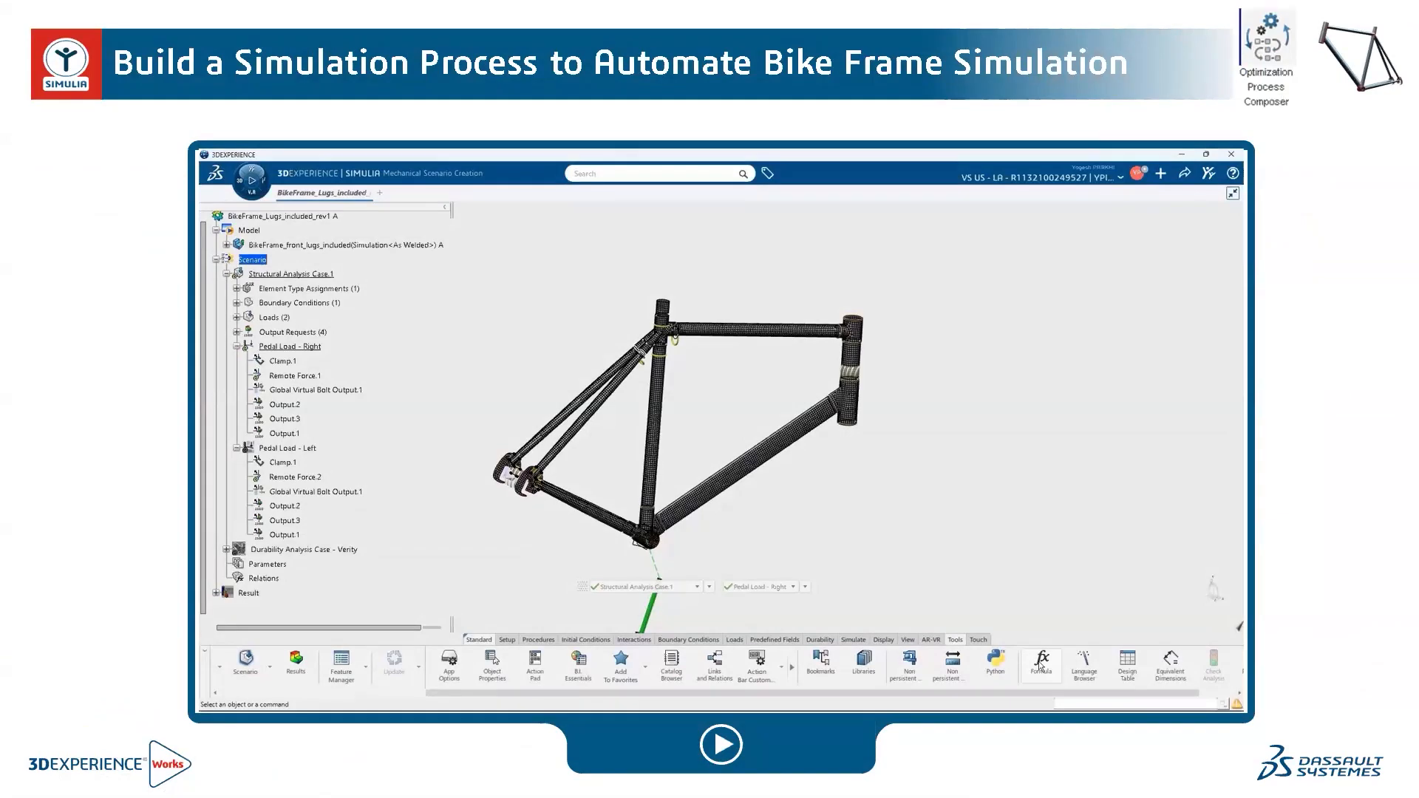
{"action": "left_click", "coordinate": [736, 433]}
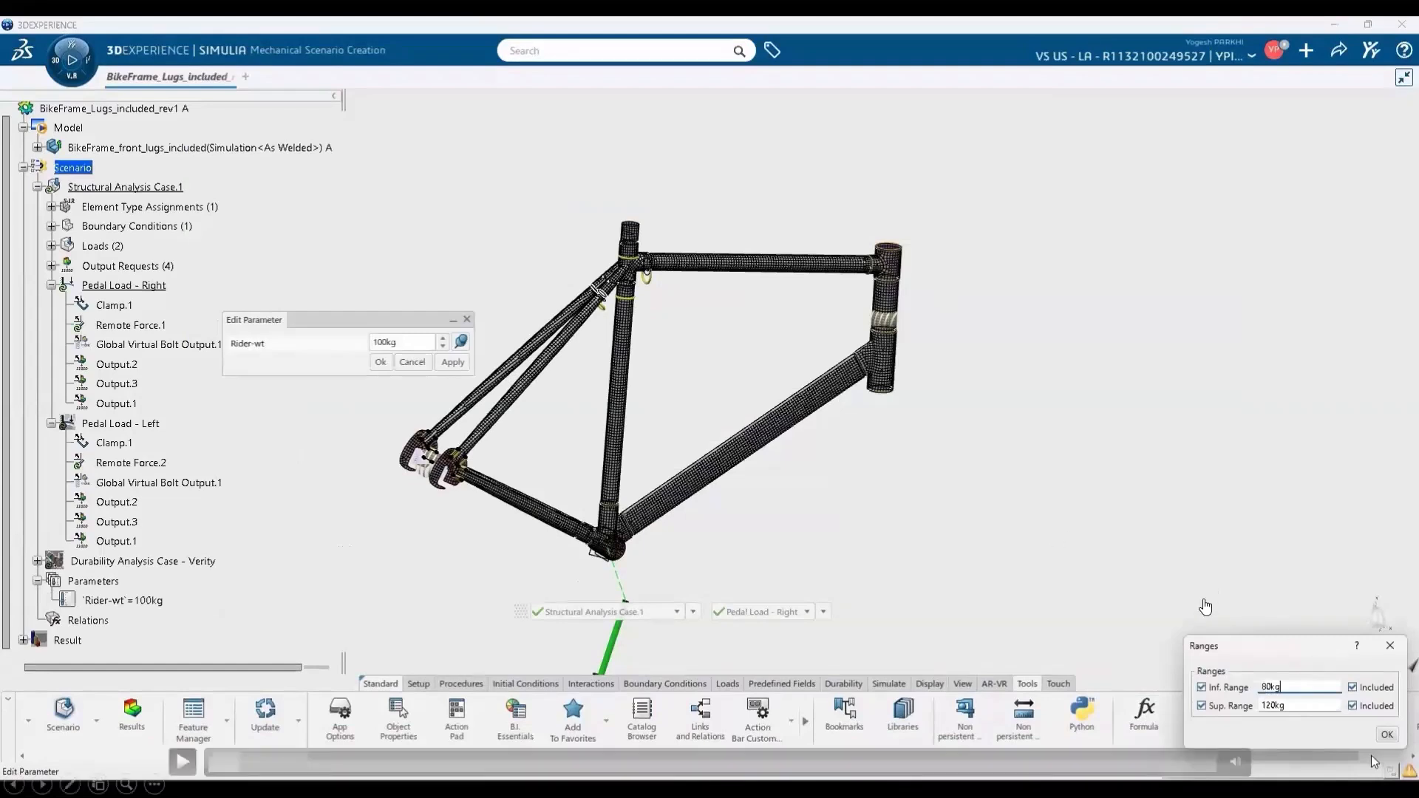
{"action": "left_click", "coordinate": [1203, 600]}
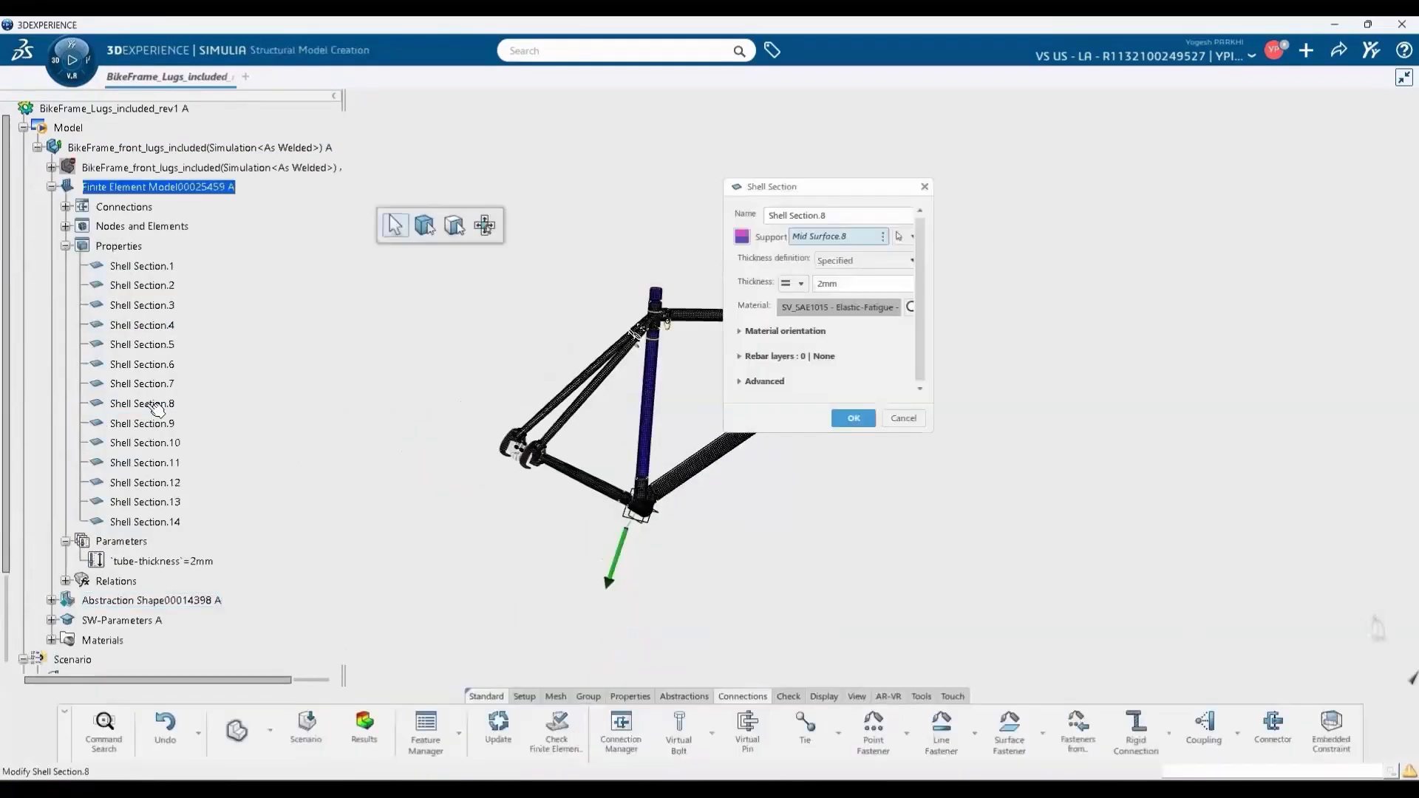
Step: Link the thickness of Shell Section.8 to the tube-thickness parameter with a formula
{"action": "right_click", "coordinate": [841, 286]}
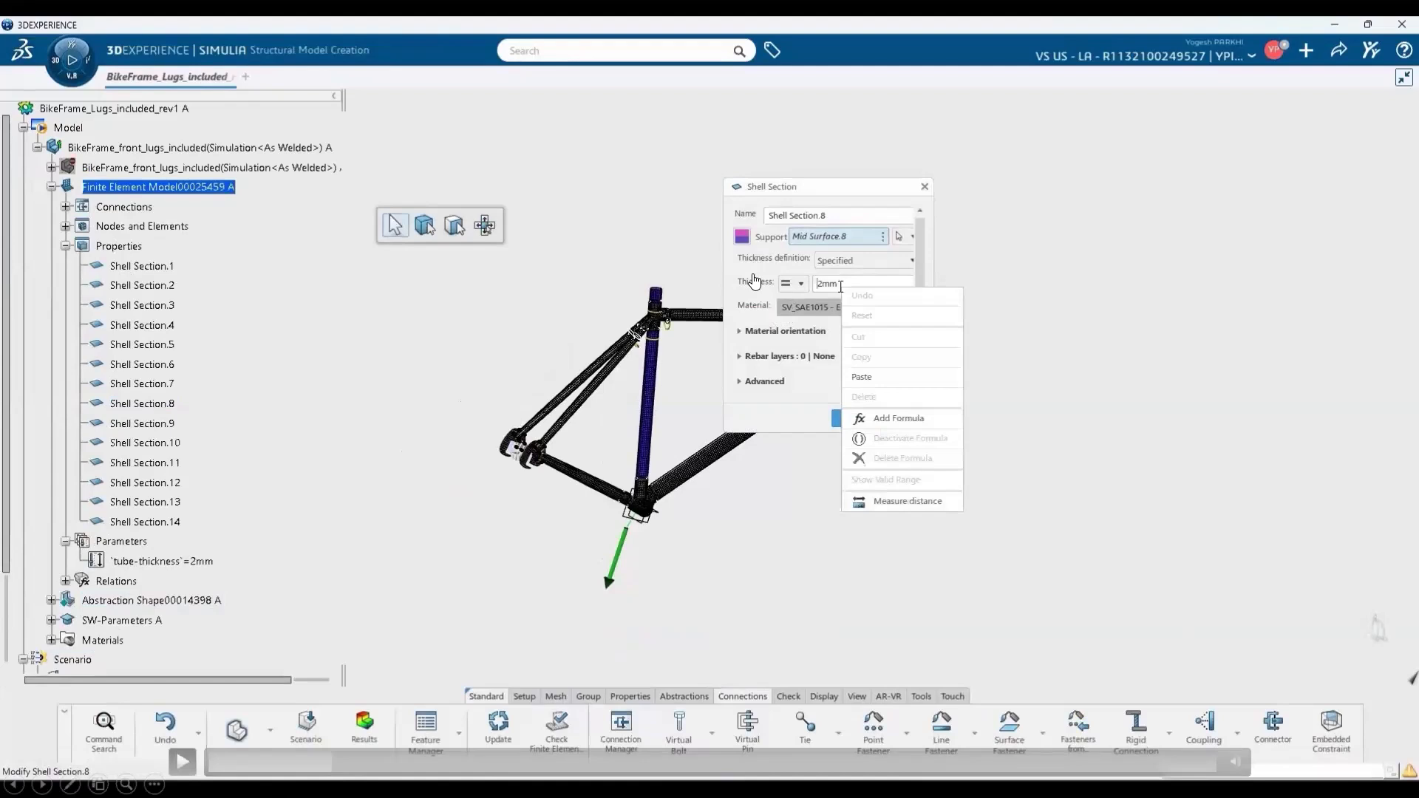
{"action": "left_click", "coordinate": [900, 417]}
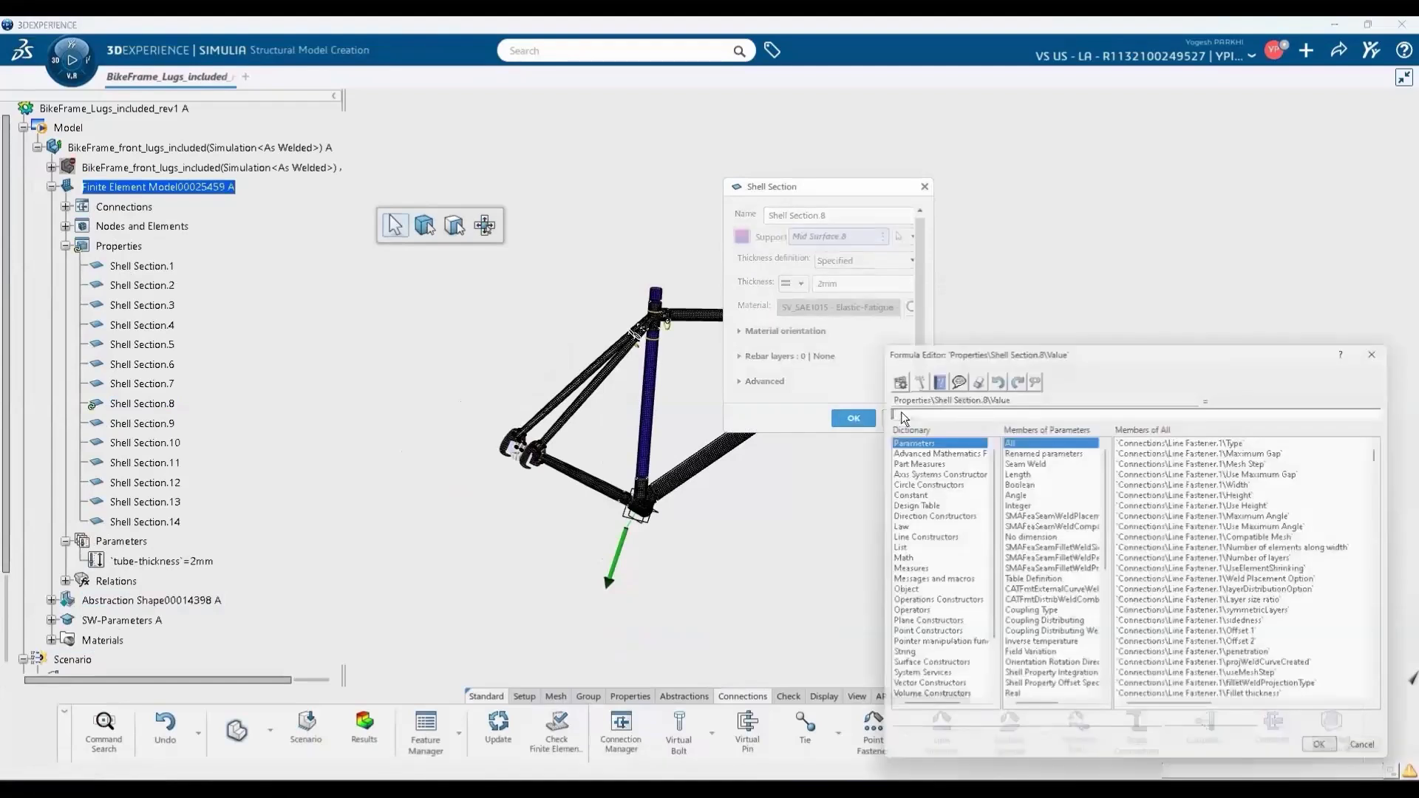
{"action": "left_click", "coordinate": [163, 561]}
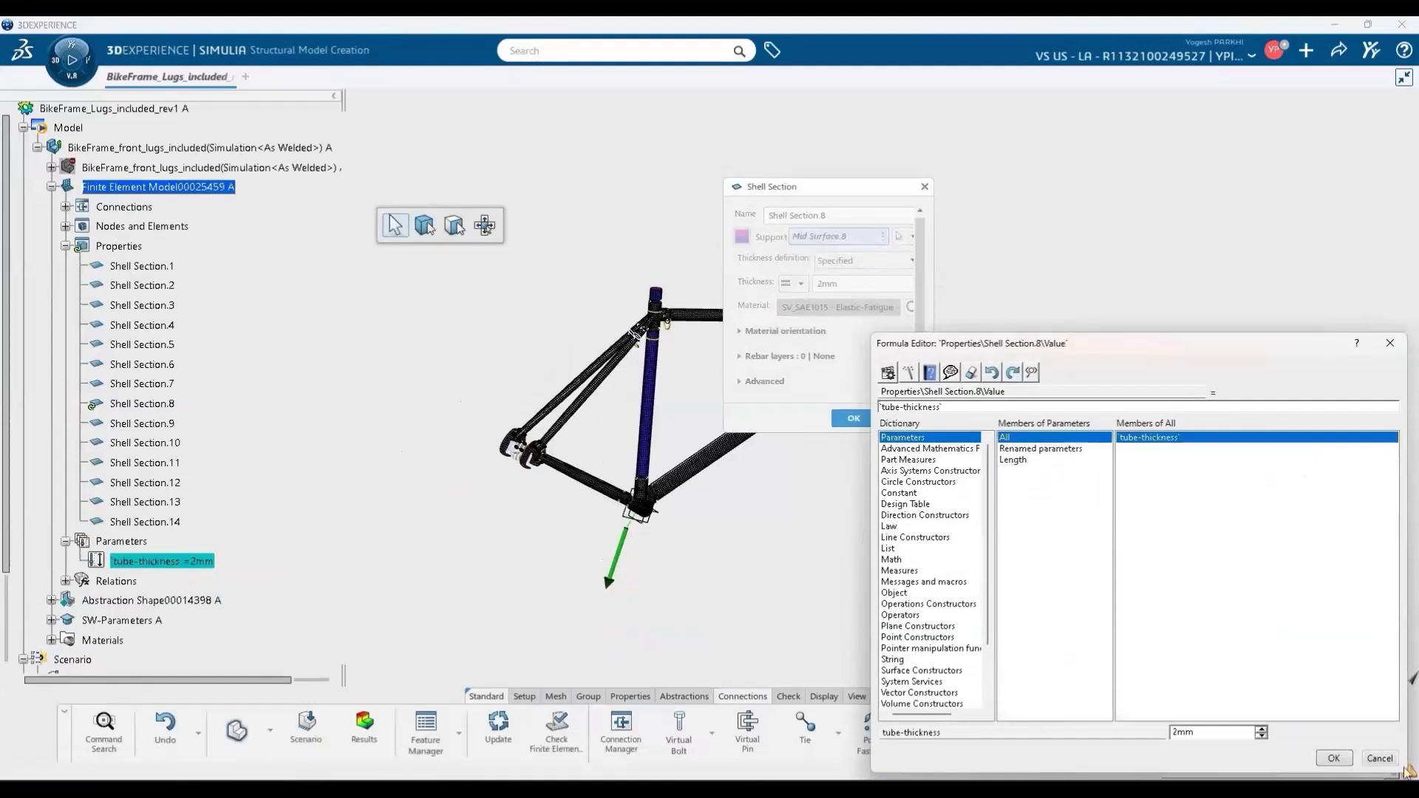
{"action": "left_click", "coordinate": [1336, 759]}
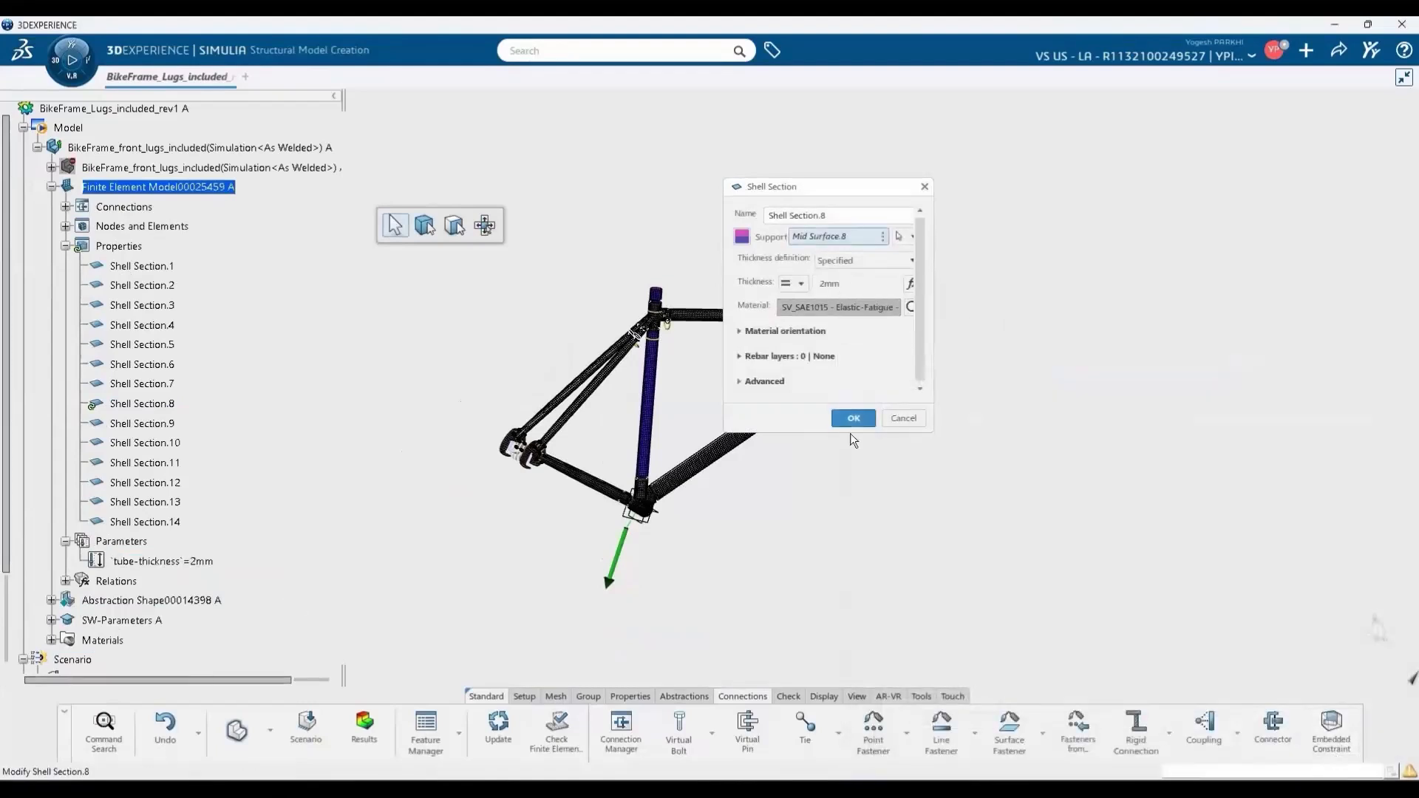
{"action": "left_click", "coordinate": [847, 419]}
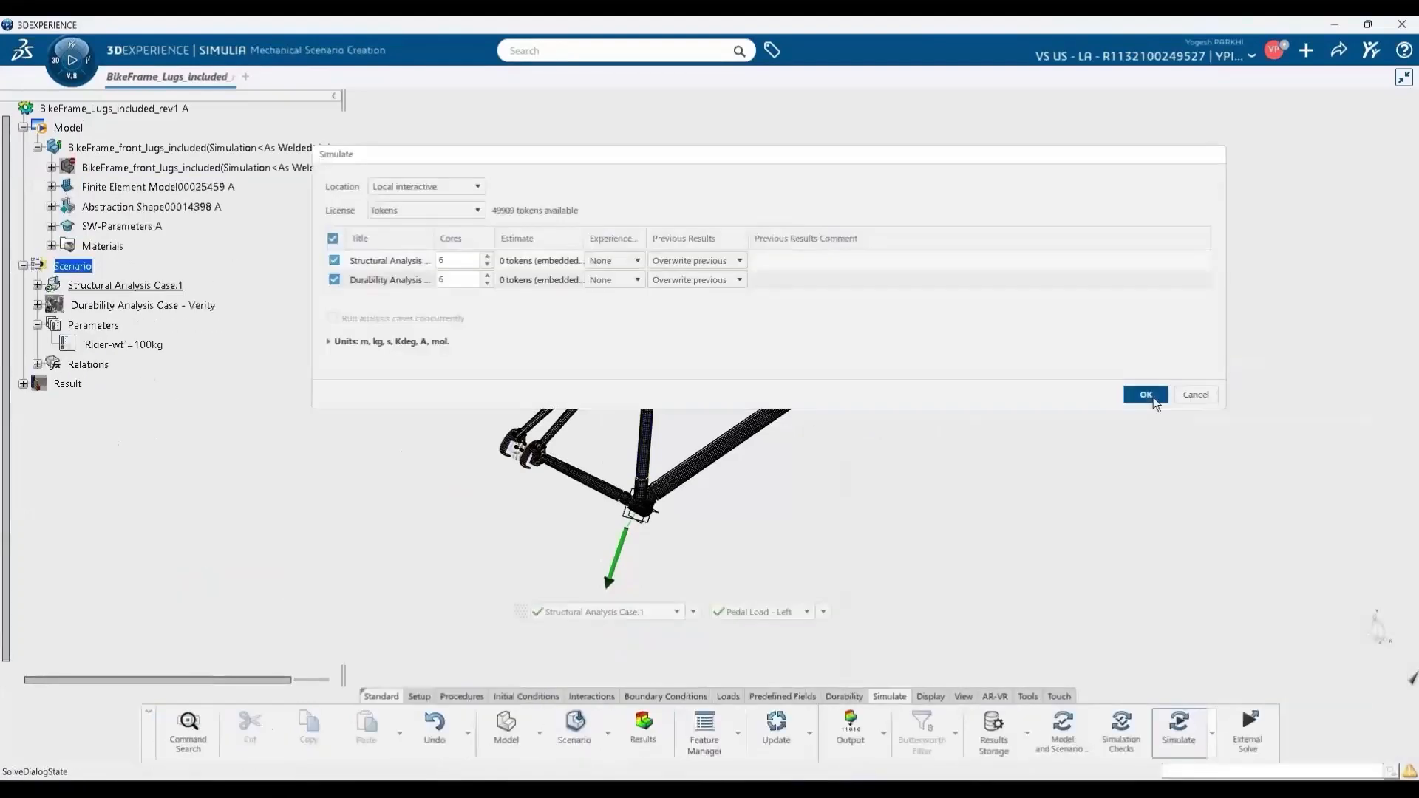
Step: Simulate the structural and durability analysis cases locally on 6 cores each, overwriting previous results, and view the result plots
{"action": "left_click", "coordinate": [1151, 395]}
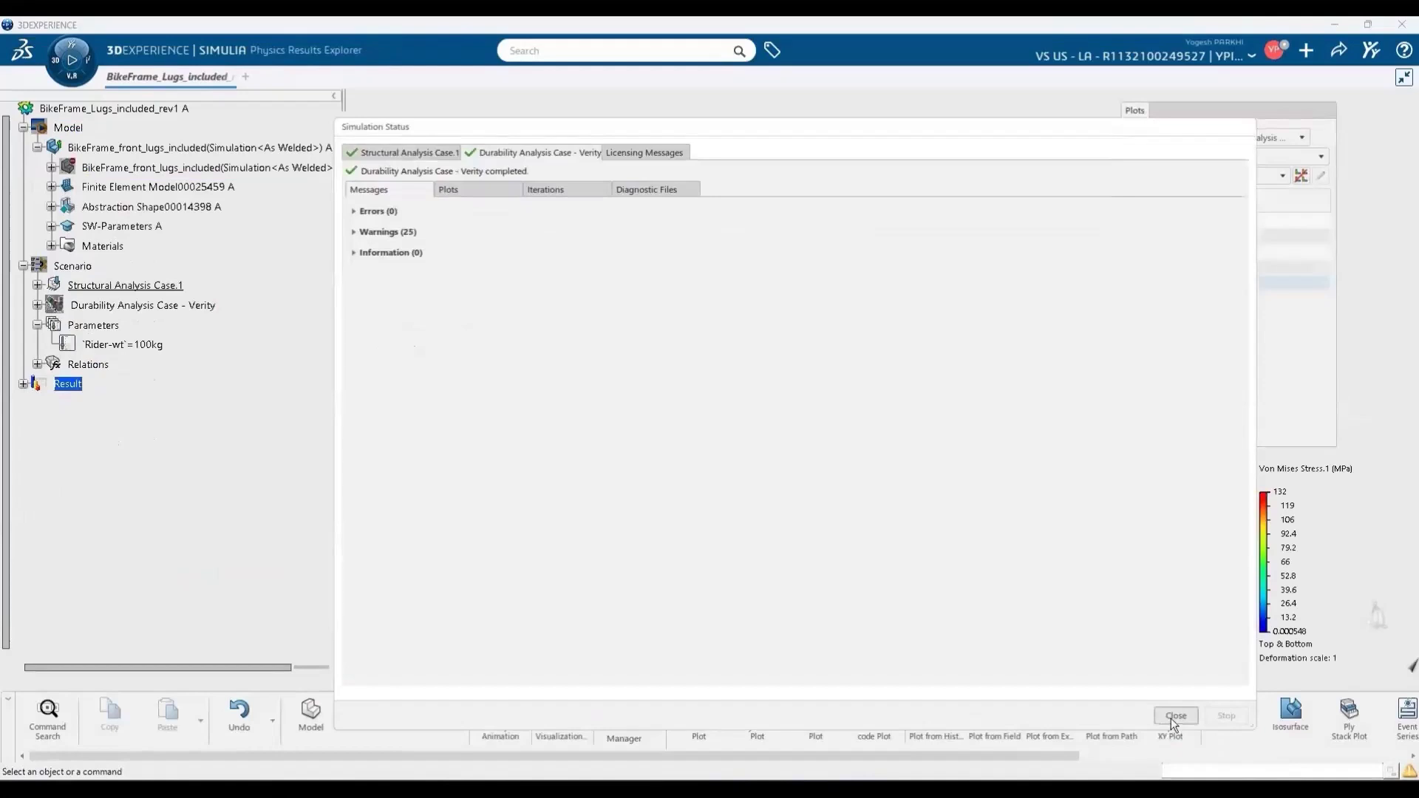
{"action": "left_click", "coordinate": [1175, 716]}
{"action": "scroll", "coordinate": [685, 379], "scroll_direction": "up", "scroll_amount": 3}
{"action": "left_click", "coordinate": [1193, 176]}
{"action": "left_click", "coordinate": [1219, 165]}
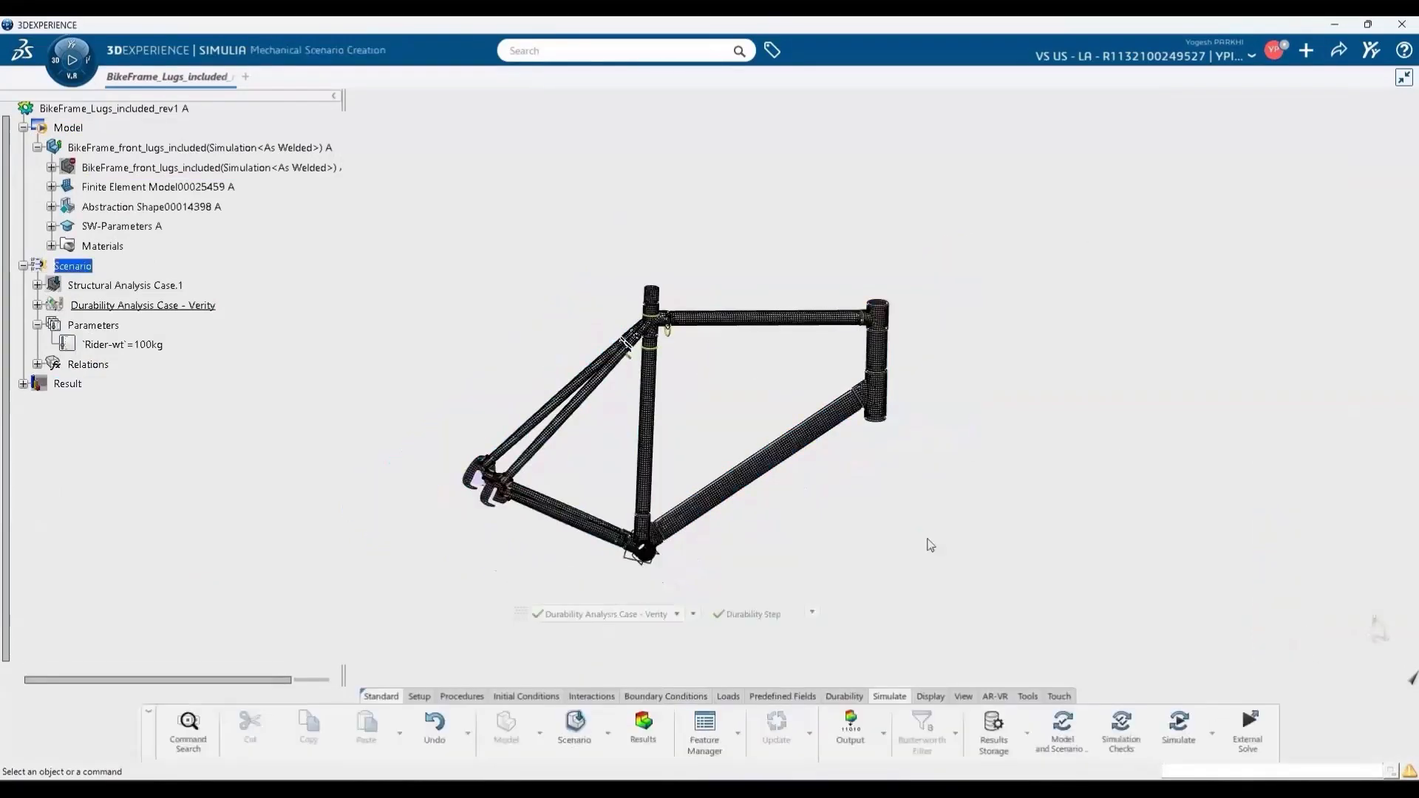
Step: Switch to Optimization Process Composer from the Multidisciplinary Optimization Engineer role and insert a Physics Simulation activity between Start and Finish
{"action": "left_click", "coordinate": [71, 59]}
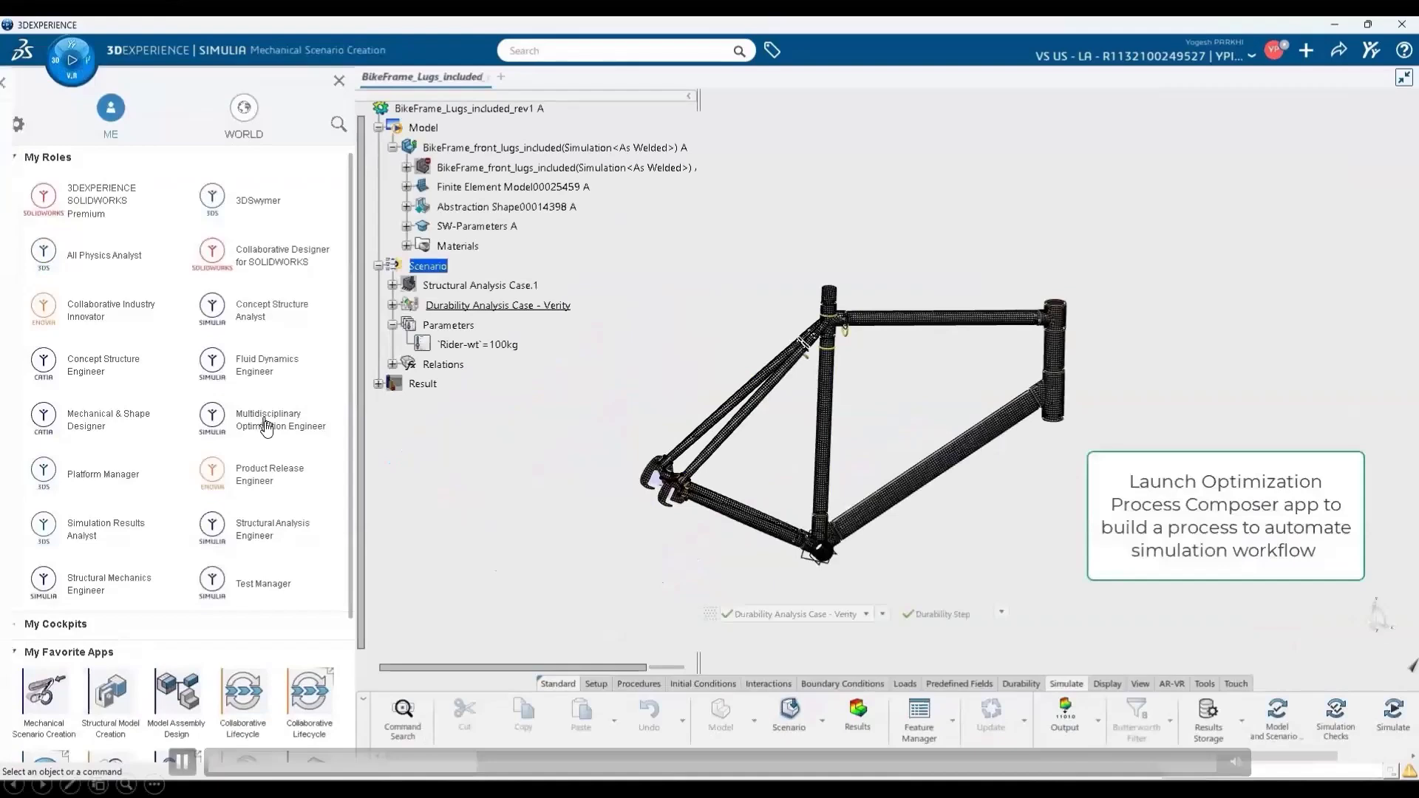
{"action": "left_click", "coordinate": [265, 421]}
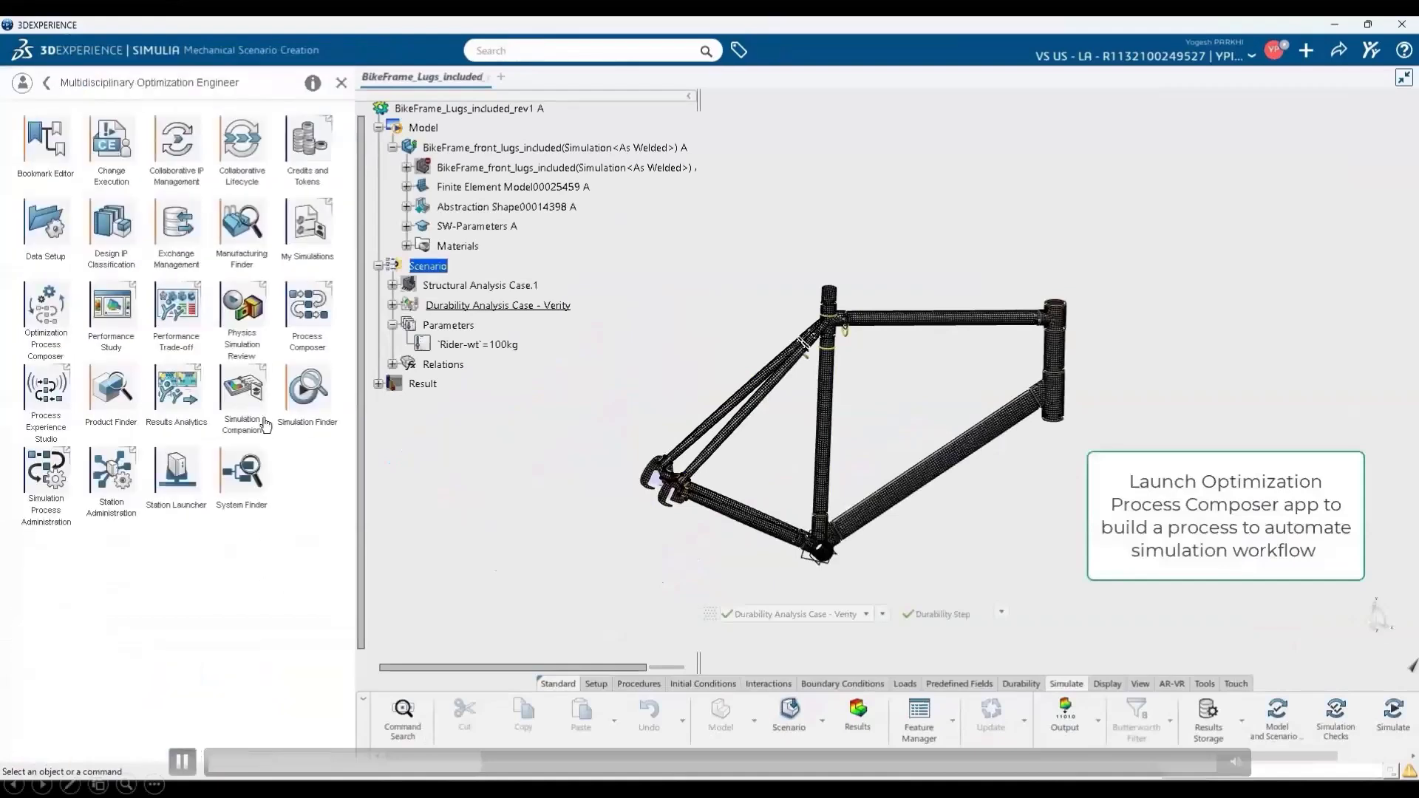
{"action": "left_click", "coordinate": [48, 316]}
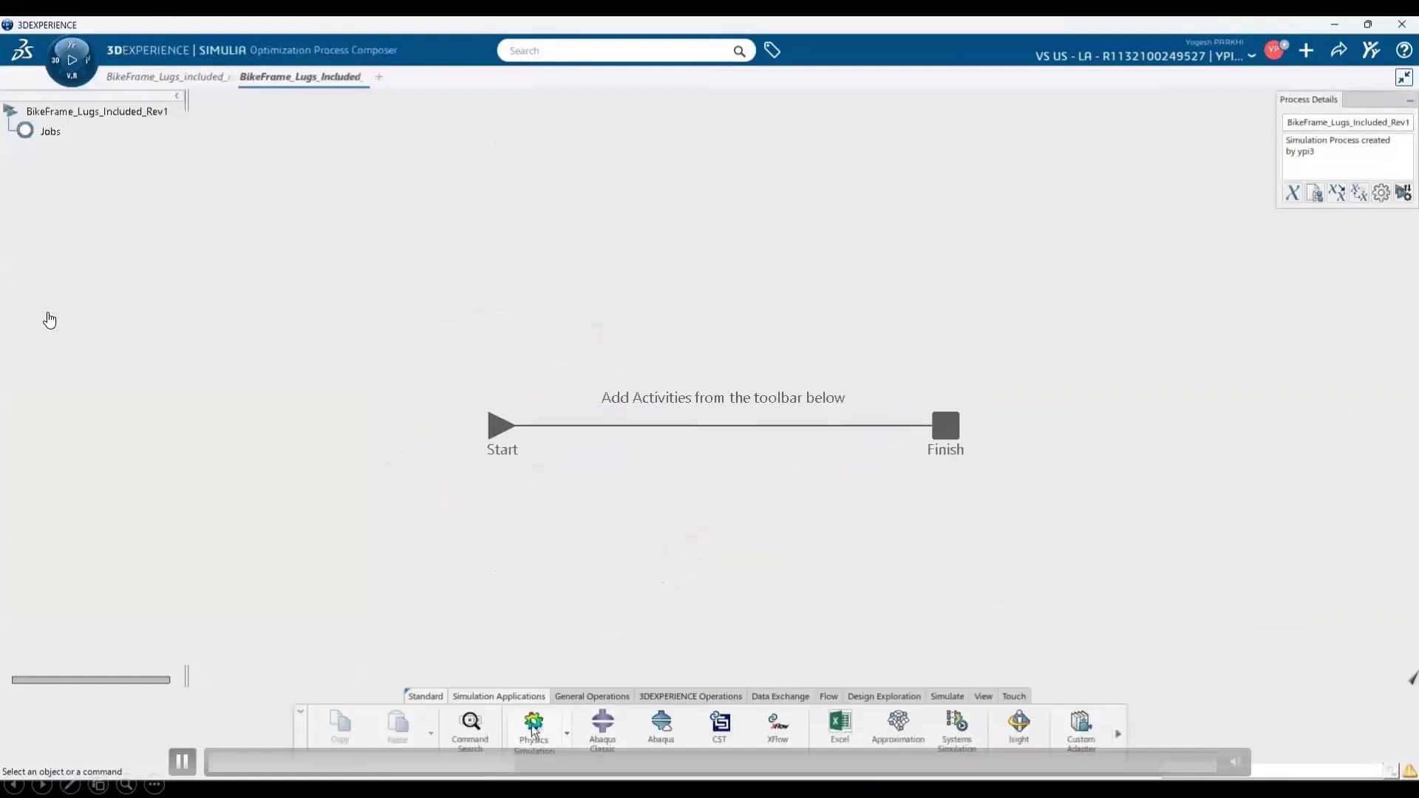
{"action": "left_click", "coordinate": [534, 728]}
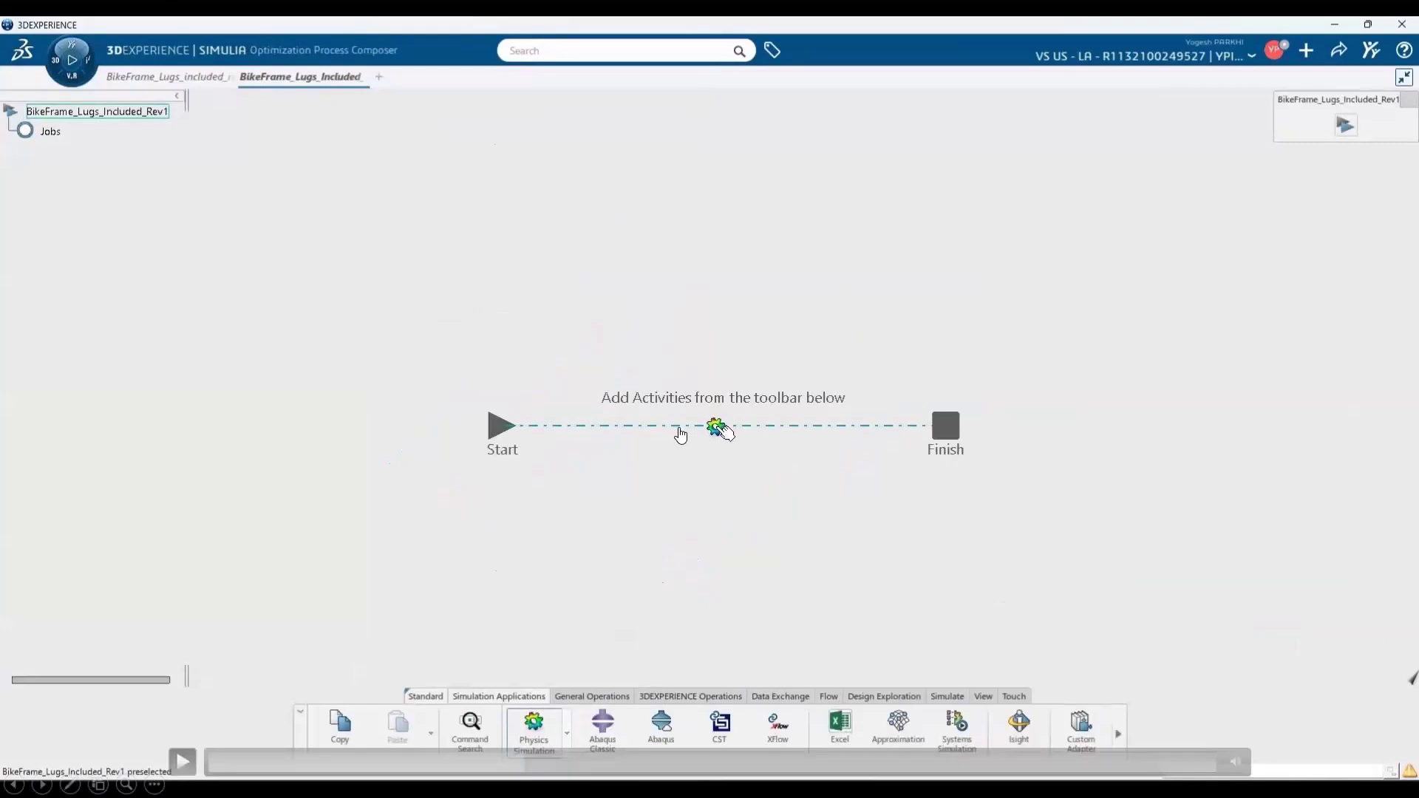
{"action": "left_click", "coordinate": [720, 429]}
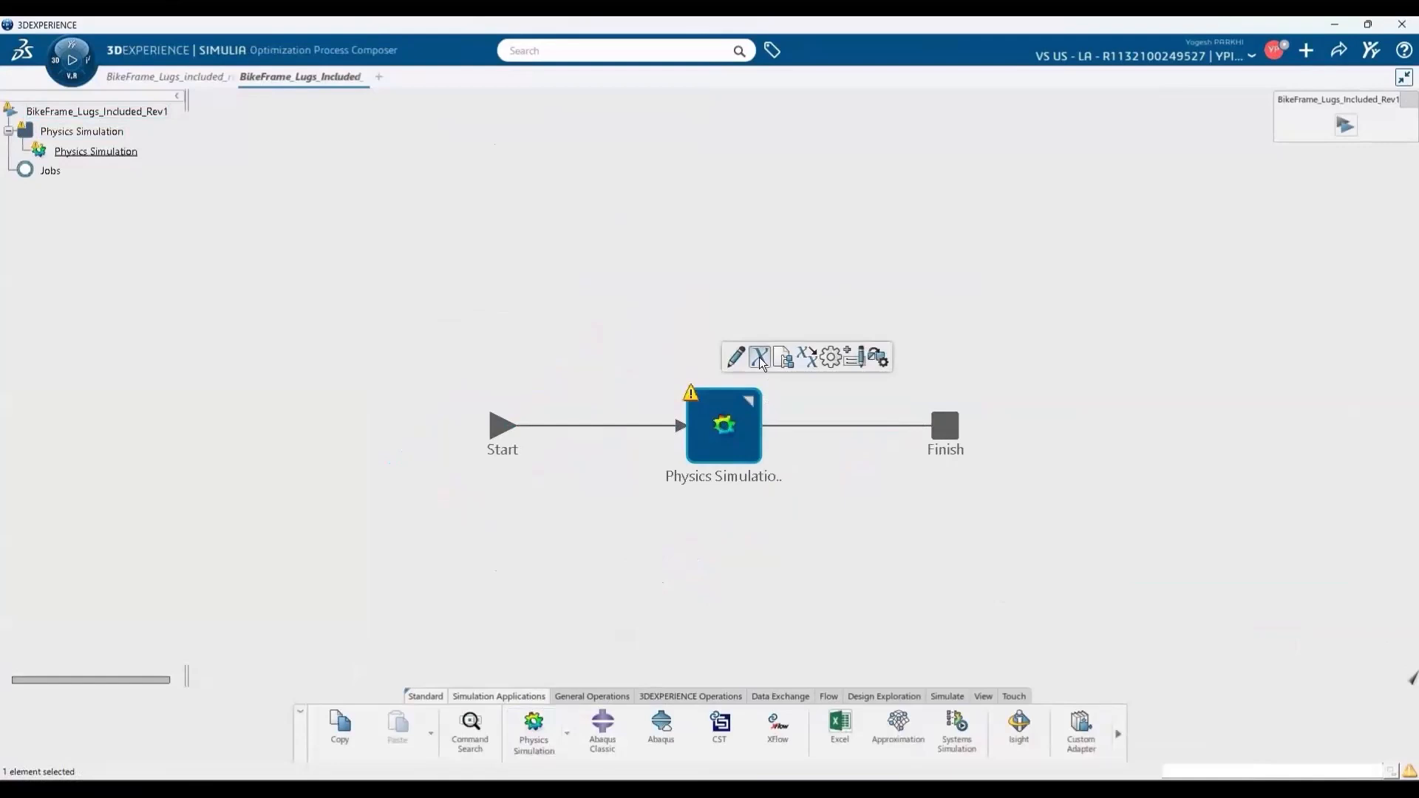
Step: Create an object input parameter named SO on the Physics Simulation activity, referencing the BikeFrame_Lugs_included_rev1 simulation
{"action": "left_click", "coordinate": [759, 358]}
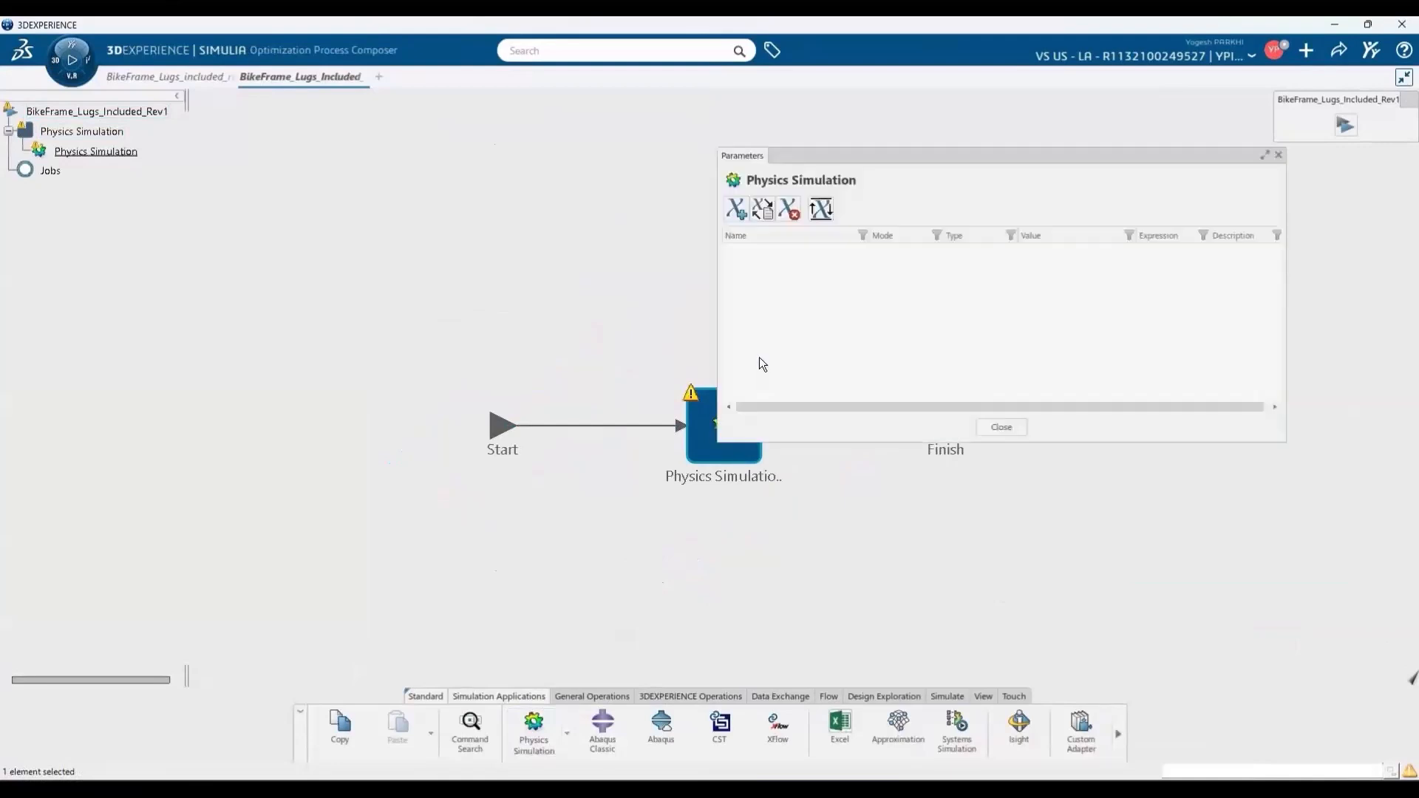
{"action": "left_click", "coordinate": [736, 209]}
{"action": "type", "text": "SO"}
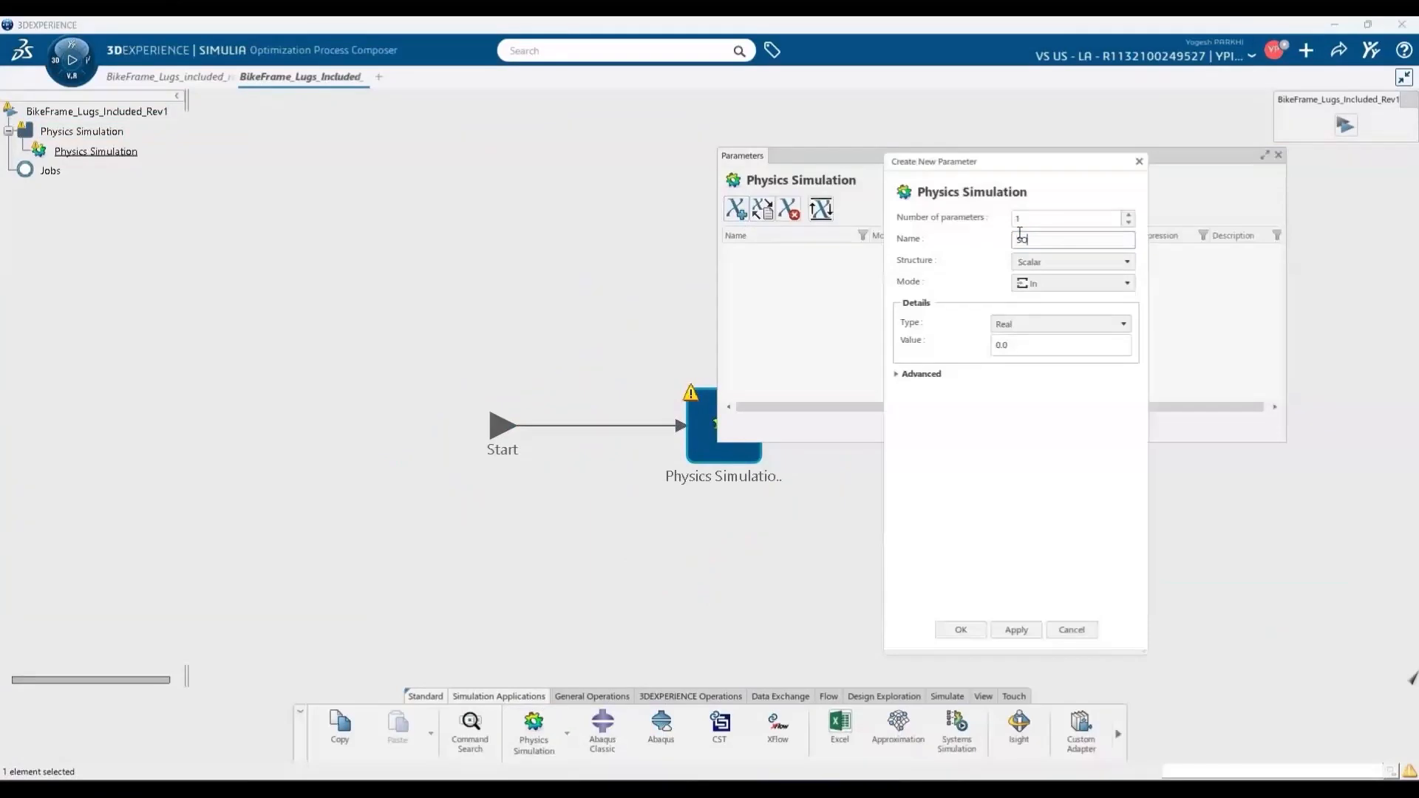
{"action": "left_click", "coordinate": [1057, 324]}
{"action": "left_click", "coordinate": [1012, 410]}
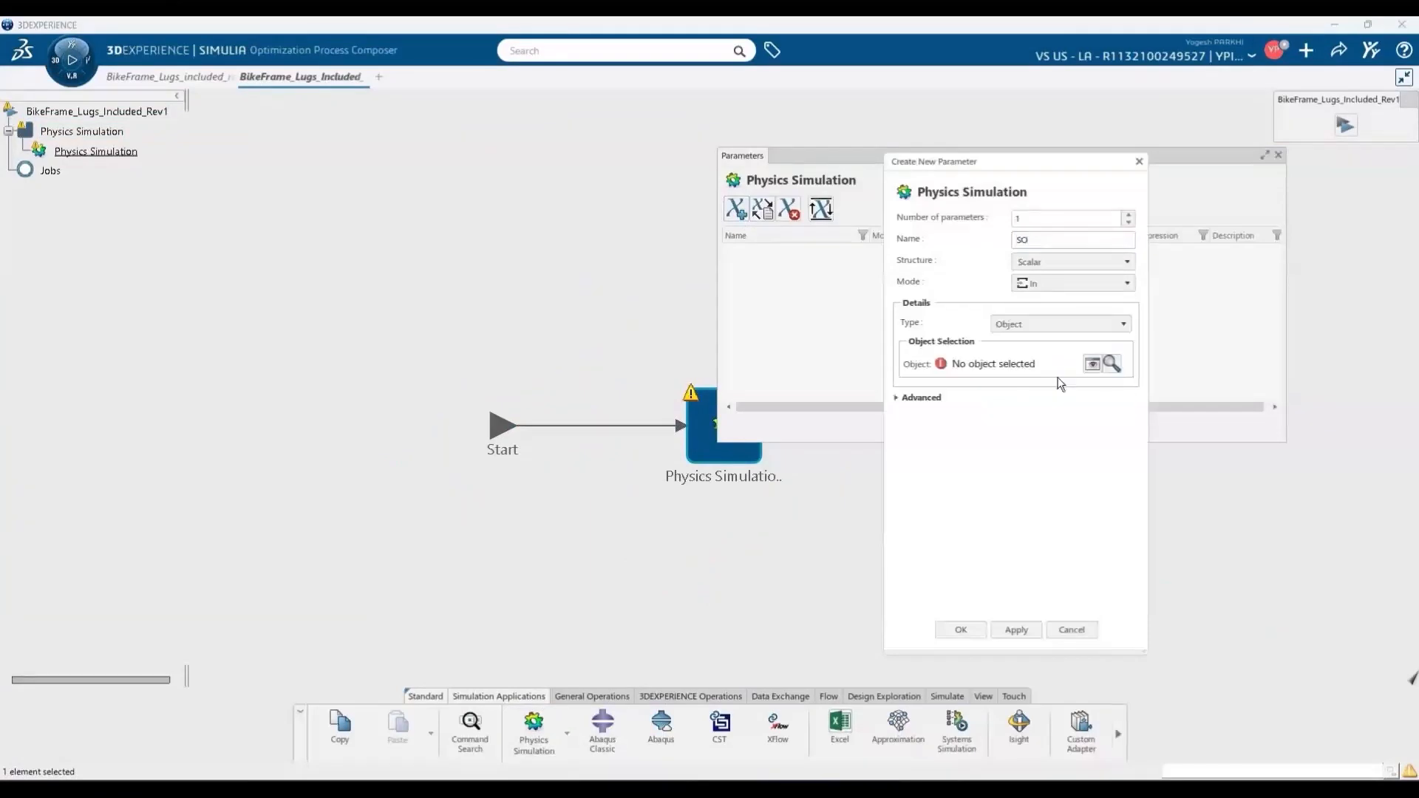
{"action": "left_click", "coordinate": [1113, 366]}
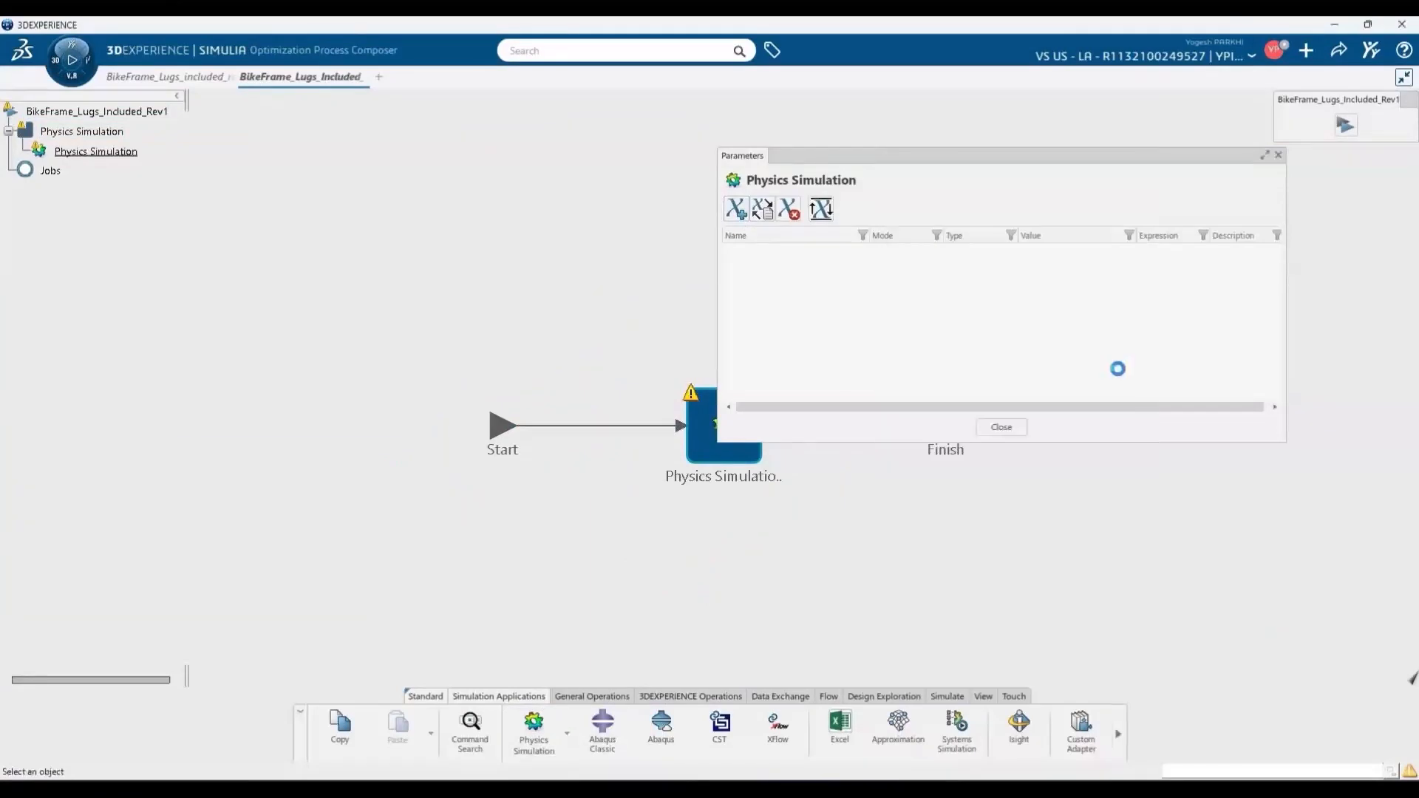
{"action": "left_click", "coordinate": [166, 76]}
{"action": "left_click", "coordinate": [133, 107]}
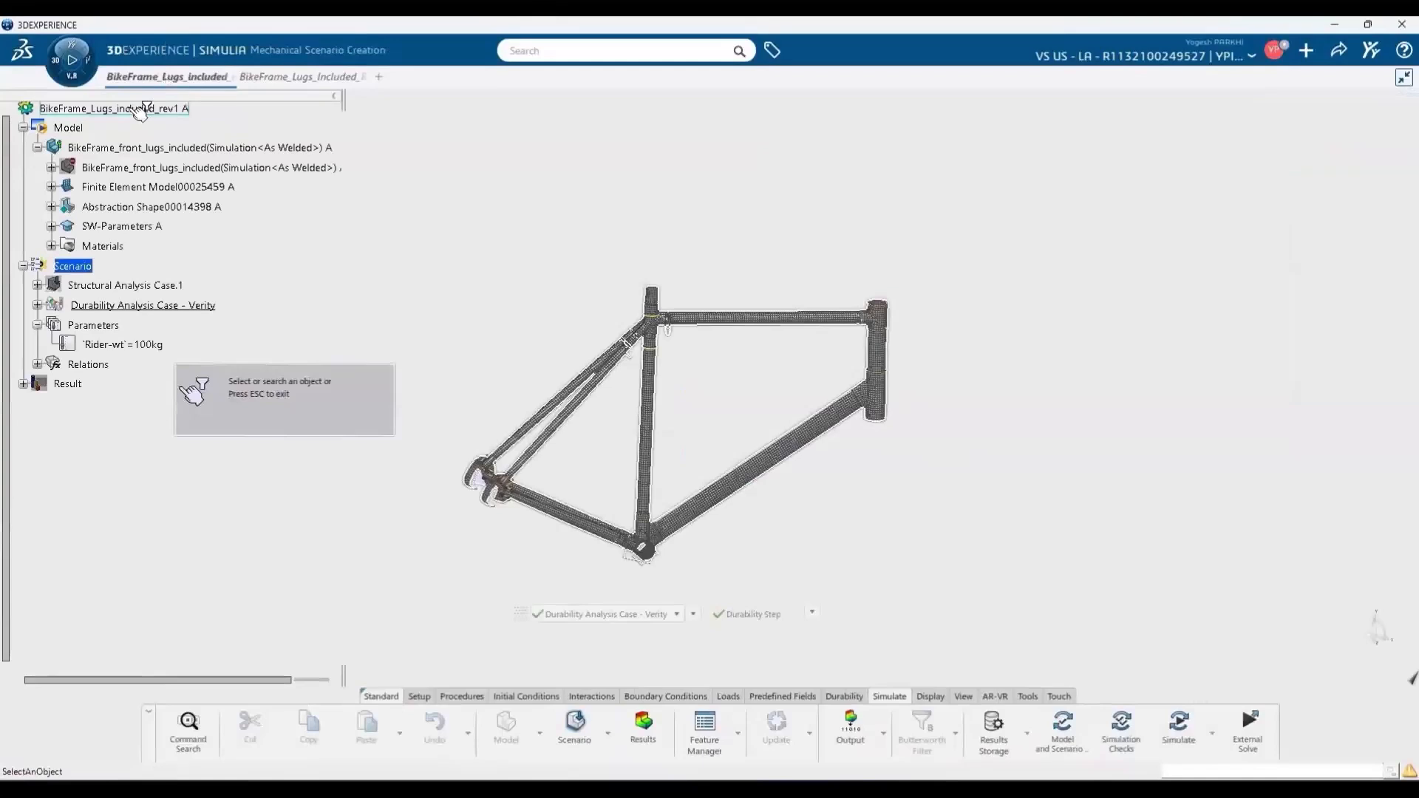
{"action": "left_click", "coordinate": [961, 628]}
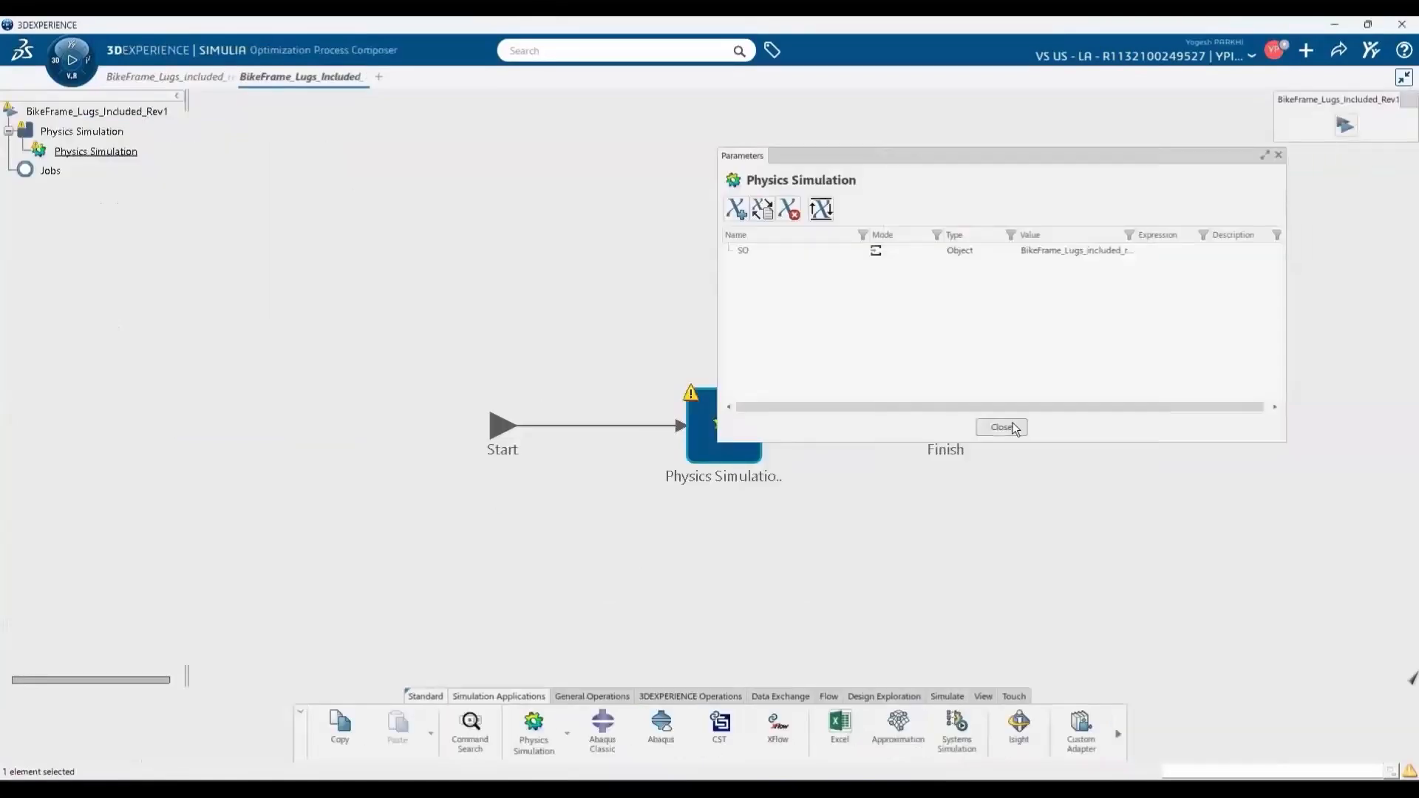
{"action": "left_click", "coordinate": [1005, 425]}
Step: Edit the Physics Simulation activity so that its simulation is taken from the SO parameter
{"action": "left_click", "coordinate": [725, 411]}
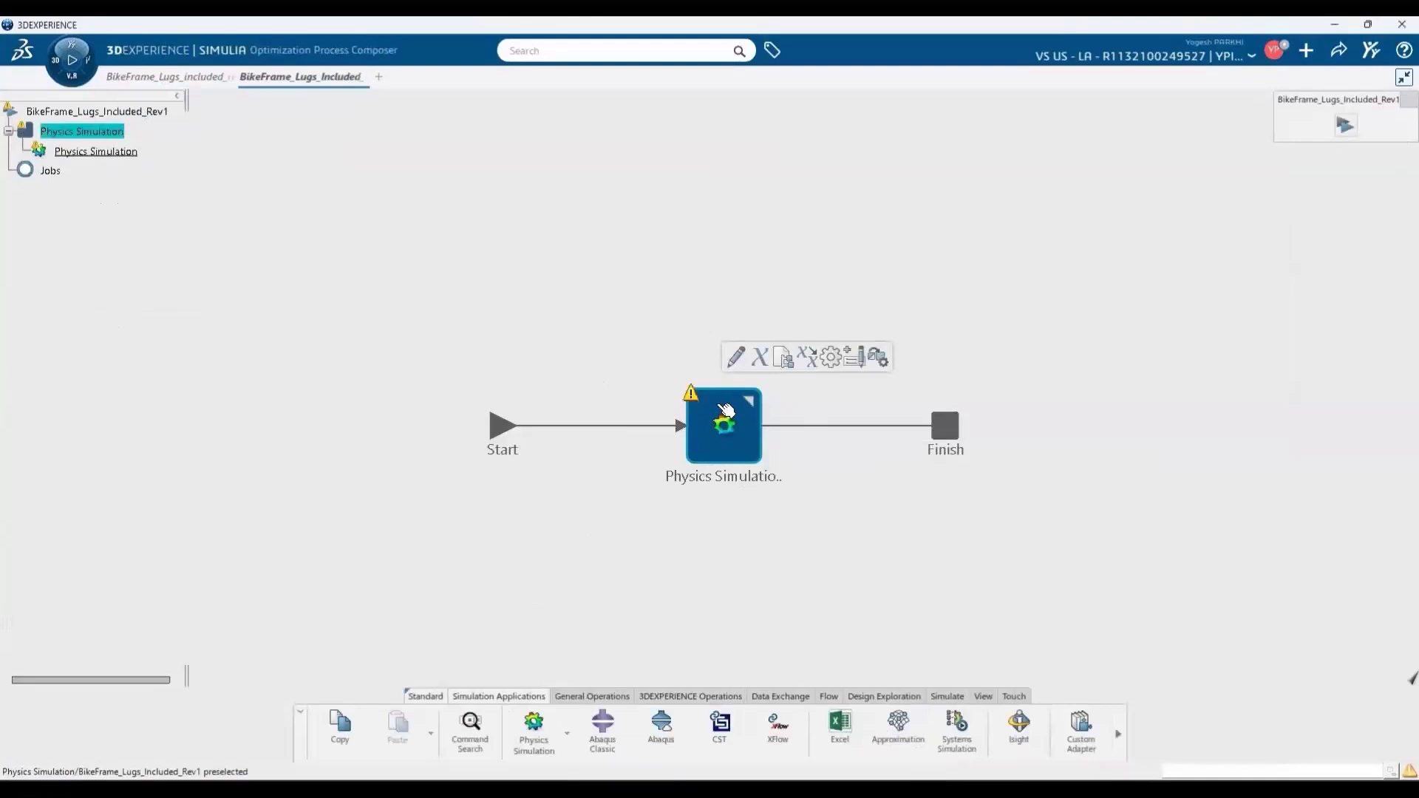
{"action": "left_click", "coordinate": [736, 359]}
{"action": "left_click_drag", "start_coordinate": [436, 100], "coordinate": [624, 102]}
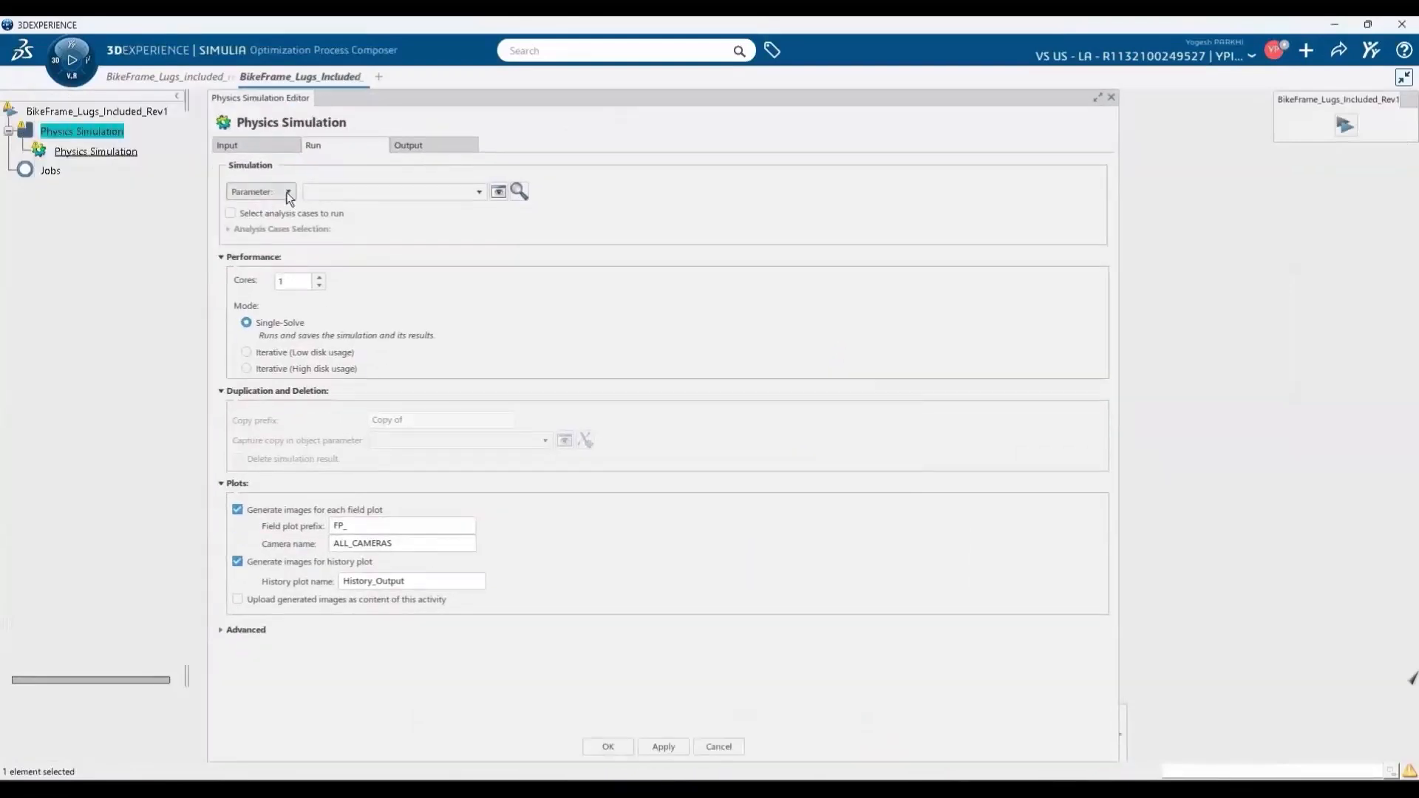
{"action": "left_click", "coordinate": [421, 192]}
{"action": "left_click", "coordinate": [371, 207]}
Step: Set the activity to run on 6 cores in Single-Solve mode and upload generated images as its content
{"action": "left_click", "coordinate": [319, 277]}
{"action": "left_click", "coordinate": [319, 277]}
{"action": "left_click", "coordinate": [320, 277]}
{"action": "left_click", "coordinate": [320, 277]}
{"action": "left_click", "coordinate": [319, 277]}
{"action": "left_click", "coordinate": [284, 340]}
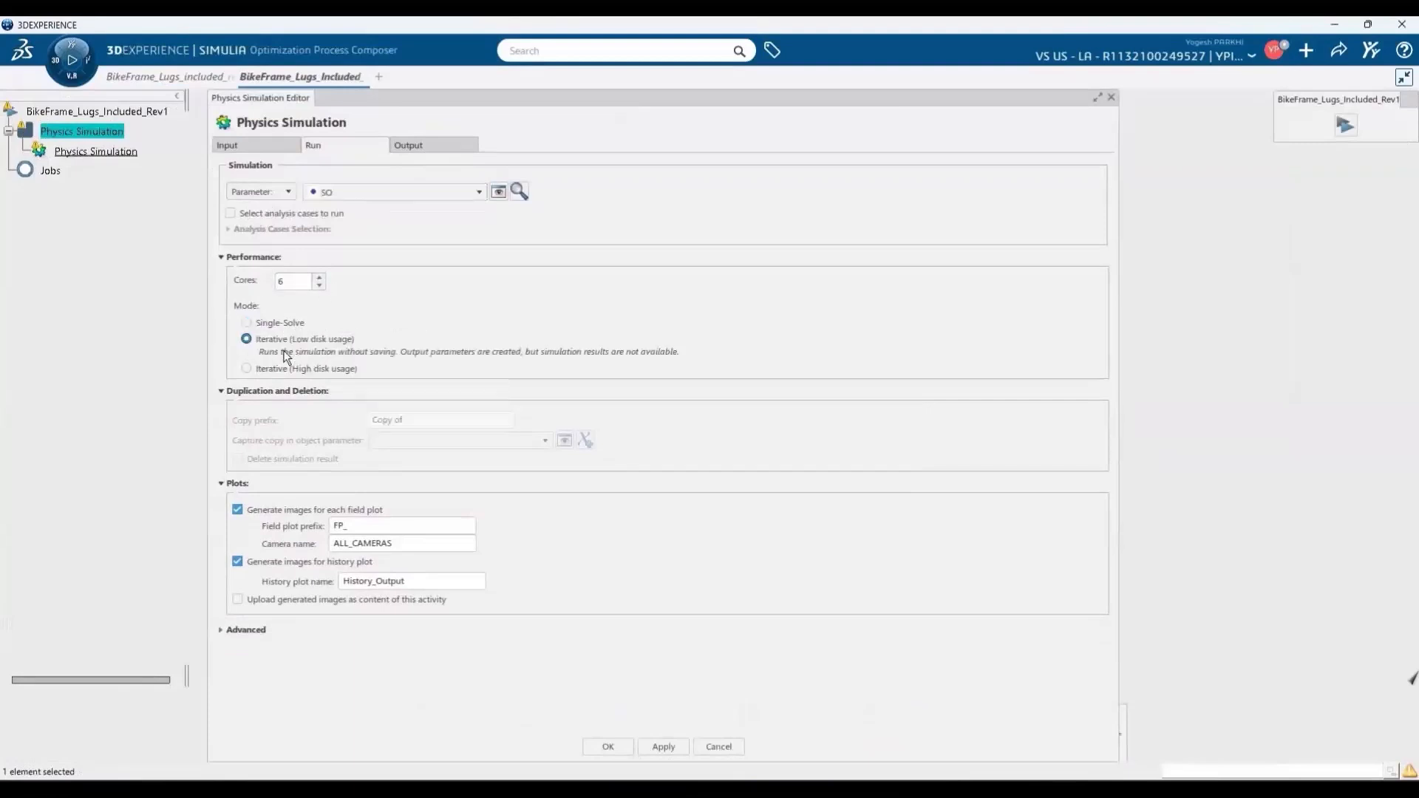
{"action": "left_click", "coordinate": [276, 323]}
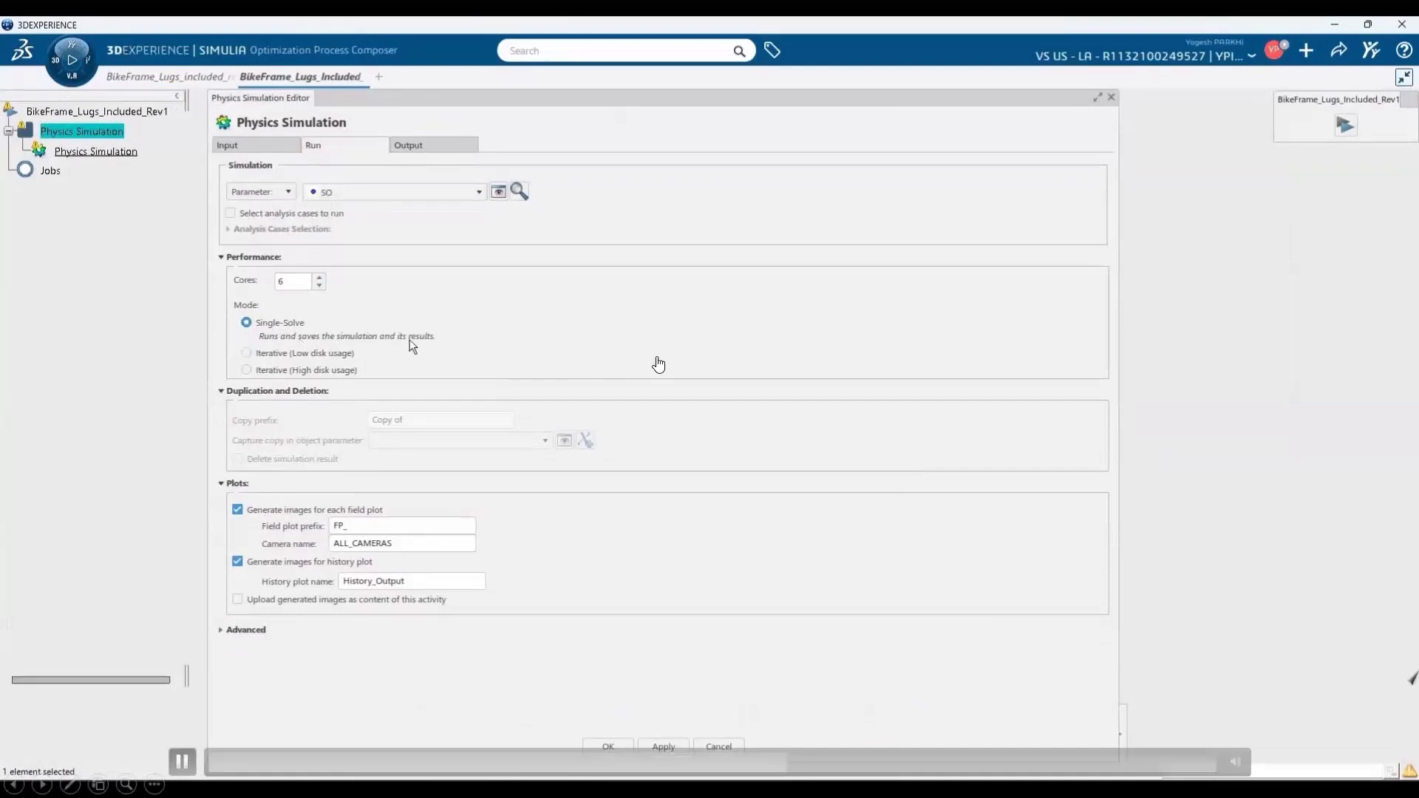
{"action": "left_click", "coordinate": [237, 599]}
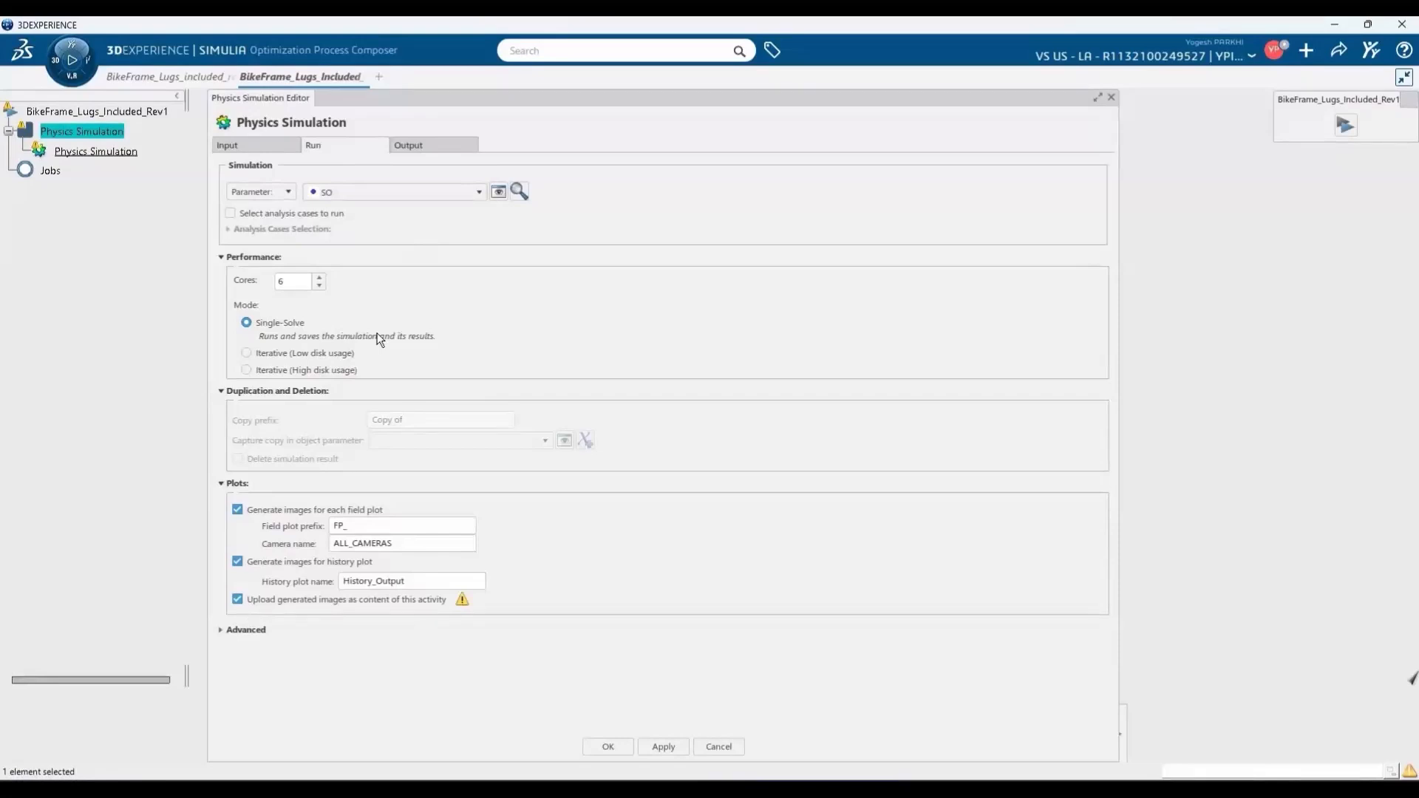
Step: Map seat-tube-internal, tube-thickness, the first SV_SAE1015 material's Young's modulus and Rider-wt as activity inputs, and list only the selected parameters
{"action": "left_click", "coordinate": [276, 147]}
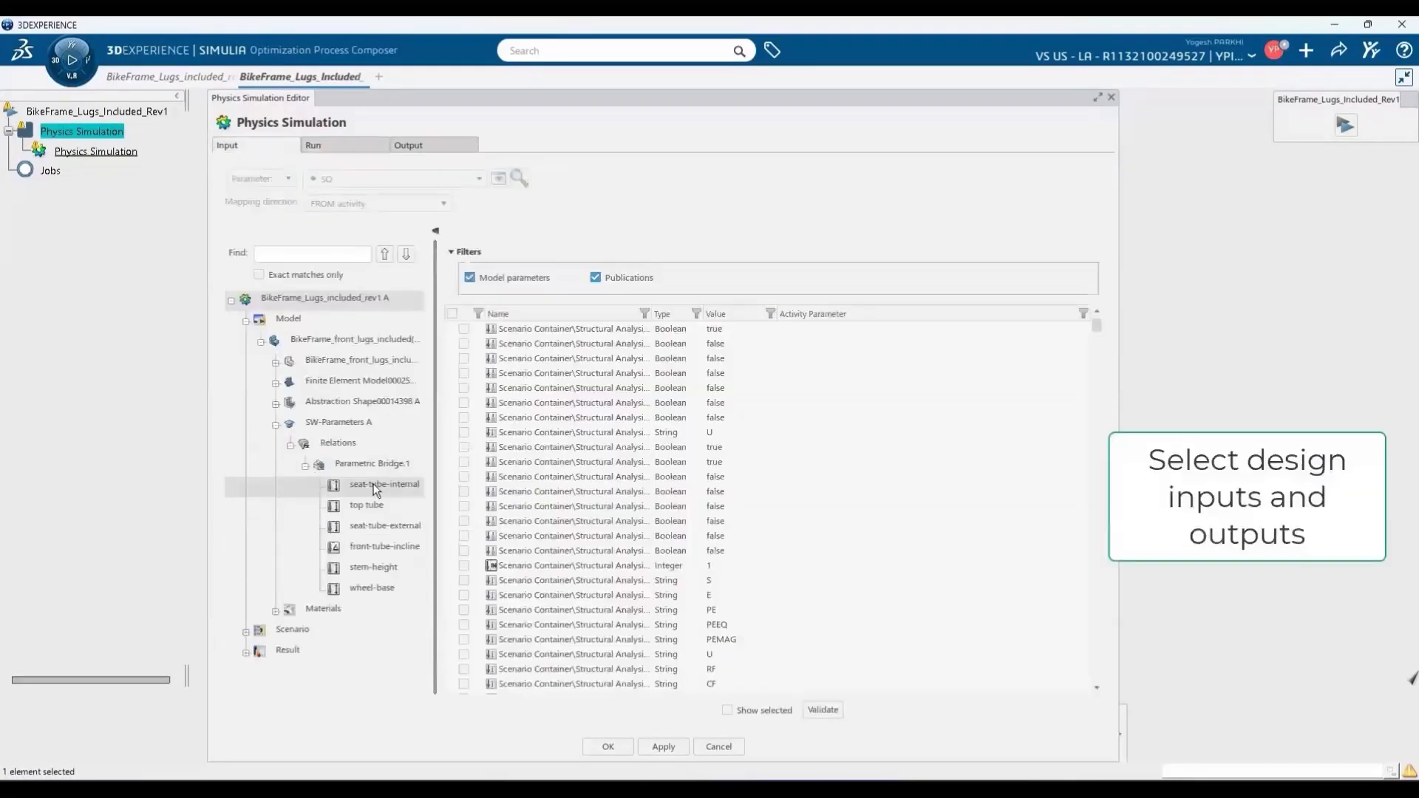
{"action": "left_click", "coordinate": [464, 329]}
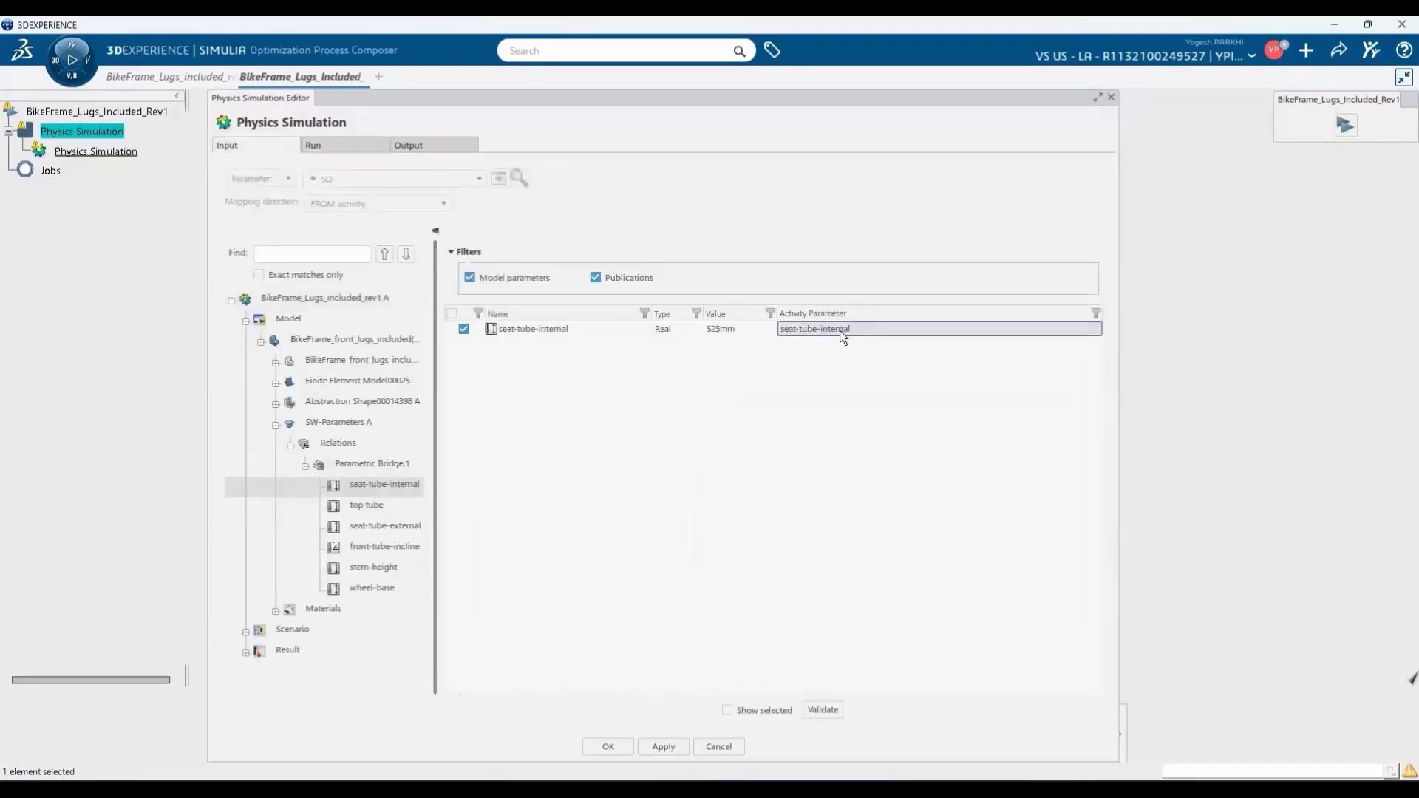
{"action": "left_click", "coordinate": [275, 384]}
{"action": "left_click", "coordinate": [290, 465]}
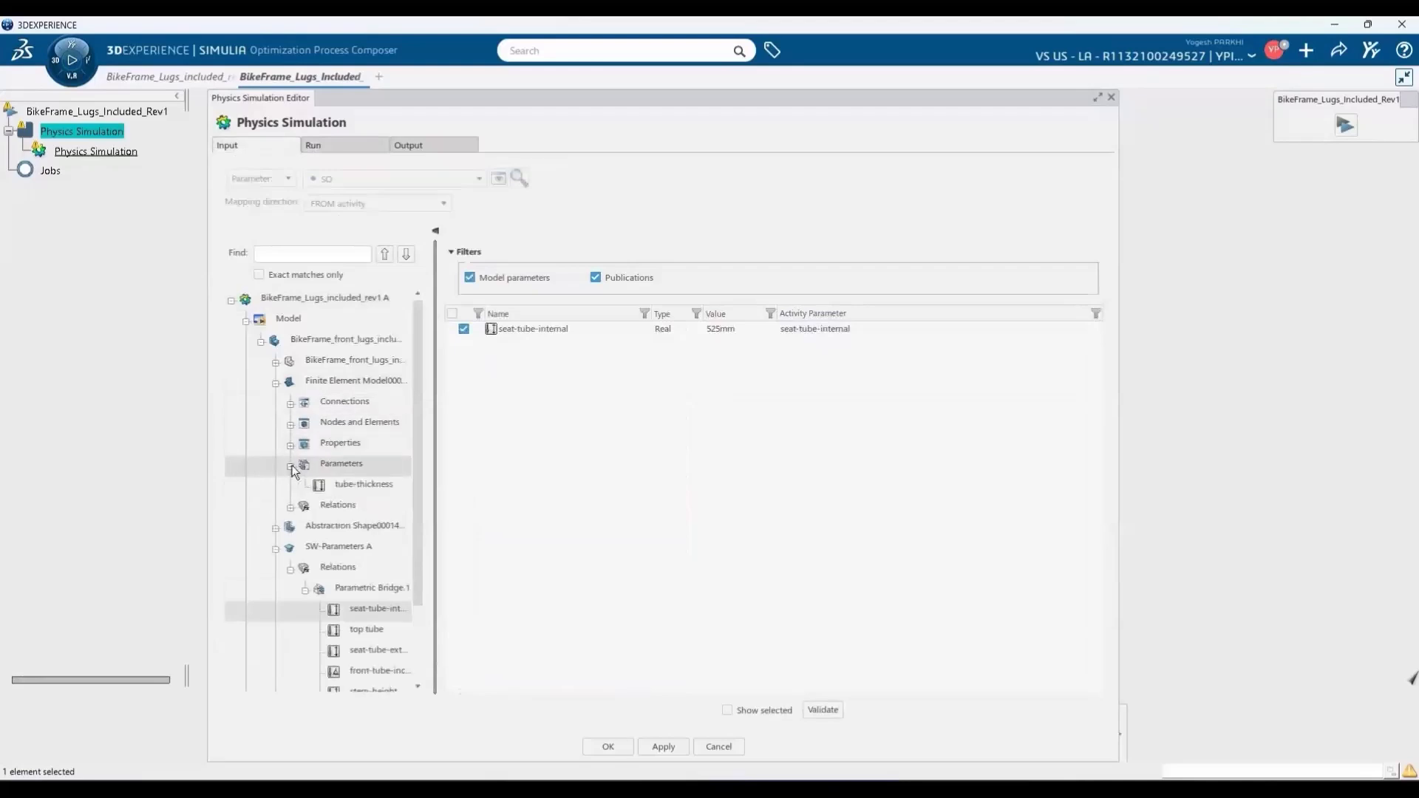
{"action": "left_click", "coordinate": [373, 484]}
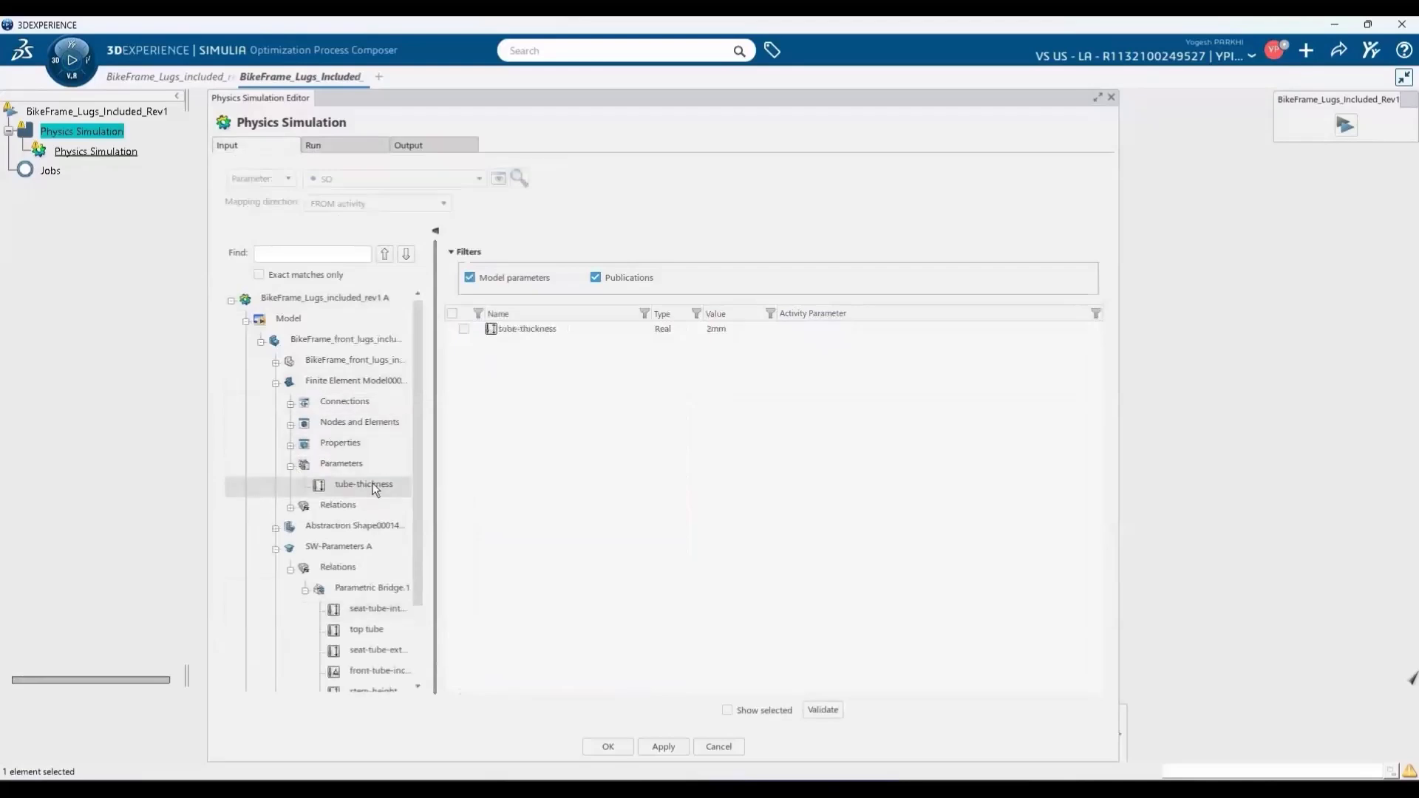
{"action": "left_click", "coordinate": [464, 329]}
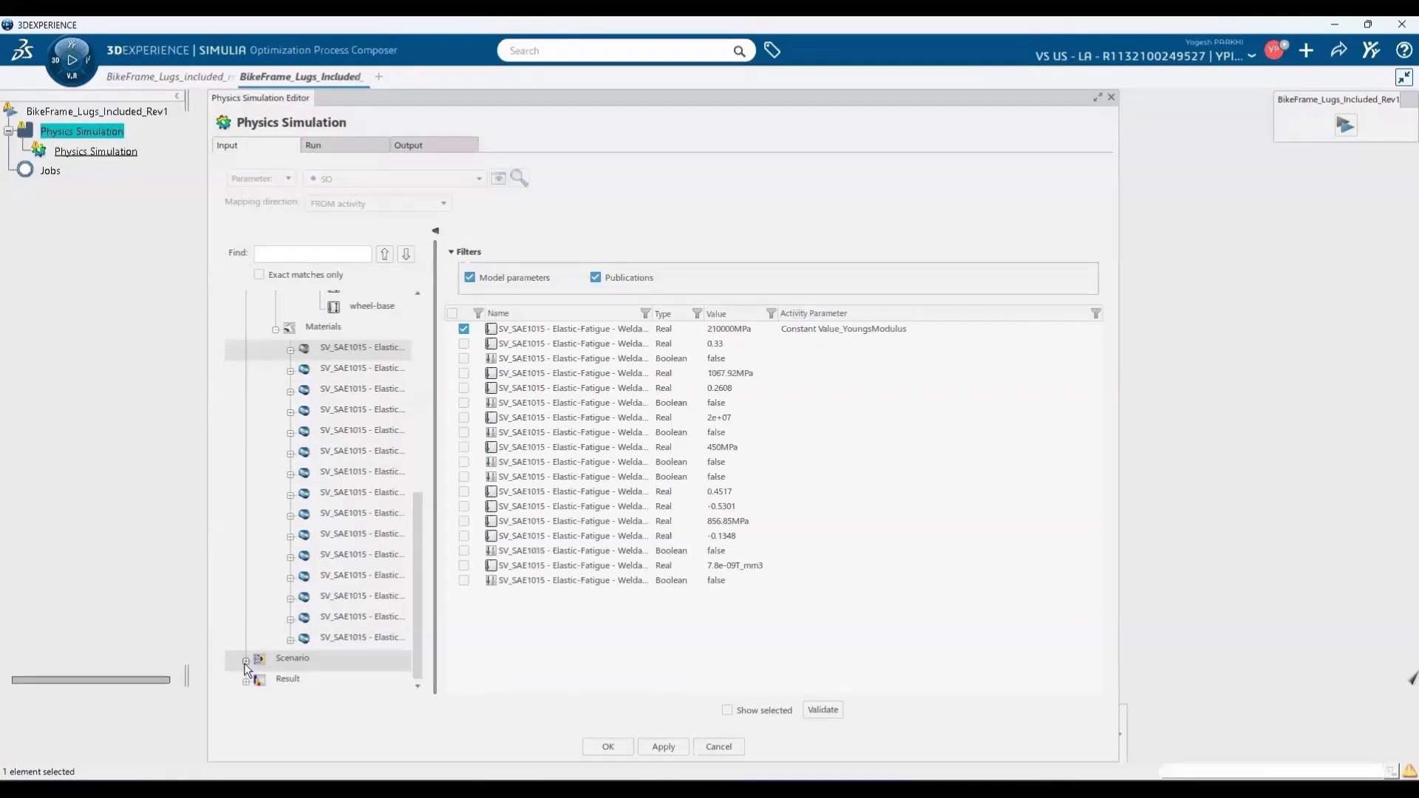
{"action": "left_click", "coordinate": [245, 661]}
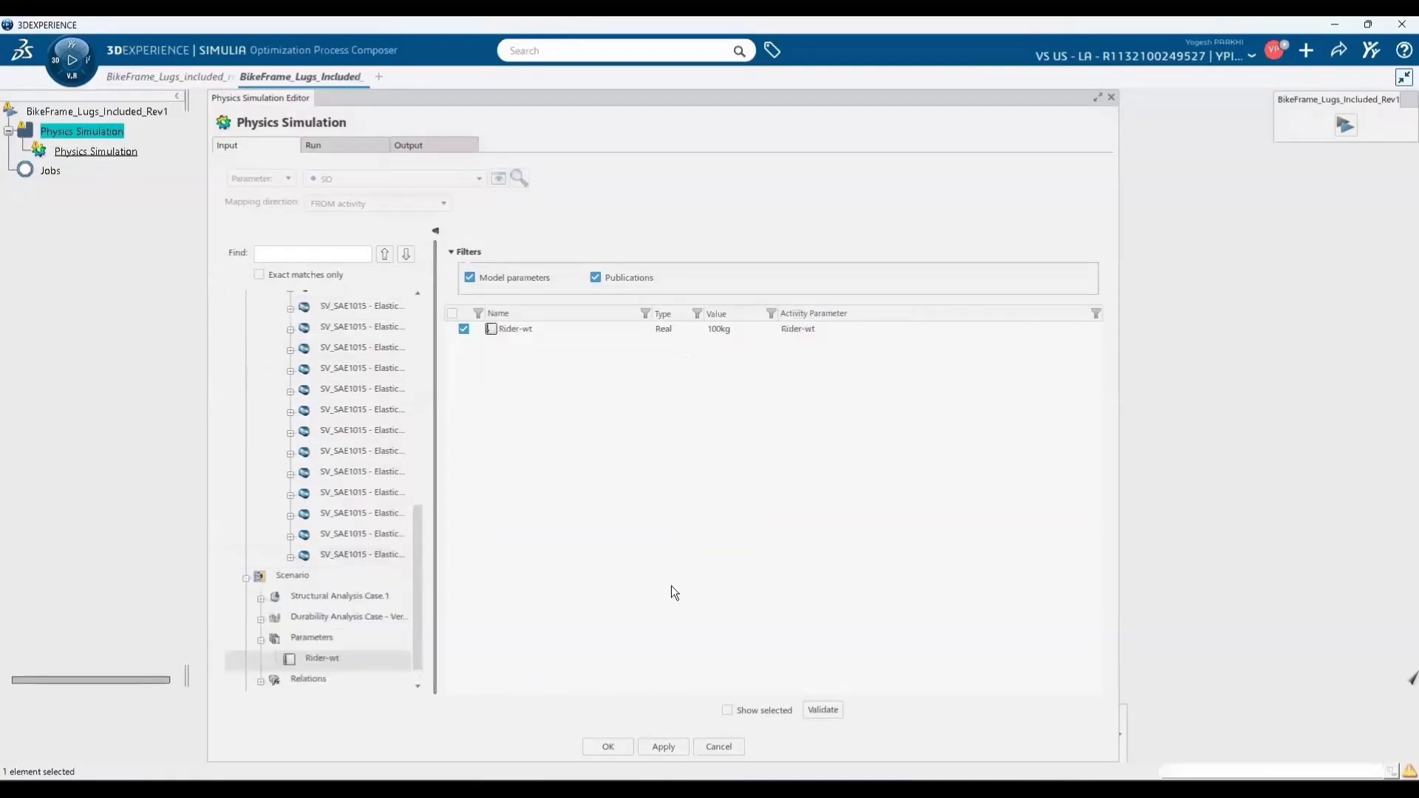
{"action": "left_click", "coordinate": [727, 712]}
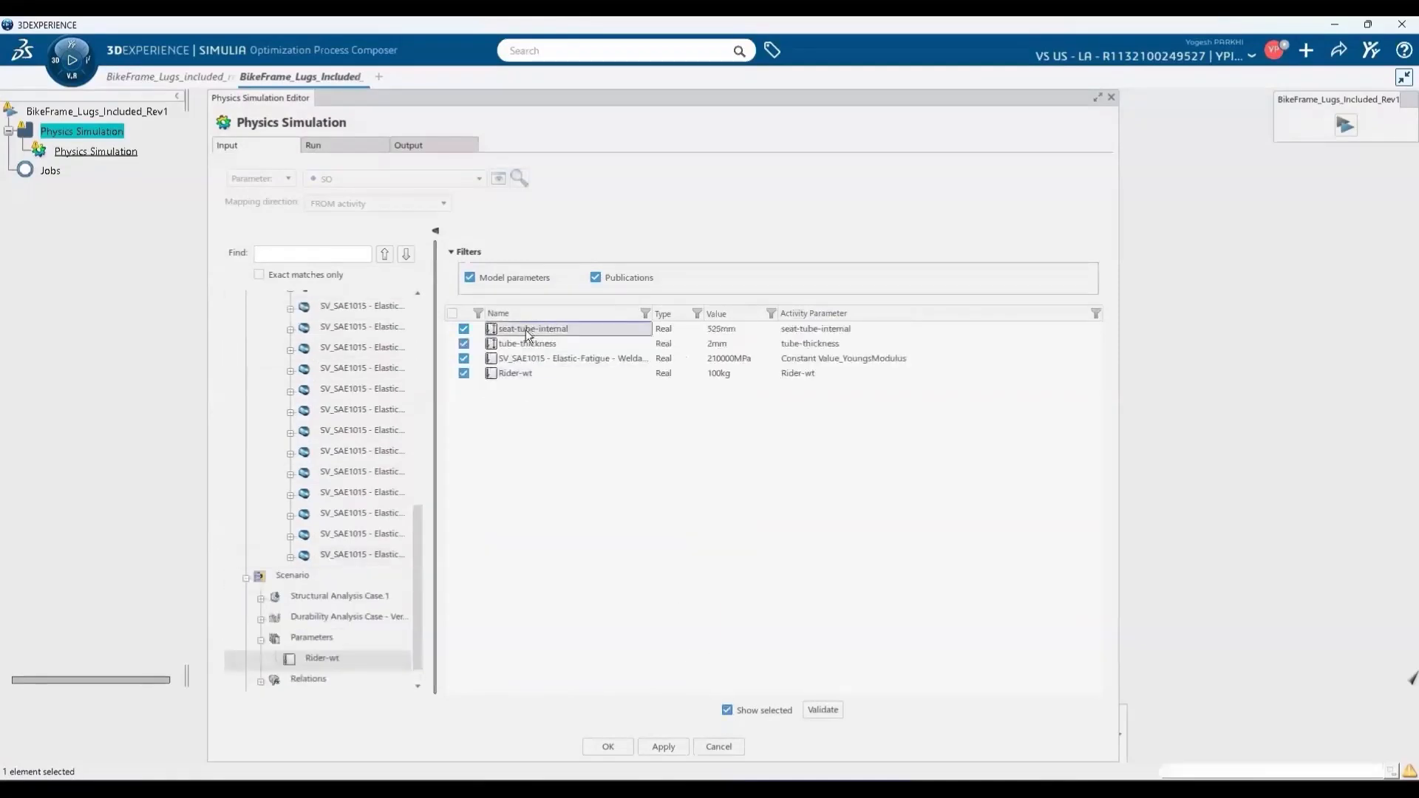
Step: Map the mass from Mass Sensor.1 and the minimum of Log of Life (repeats).1 as outputs, and accept the activity settings
{"action": "left_click", "coordinate": [411, 145]}
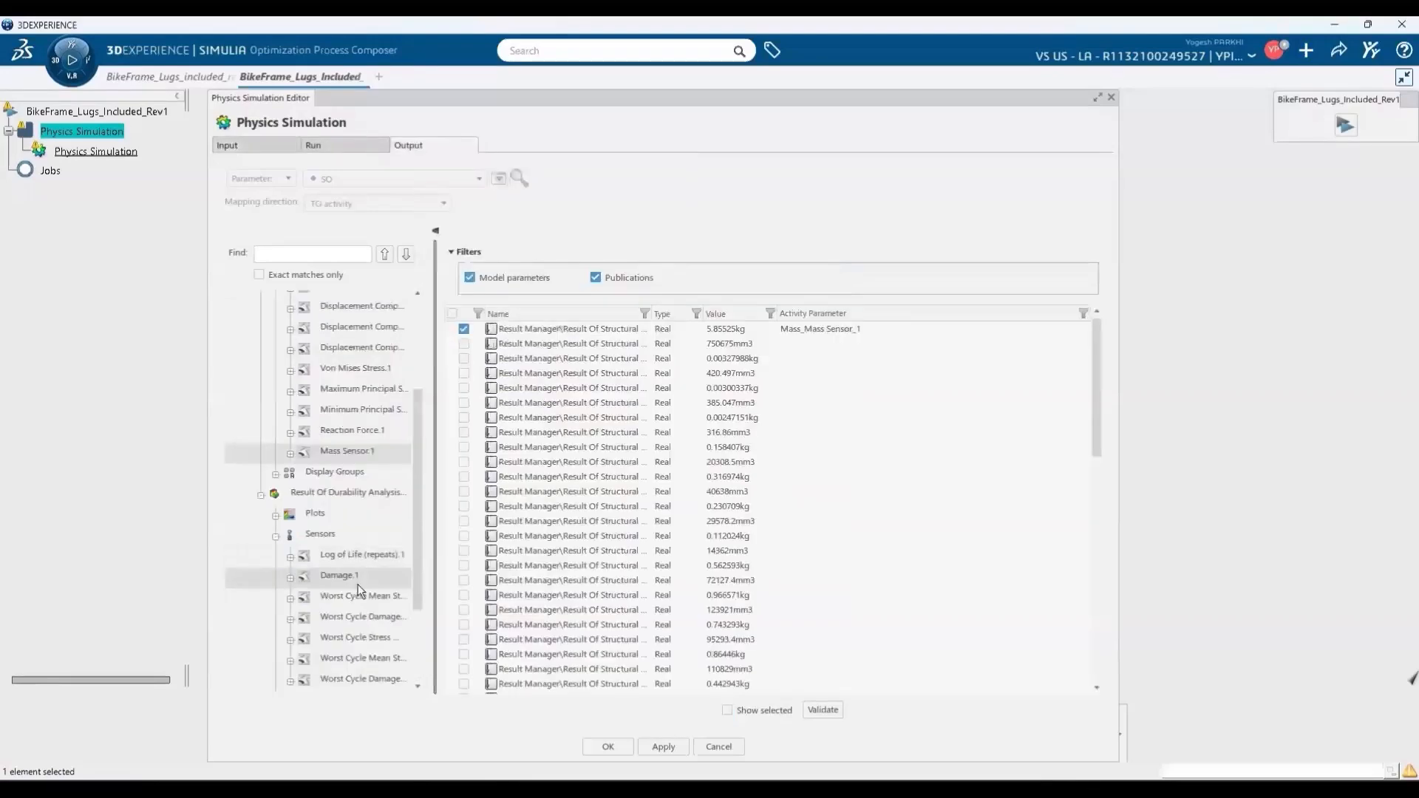
{"action": "left_click", "coordinate": [464, 329]}
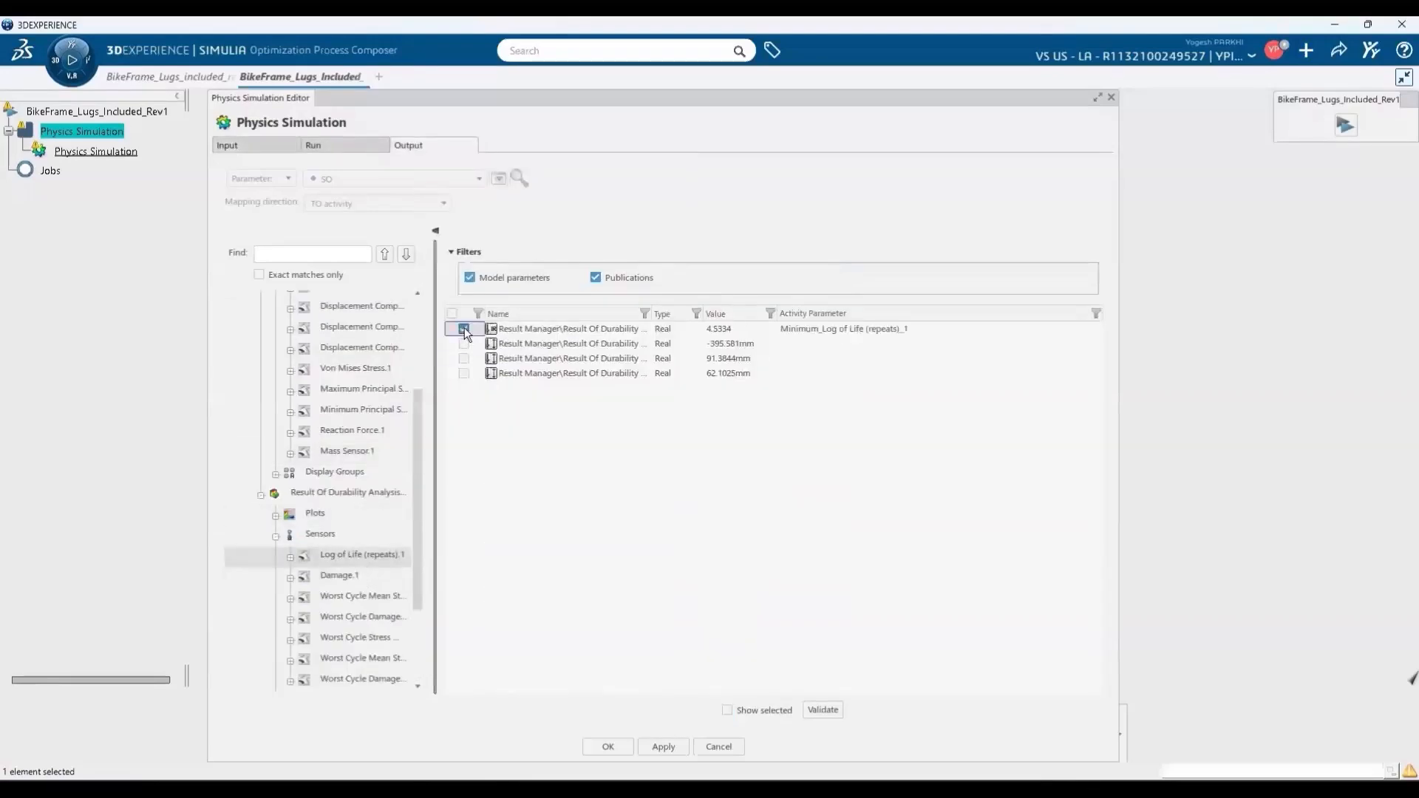
{"action": "left_click", "coordinate": [728, 710]}
{"action": "key", "text": "Return"}
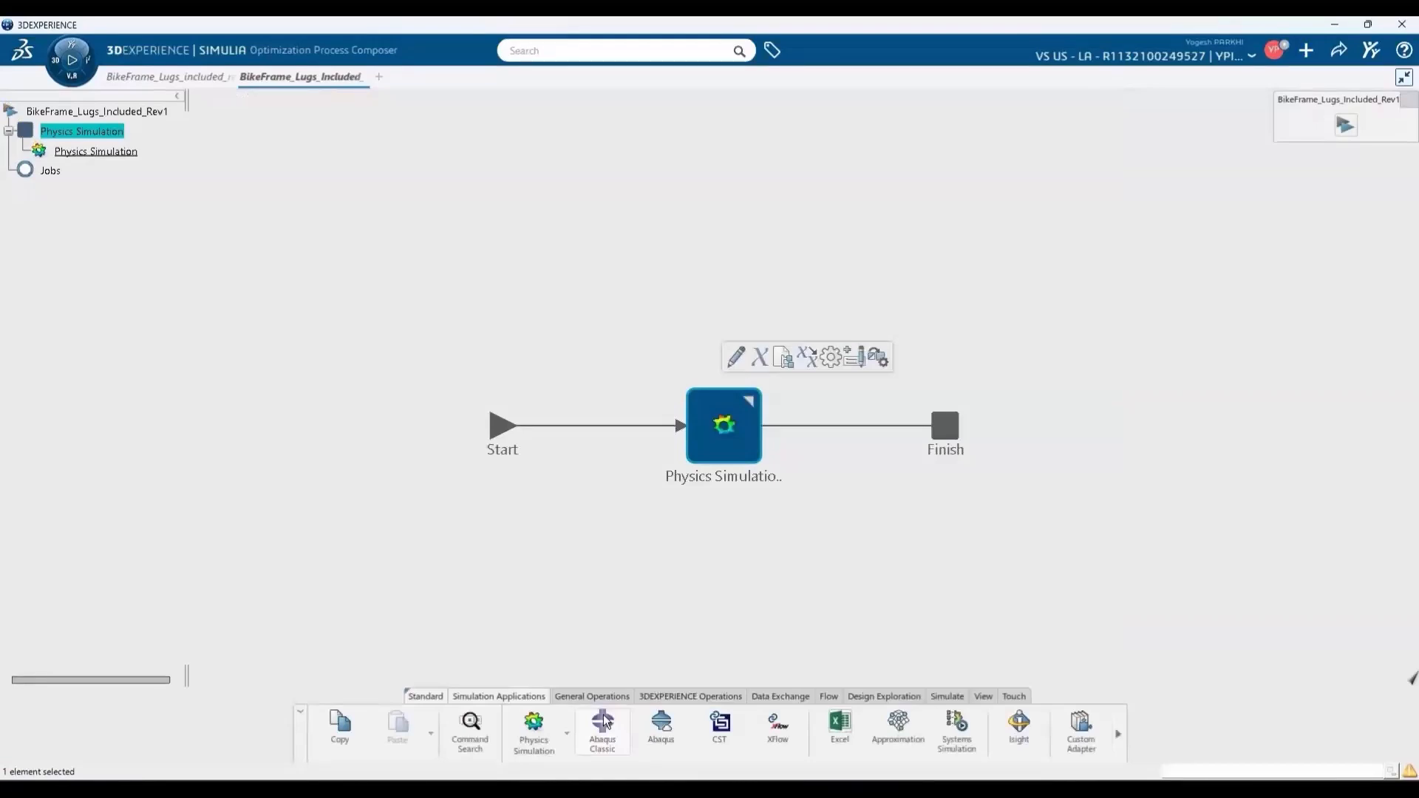
Step: Open the Physics Simulation activity's content and add a reference document to its Internal Data
{"action": "left_click", "coordinate": [784, 361]}
{"action": "left_click", "coordinate": [383, 379]}
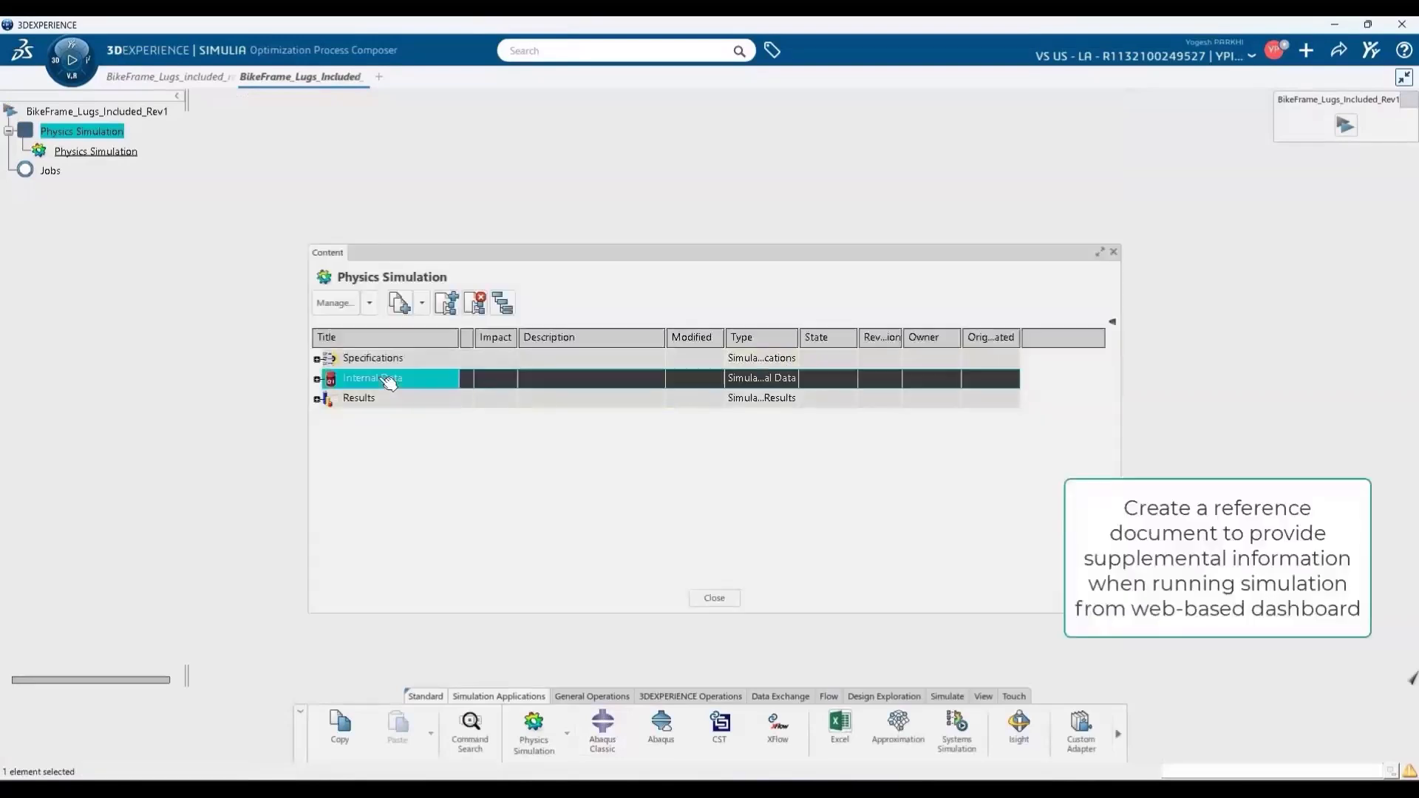
{"action": "left_click", "coordinate": [424, 306]}
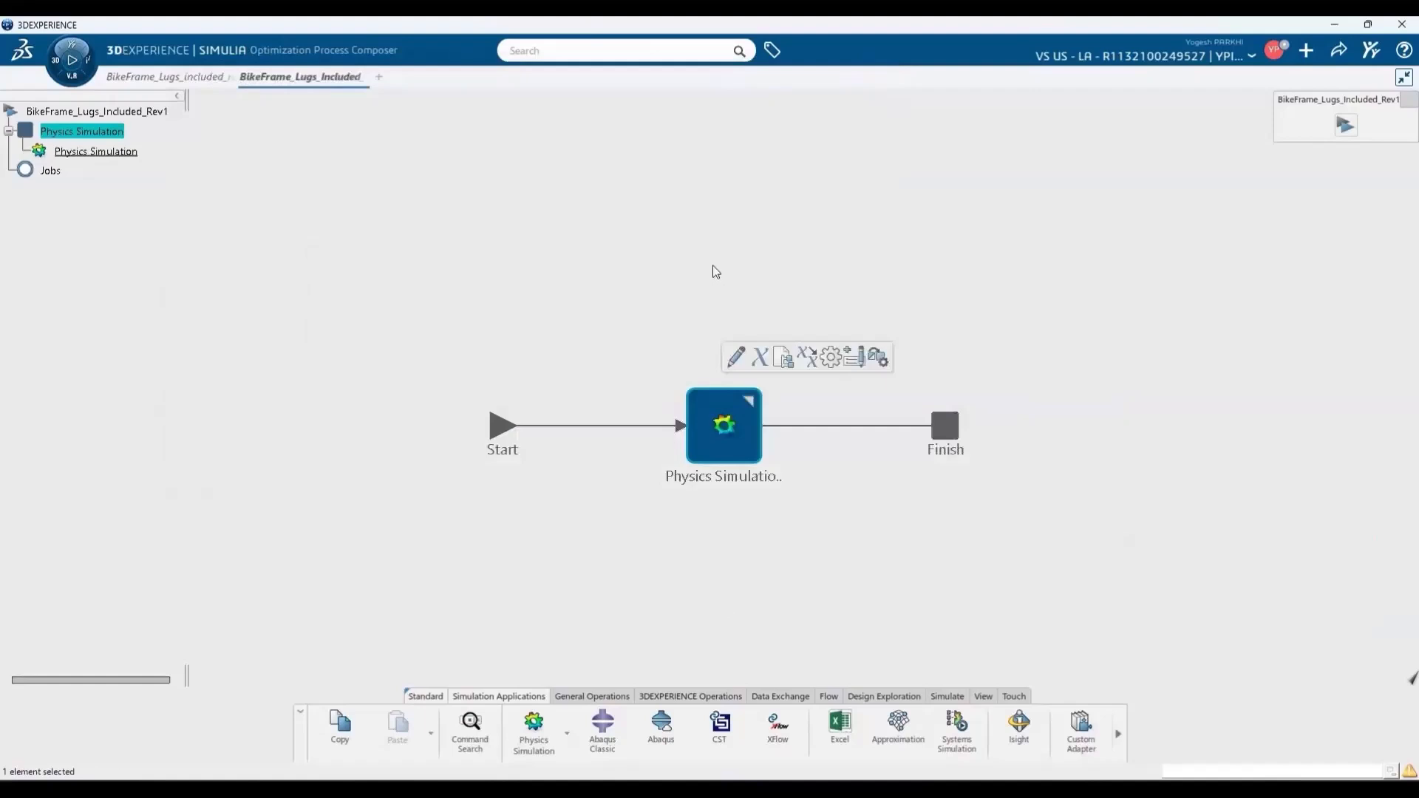
Step: Save the simulation process and run the Physics Simulation activity
{"action": "key", "text": "ctrl+s"}
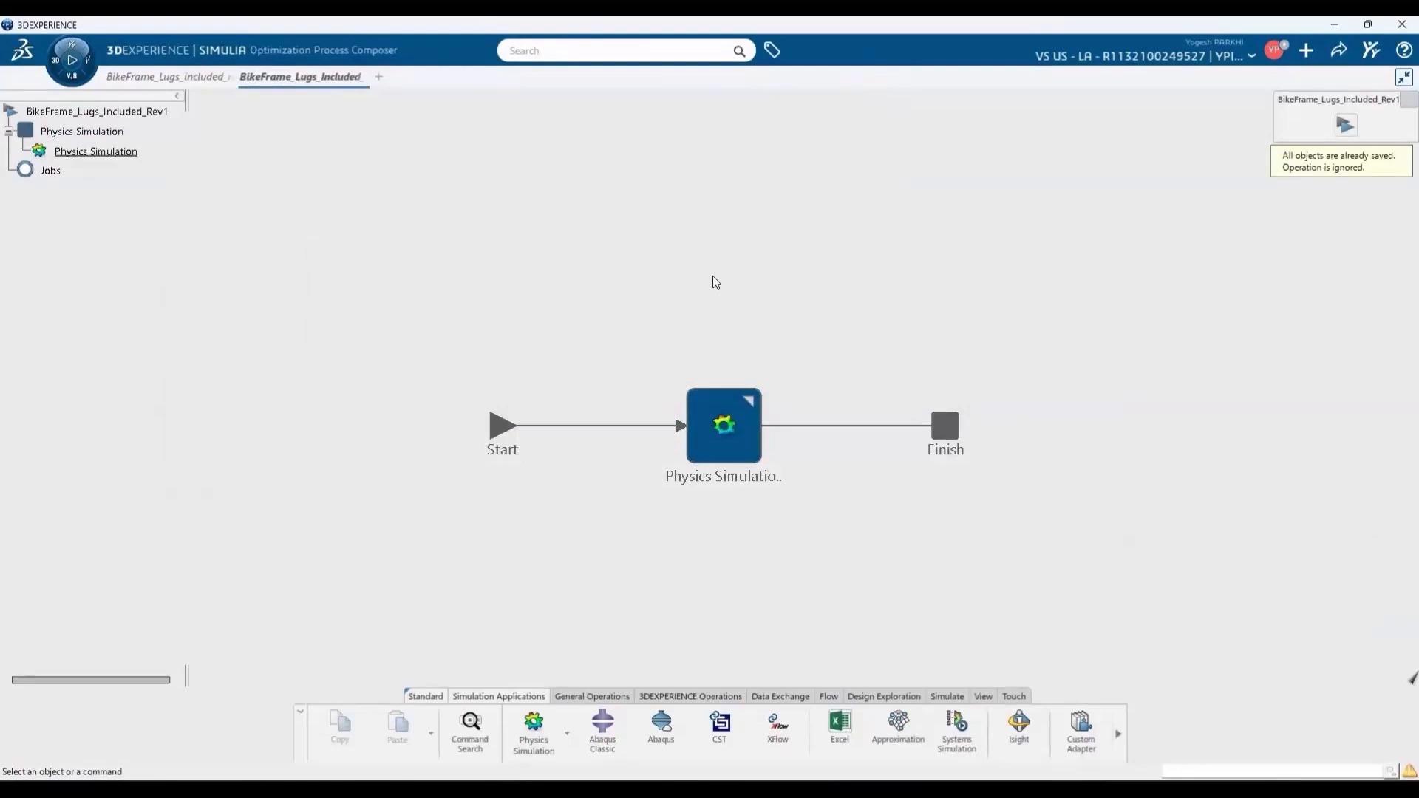
{"action": "right_click", "coordinate": [718, 401]}
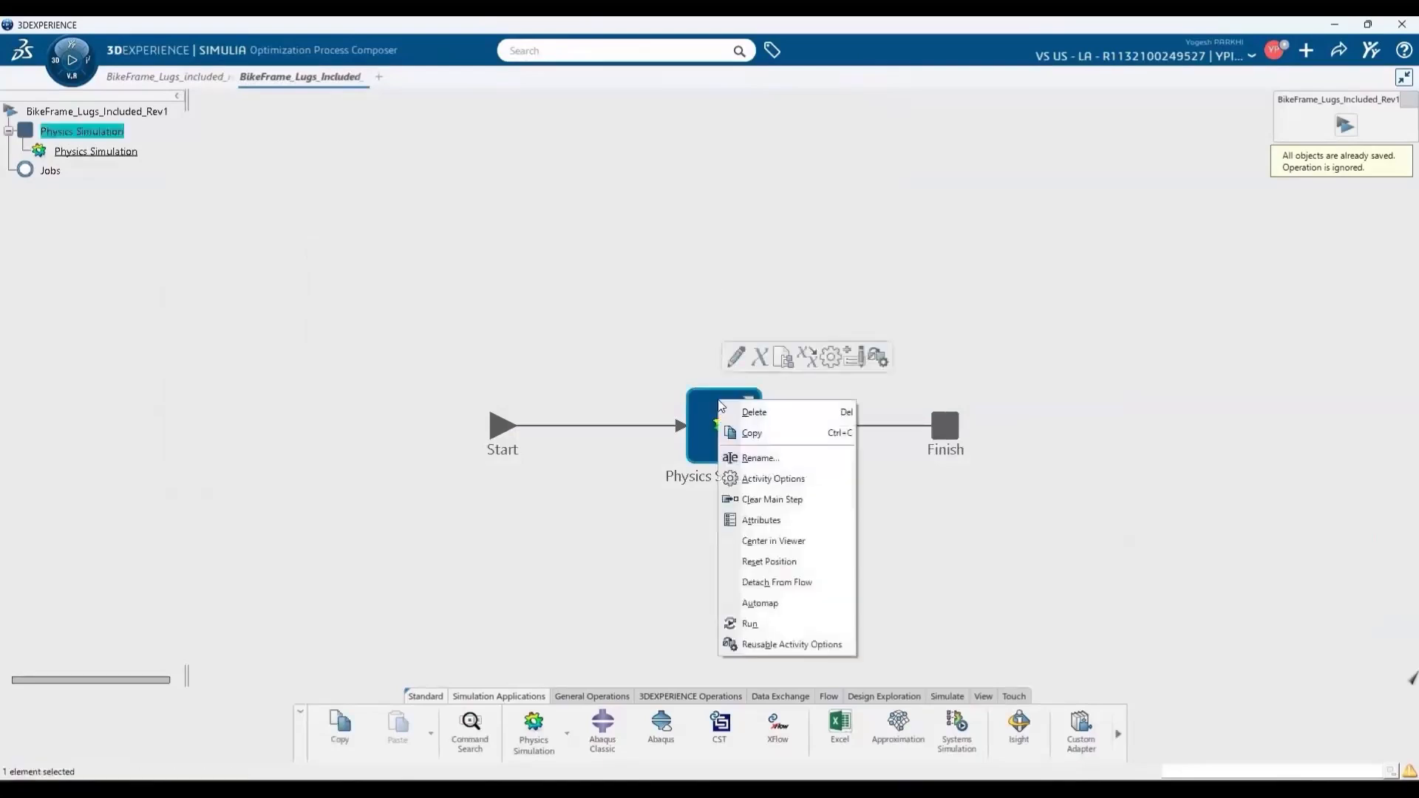
{"action": "left_click", "coordinate": [758, 625]}
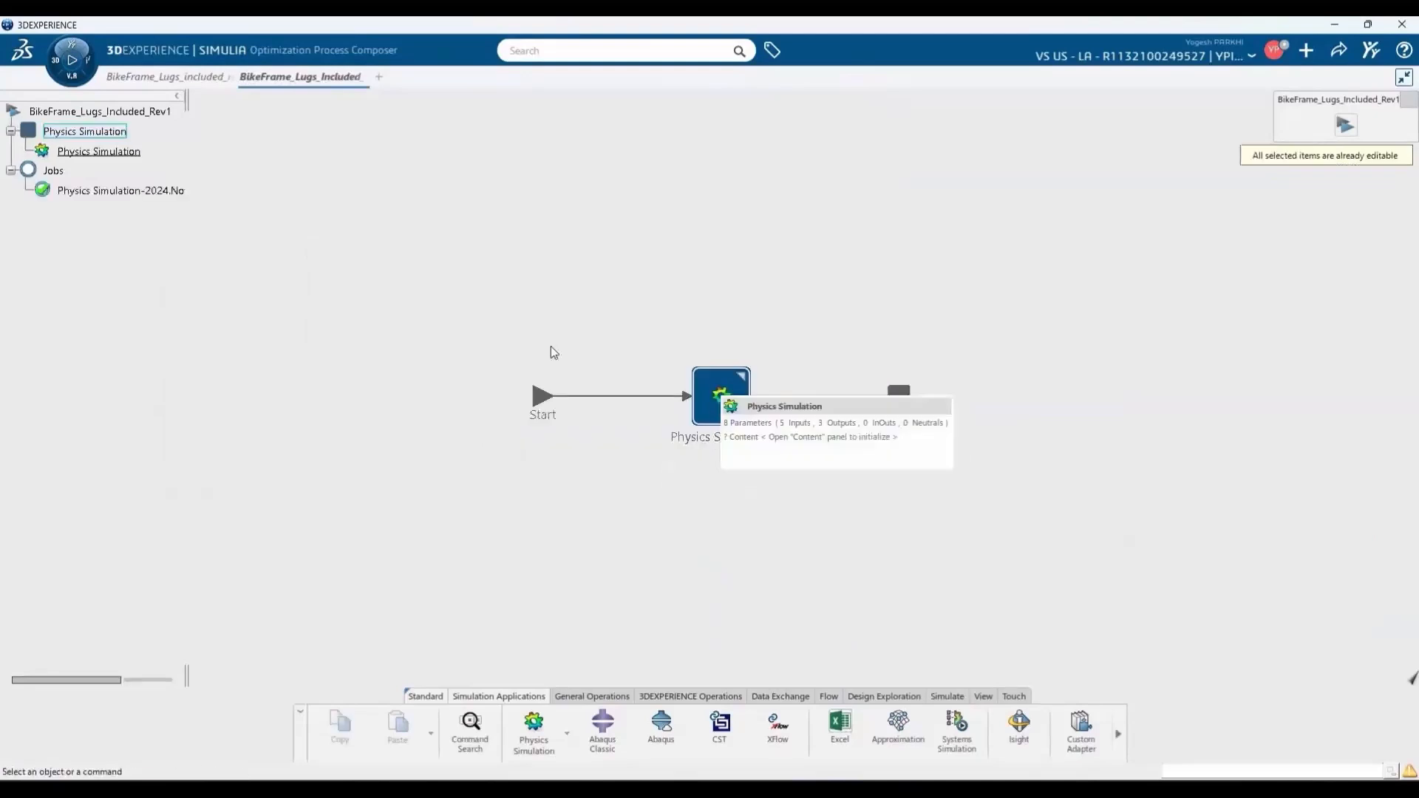
Step: Open the Physics Simulation job to examine its run parameters, and widen the plot area beside the results table
{"action": "mouse_move", "coordinate": [717, 383]}
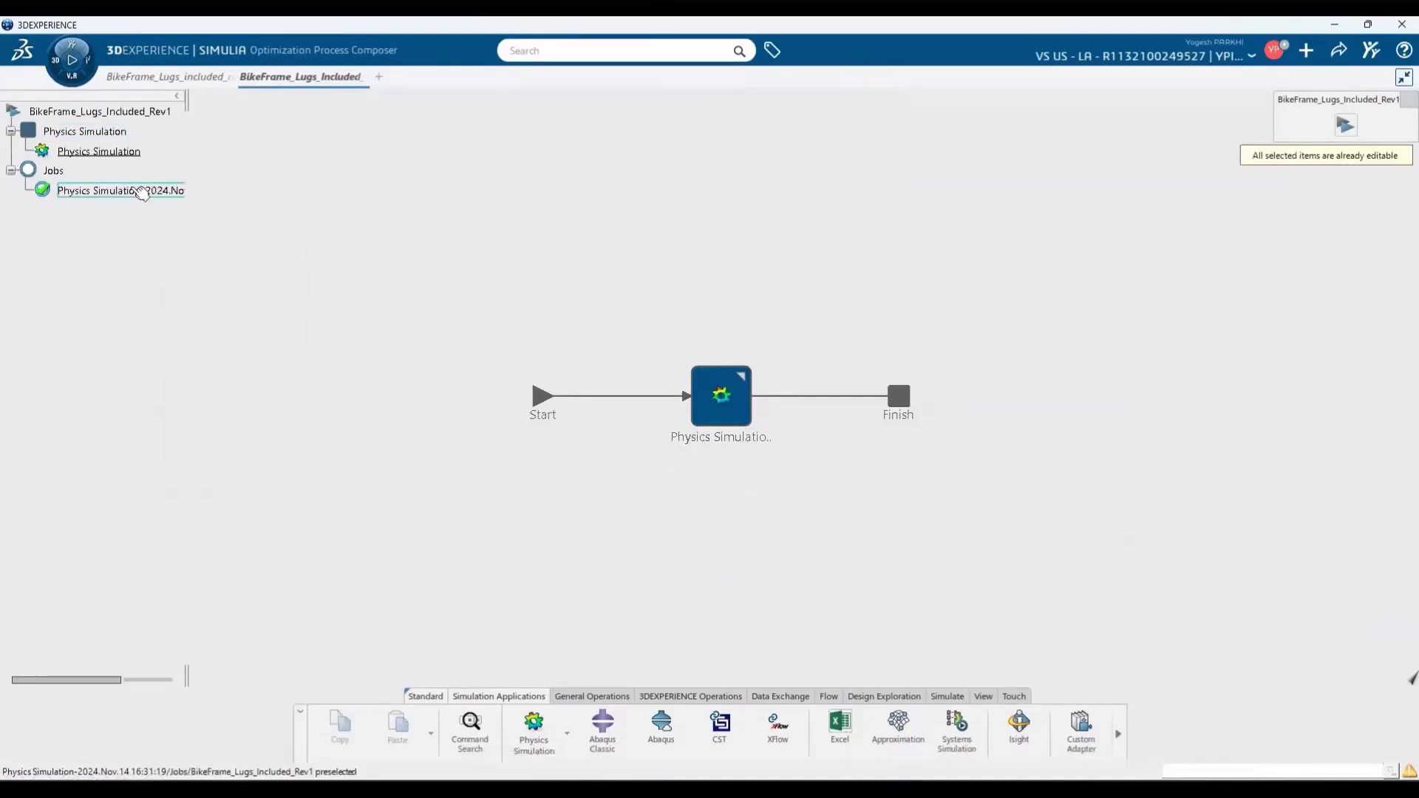
{"action": "mouse_move", "coordinate": [790, 469]}
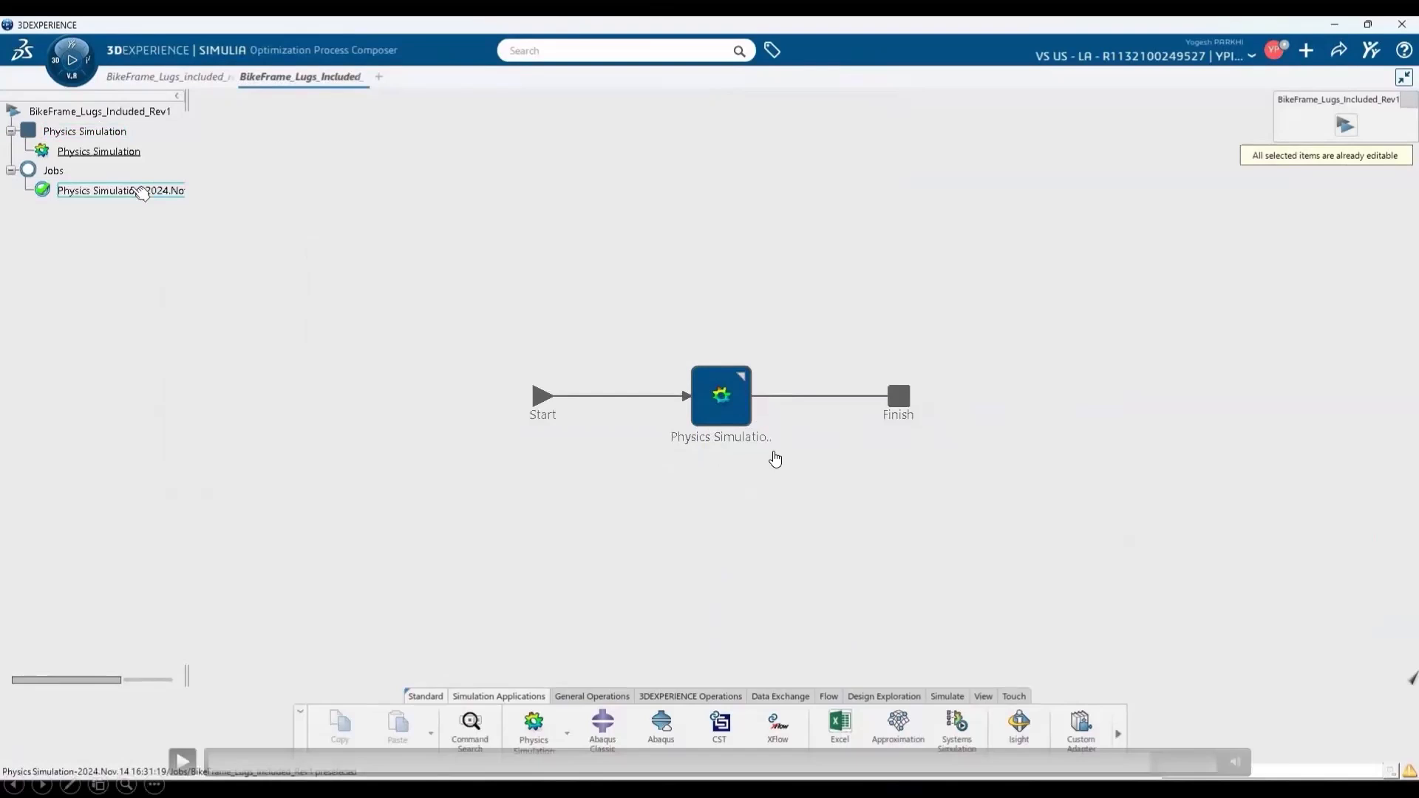
{"action": "left_click", "coordinate": [142, 193]}
{"action": "double_click", "coordinate": [141, 194]}
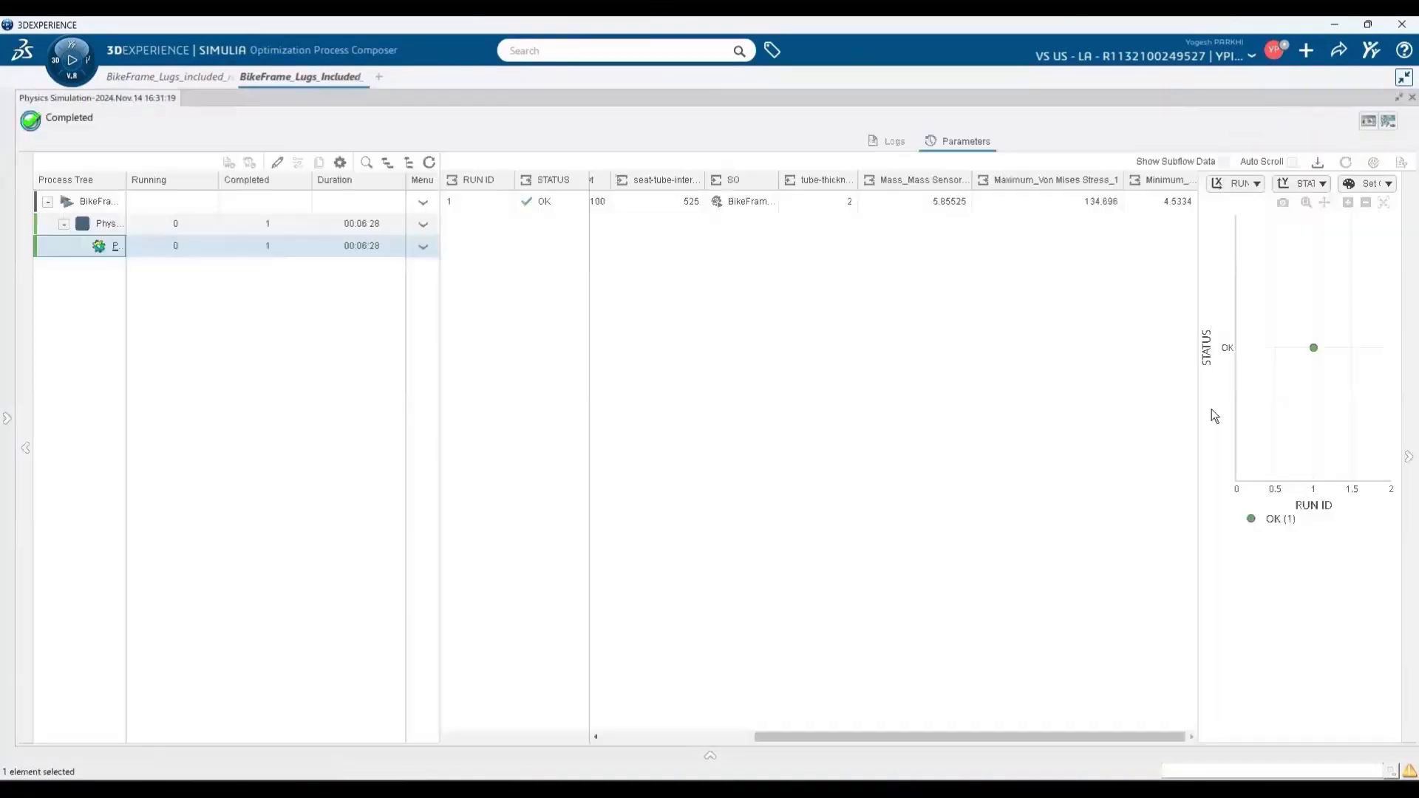
{"action": "left_click_drag", "start_coordinate": [1201, 416], "coordinate": [961, 402]}
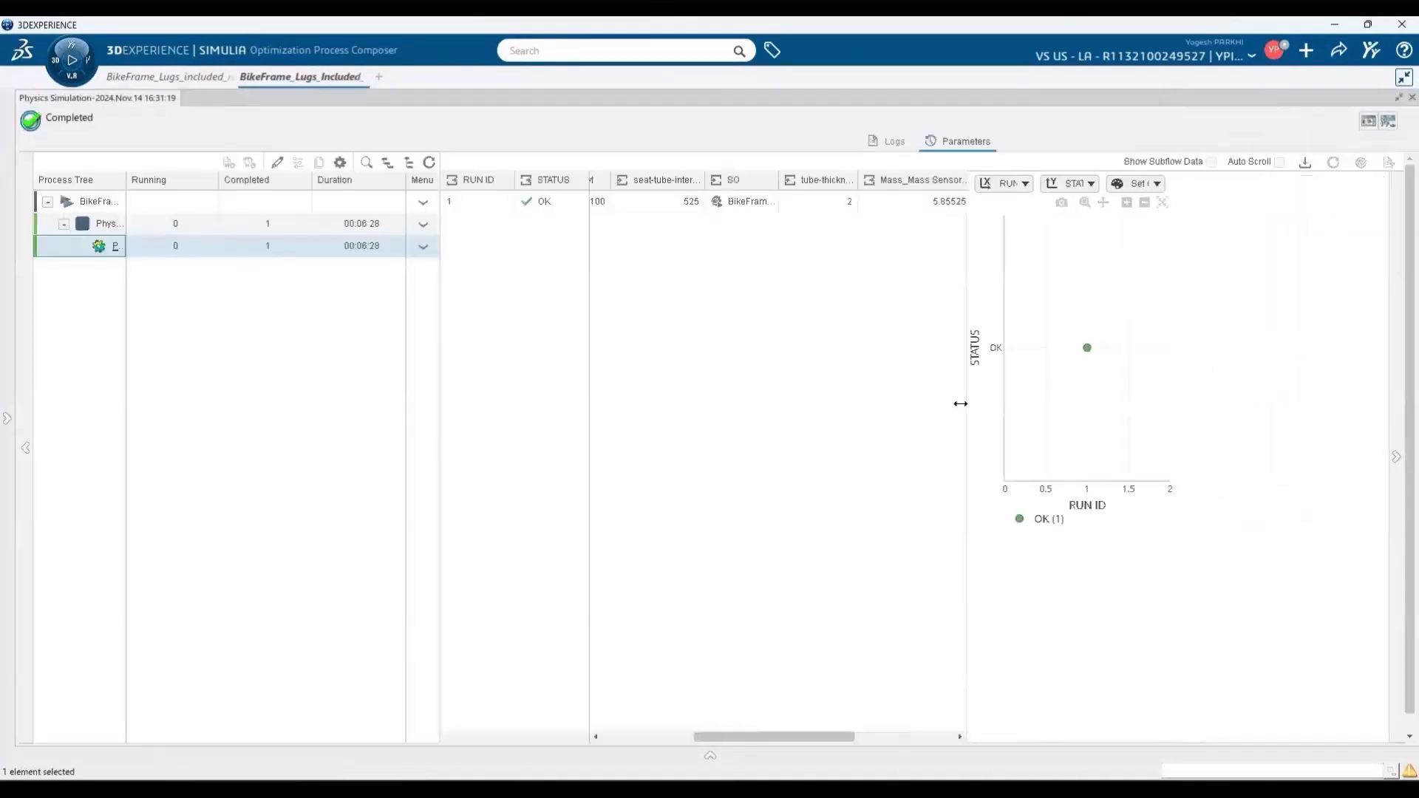
{"action": "left_click", "coordinate": [1385, 121]}
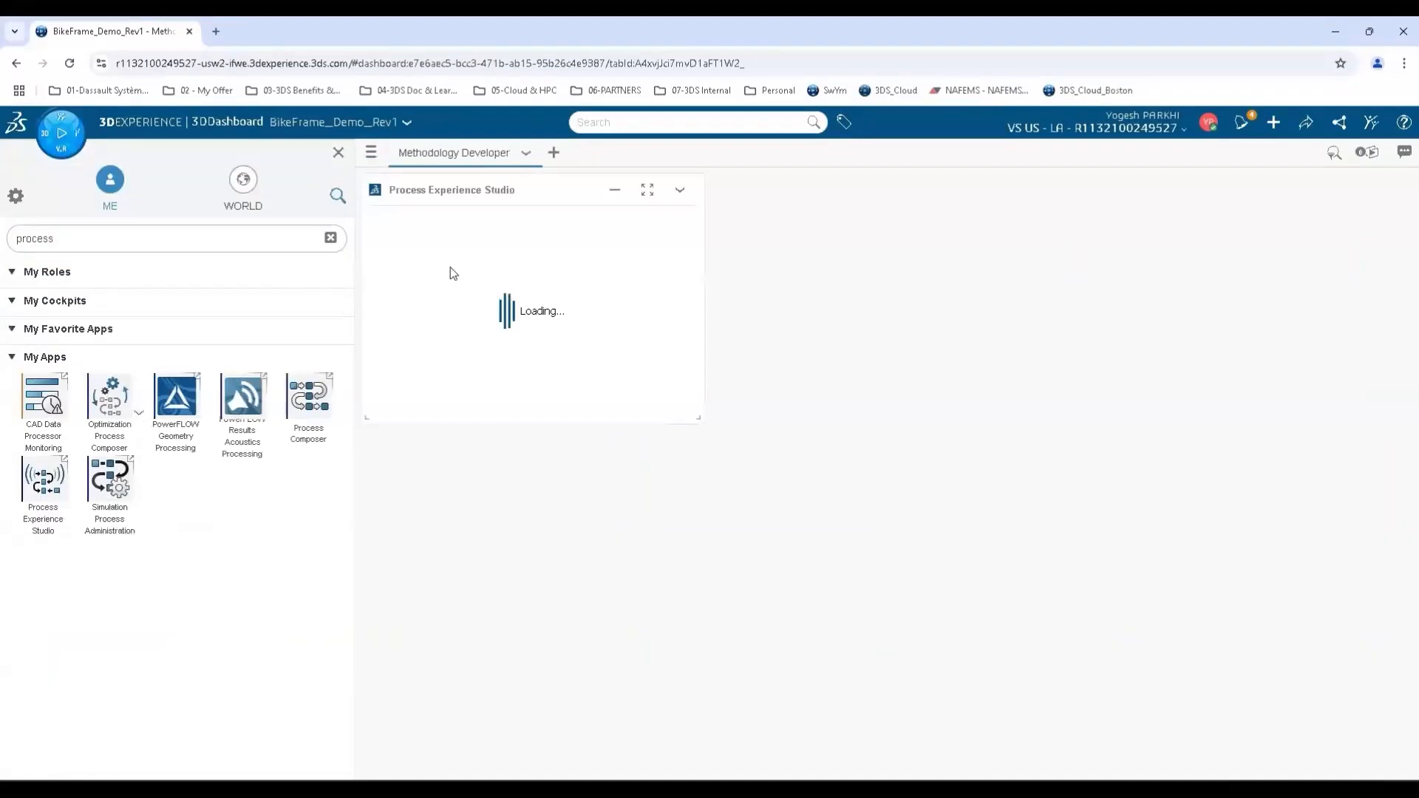
Step: In the 3DDashboard's Process Experience Studio, create the simulation template BikeFrame_Demo_Rev1 based on the BikeFrame_Lugs_Included_Rev1 process
{"action": "left_click", "coordinate": [338, 153]}
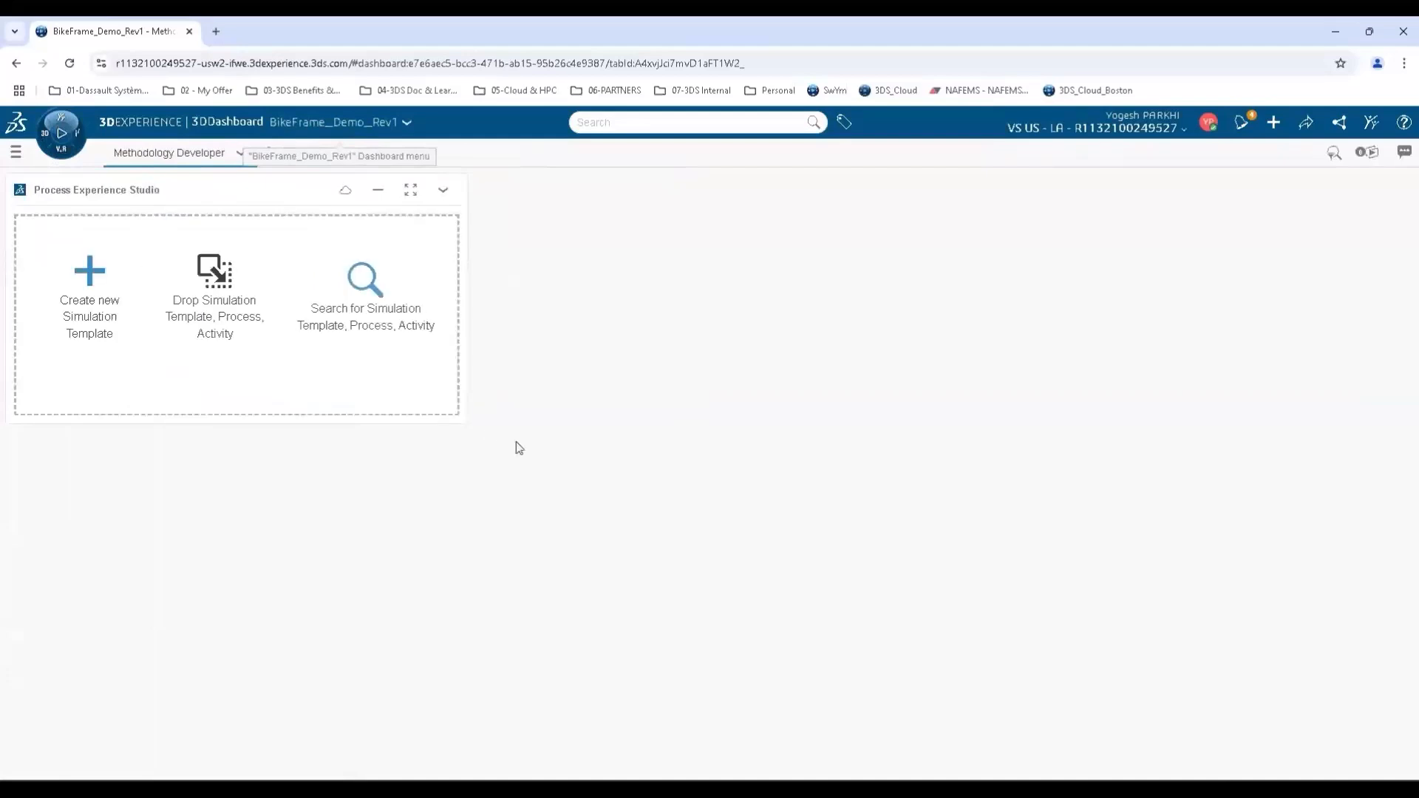
{"action": "left_click_drag", "start_coordinate": [465, 424], "coordinate": [937, 766]}
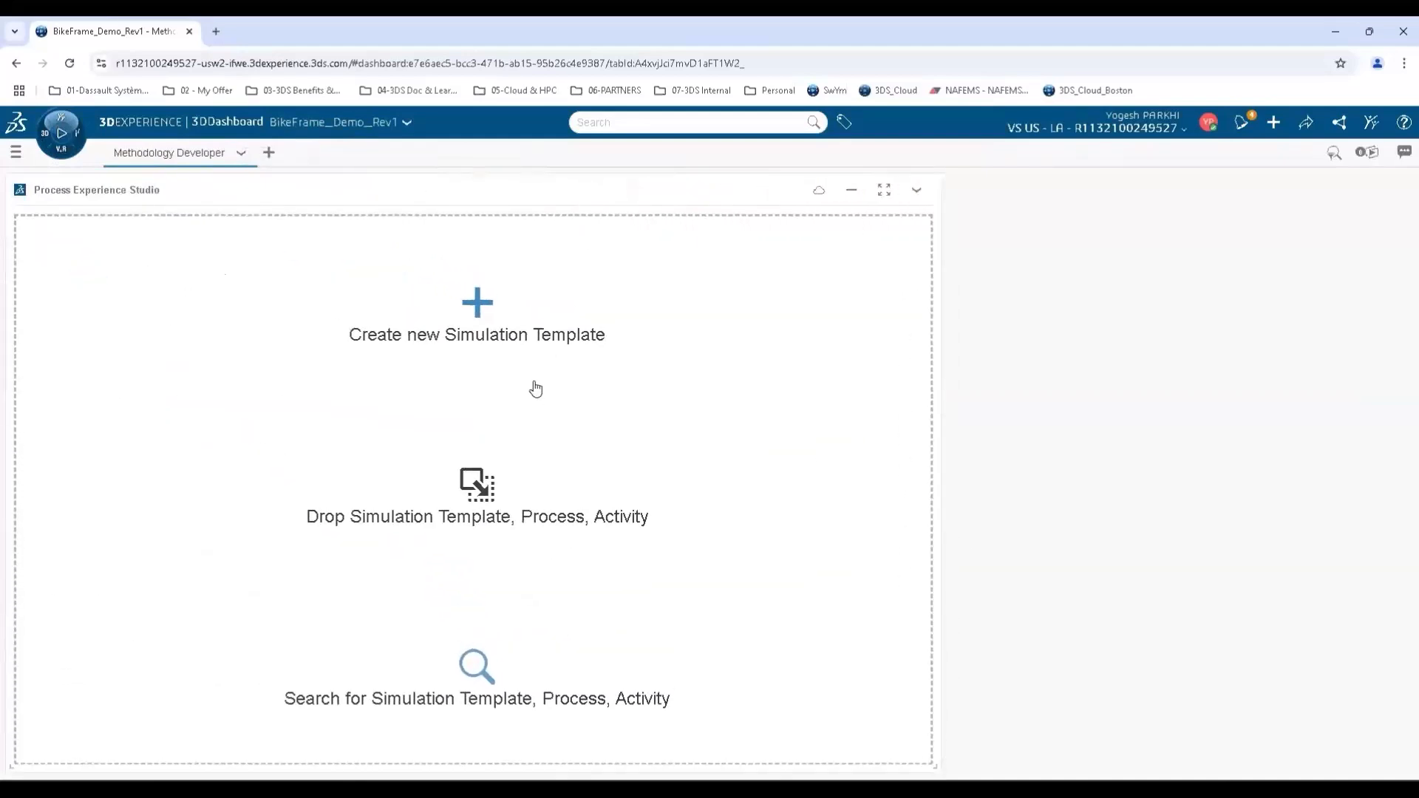
{"action": "left_click", "coordinate": [477, 303]}
{"action": "type", "text": "BikeFrame_Demo_Rev1"}
{"action": "left_click", "coordinate": [644, 445]}
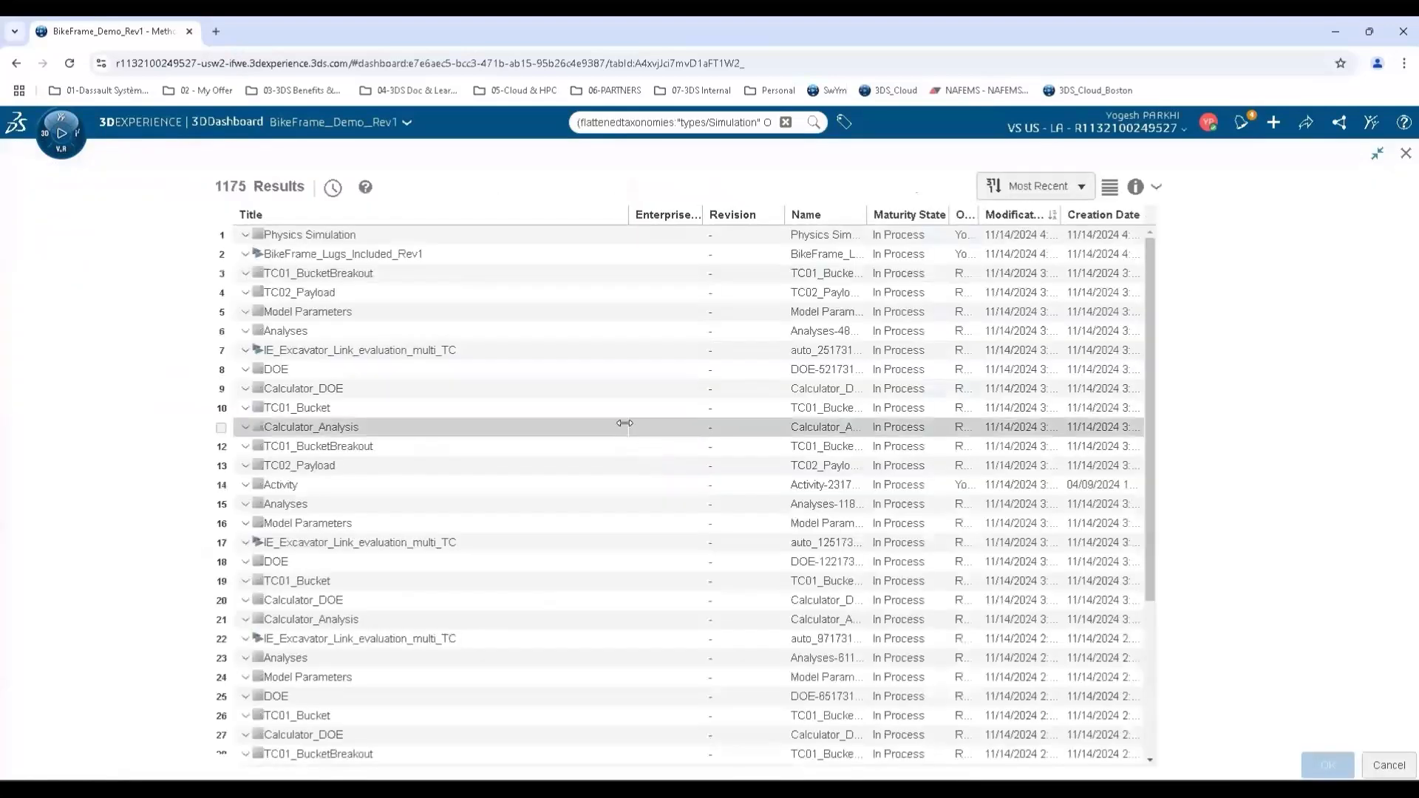
{"action": "left_click", "coordinate": [284, 255]}
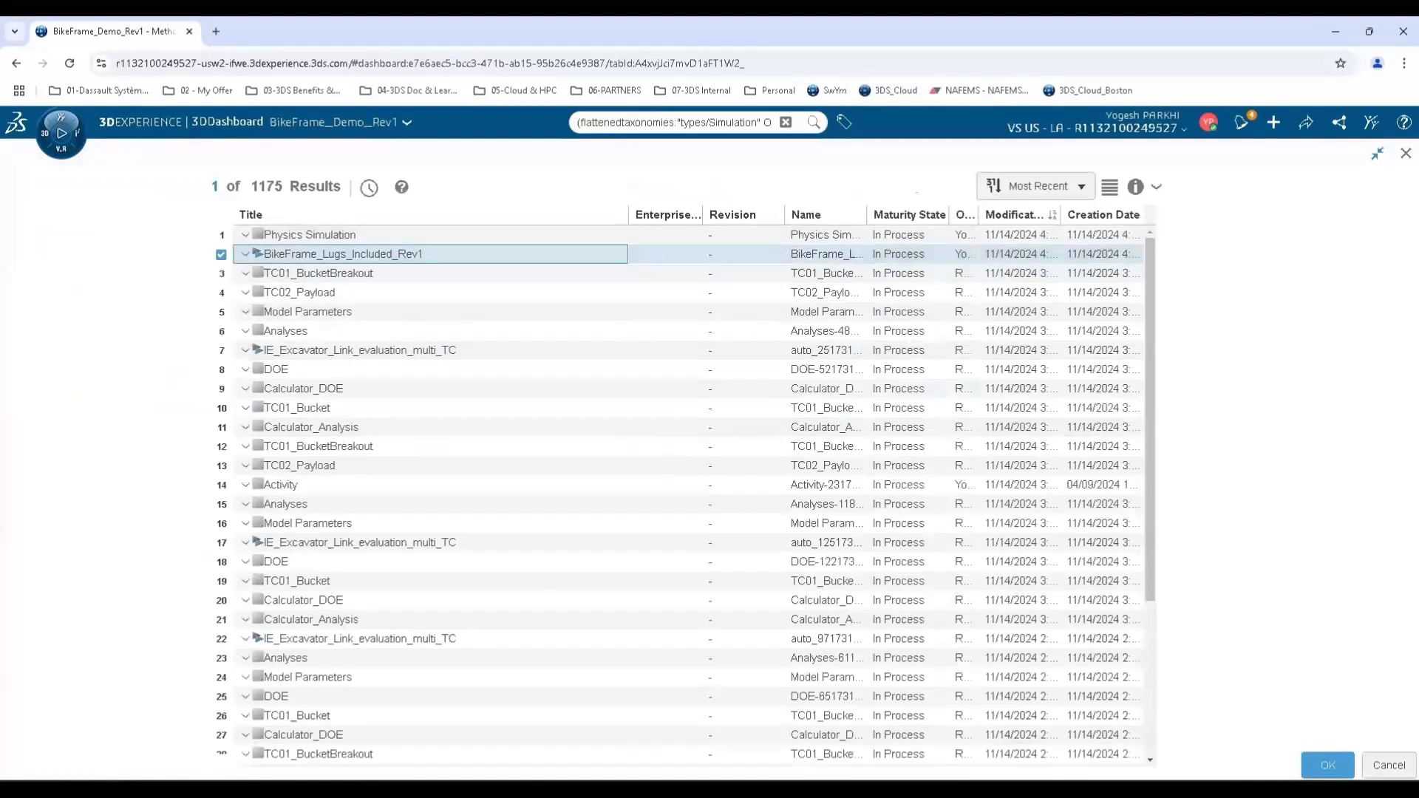
{"action": "left_click", "coordinate": [1327, 765]}
{"action": "left_click", "coordinate": [586, 668]}
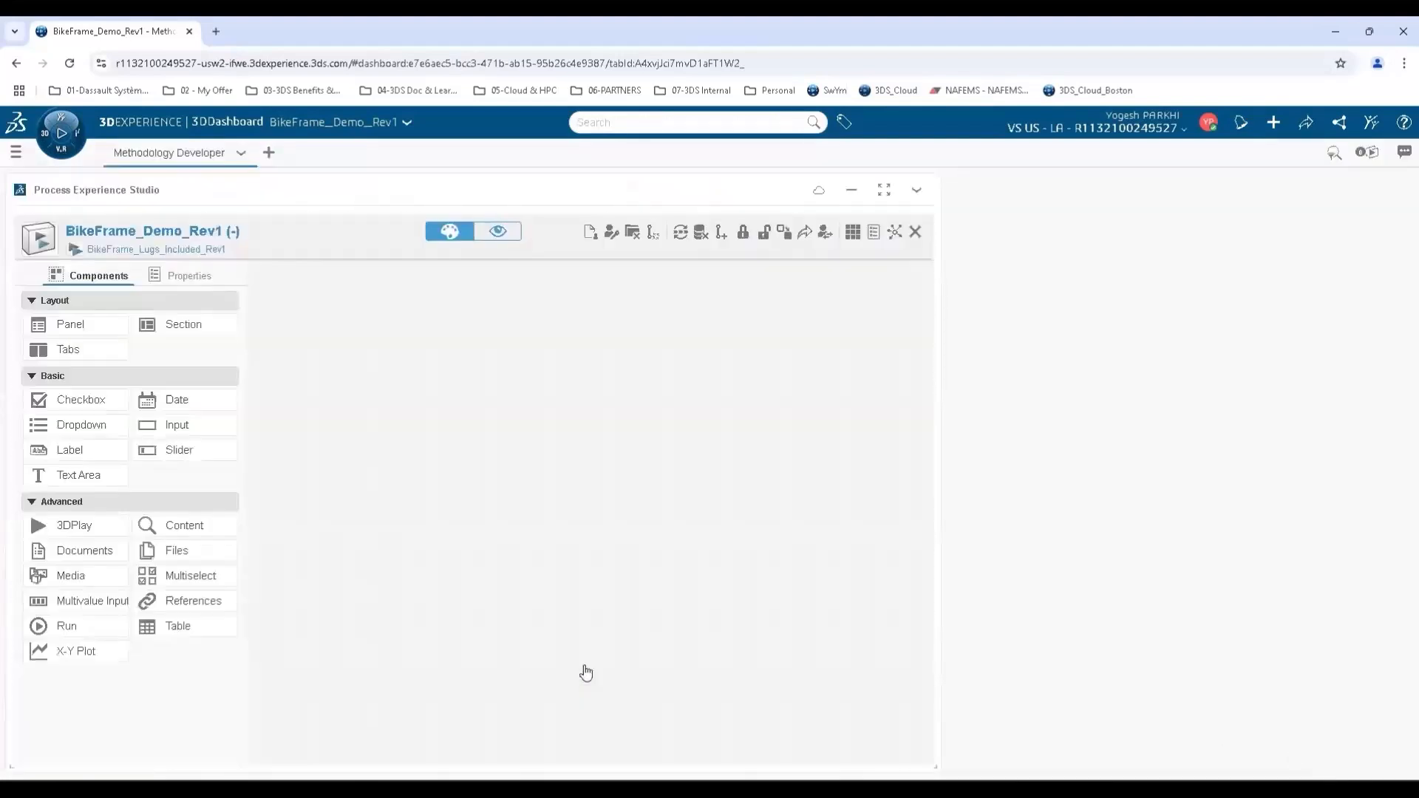
Step: Widen the studio widget and add a panel labelled "Bike Frame Structural & Durability Simulation" to the template
{"action": "left_click_drag", "start_coordinate": [947, 440], "coordinate": [1228, 434]}
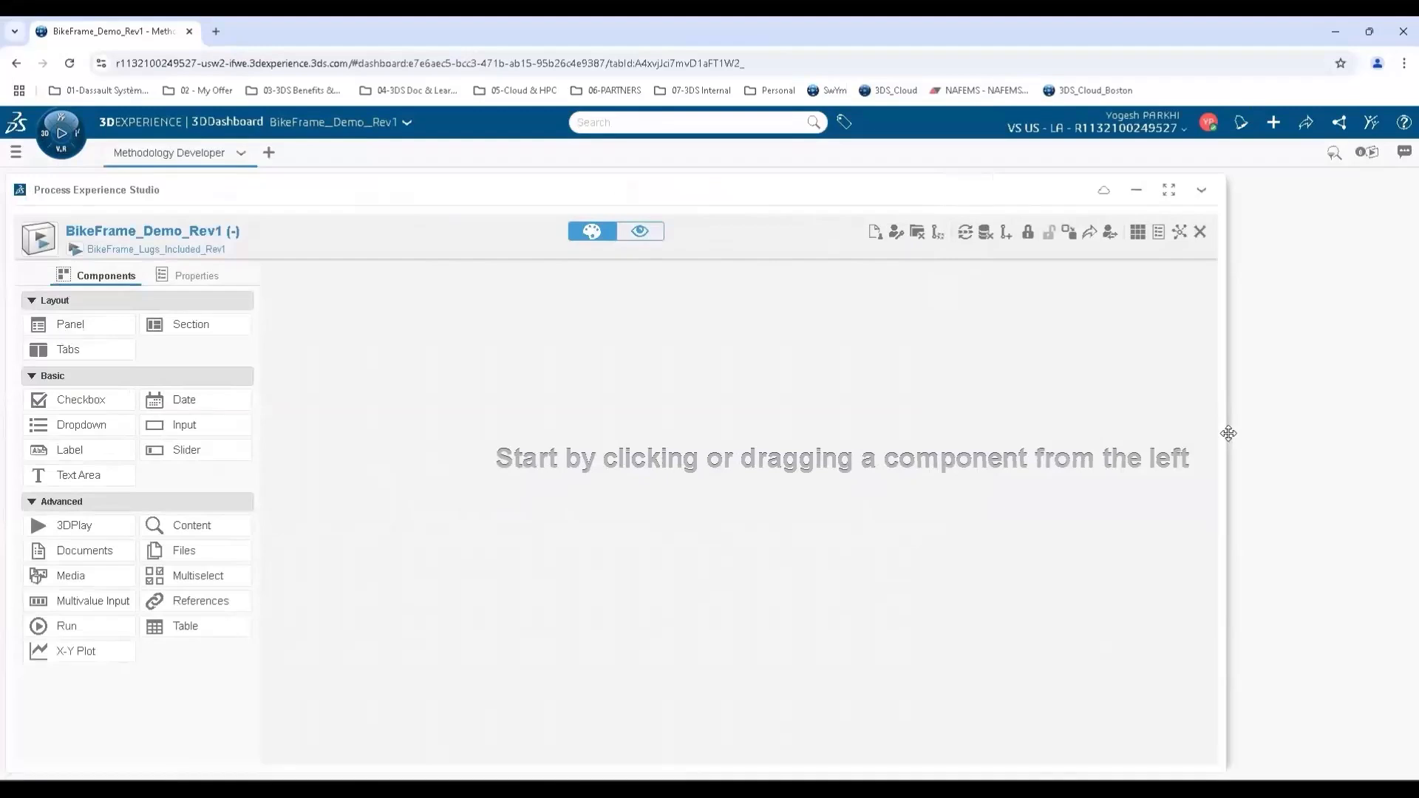
{"action": "left_click_drag", "start_coordinate": [1229, 434], "coordinate": [1295, 434]}
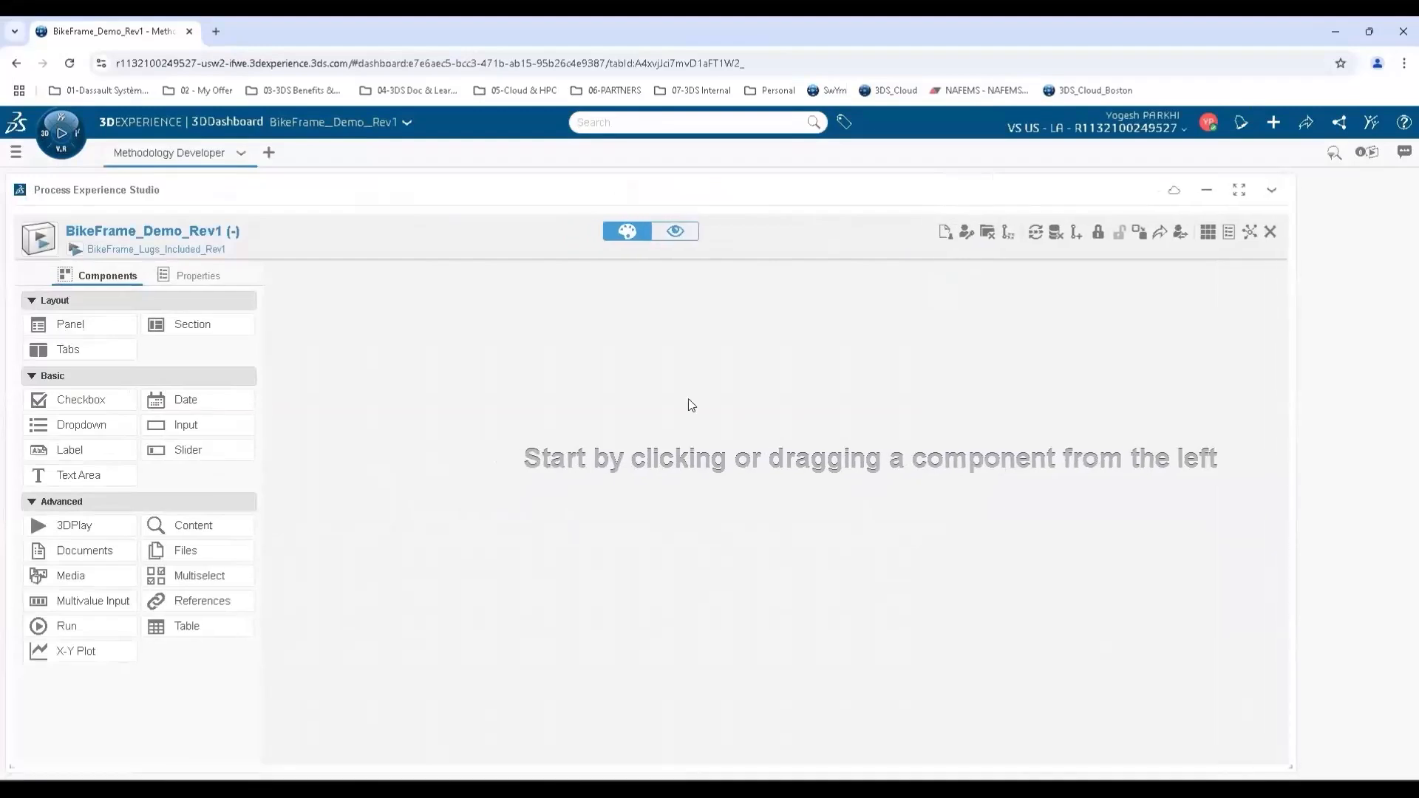
{"action": "left_click", "coordinate": [70, 326]}
{"action": "left_click", "coordinate": [344, 301]}
{"action": "left_click", "coordinate": [71, 439]}
{"action": "type", "text": "Bike Frame Structural & Durability Simulation"}
Step: Add an input component to the panel, associate it with the simulation's title and label it "Simulation Process Name"
{"action": "left_click", "coordinate": [100, 276]}
{"action": "left_click_drag", "start_coordinate": [198, 425], "coordinate": [338, 330]}
{"action": "left_click", "coordinate": [336, 328]}
{"action": "left_click", "coordinate": [176, 399]}
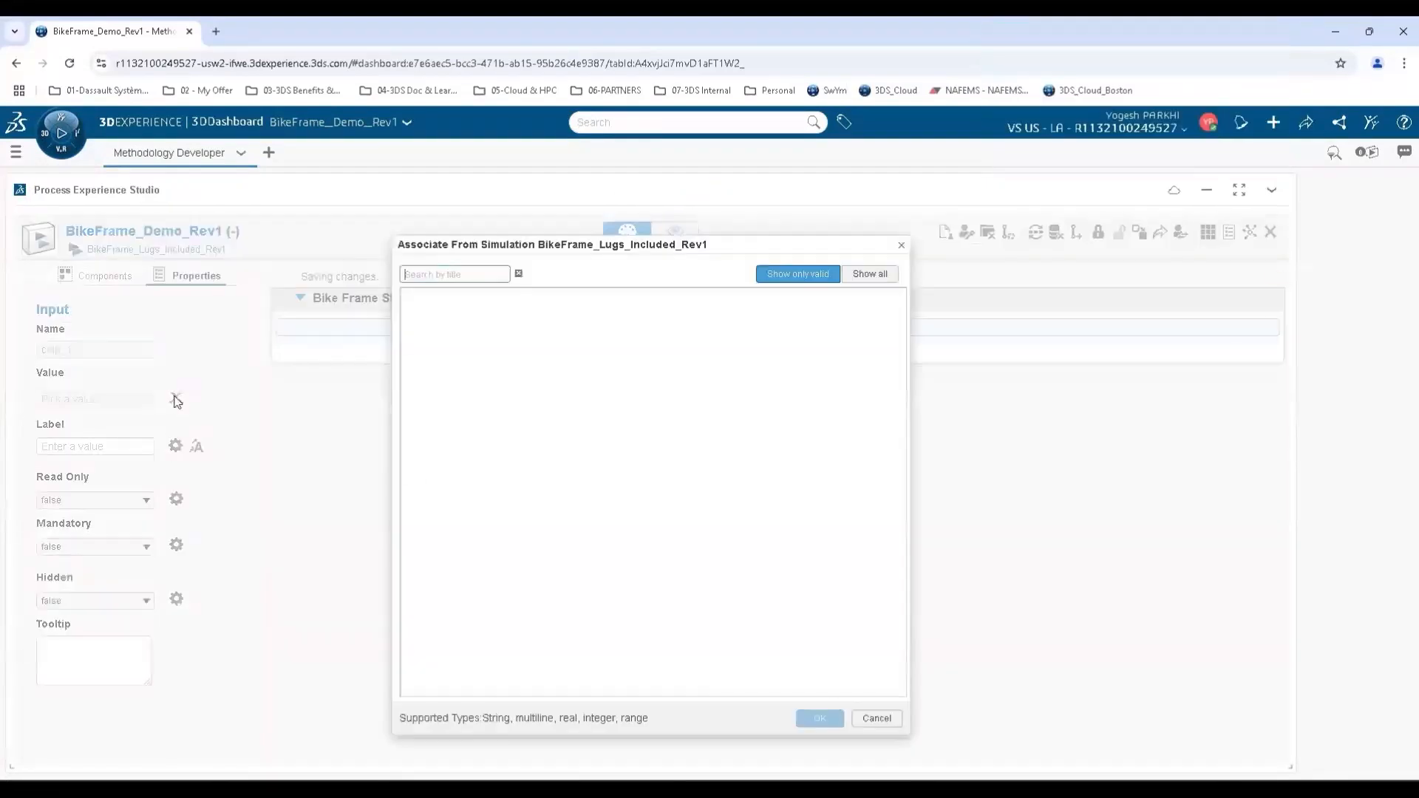
{"action": "left_click", "coordinate": [493, 343]}
{"action": "left_click", "coordinate": [820, 719]}
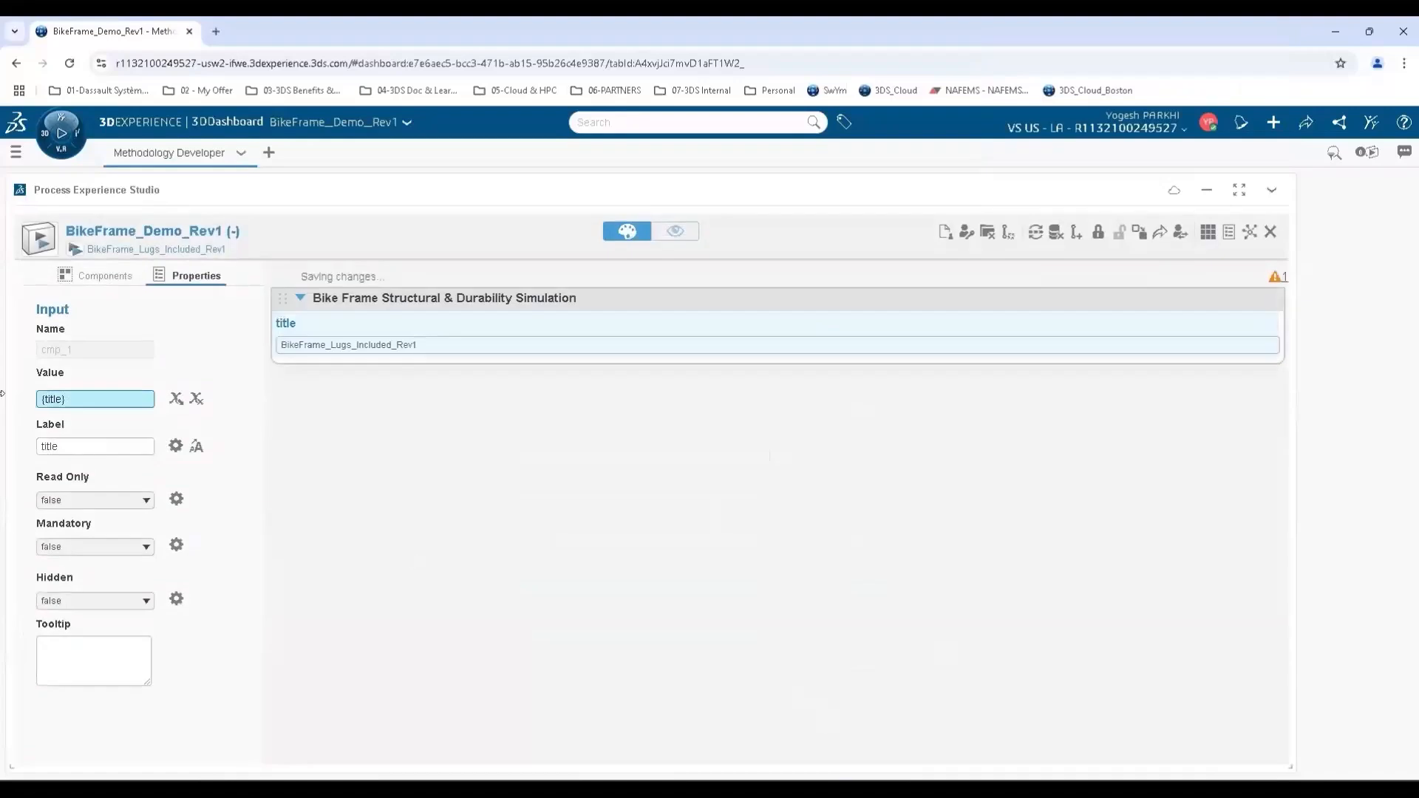
Step: Add a nested two-column panel labelled "Bike Frame Design Inputs" below the process name
{"action": "left_click", "coordinate": [109, 275]}
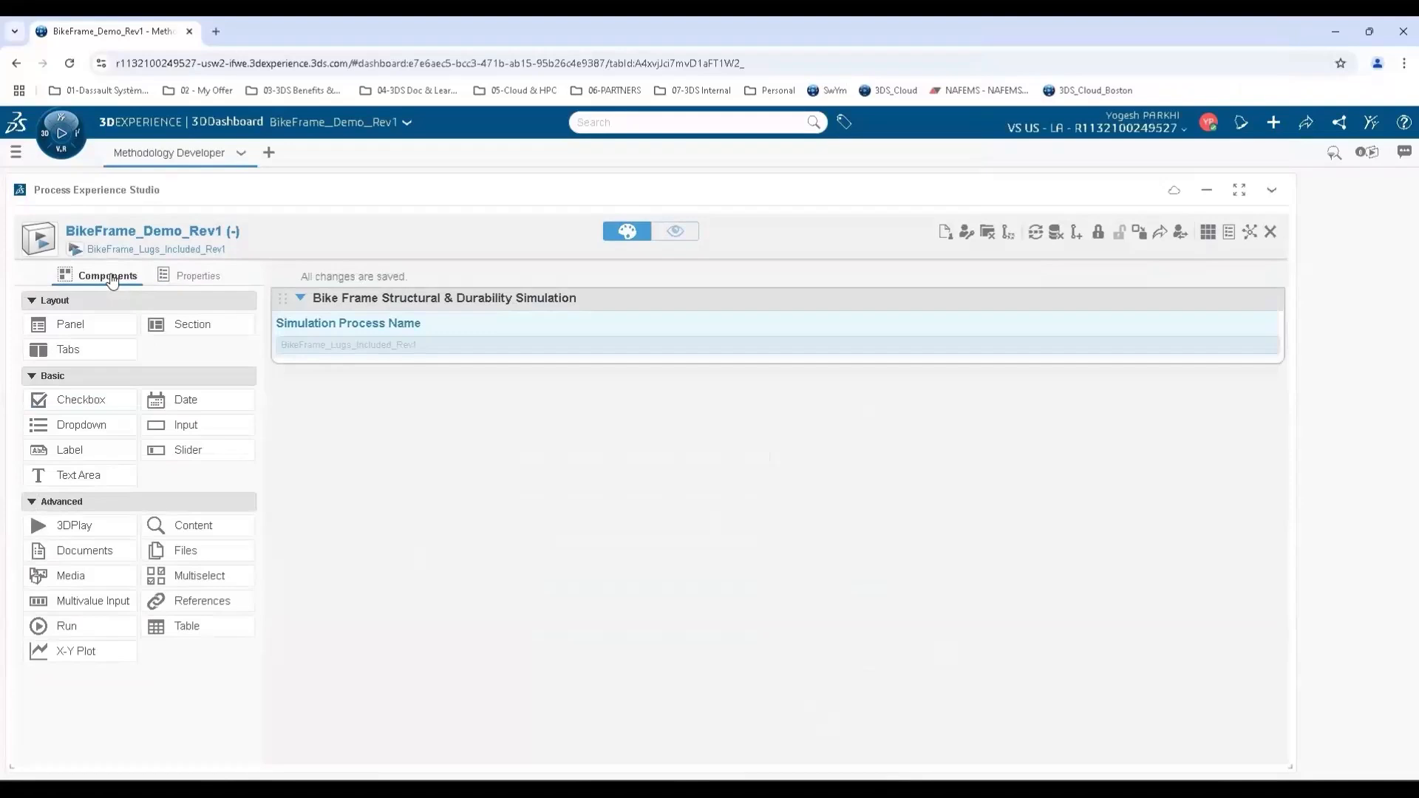
{"action": "left_click", "coordinate": [109, 326]}
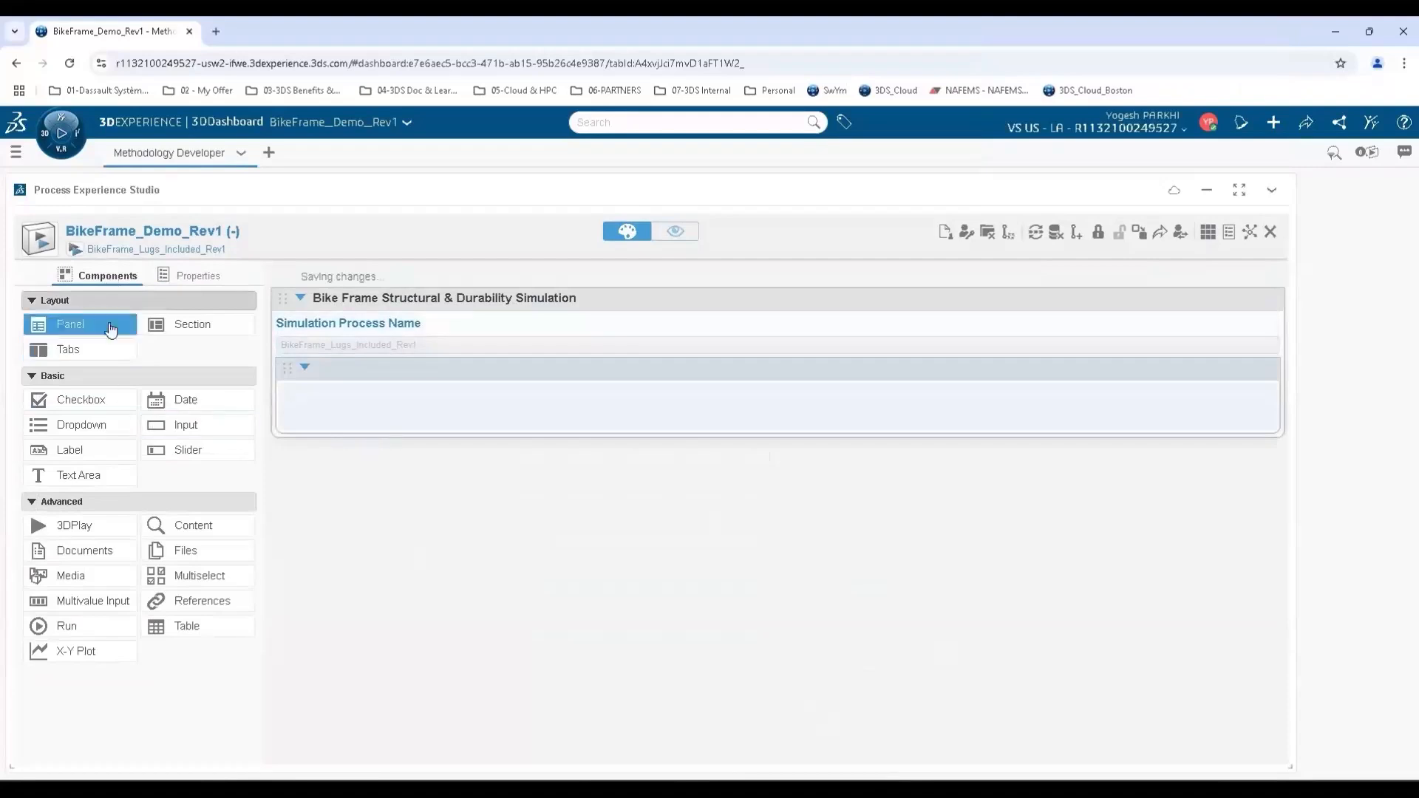
{"action": "left_click", "coordinate": [329, 367]}
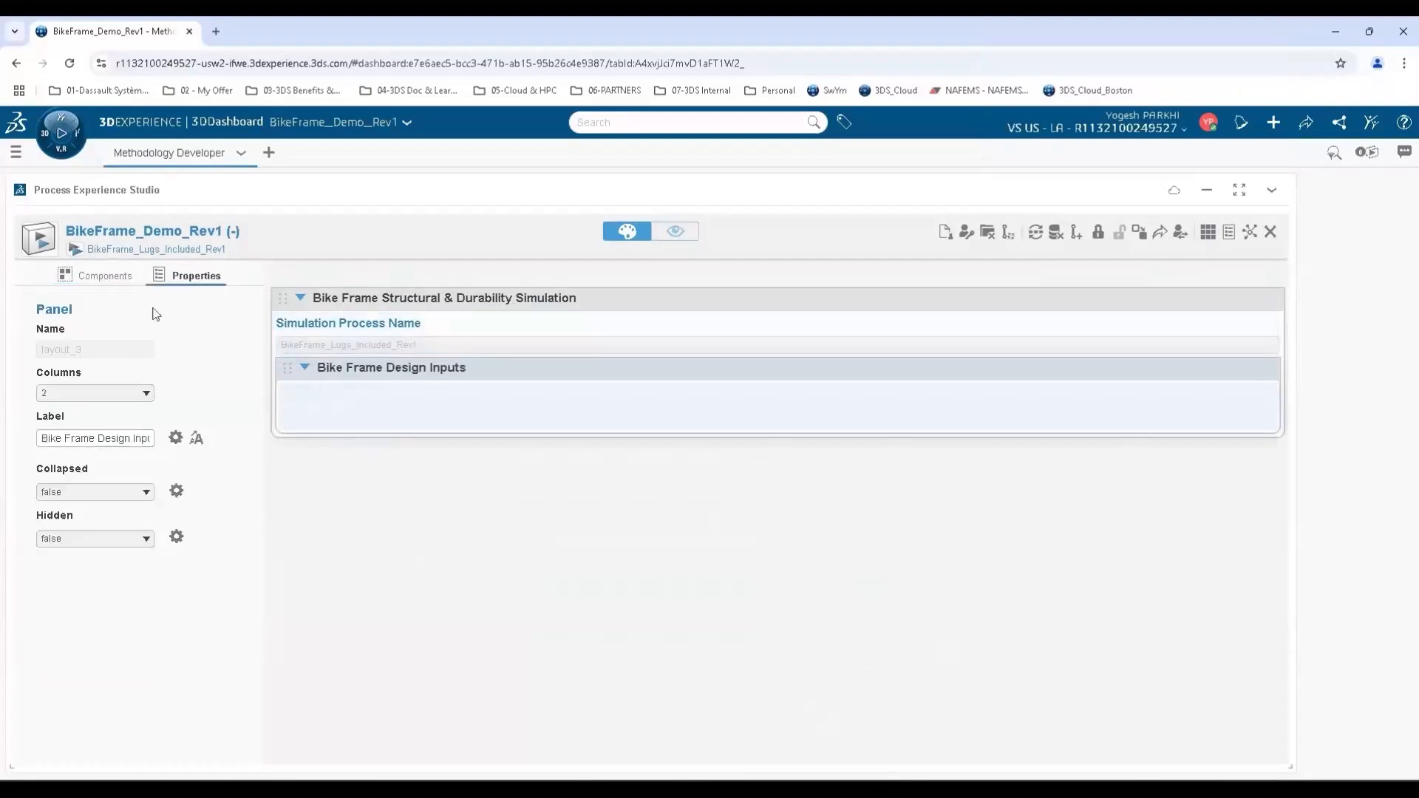
Step: Place three sliders and a dropdown beneath them in the first column of the Bike Frame Design Inputs panel
{"action": "left_click", "coordinate": [108, 276]}
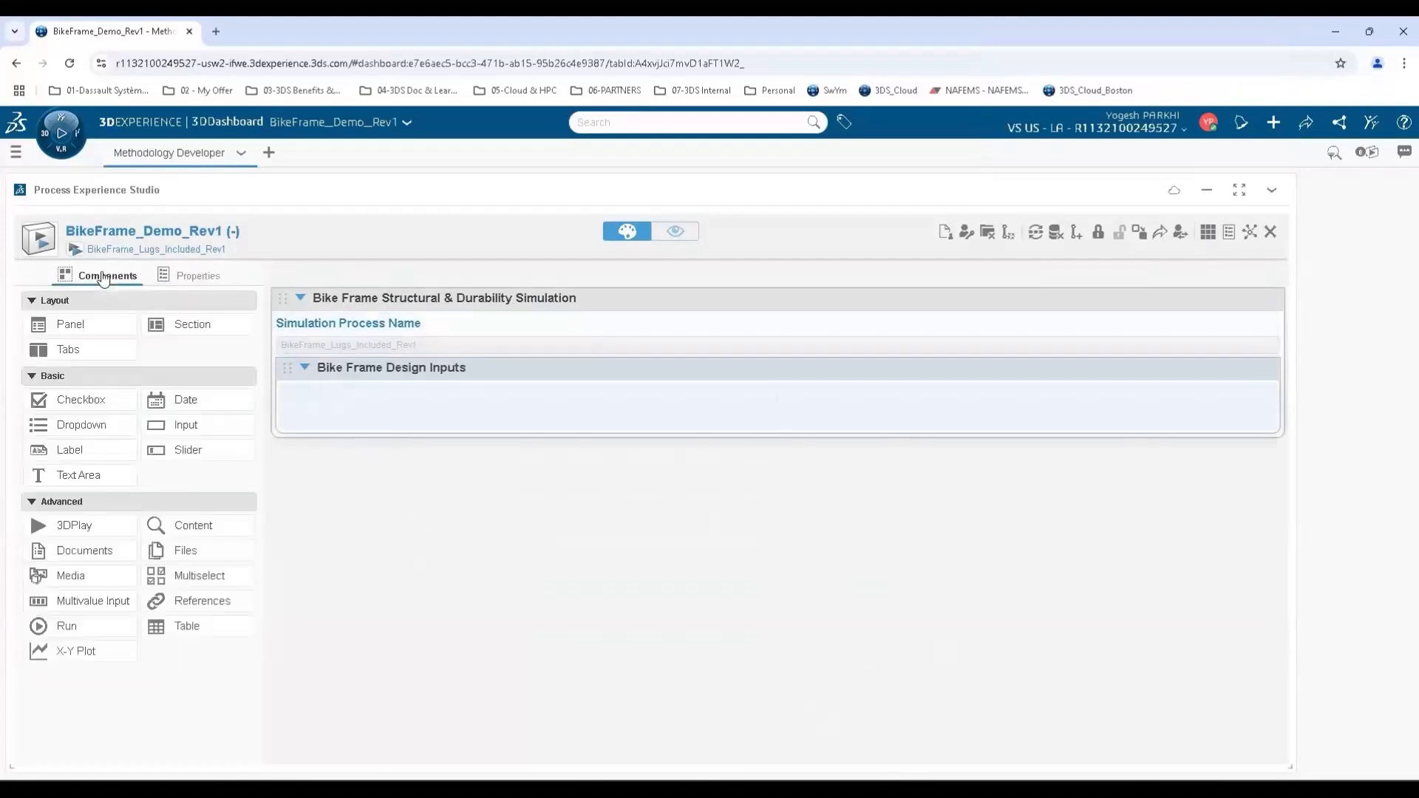
{"action": "left_click_drag", "start_coordinate": [187, 450], "coordinate": [374, 446]}
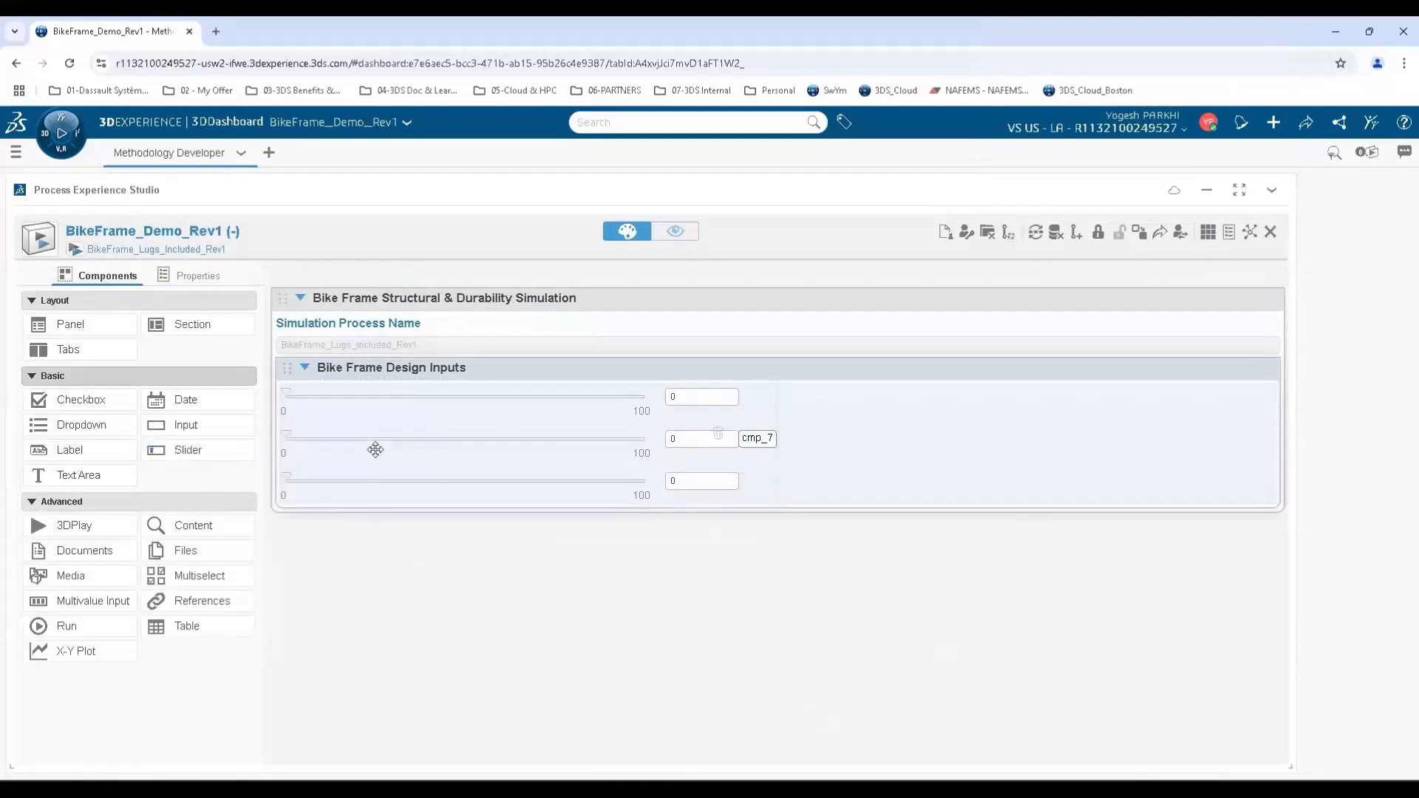
{"action": "left_click_drag", "start_coordinate": [94, 432], "coordinate": [391, 523]}
Step: Associate the first slider with the seat-tube-internal parameter and label it "Seat Tube Length (mm)"
{"action": "left_click", "coordinate": [308, 390]}
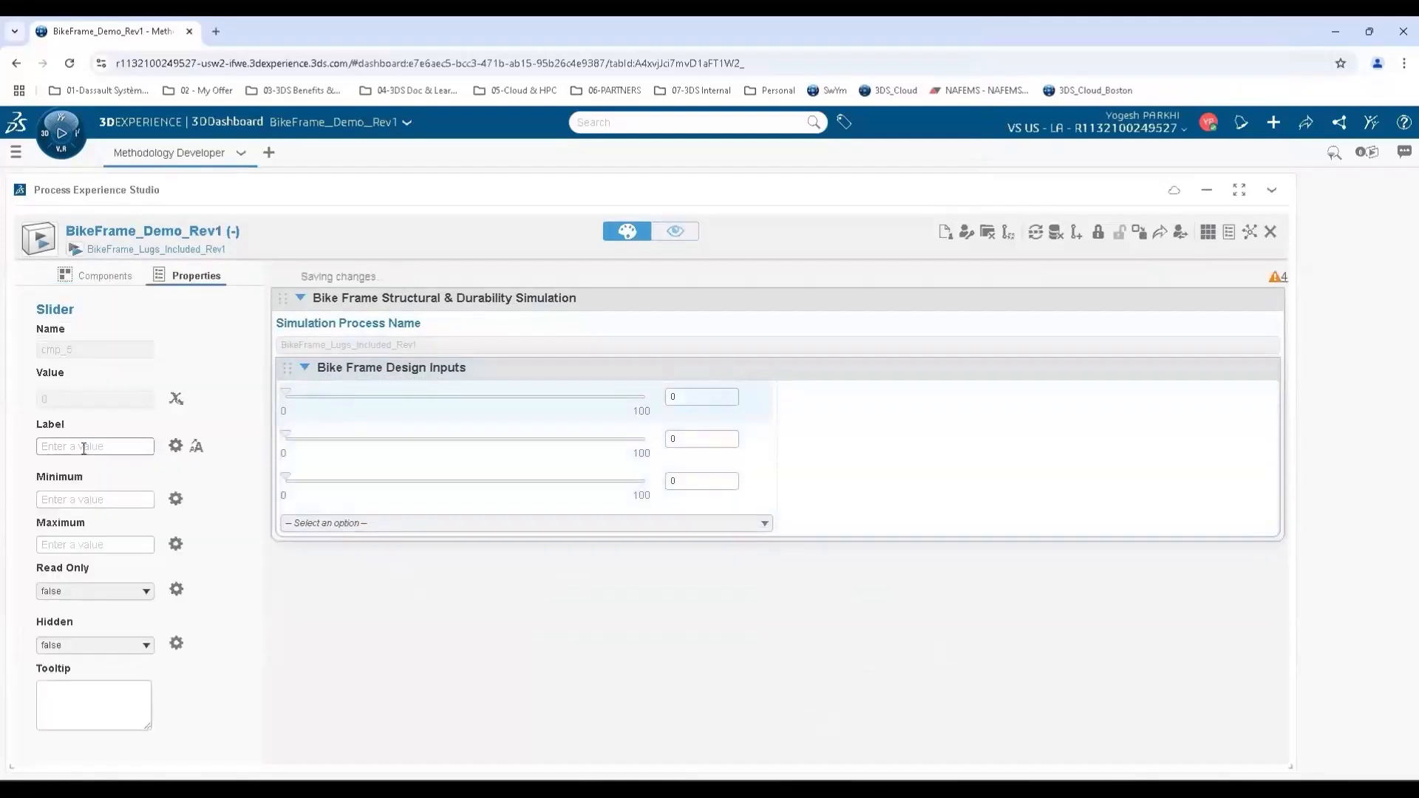
{"action": "left_click", "coordinate": [175, 400]}
{"action": "left_click", "coordinate": [502, 476]}
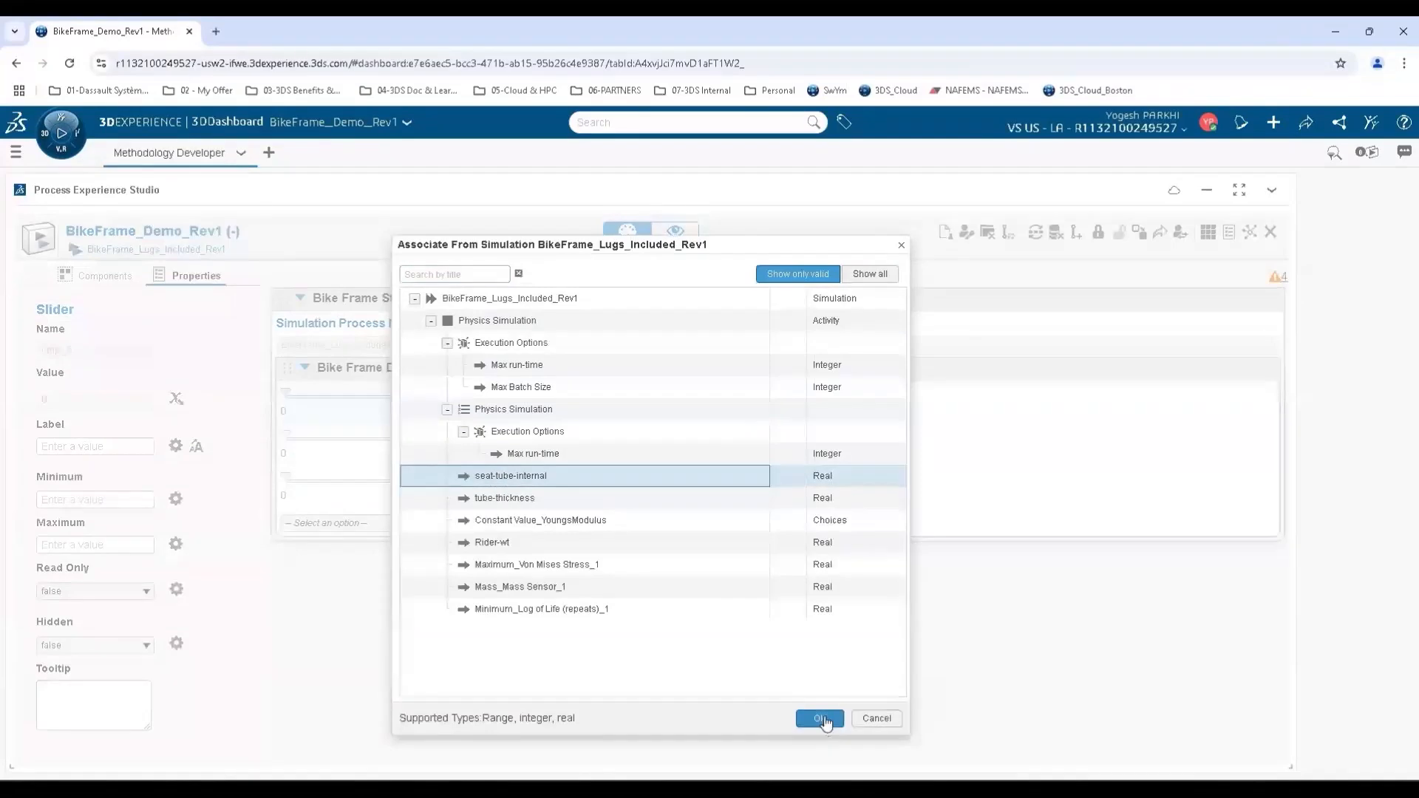
{"action": "left_click", "coordinate": [820, 718]}
Step: Set the Seat Tube Length slider's range to a minimum of 500 and a maximum of 550
{"action": "left_click", "coordinate": [71, 493]}
{"action": "key", "text": "BackSpace"}
{"action": "type", "text": "500"}
{"action": "key", "text": "Tab"}
{"action": "type", "text": "550"}
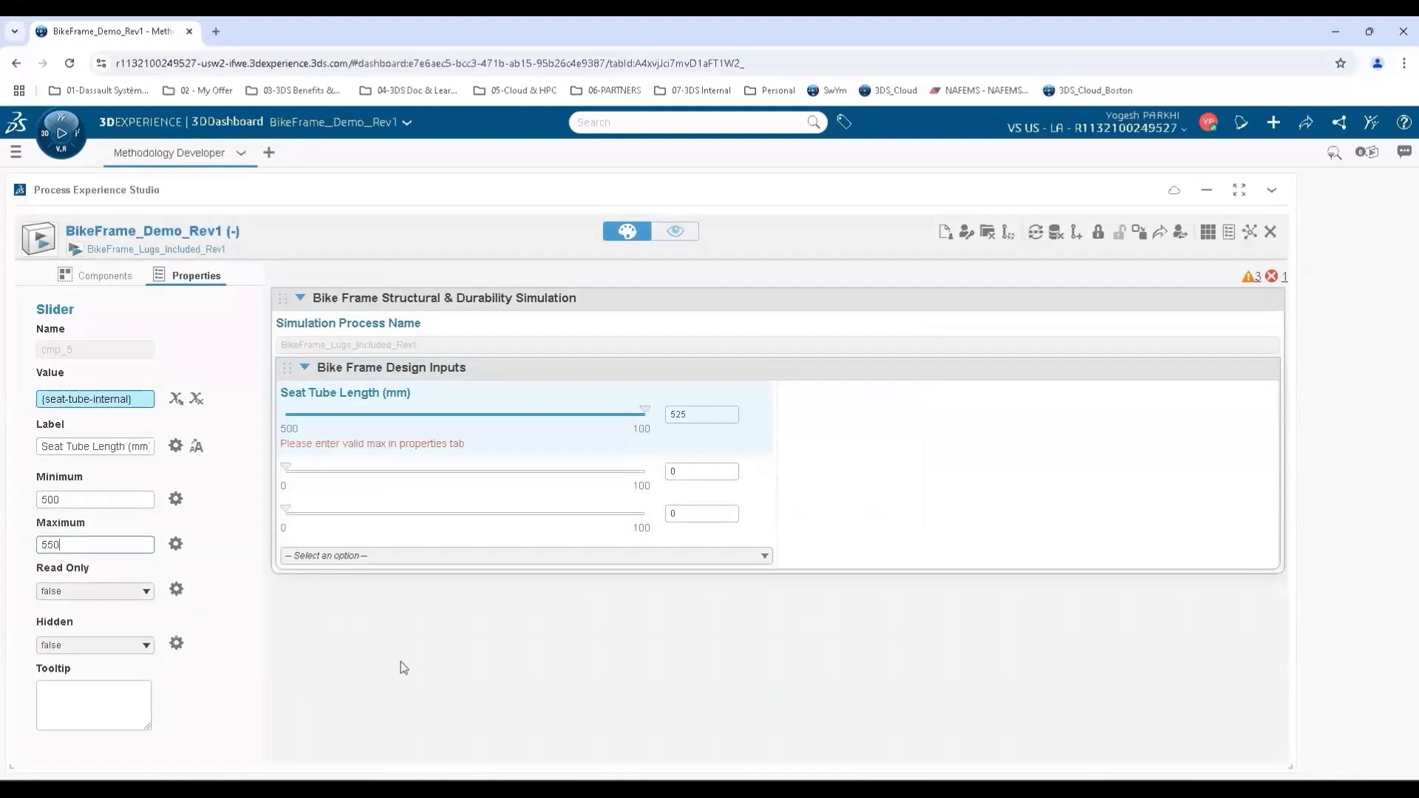
{"action": "left_click", "coordinate": [404, 667]}
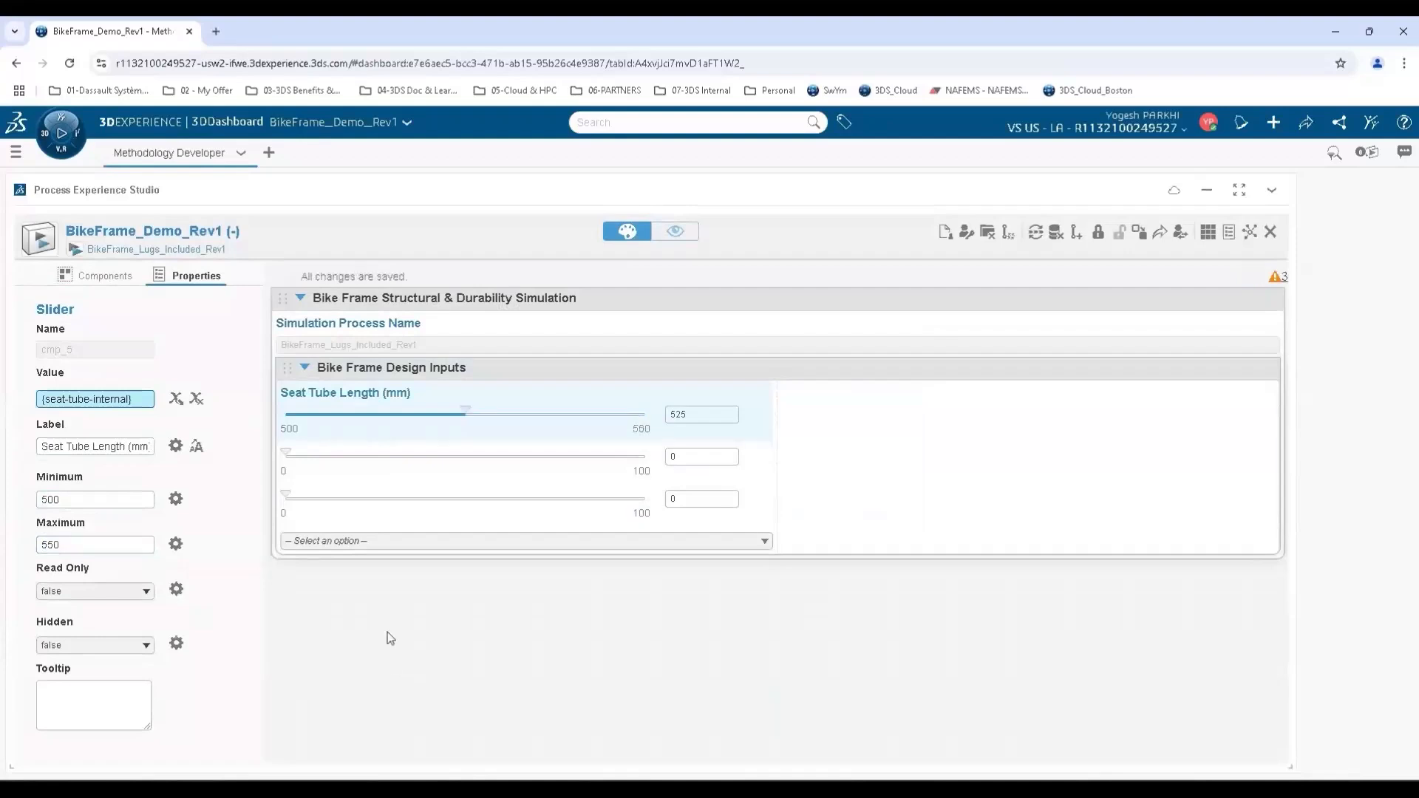
Step: Associate the dropdown with the Constant Value_YoungsModulus parameter and label it "Young's Modulus (MPa)"
{"action": "left_click", "coordinate": [325, 555]}
{"action": "left_click", "coordinate": [176, 399]}
{"action": "scroll", "coordinate": [602, 613], "scroll_direction": "down", "scroll_amount": 3}
{"action": "left_click", "coordinate": [545, 687]}
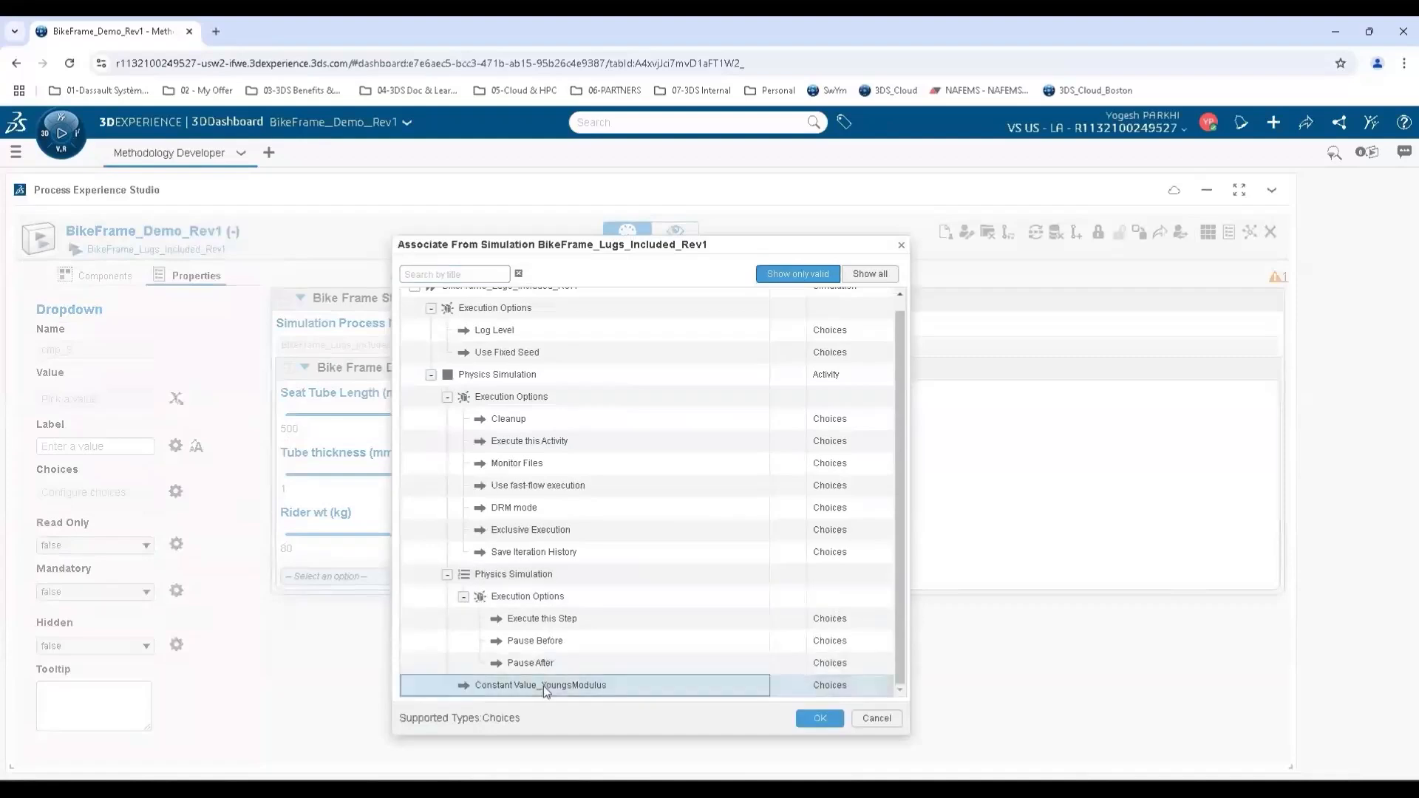
{"action": "left_click", "coordinate": [818, 718]}
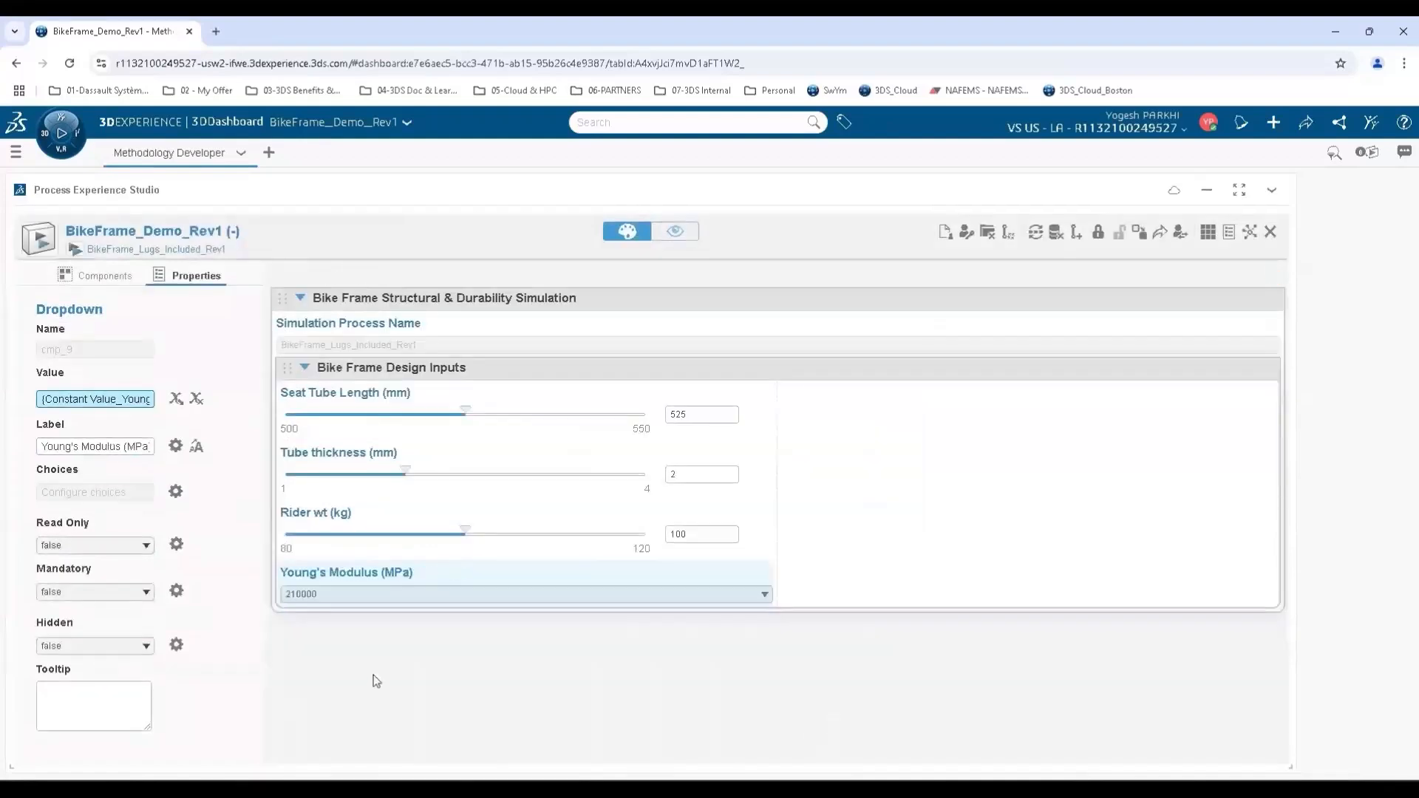
Step: Add a media component to the second column of the design inputs panel and associate it with Bike-design-parameter.png
{"action": "left_click", "coordinate": [105, 275]}
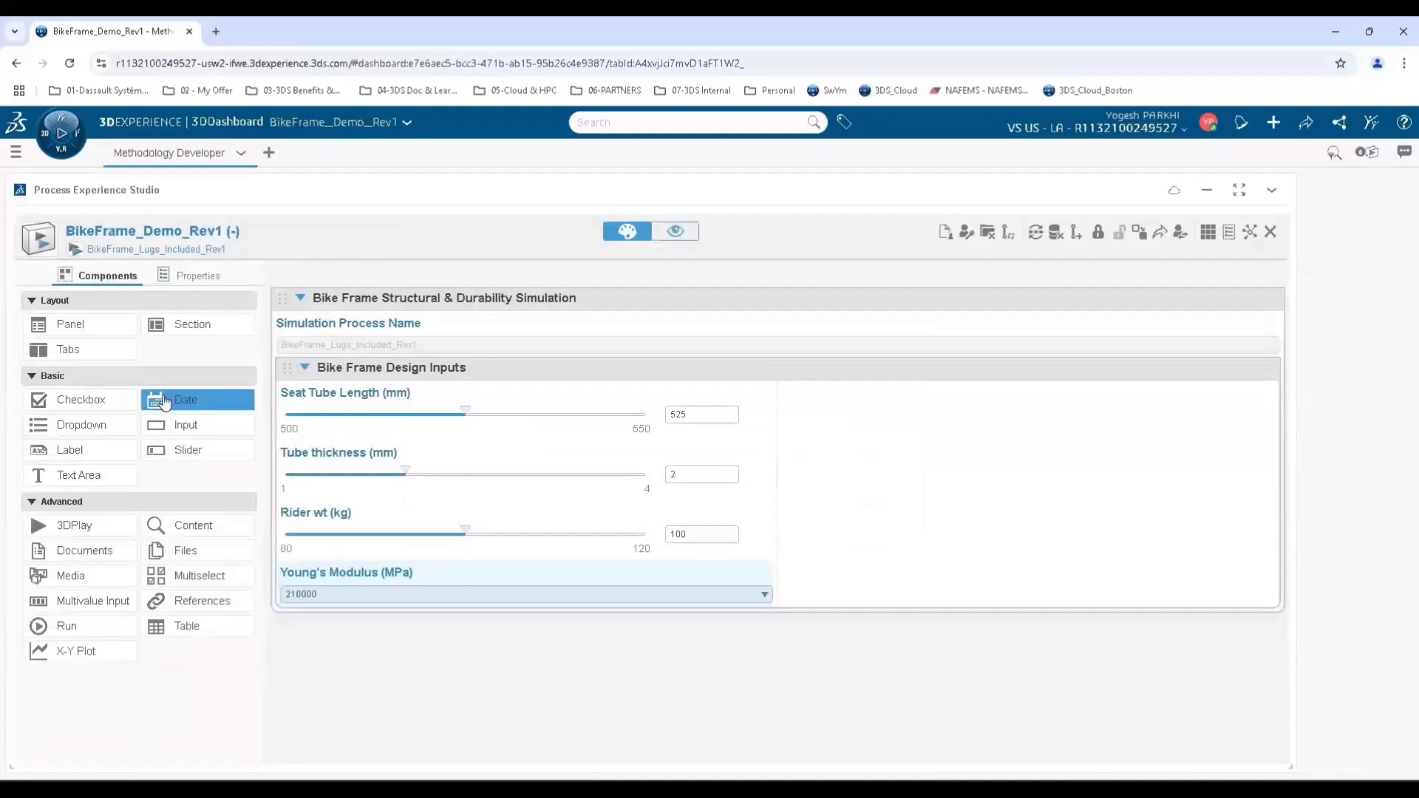
{"action": "left_click_drag", "start_coordinate": [74, 575], "coordinate": [806, 550]}
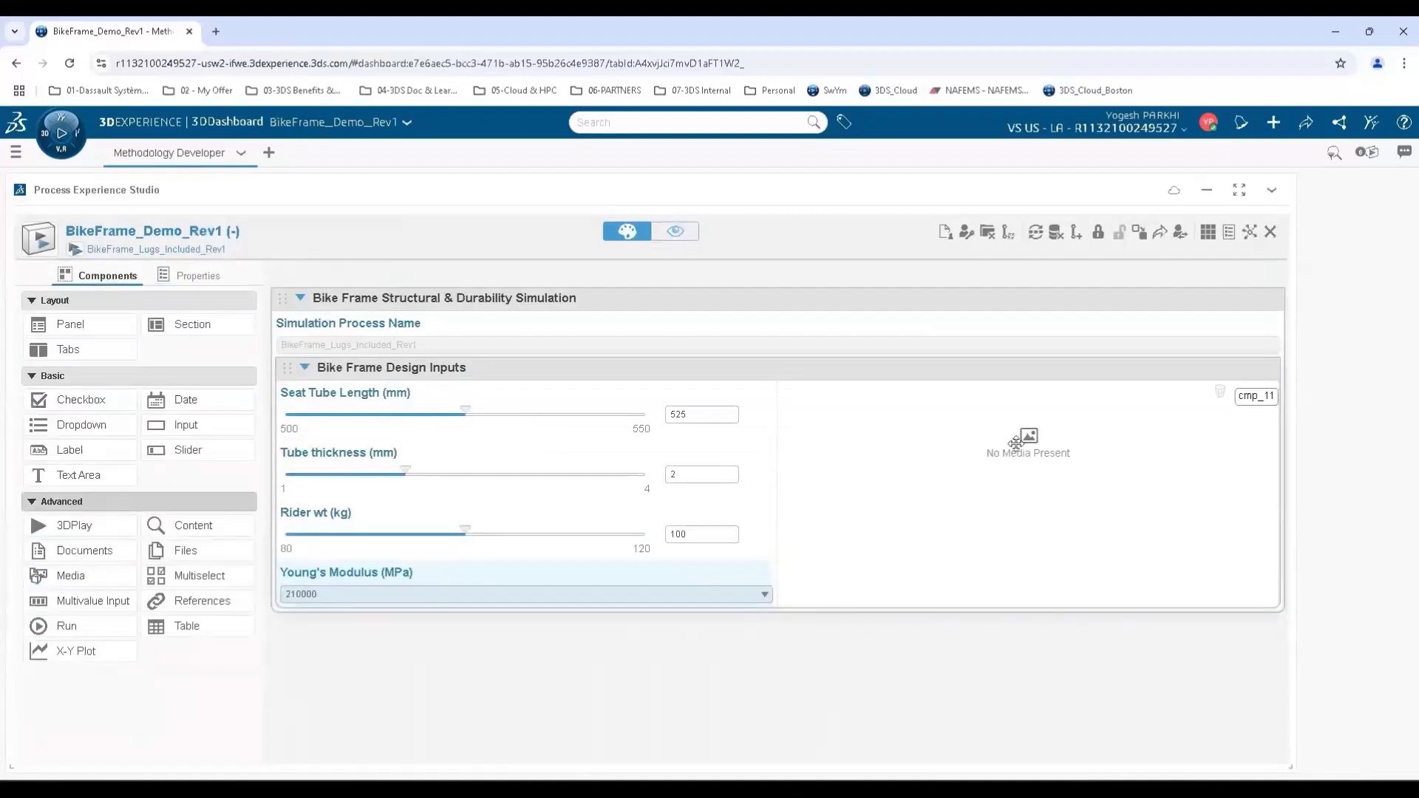
{"action": "left_click", "coordinate": [177, 403]}
{"action": "scroll", "coordinate": [654, 404], "scroll_direction": "down", "scroll_amount": 5}
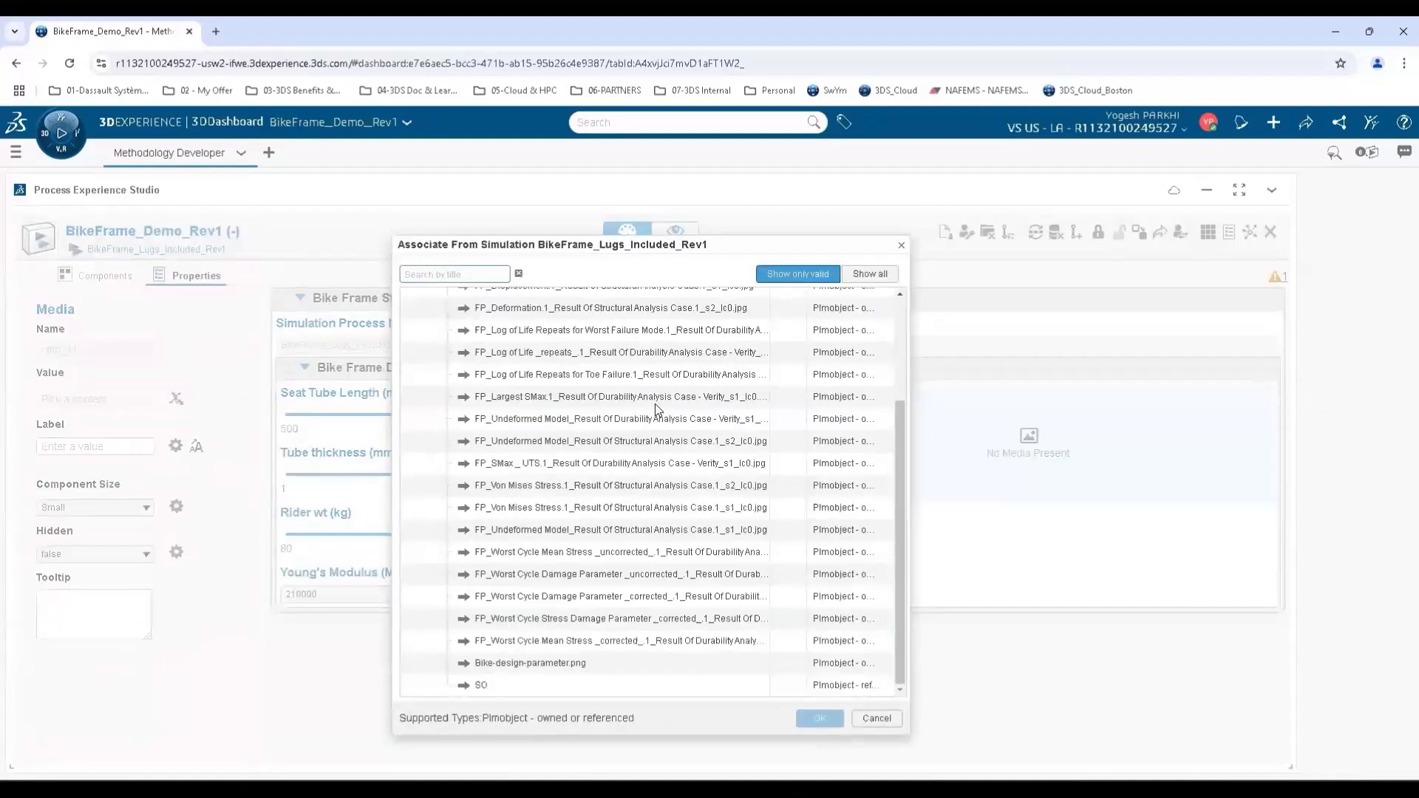
{"action": "left_click", "coordinate": [542, 663]}
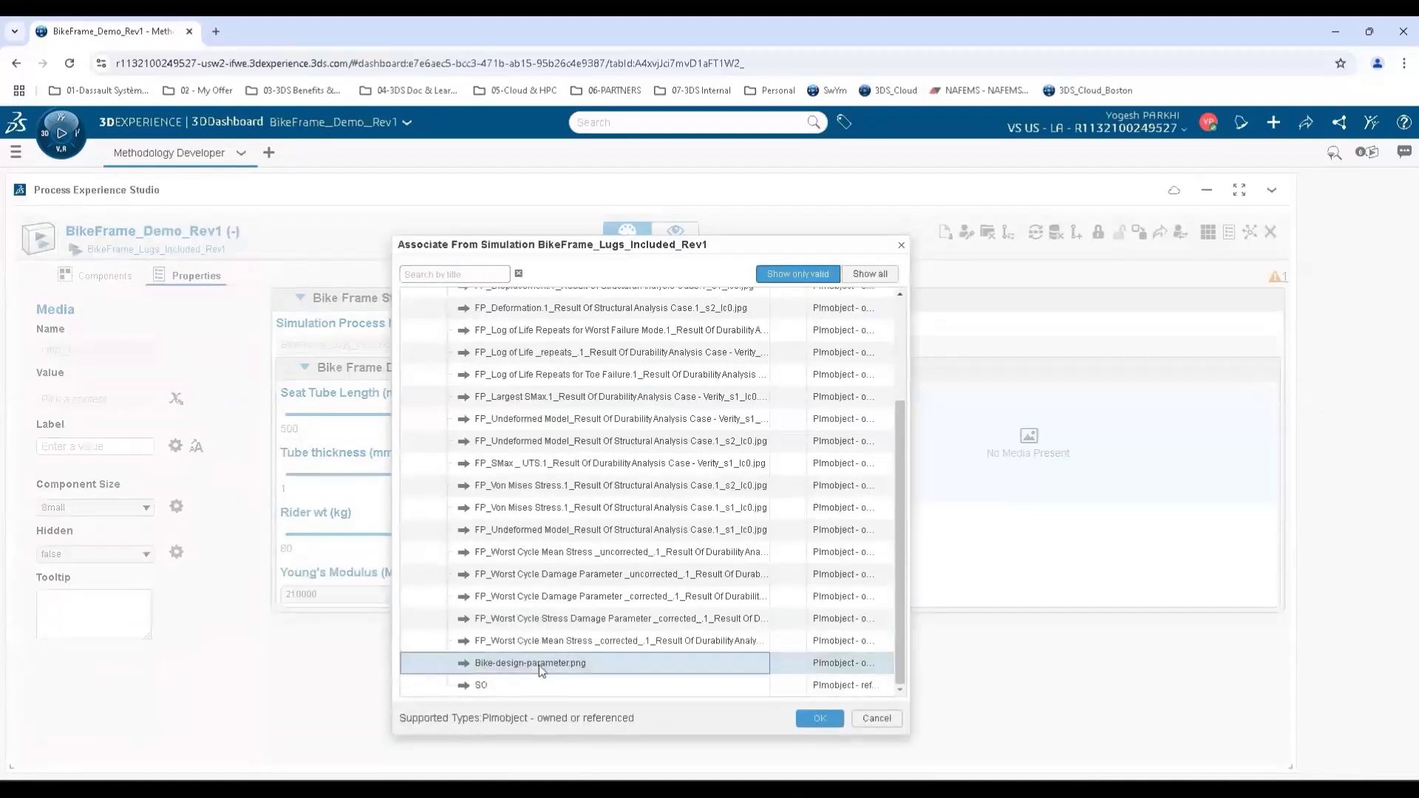
{"action": "left_click", "coordinate": [819, 718]}
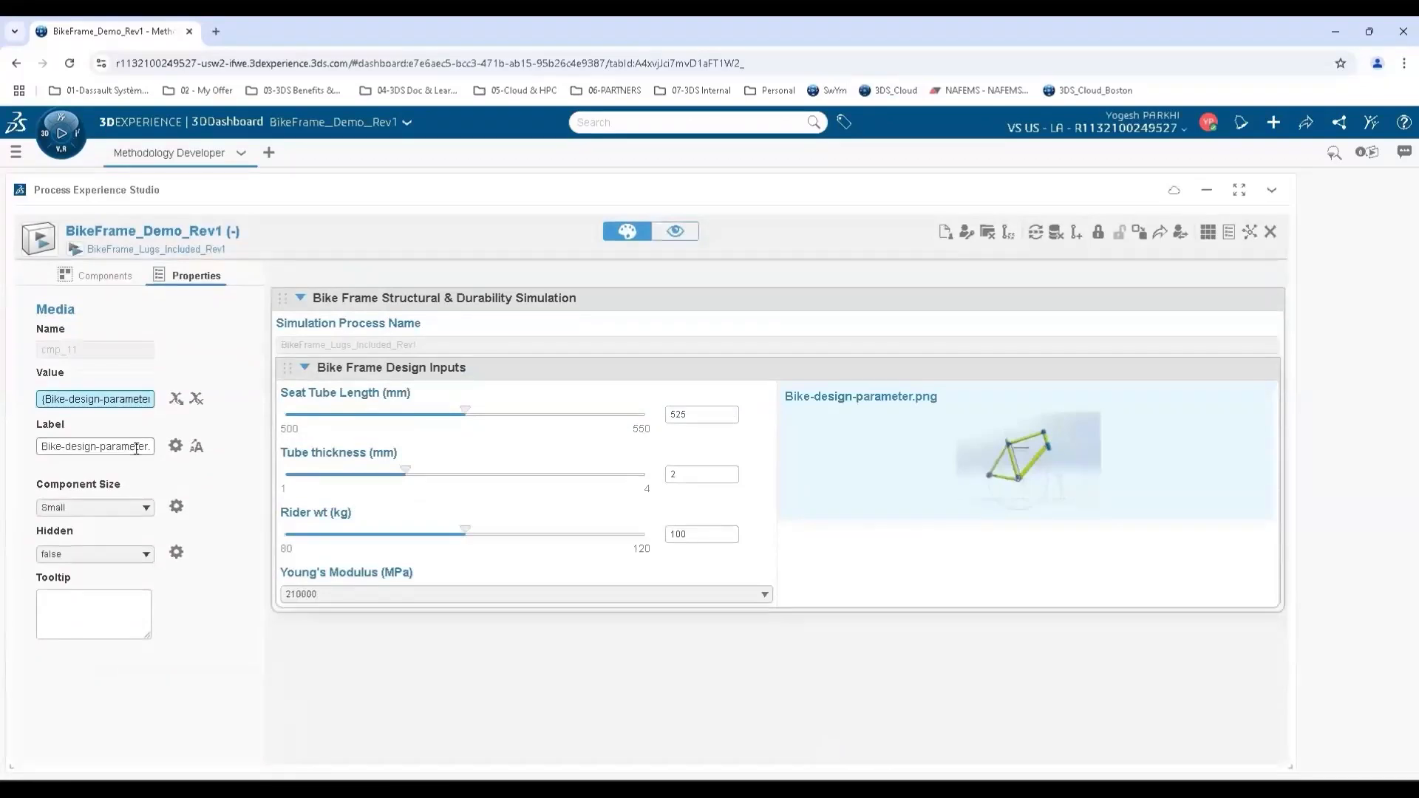
Step: Enlarge the media component in the design inputs panel and label it "Bike Frame"
{"action": "left_click", "coordinate": [95, 507]}
{"action": "left_click", "coordinate": [59, 556]}
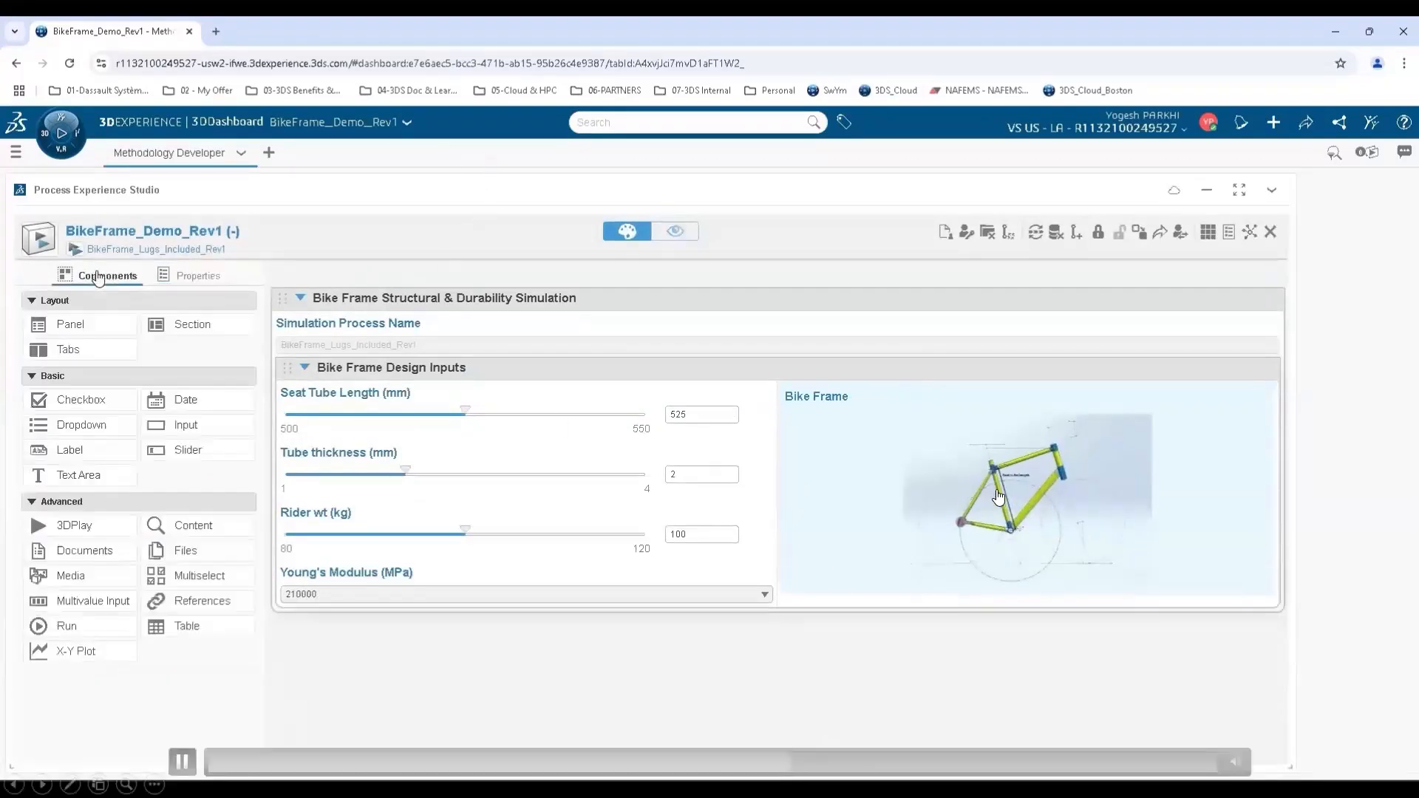
Step: Add a four-column panel below the Bike Frame Design Inputs panel and label it "Responses"
{"action": "left_click", "coordinate": [82, 331]}
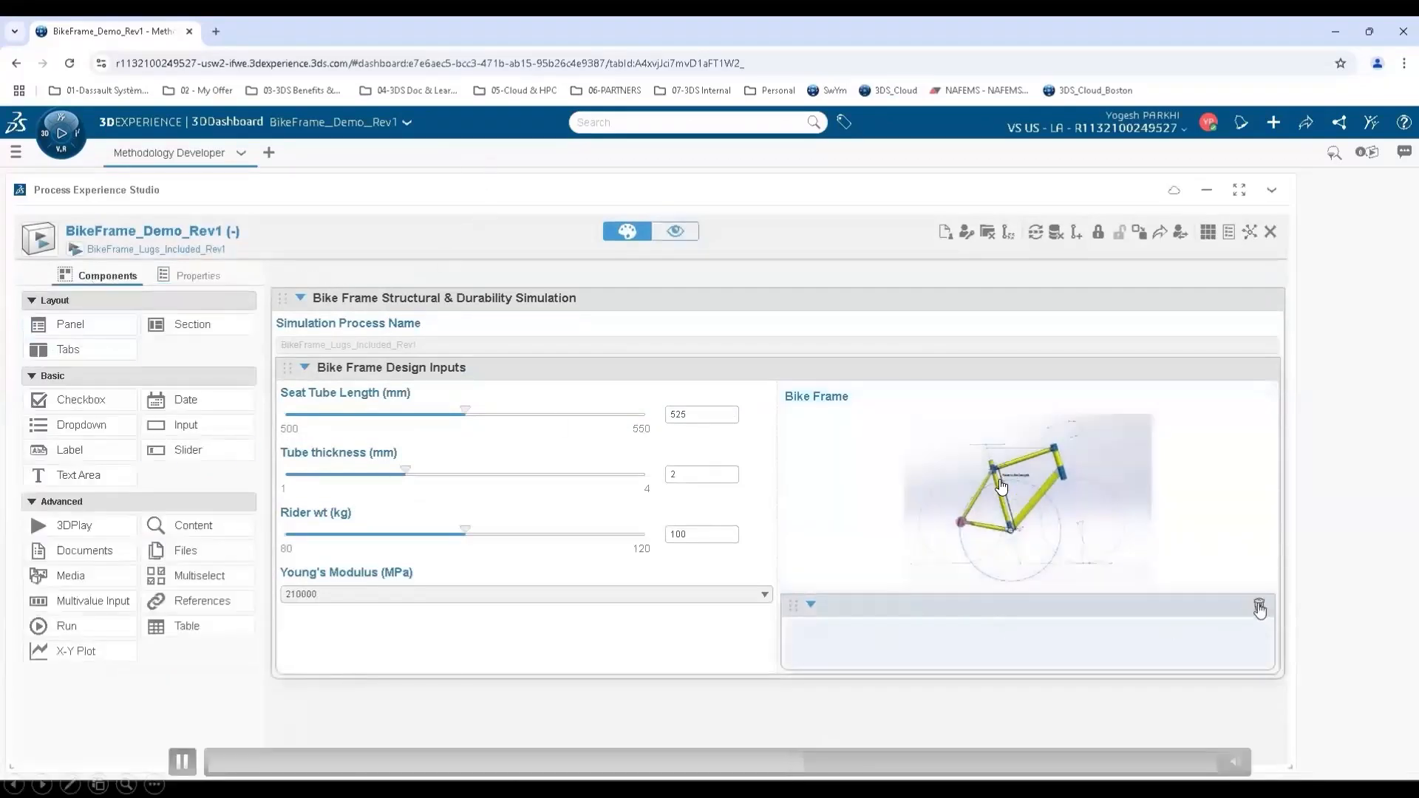
{"action": "left_click", "coordinate": [1260, 603]}
{"action": "left_click", "coordinate": [60, 329]}
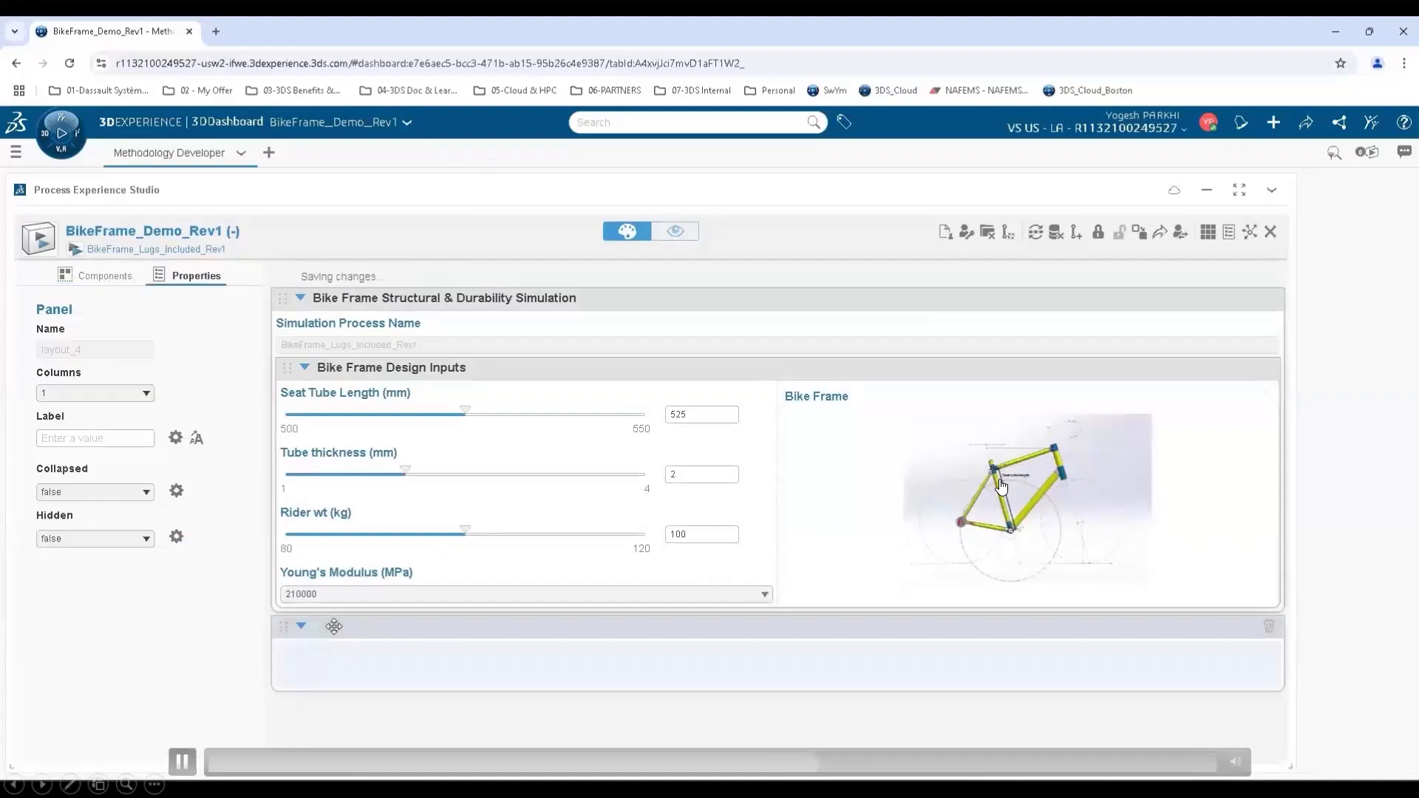
{"action": "left_click", "coordinate": [81, 392]}
{"action": "left_click", "coordinate": [73, 461]}
{"action": "left_click", "coordinate": [61, 437]}
{"action": "type", "text": "Responses"}
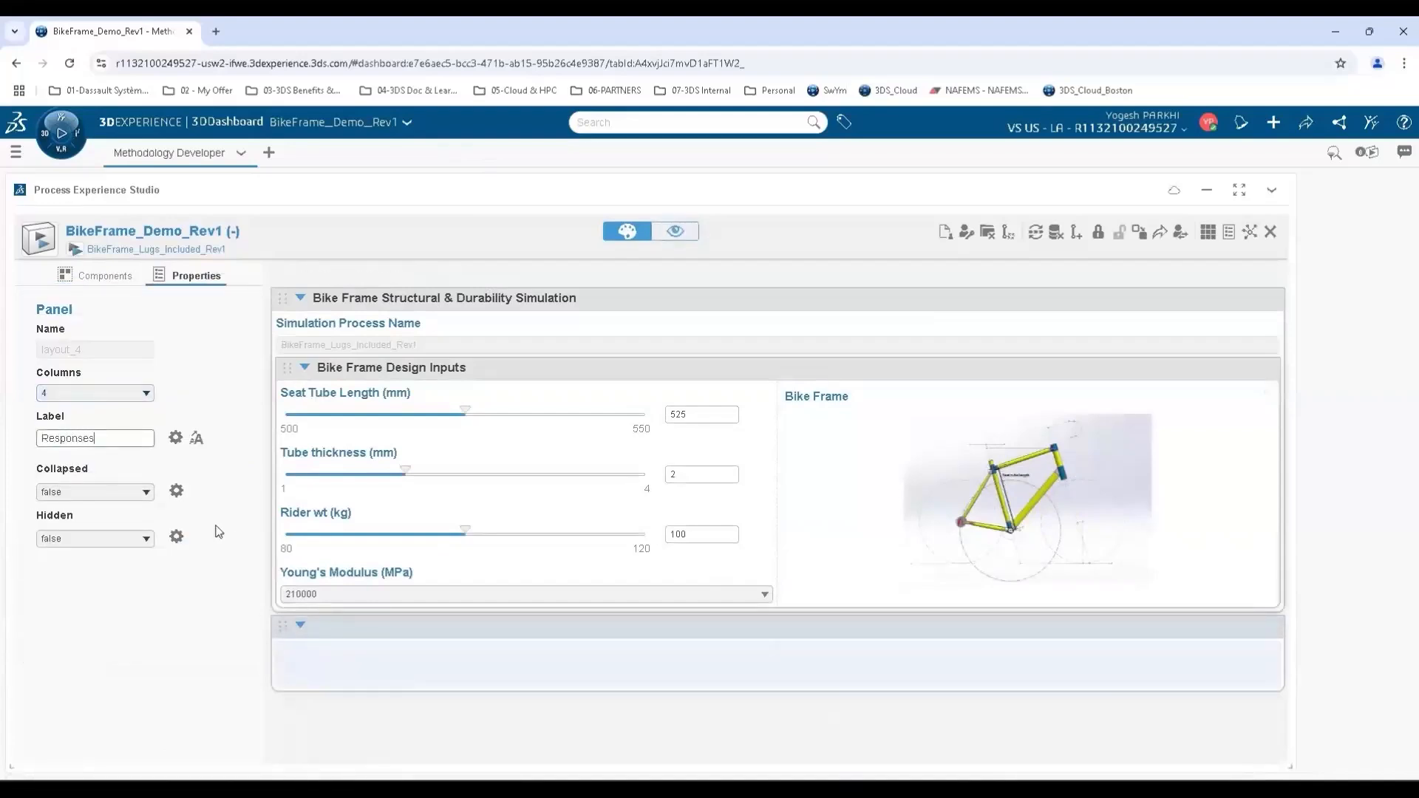
{"action": "left_click", "coordinate": [380, 714]}
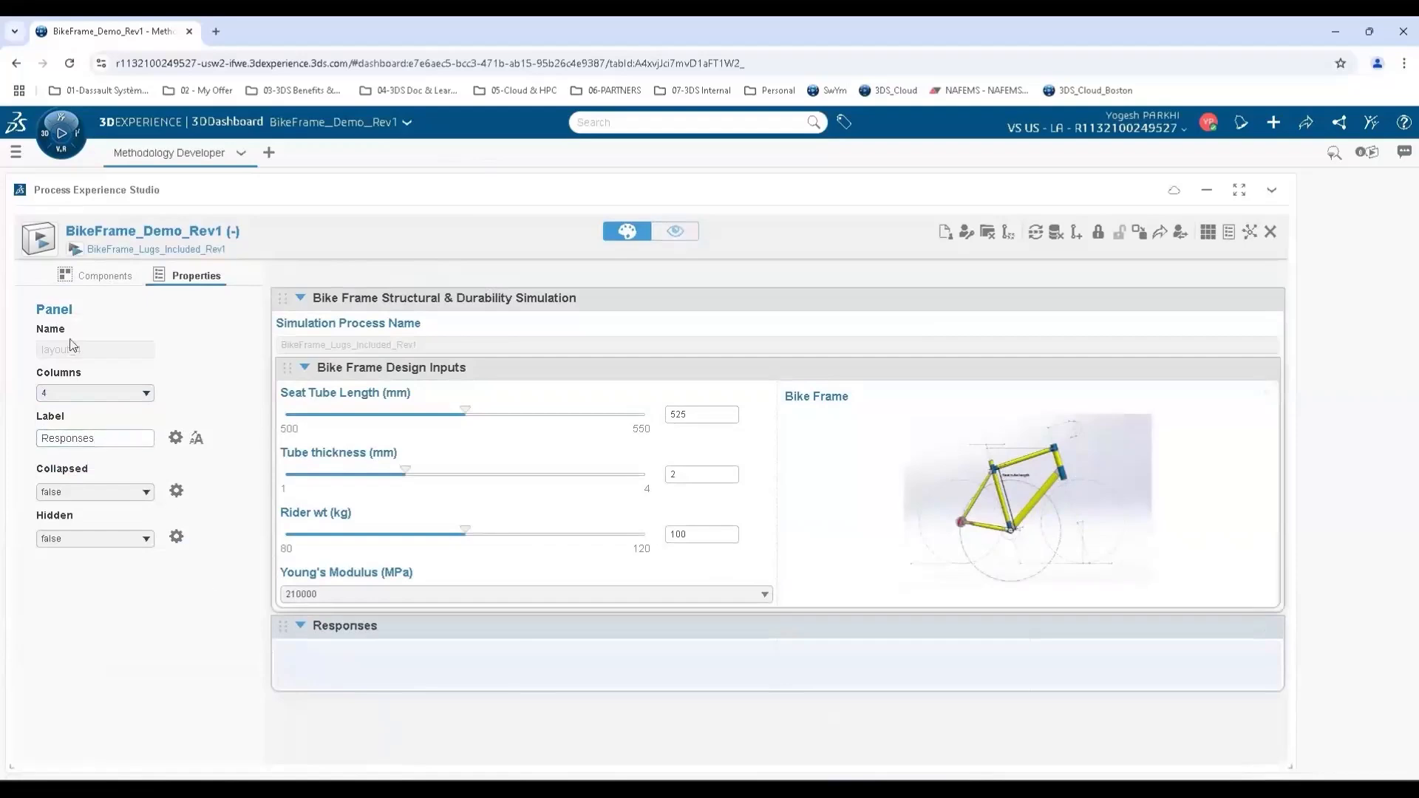
Step: Associate the first Responses input with Minimum_Log of Life (repeats)_1, label it "Minimum Log of Life (repeats)" and make it read-only
{"action": "left_click", "coordinate": [176, 398]}
{"action": "scroll", "coordinate": [549, 499], "scroll_direction": "down", "scroll_amount": 10}
{"action": "scroll", "coordinate": [548, 500], "scroll_direction": "down", "scroll_amount": 3}
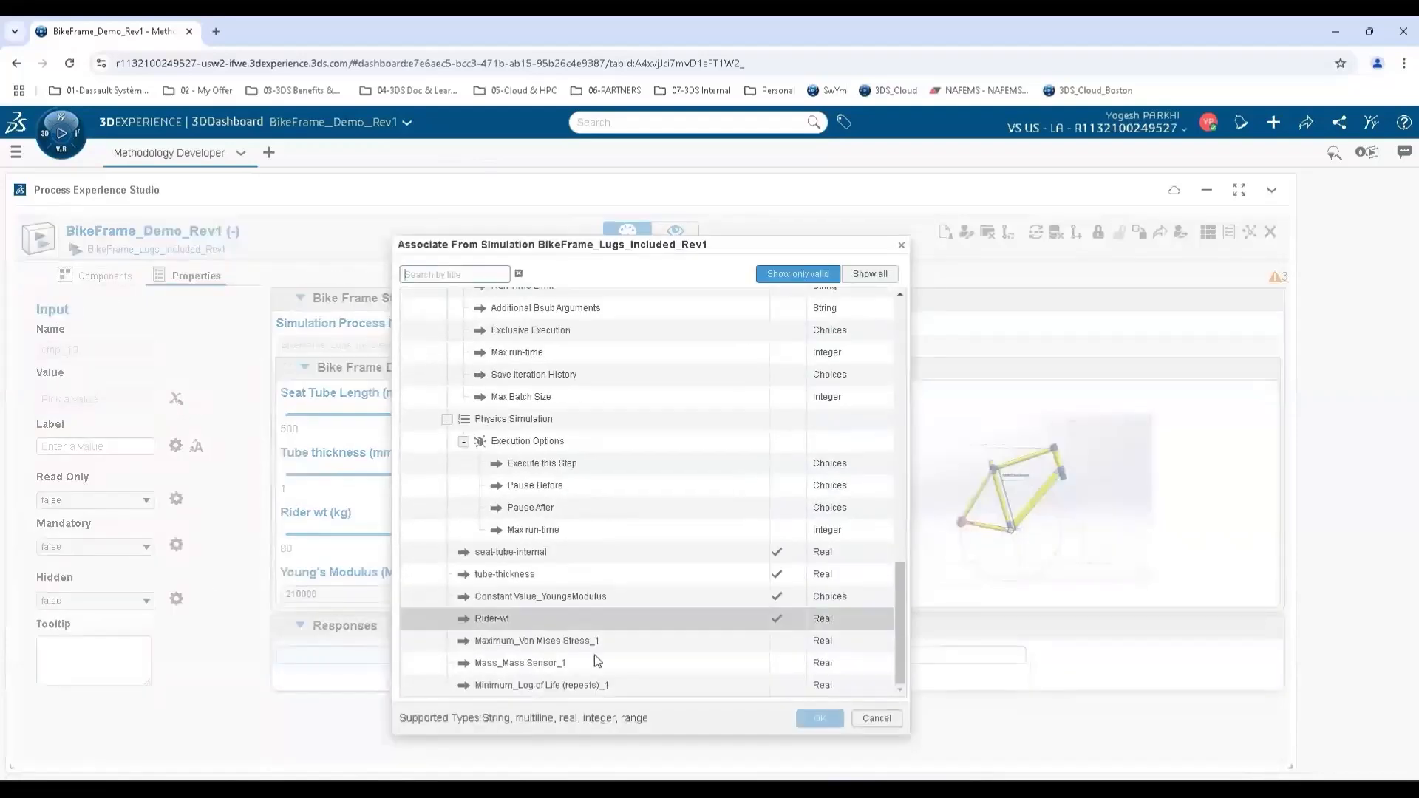
{"action": "left_click", "coordinate": [547, 685]}
{"action": "left_click", "coordinate": [819, 719]}
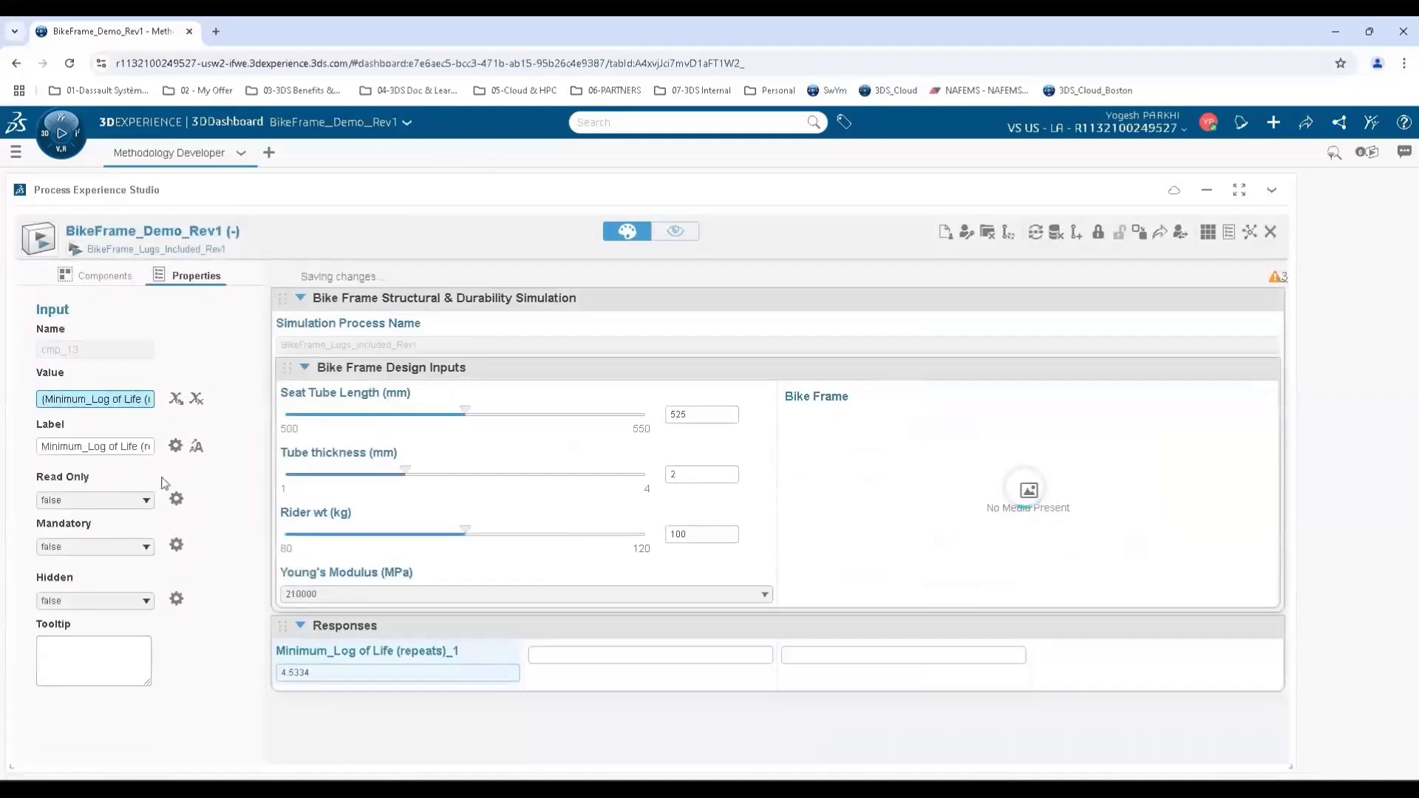
{"action": "left_click", "coordinate": [102, 500]}
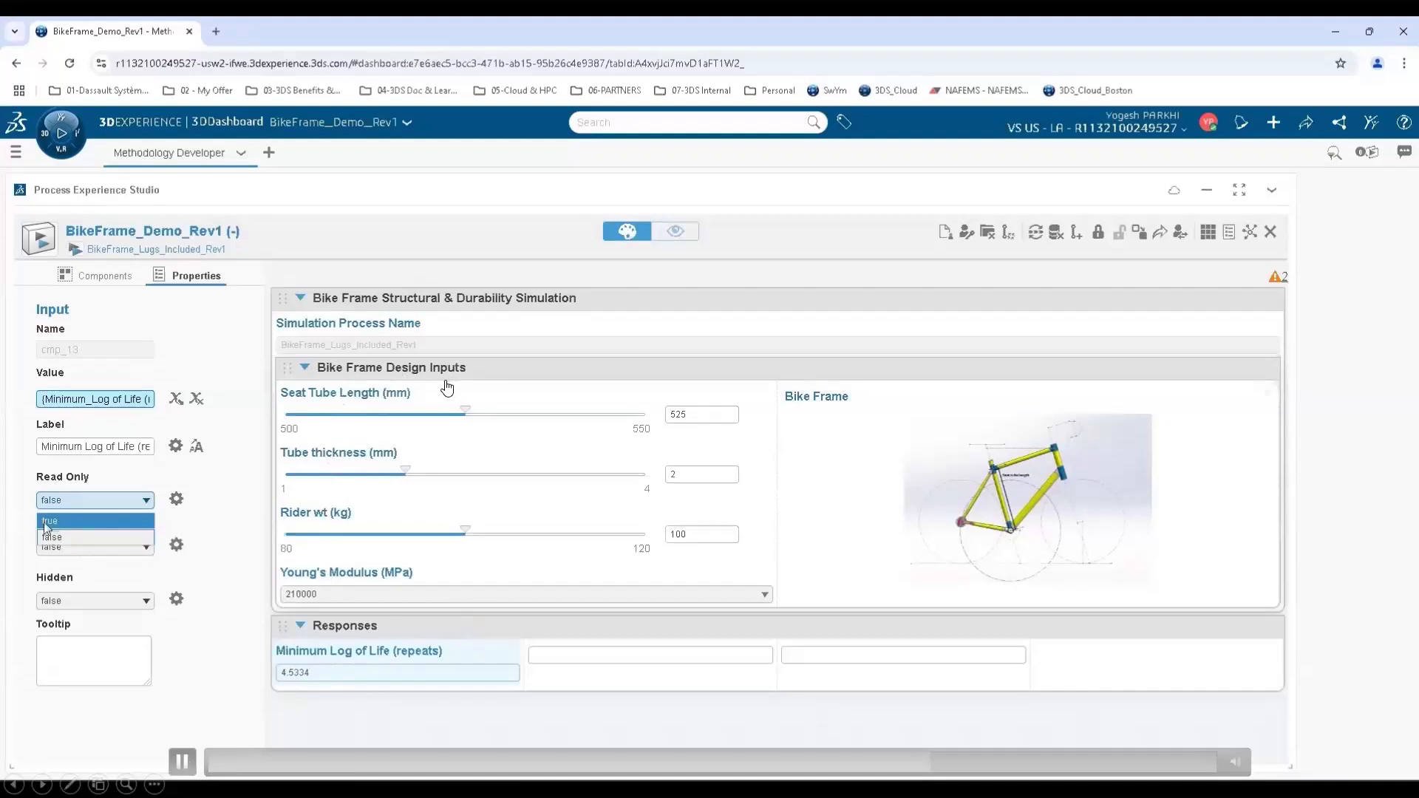
Step: Add a content component to the fourth Responses column, associate it with the BikeFrame_Lugs_included_rev1 simulation and label it "Simulation Object"
{"action": "left_click", "coordinate": [103, 275]}
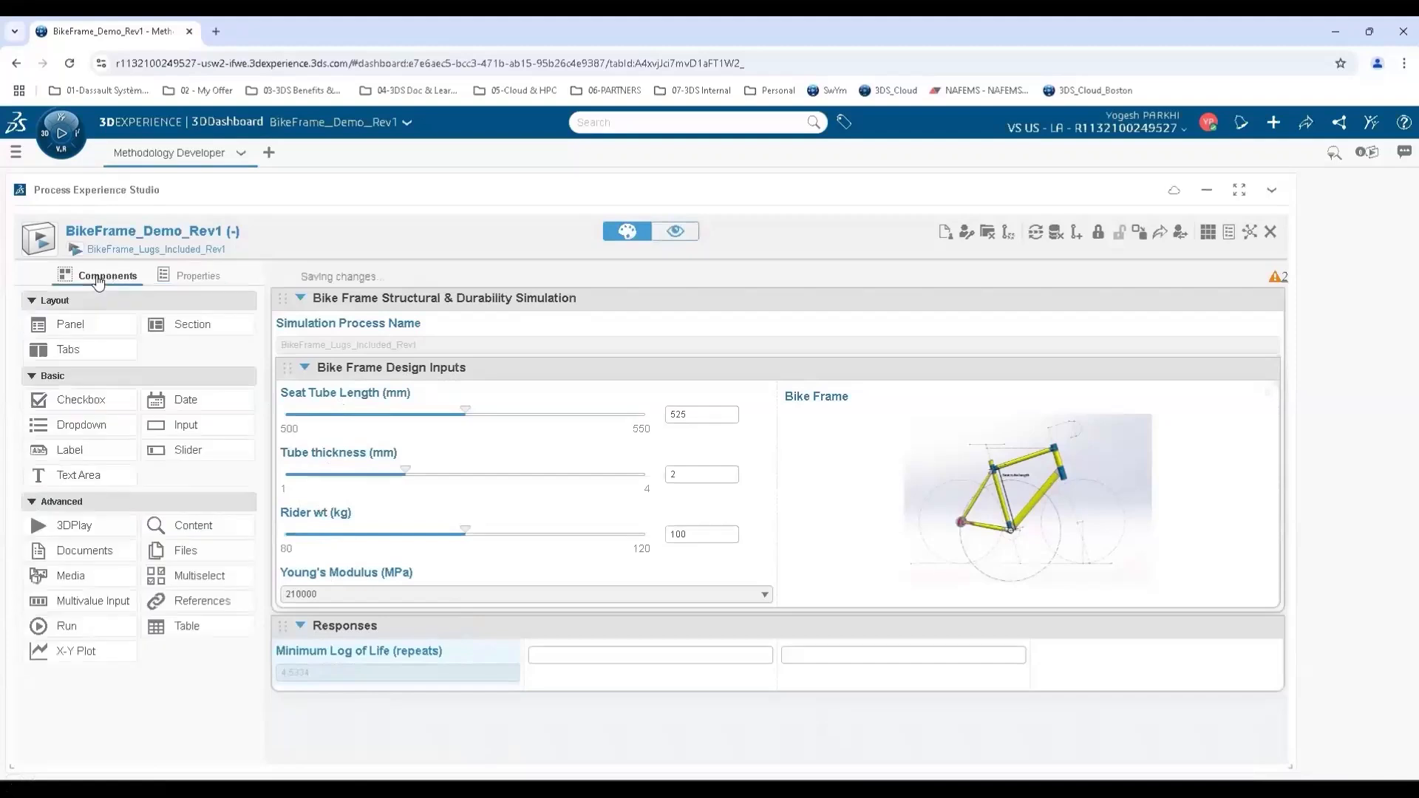
{"action": "left_click_drag", "start_coordinate": [177, 527], "coordinate": [1153, 658]}
{"action": "left_click", "coordinate": [175, 400]}
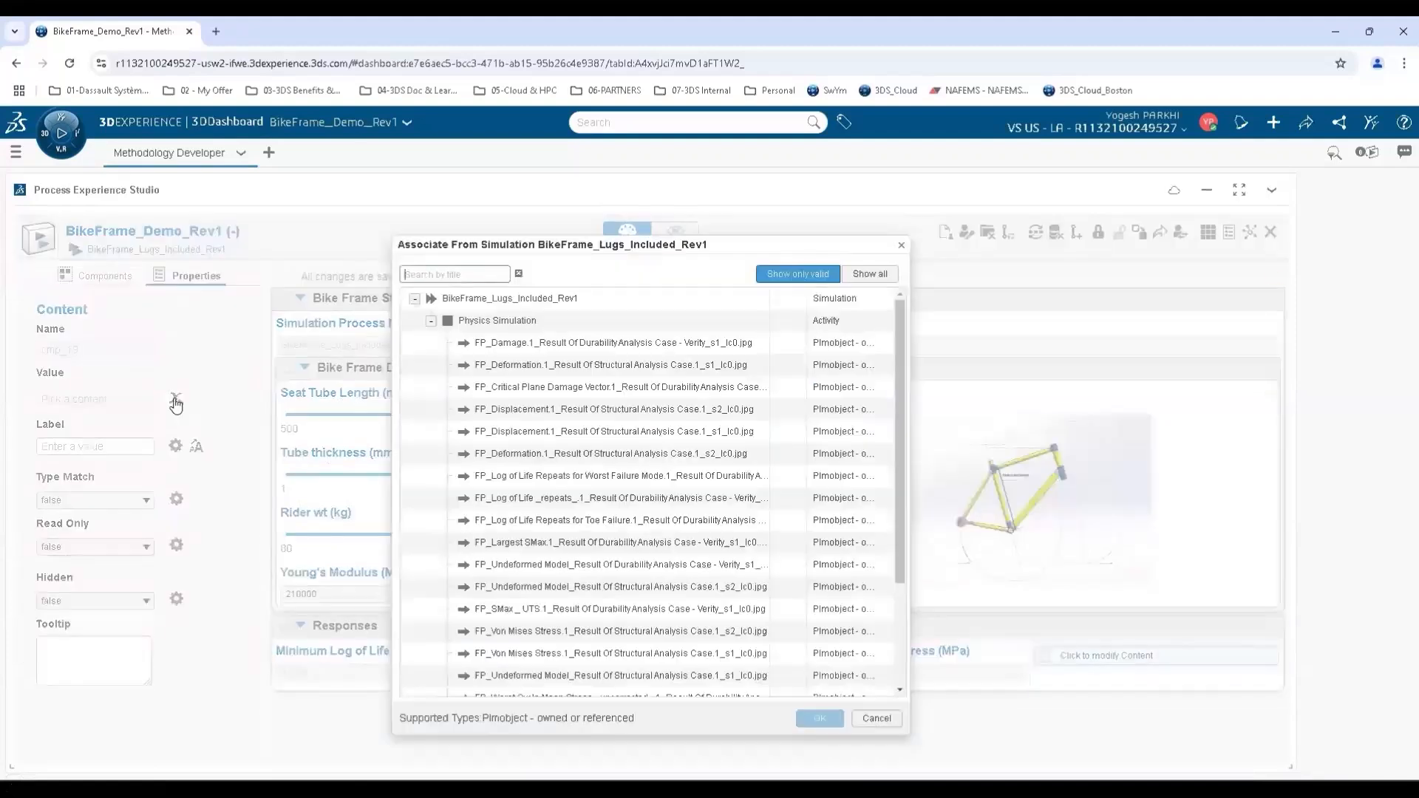
{"action": "scroll", "coordinate": [591, 518], "scroll_direction": "down", "scroll_amount": 5}
{"action": "left_click", "coordinate": [520, 685]}
{"action": "left_click", "coordinate": [813, 721]}
Step: Add media components to the second and third columns of the Plots panel
{"action": "left_click_drag", "start_coordinate": [80, 573], "coordinate": [863, 707]}
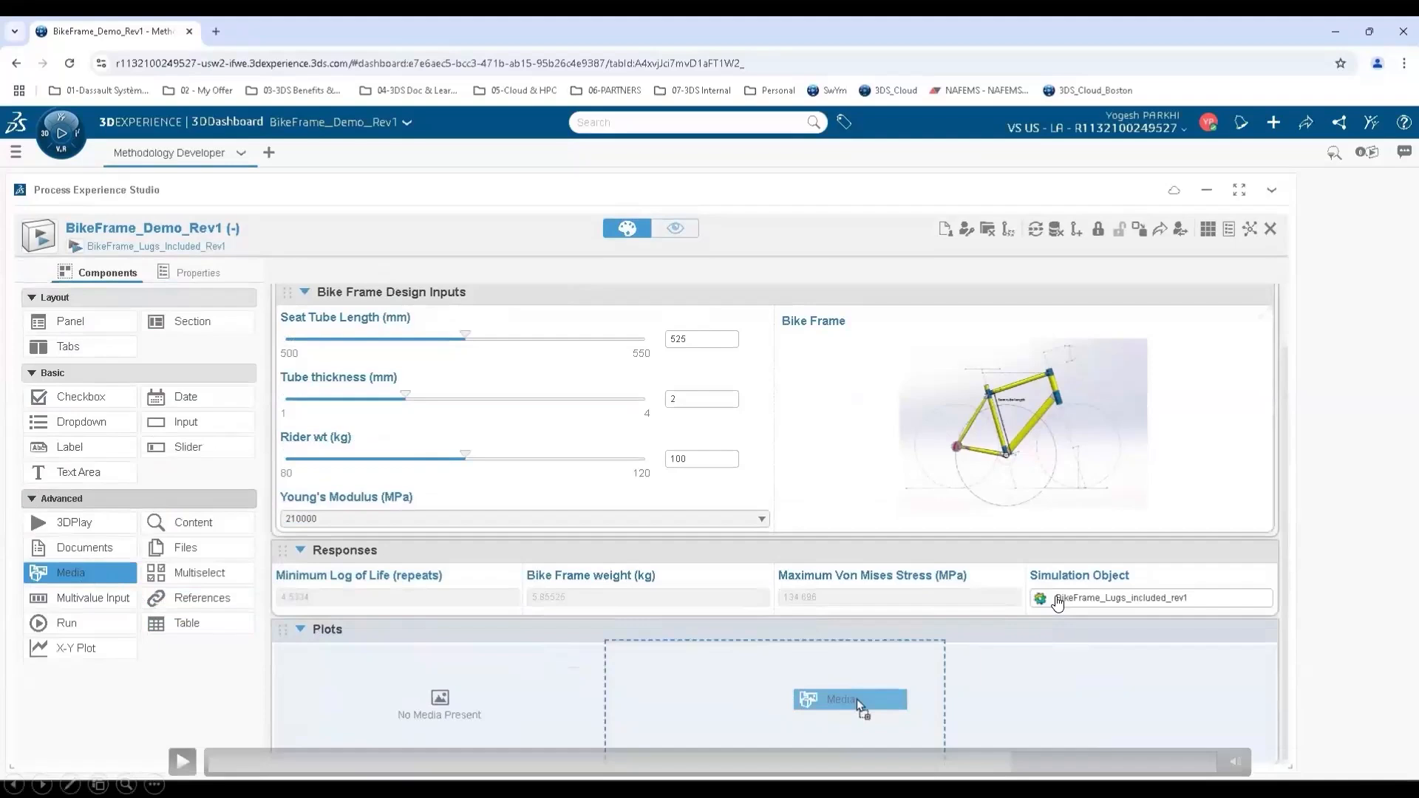
{"action": "left_click_drag", "start_coordinate": [863, 707], "coordinate": [863, 707]}
{"action": "left_click_drag", "start_coordinate": [70, 573], "coordinate": [1109, 702]}
Step: Associate the first Plots media component with FP_Von Mises Stress.1_Result Of Structural Analysis Case.1_s2_lc0.jpg and label it "Max Von Mises Stress (MPa)"
{"action": "left_click", "coordinate": [439, 702]}
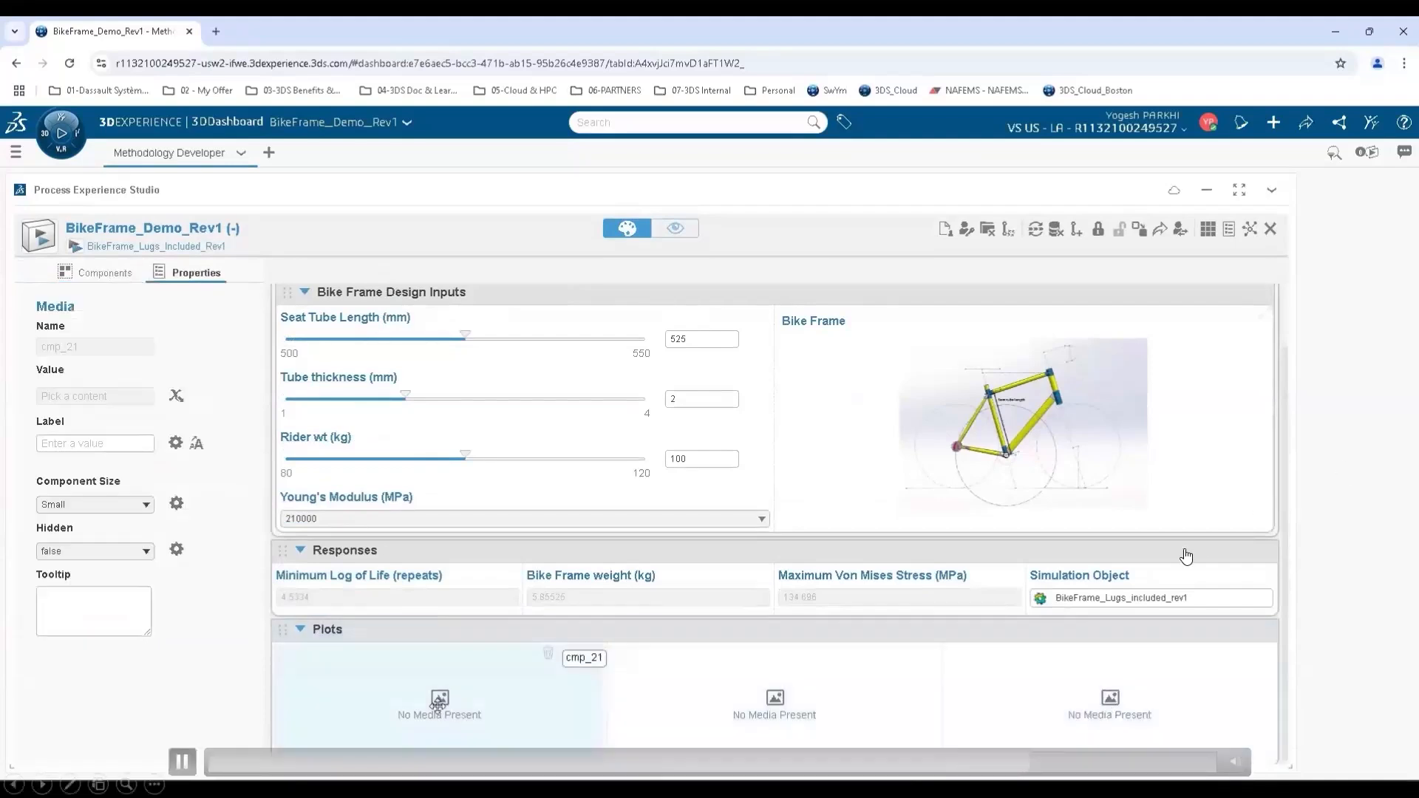
{"action": "left_click", "coordinate": [178, 398]}
{"action": "left_click", "coordinate": [556, 499]}
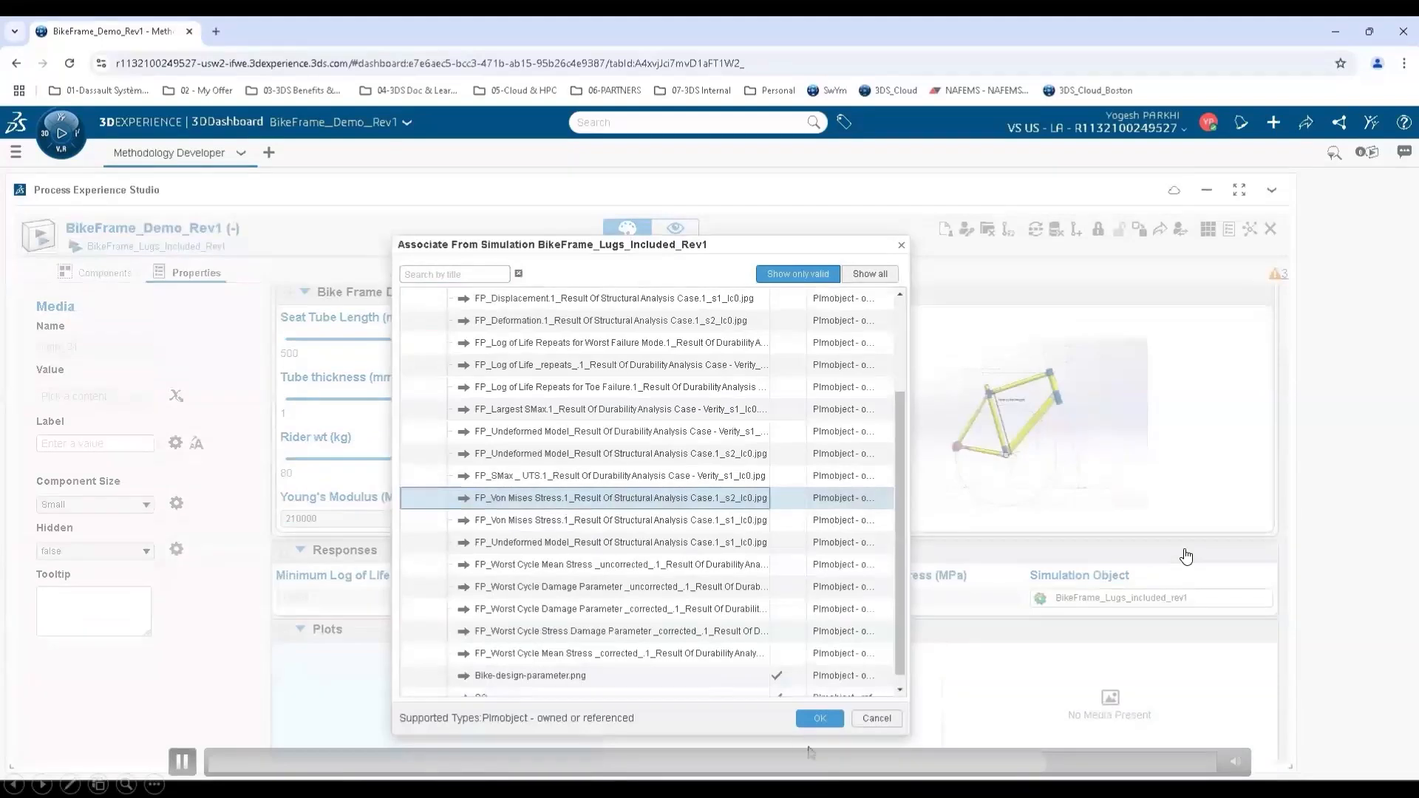
{"action": "left_click", "coordinate": [819, 718]}
{"action": "scroll", "coordinate": [474, 601], "scroll_direction": "down", "scroll_amount": 1}
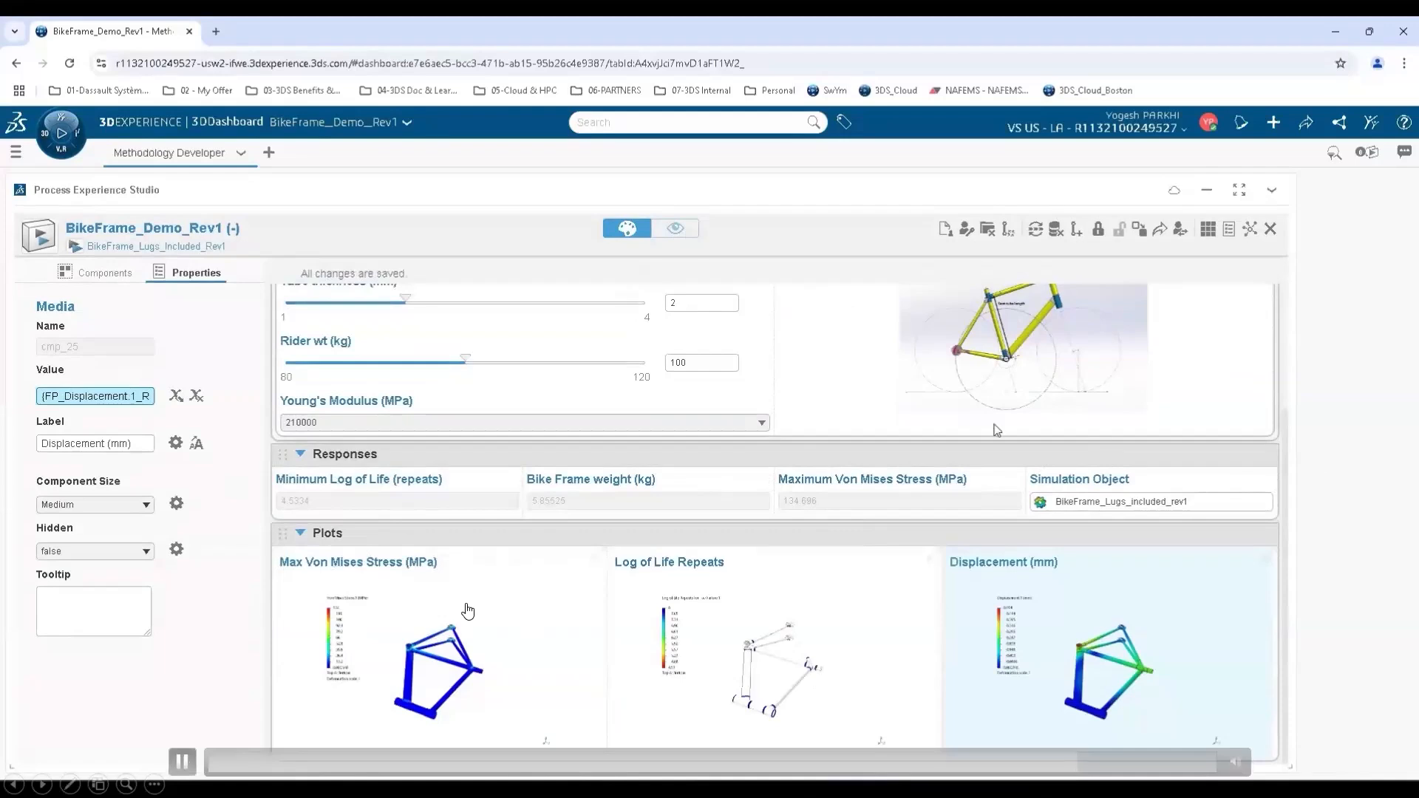
Step: Preview the finished template and promote its maturity through Complete to Released
{"action": "left_click", "coordinate": [668, 230]}
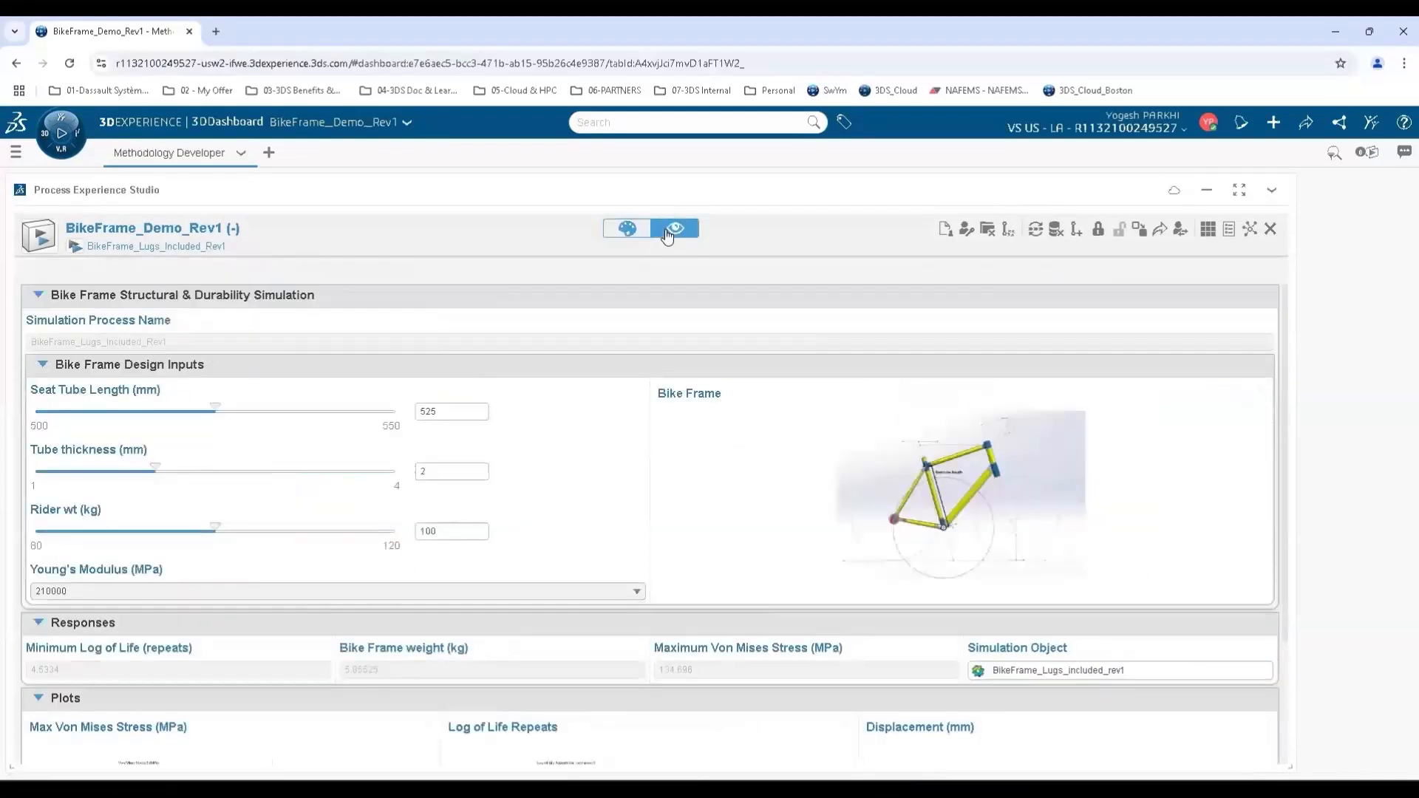
{"action": "left_click", "coordinate": [1036, 230]}
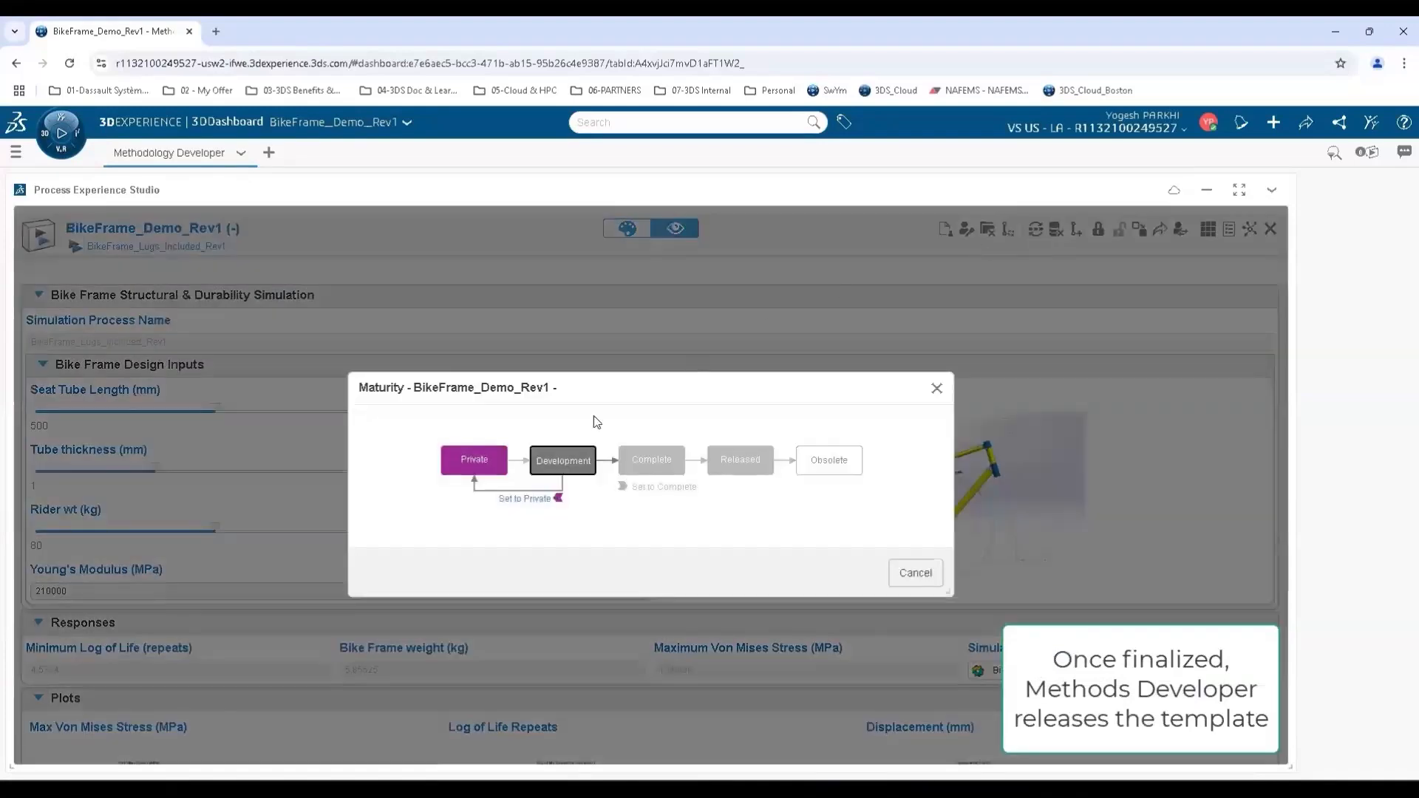
{"action": "left_click", "coordinate": [669, 487]}
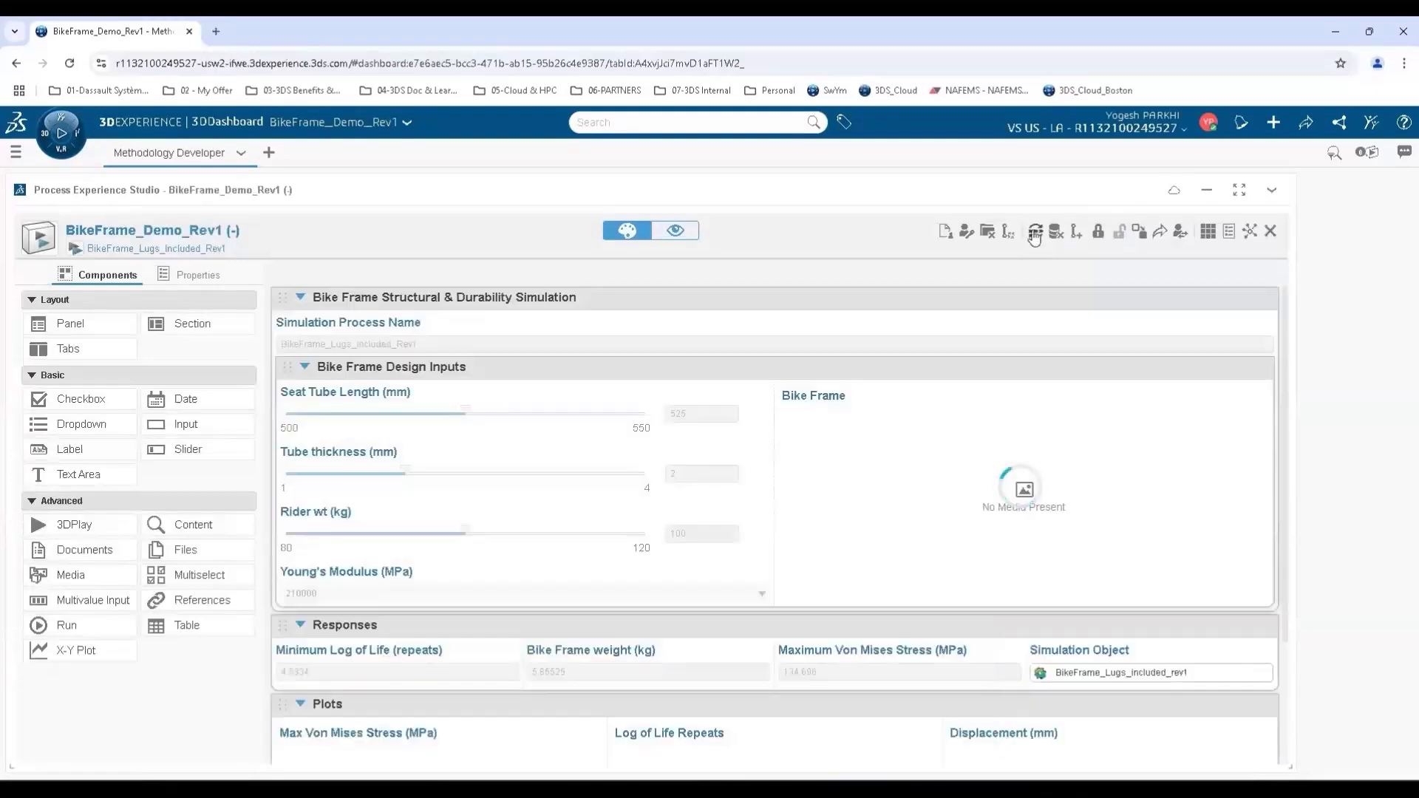
{"action": "left_click", "coordinate": [1033, 235]}
{"action": "left_click", "coordinate": [746, 493]}
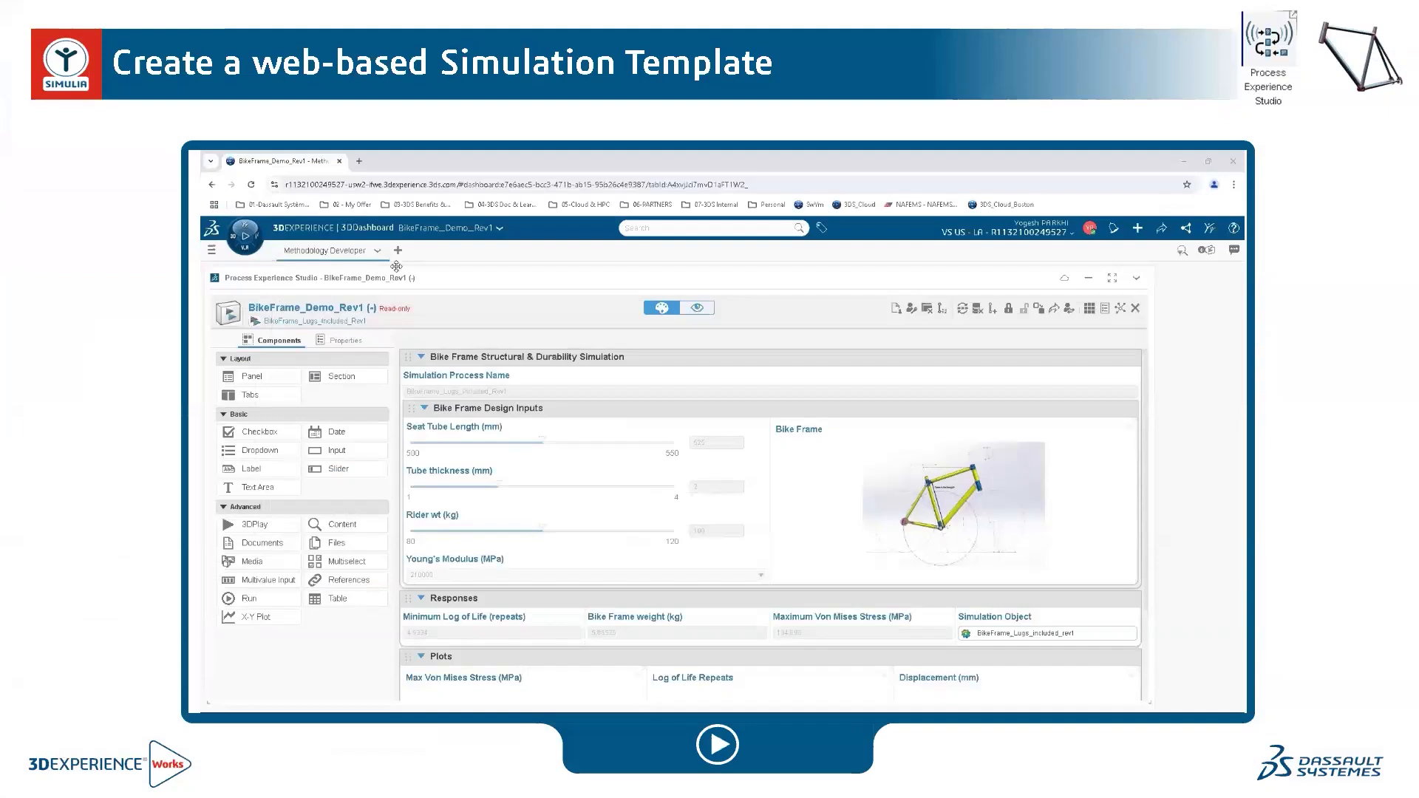
Step: Exit the slideshow, switch to the SW-Webinar-Demo dashboard in Chrome and search the available apps for "perfo"
{"action": "key", "text": "Escape"}
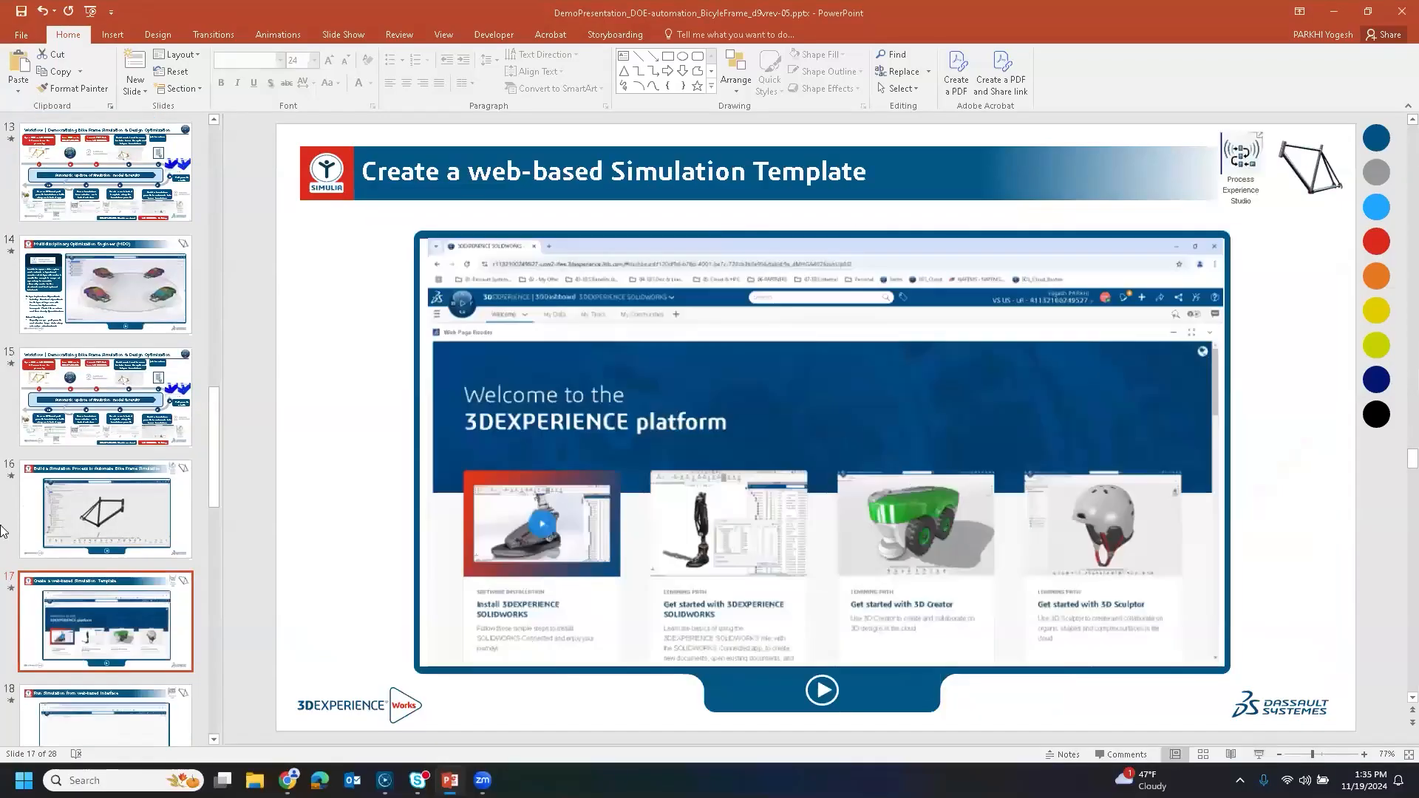
{"action": "left_click", "coordinate": [289, 780]}
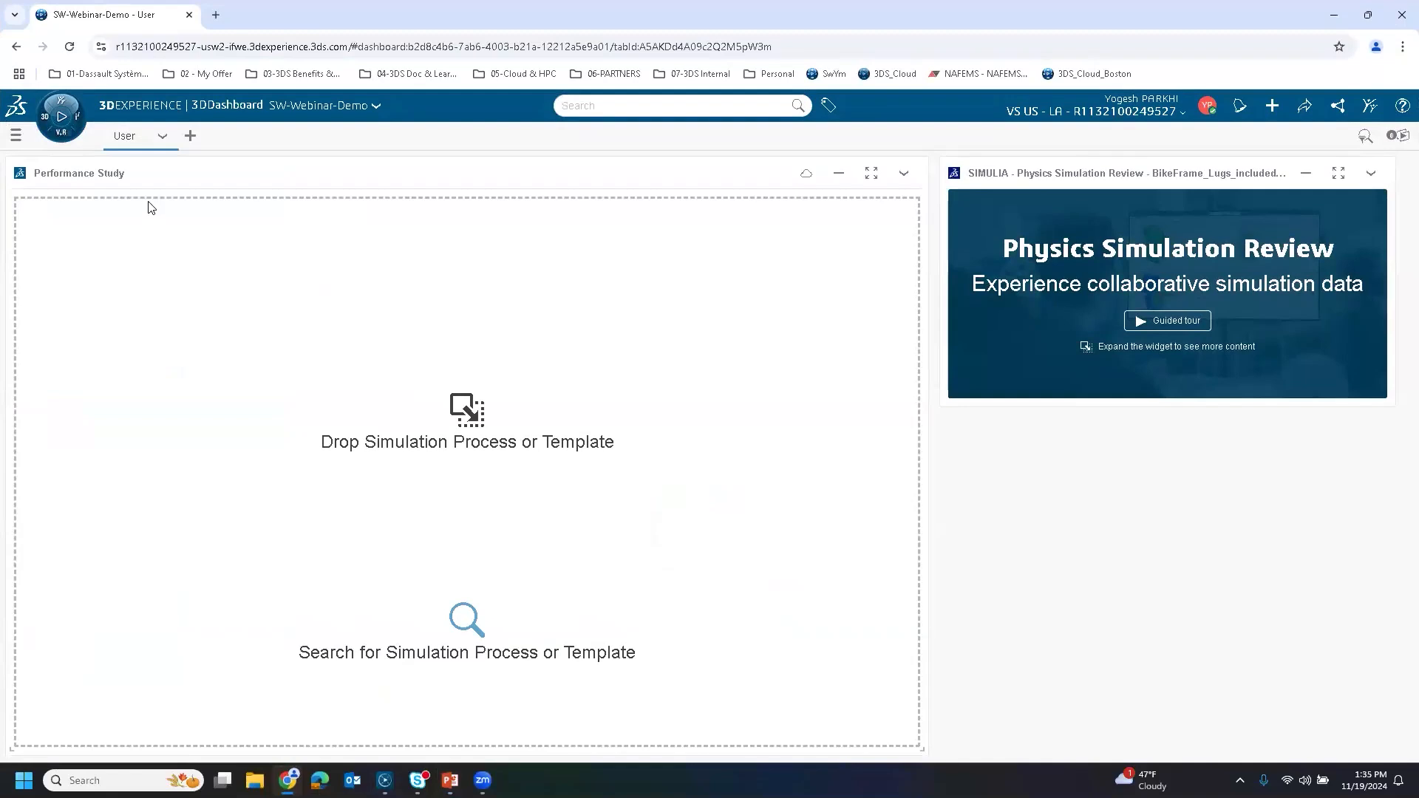
{"action": "left_click", "coordinate": [62, 117]}
{"action": "left_click_drag", "start_coordinate": [96, 225], "coordinate": [2, 226]}
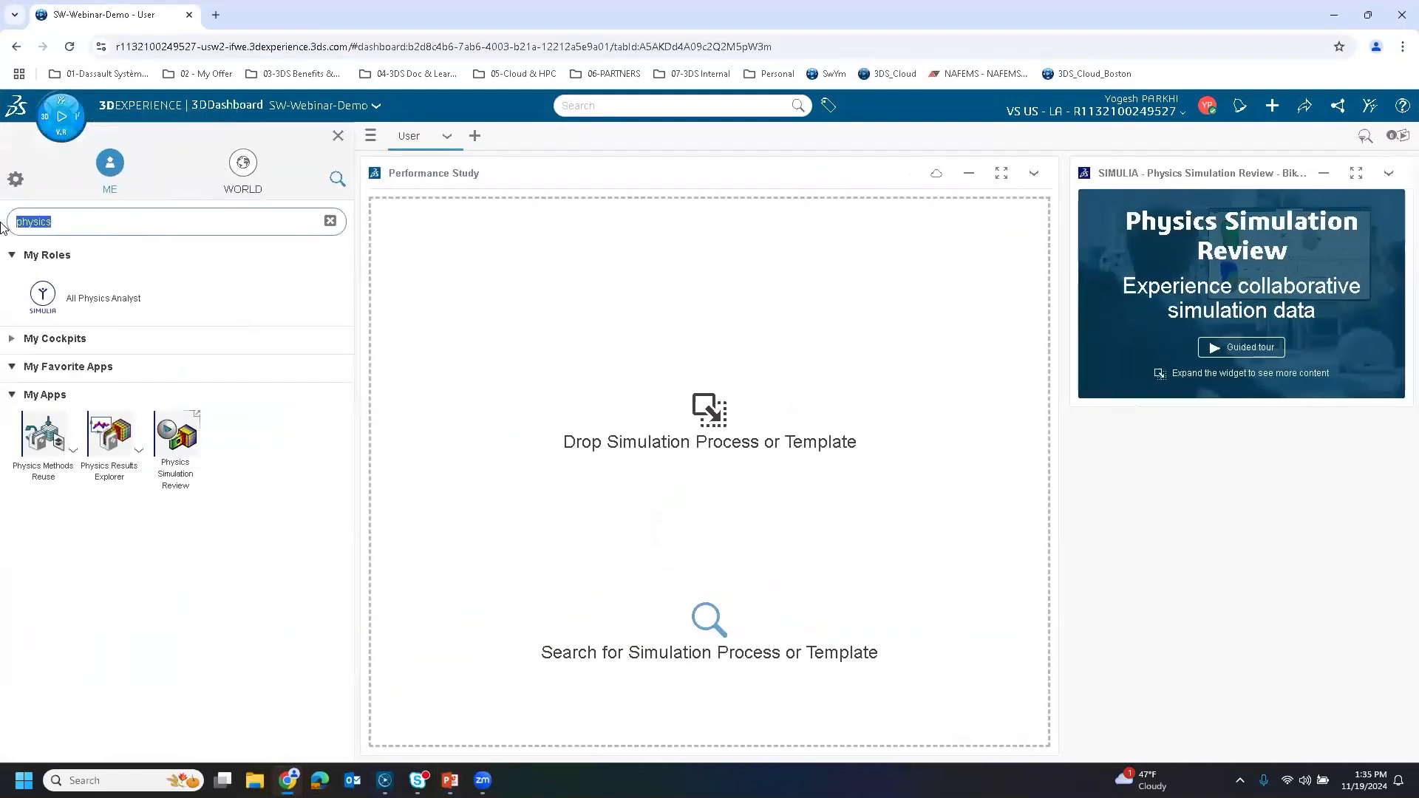
{"action": "type", "text": "perfo"}
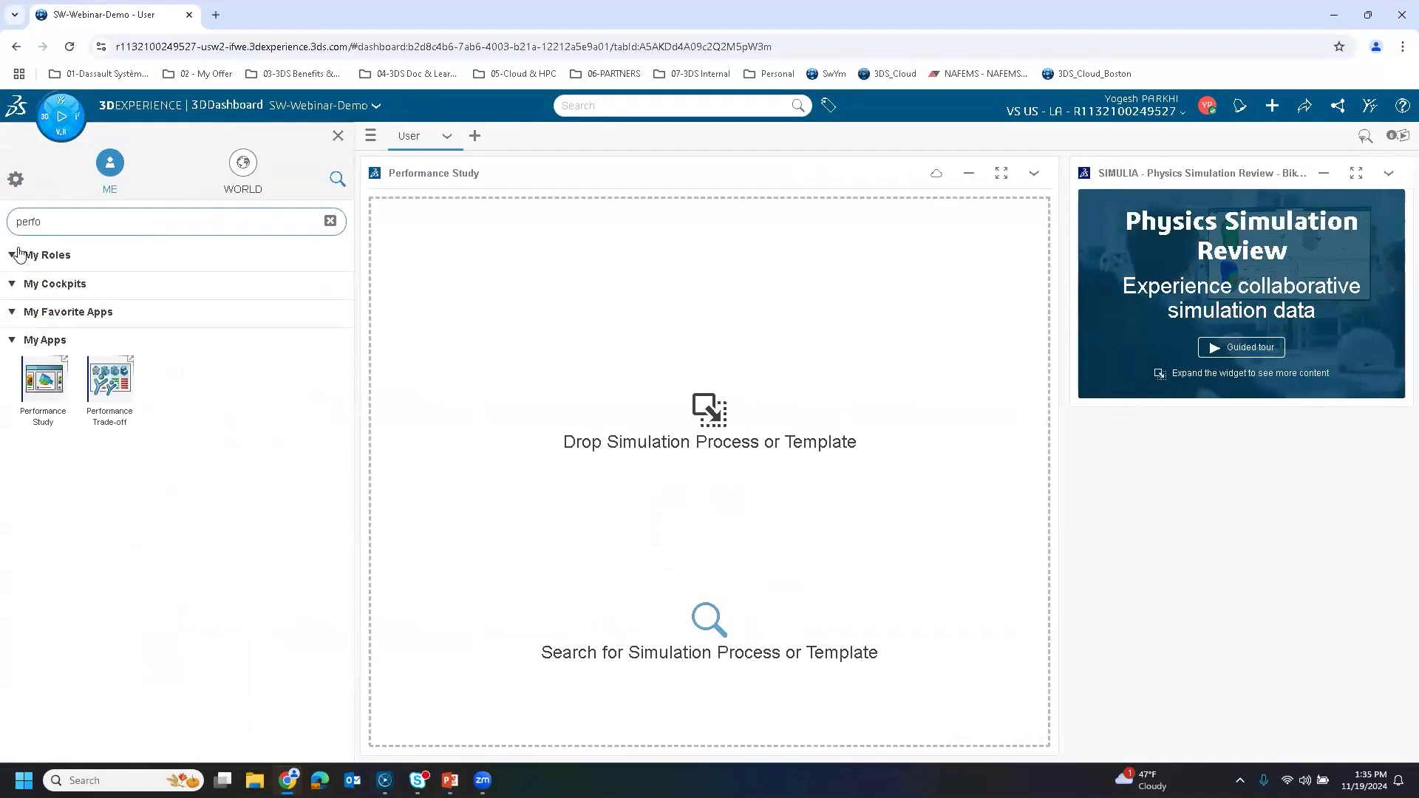
{"action": "left_click_drag", "start_coordinate": [50, 387], "coordinate": [78, 477]}
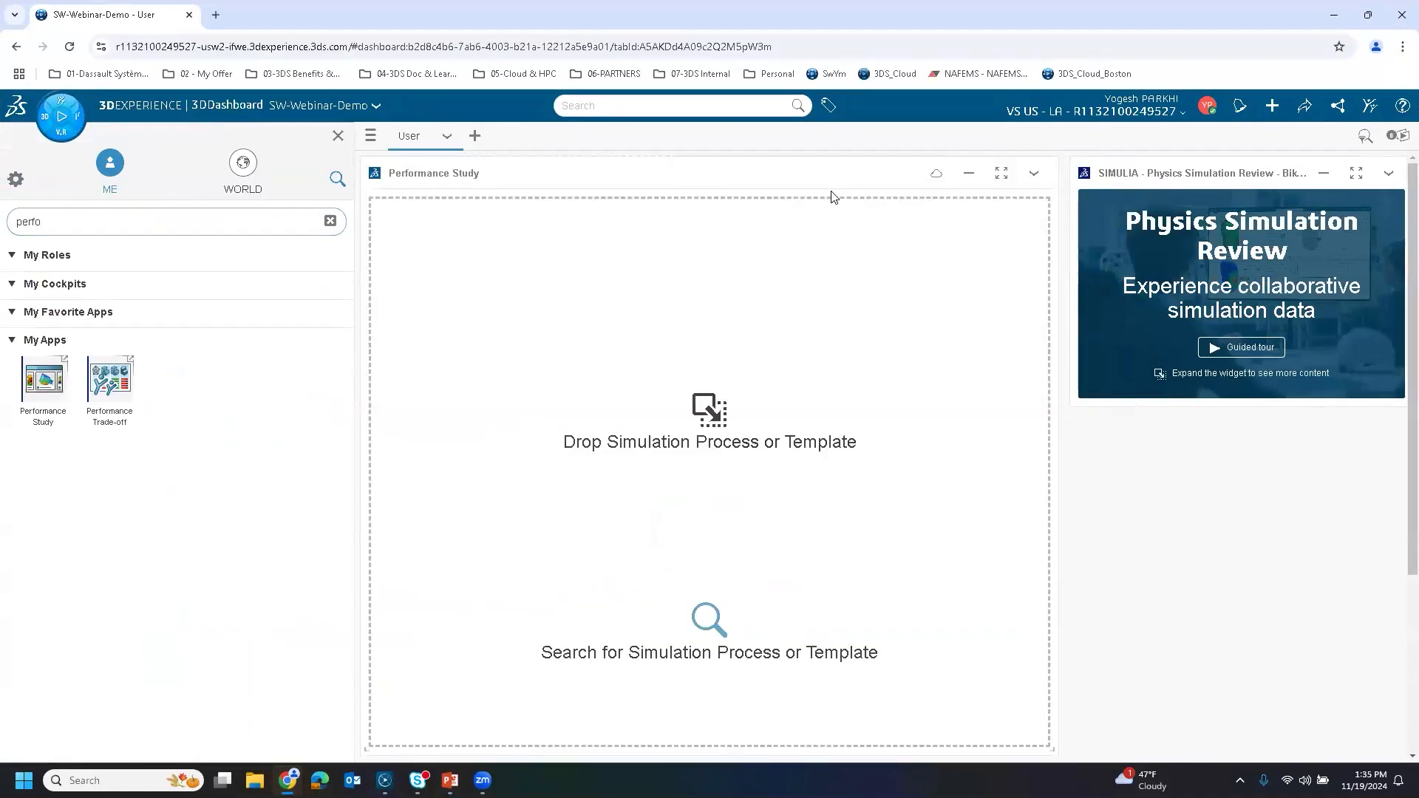
{"action": "left_click", "coordinate": [337, 139]}
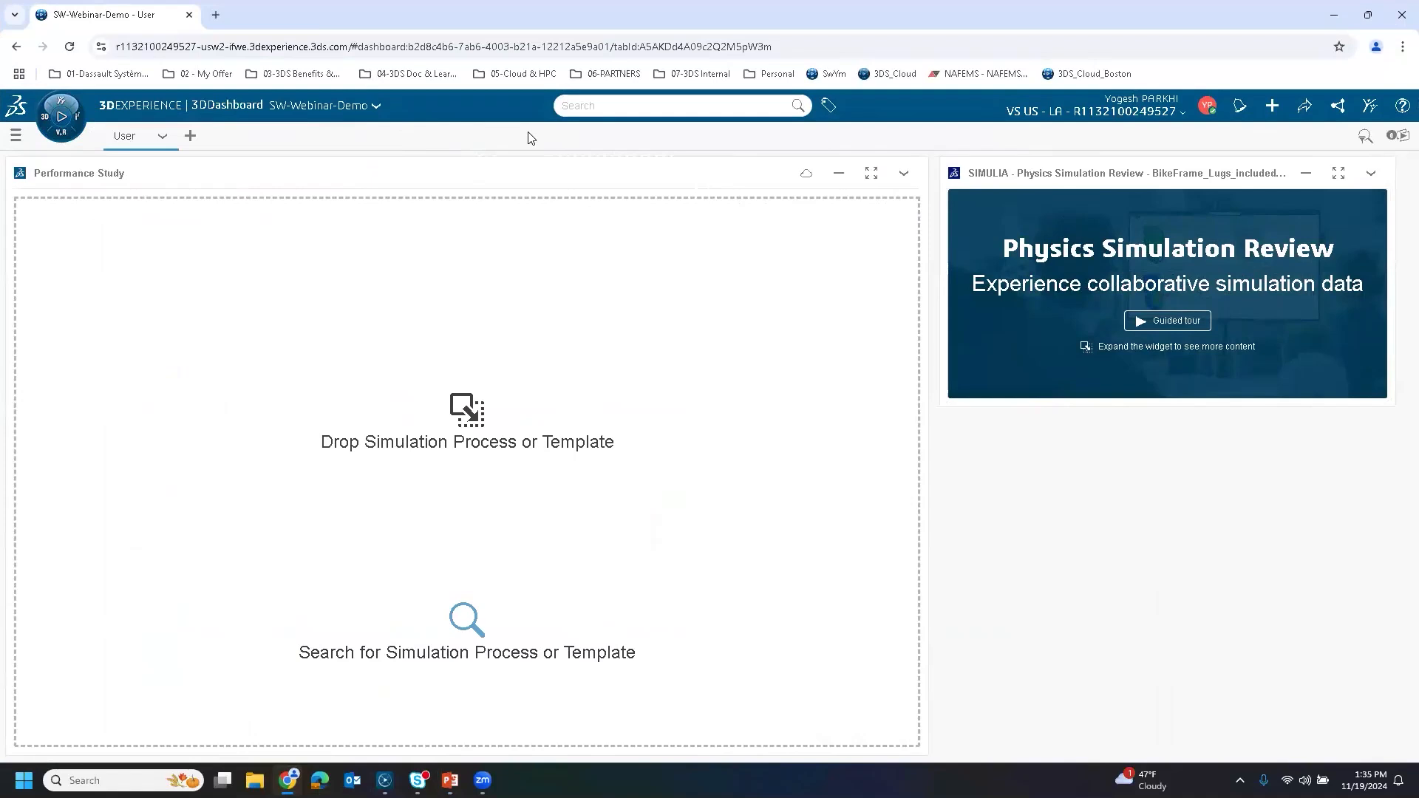
Step: Search the platform for "st:*" and load revision A of the BikeFrame_Demo_Rev1 template into Performance Study
{"action": "left_click", "coordinate": [606, 106]}
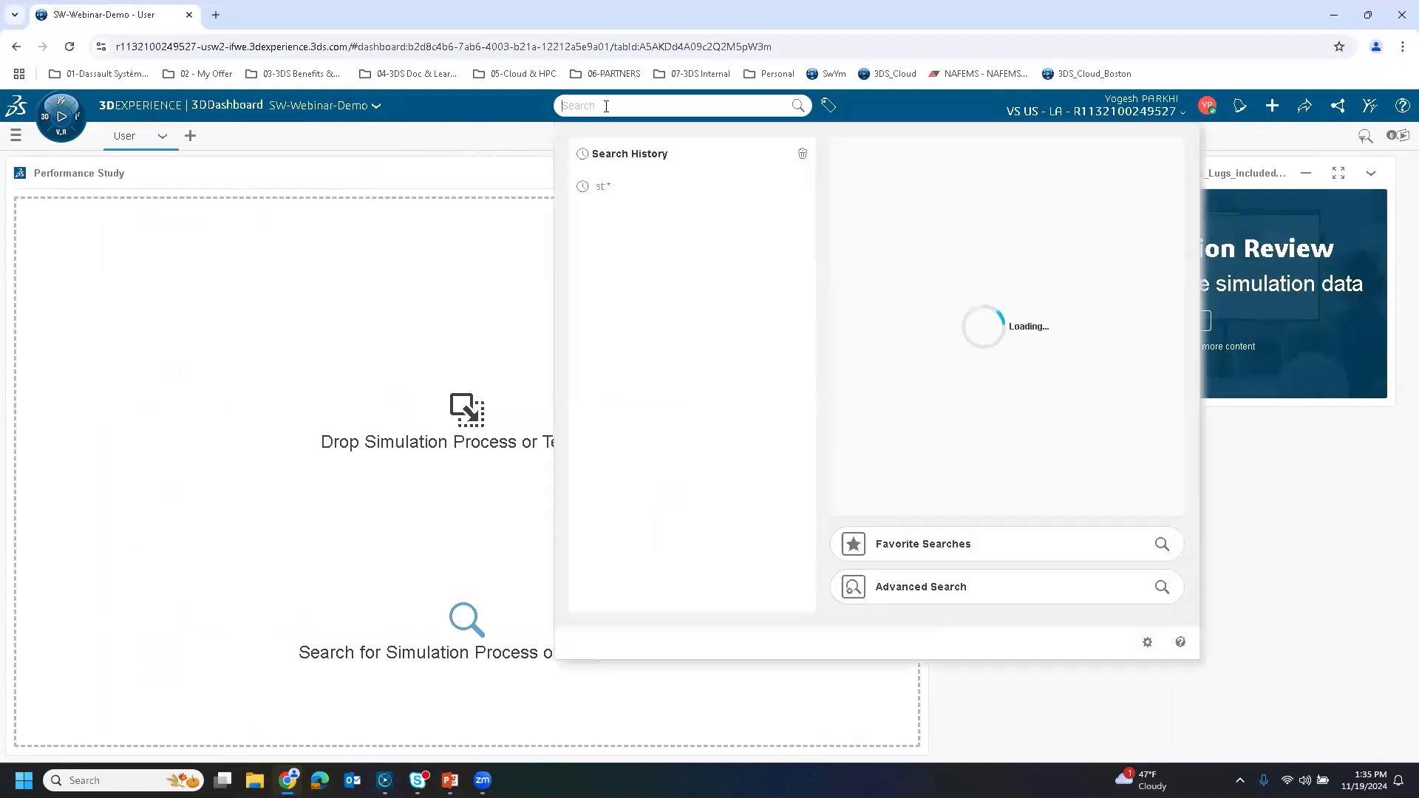
{"action": "left_click", "coordinate": [606, 194]}
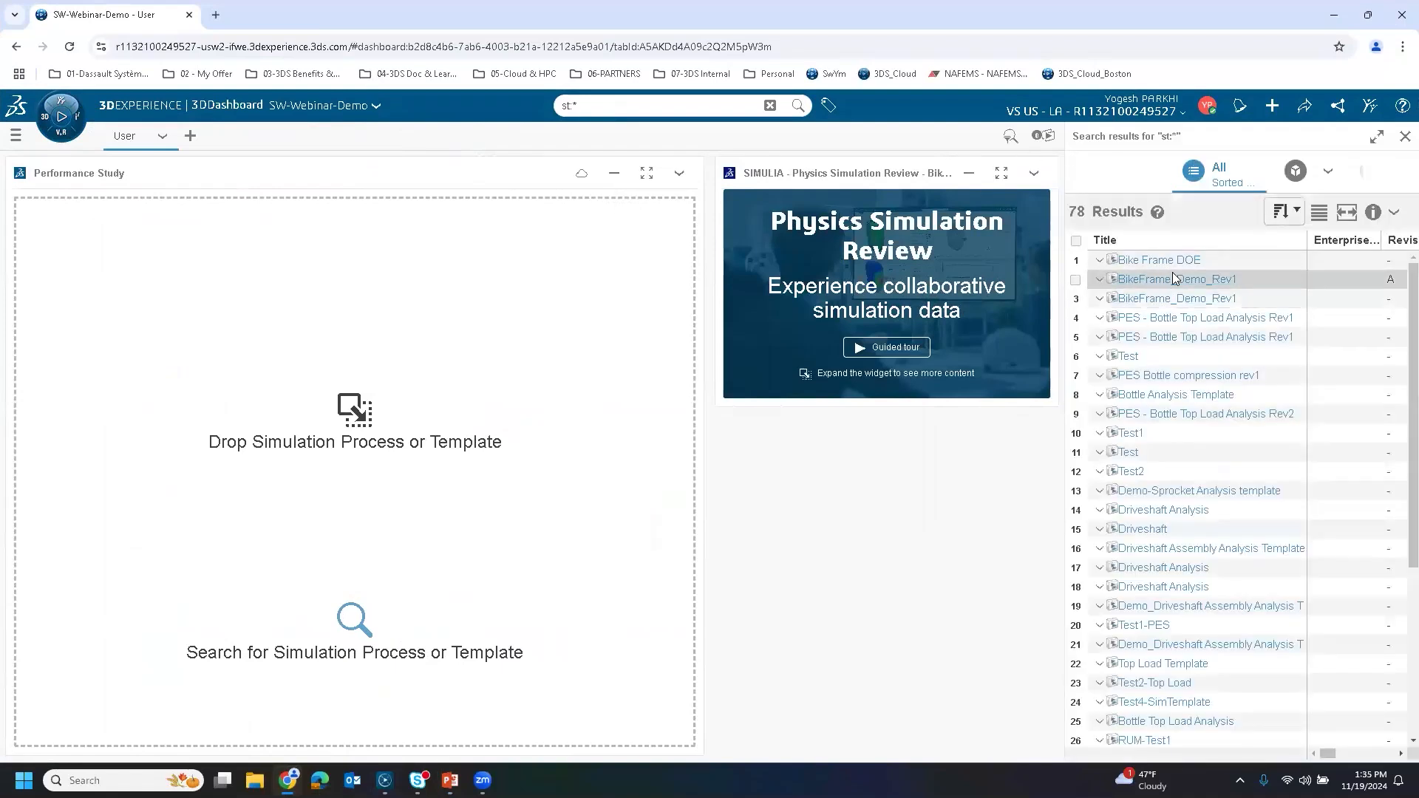
{"action": "left_click_drag", "start_coordinate": [1175, 285], "coordinate": [323, 370]}
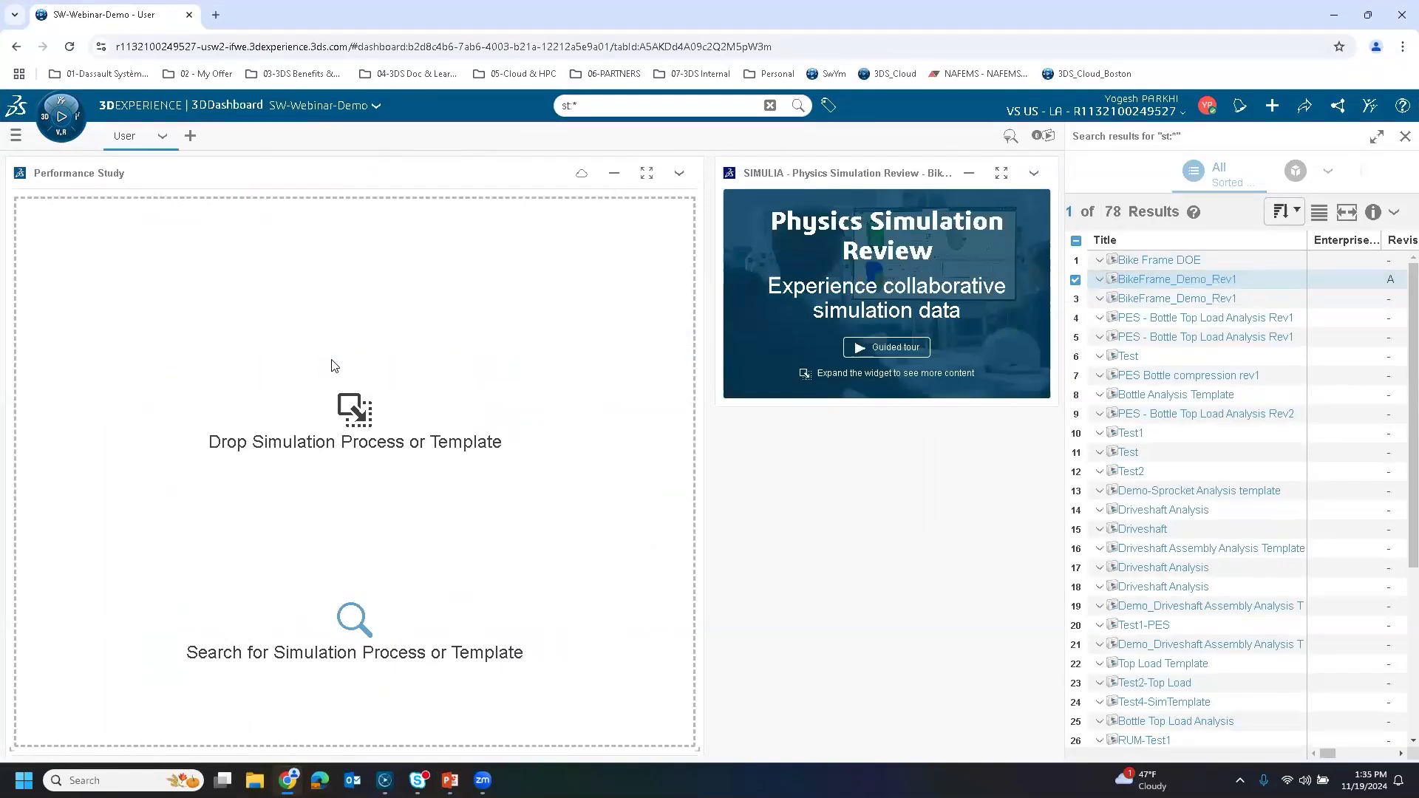
{"action": "left_click", "coordinate": [1401, 137]}
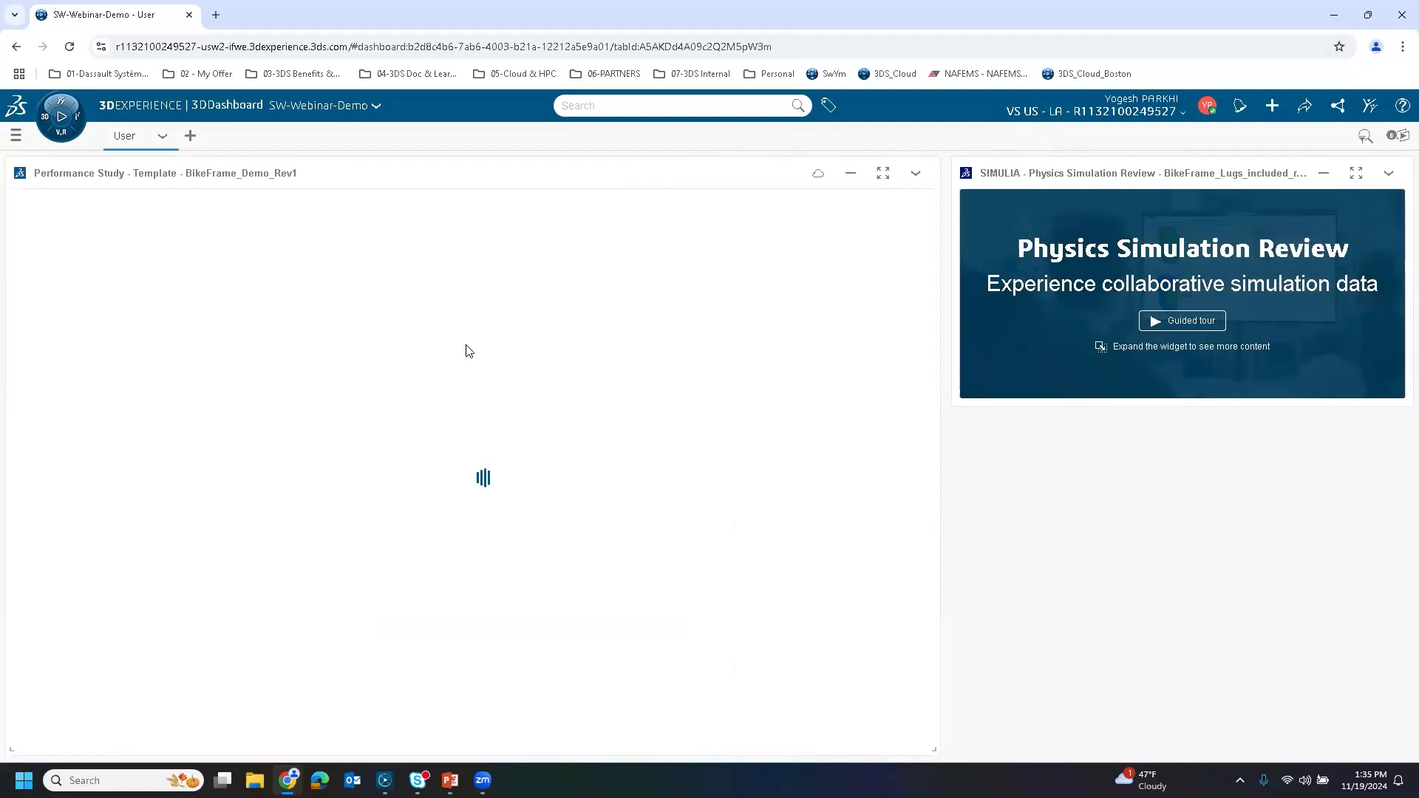
Step: Maximize the Performance Study widget and examine the seat tube length in the enlarged Bike Frame image
{"action": "left_click", "coordinate": [883, 176]}
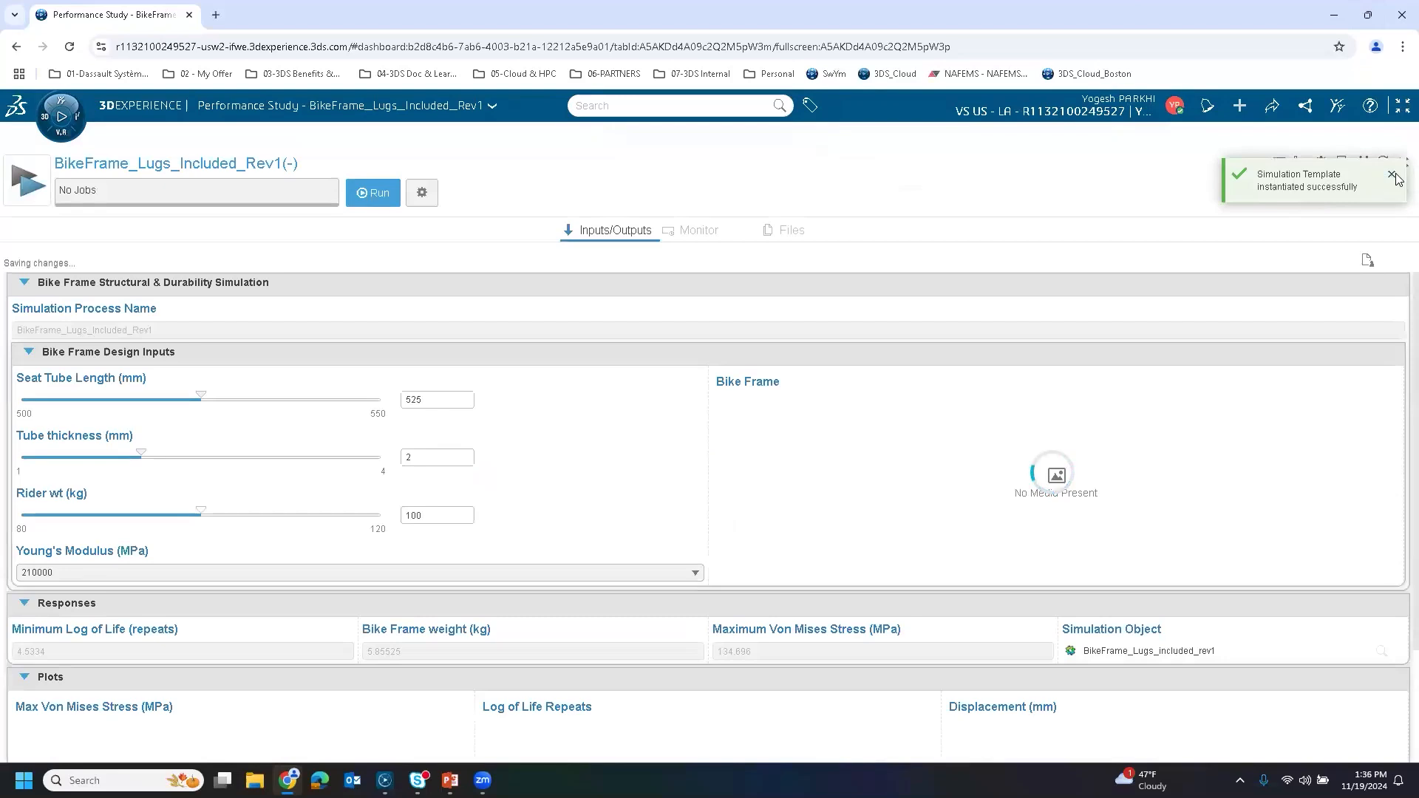
{"action": "left_click", "coordinate": [1390, 177]}
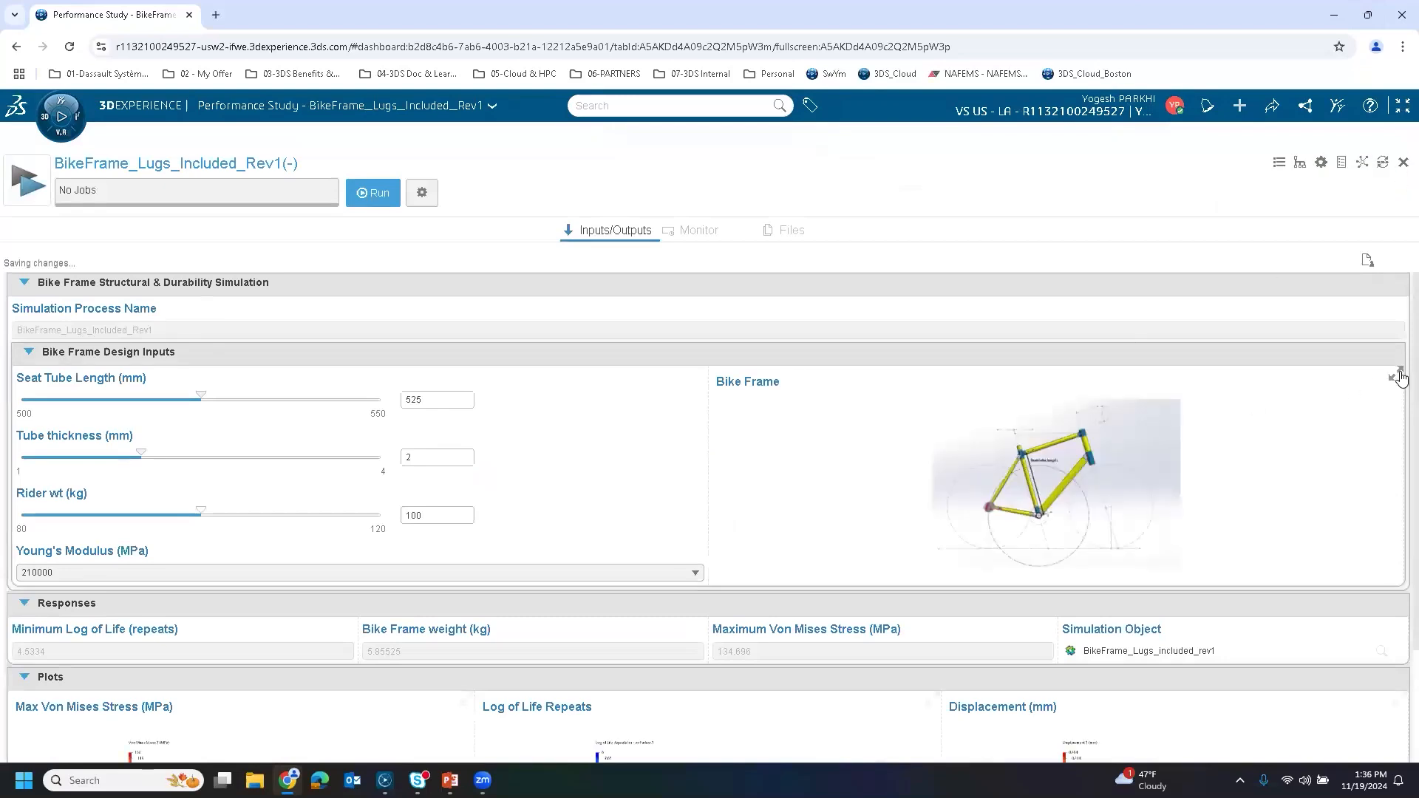
{"action": "left_click", "coordinate": [1395, 375]}
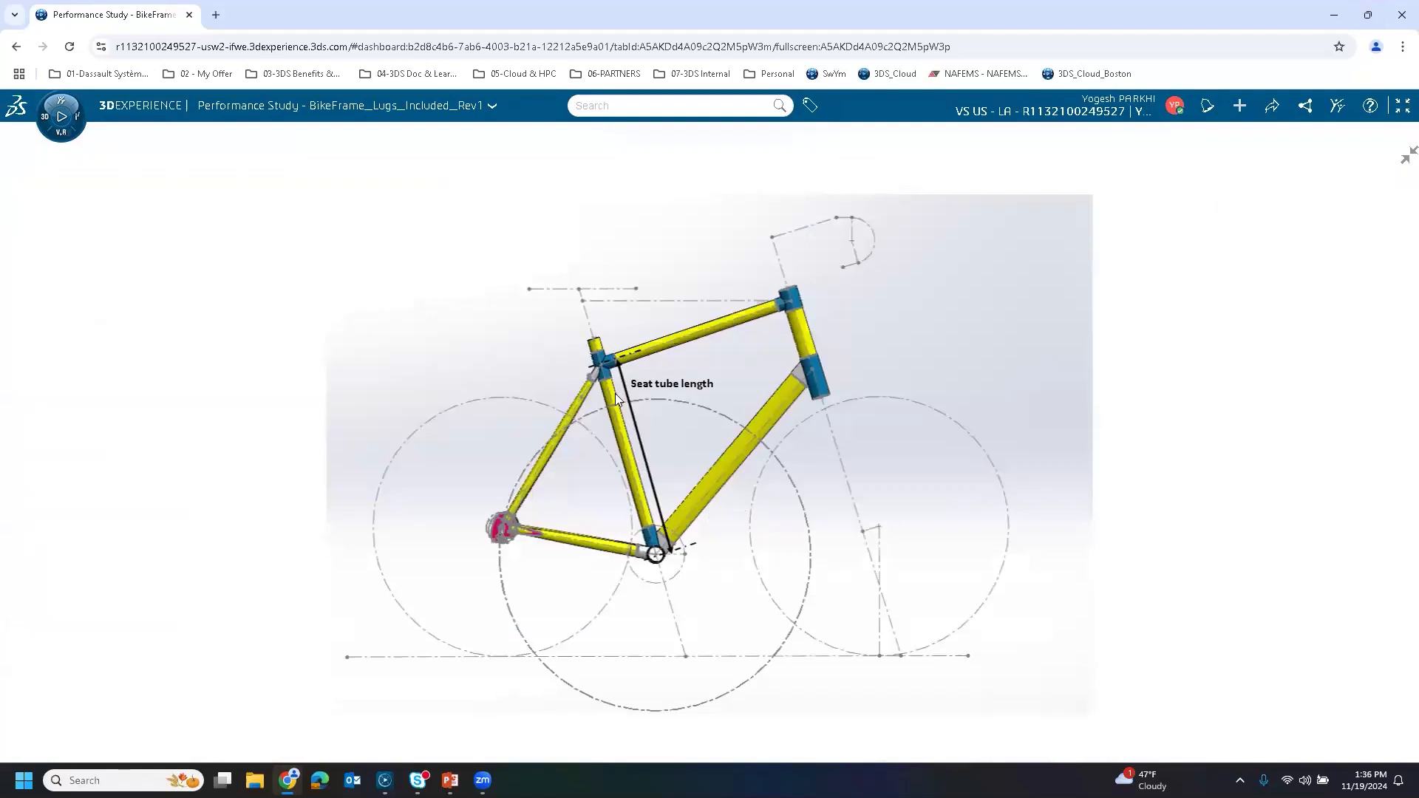
{"action": "left_click", "coordinate": [1406, 156]}
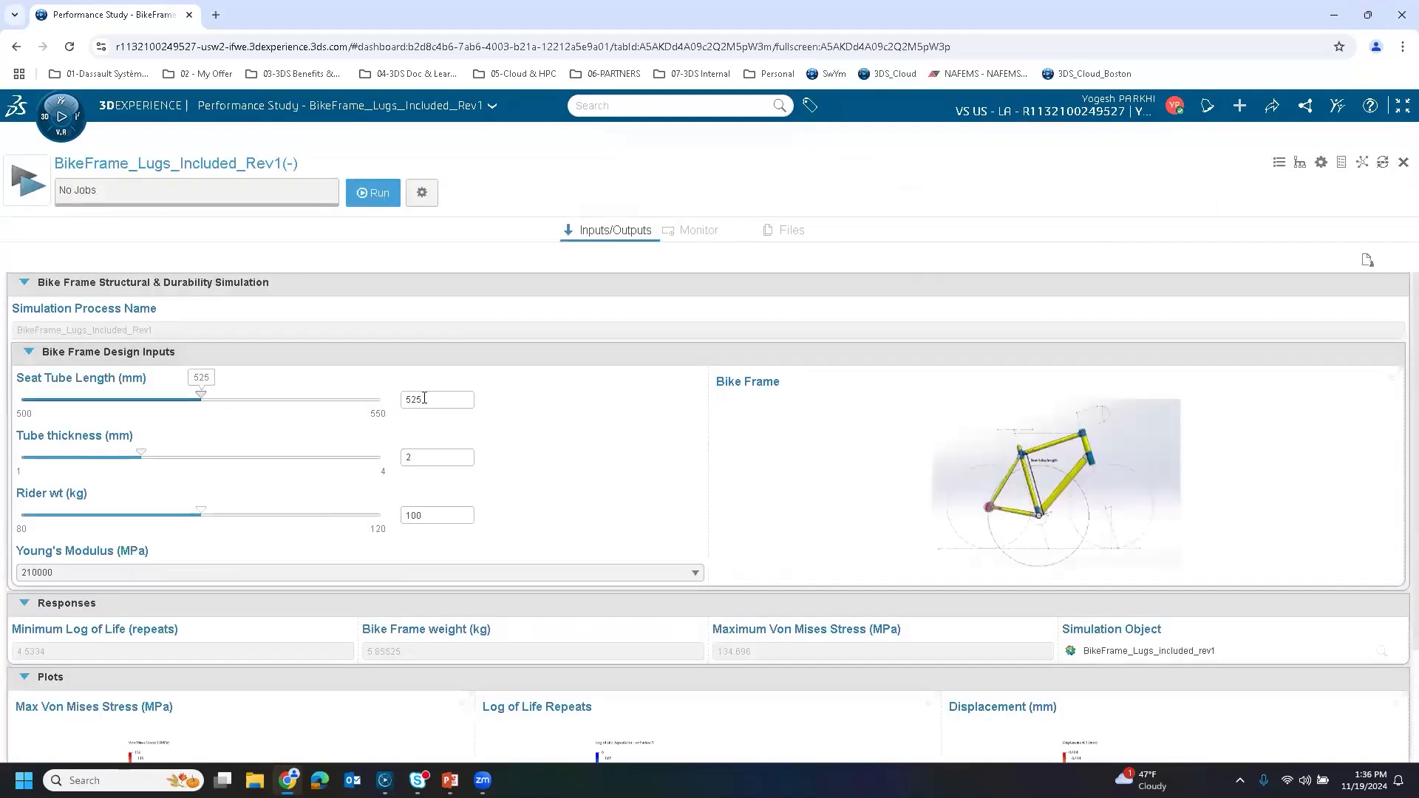
Step: Set the Seat Tube Length to 550 mm and try a Tube thickness of 6 mm
{"action": "left_click_drag", "start_coordinate": [203, 399], "coordinate": [399, 414]}
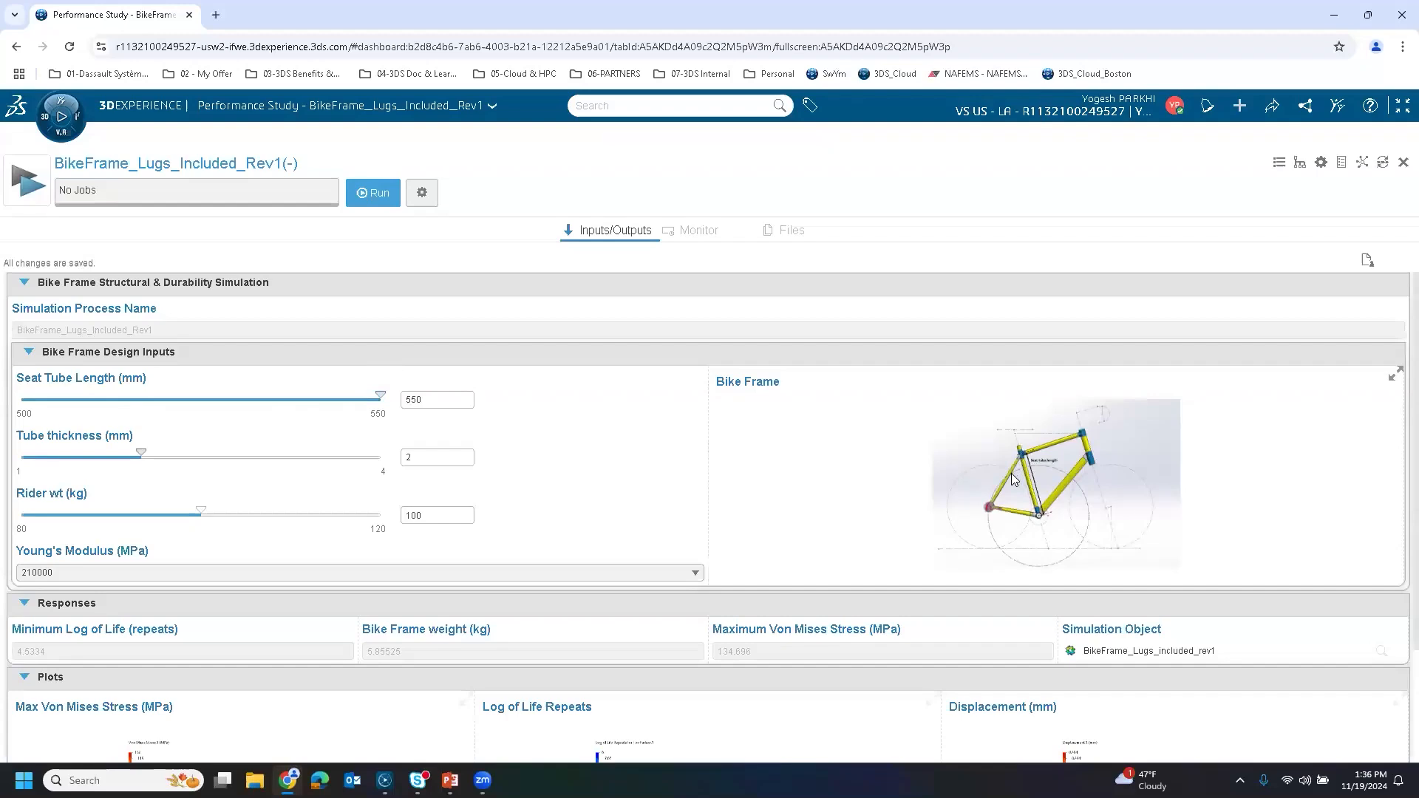
{"action": "left_click", "coordinate": [425, 456]}
{"action": "left_click_drag", "start_coordinate": [424, 457], "coordinate": [364, 456]}
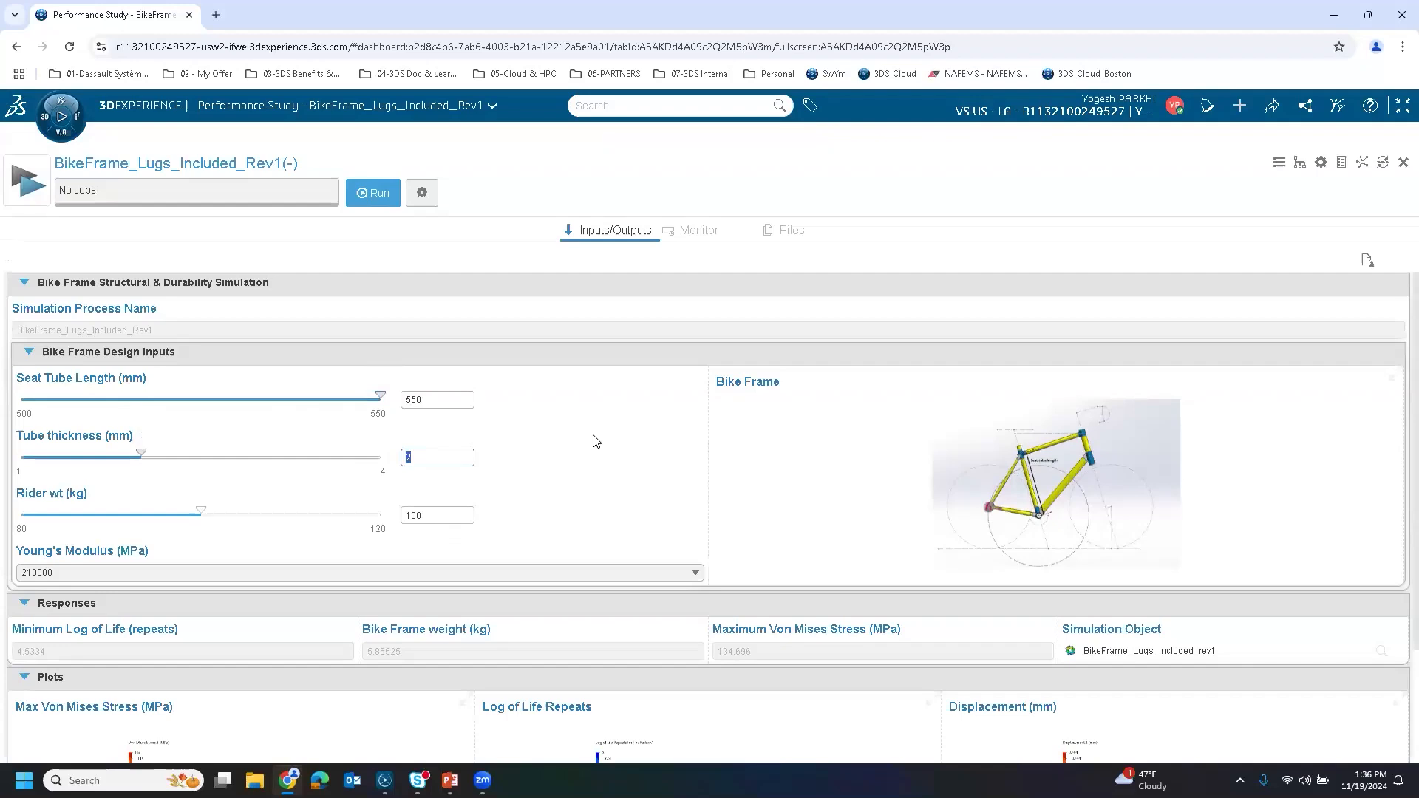
{"action": "left_click", "coordinate": [578, 476]}
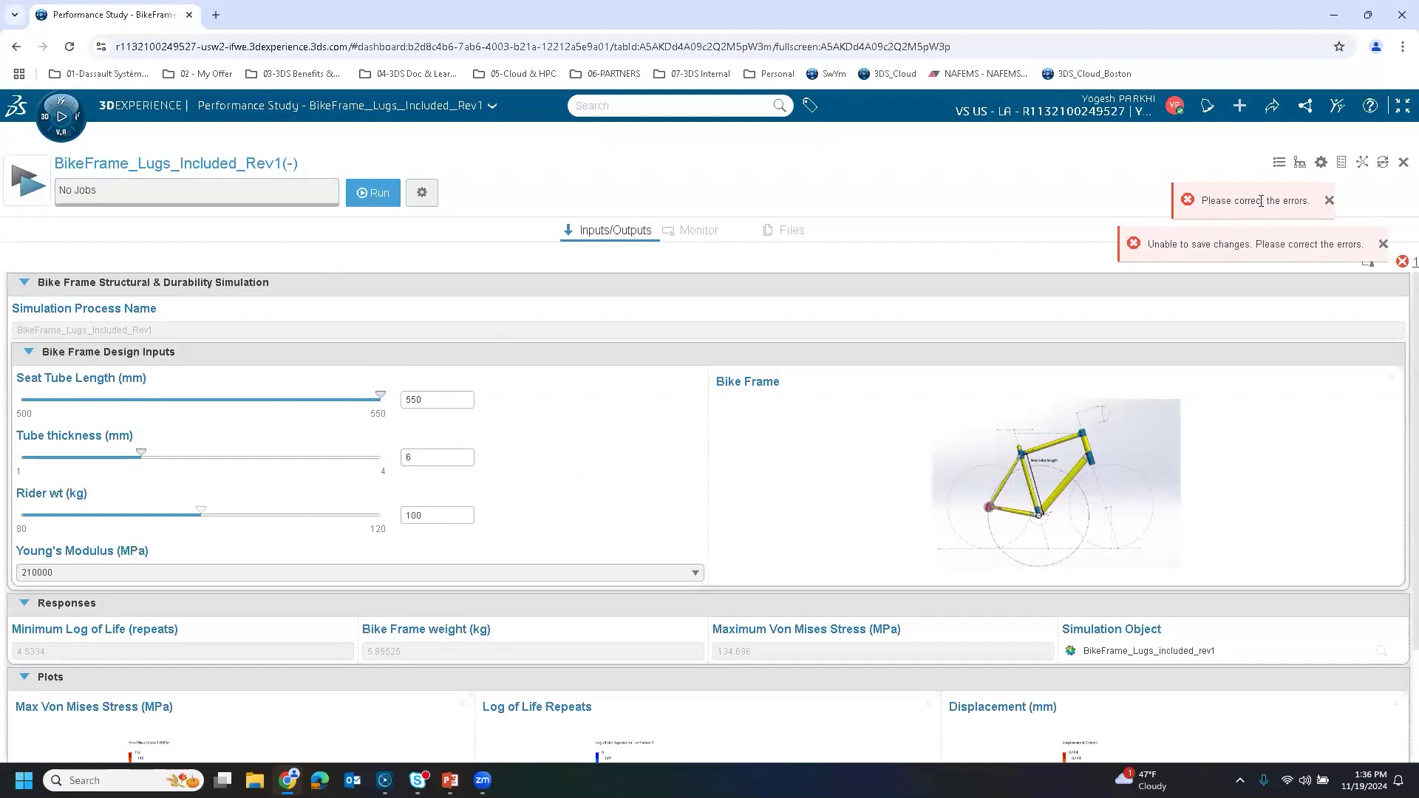
Step: Review the input error summary and set the Tube thickness to 3 mm
{"action": "left_click", "coordinate": [1402, 264]}
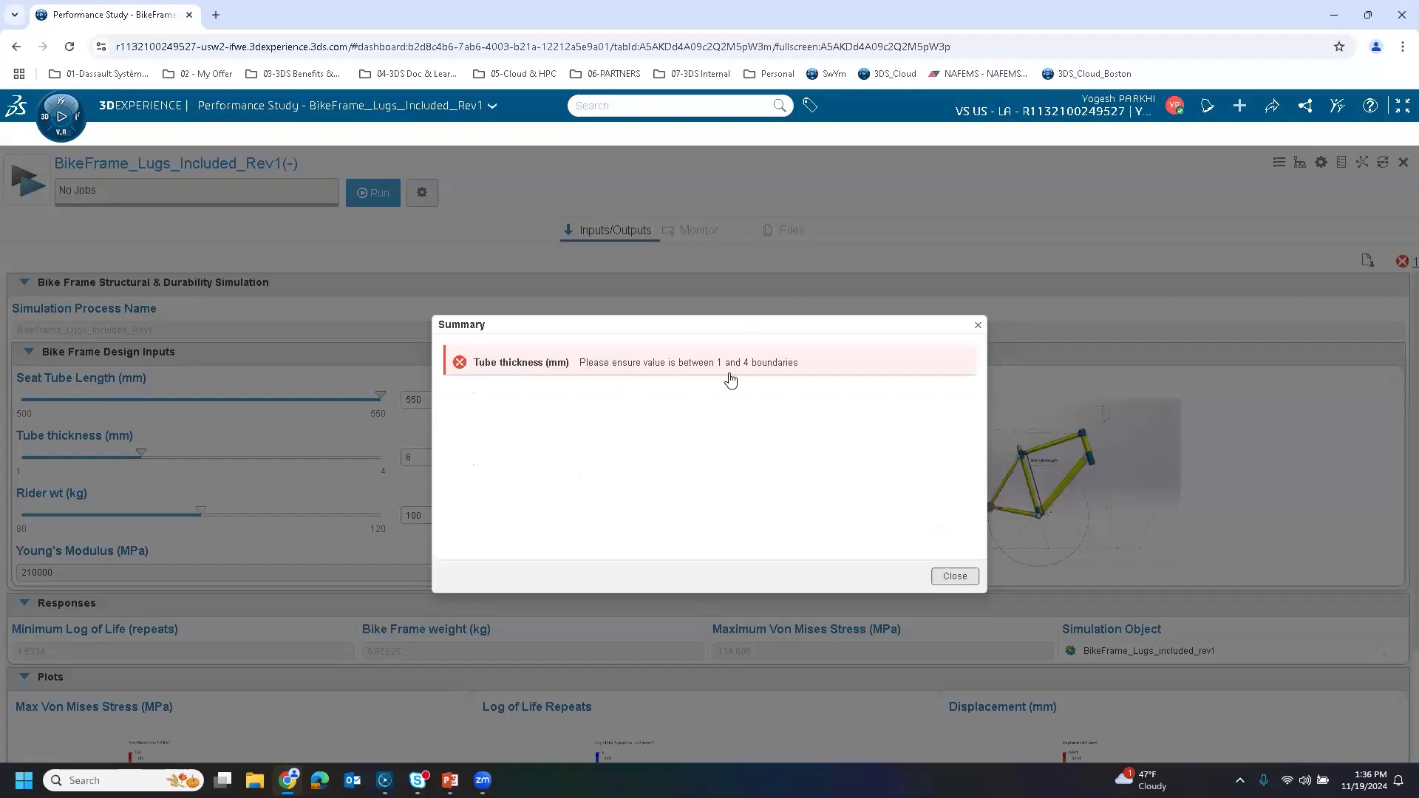
{"action": "left_click", "coordinate": [979, 327]}
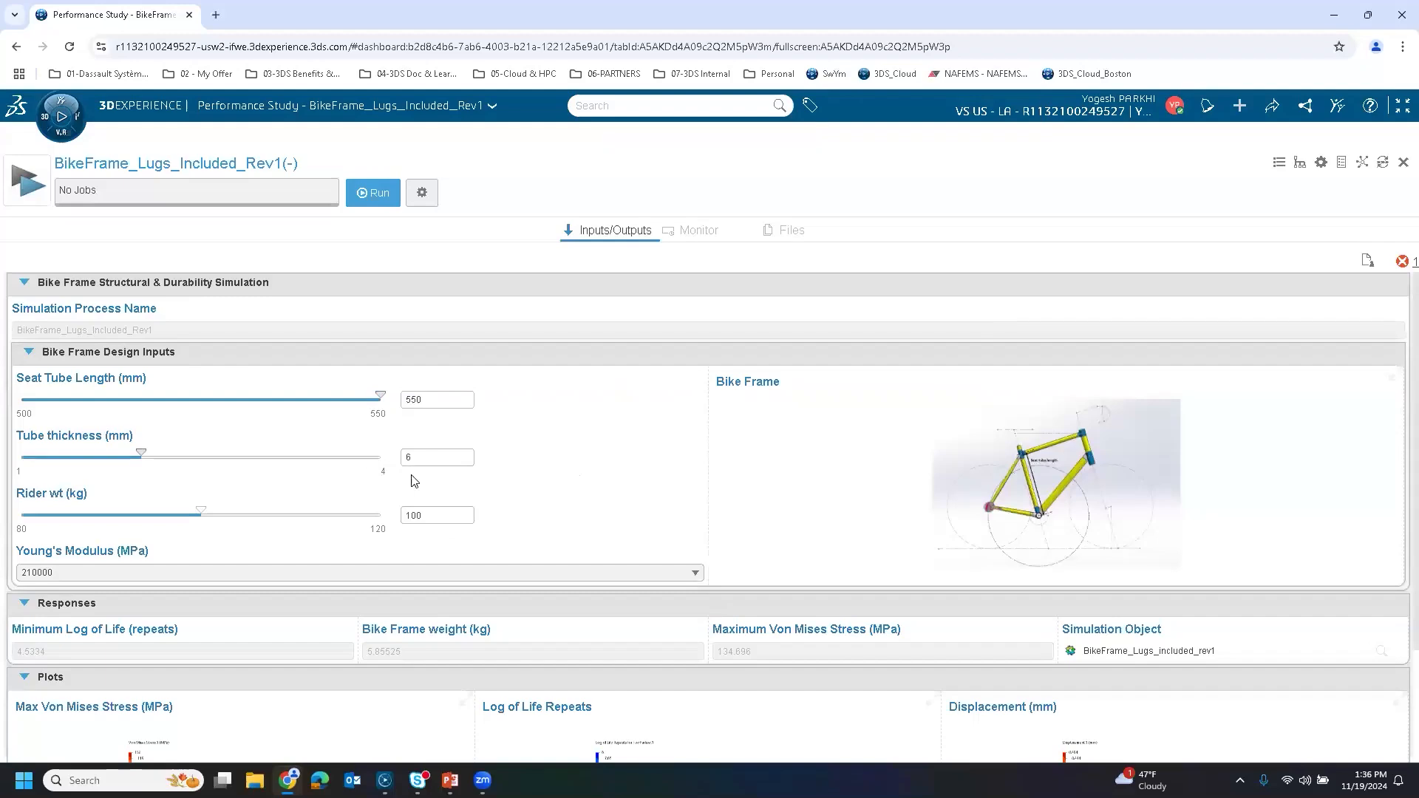
{"action": "left_click", "coordinate": [420, 458]}
{"action": "left_click_drag", "start_coordinate": [420, 459], "coordinate": [391, 465]}
{"action": "type", "text": "3"}
{"action": "left_click", "coordinate": [544, 478]}
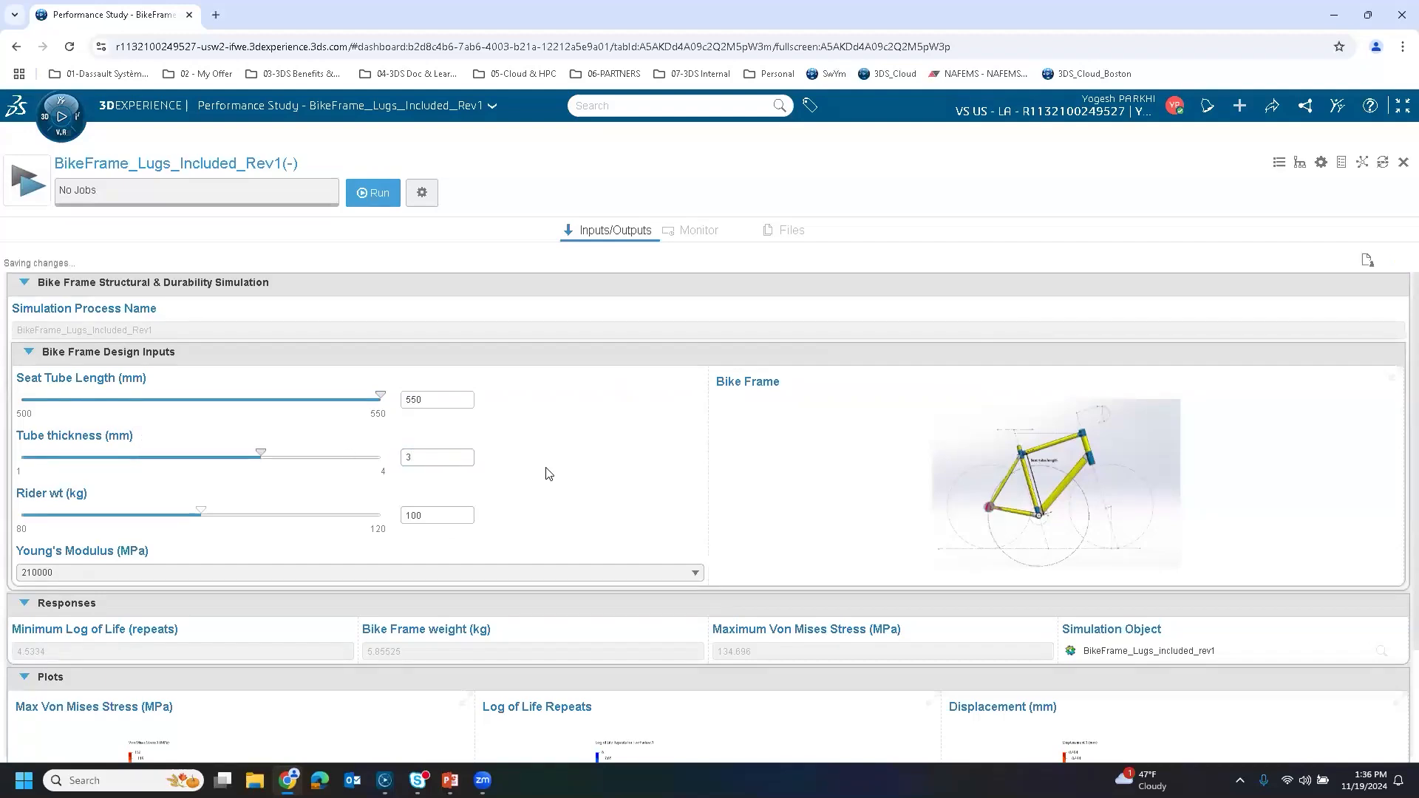
Step: Set the Rider wt to 120 kg and the Young's Modulus to 200000 MPa
{"action": "mouse_move", "coordinate": [188, 518]}
{"action": "left_click_drag", "start_coordinate": [288, 516], "coordinate": [391, 516]}
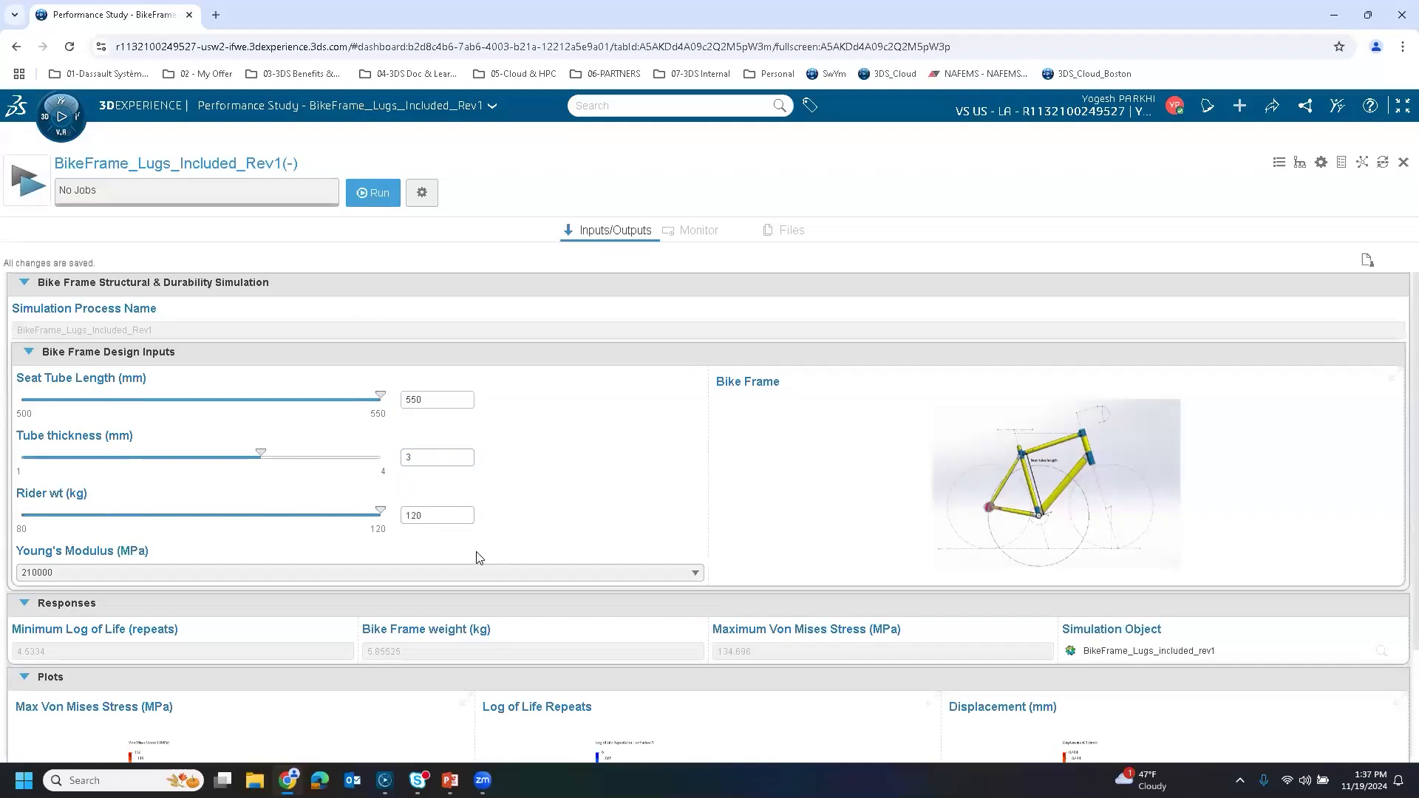
{"action": "left_click", "coordinate": [490, 574]}
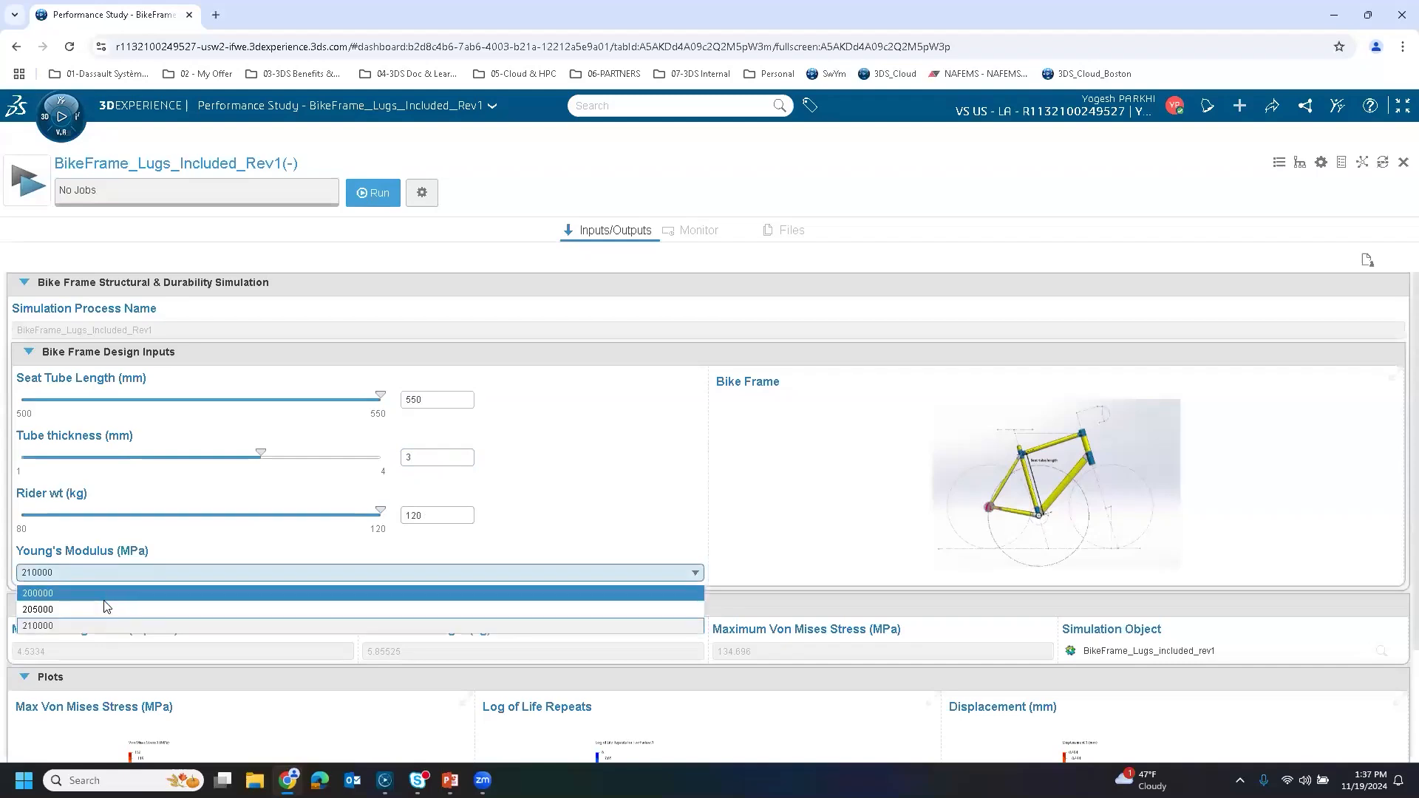
{"action": "left_click", "coordinate": [40, 592]}
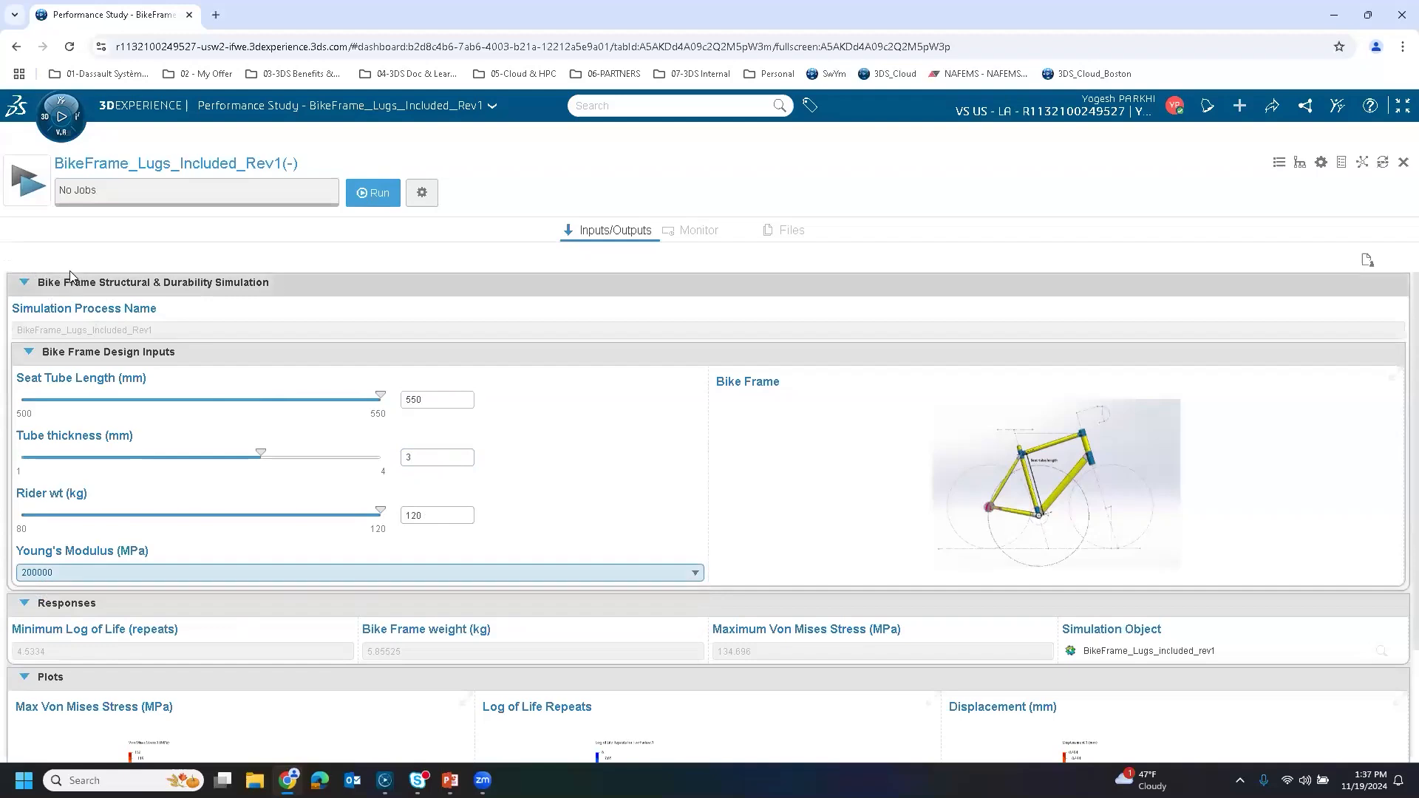
{"action": "left_click", "coordinate": [373, 196]}
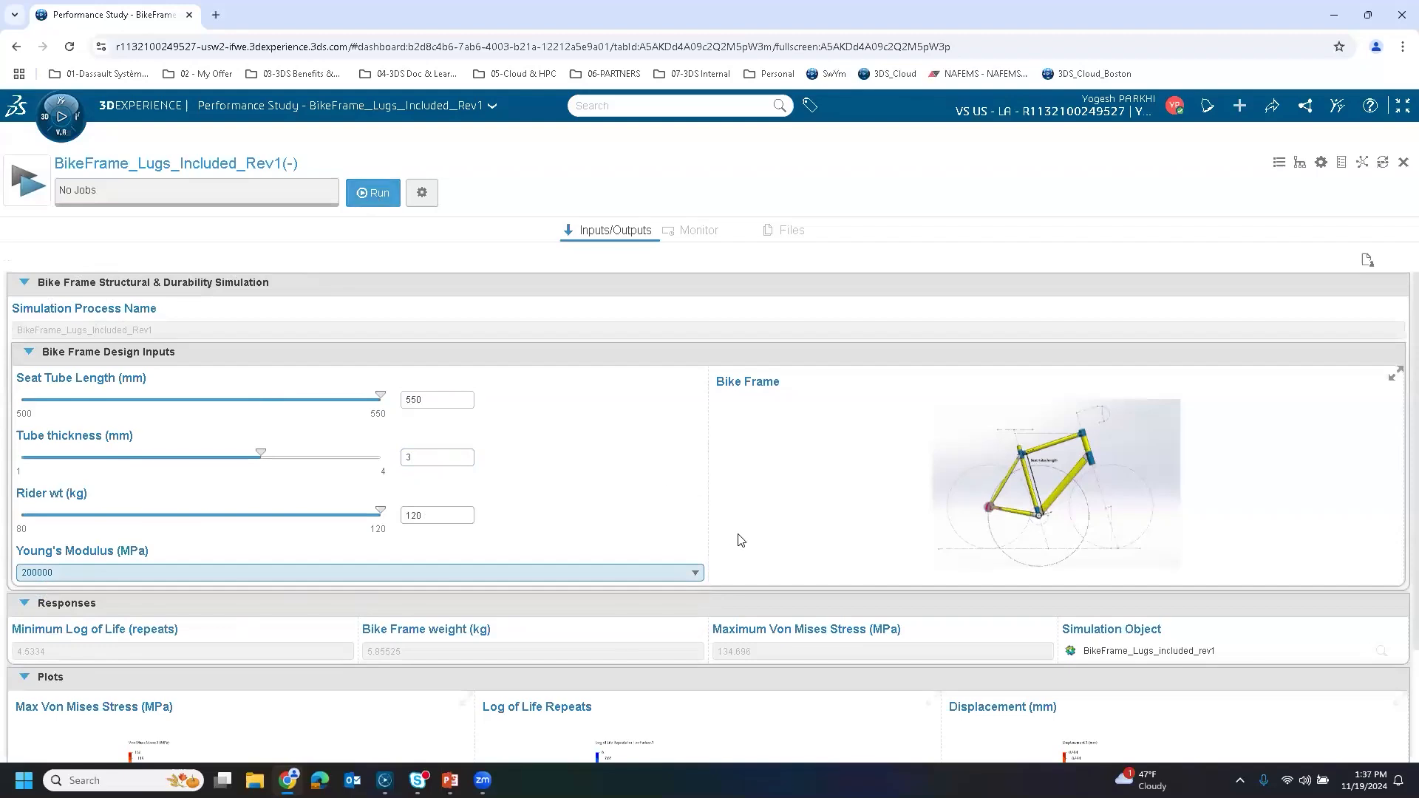
Step: Switch to PowerPoint and present slide 18, "Run Simulation from web-based Interface", with the presenter view and slide show swapped
{"action": "left_click", "coordinate": [449, 781]}
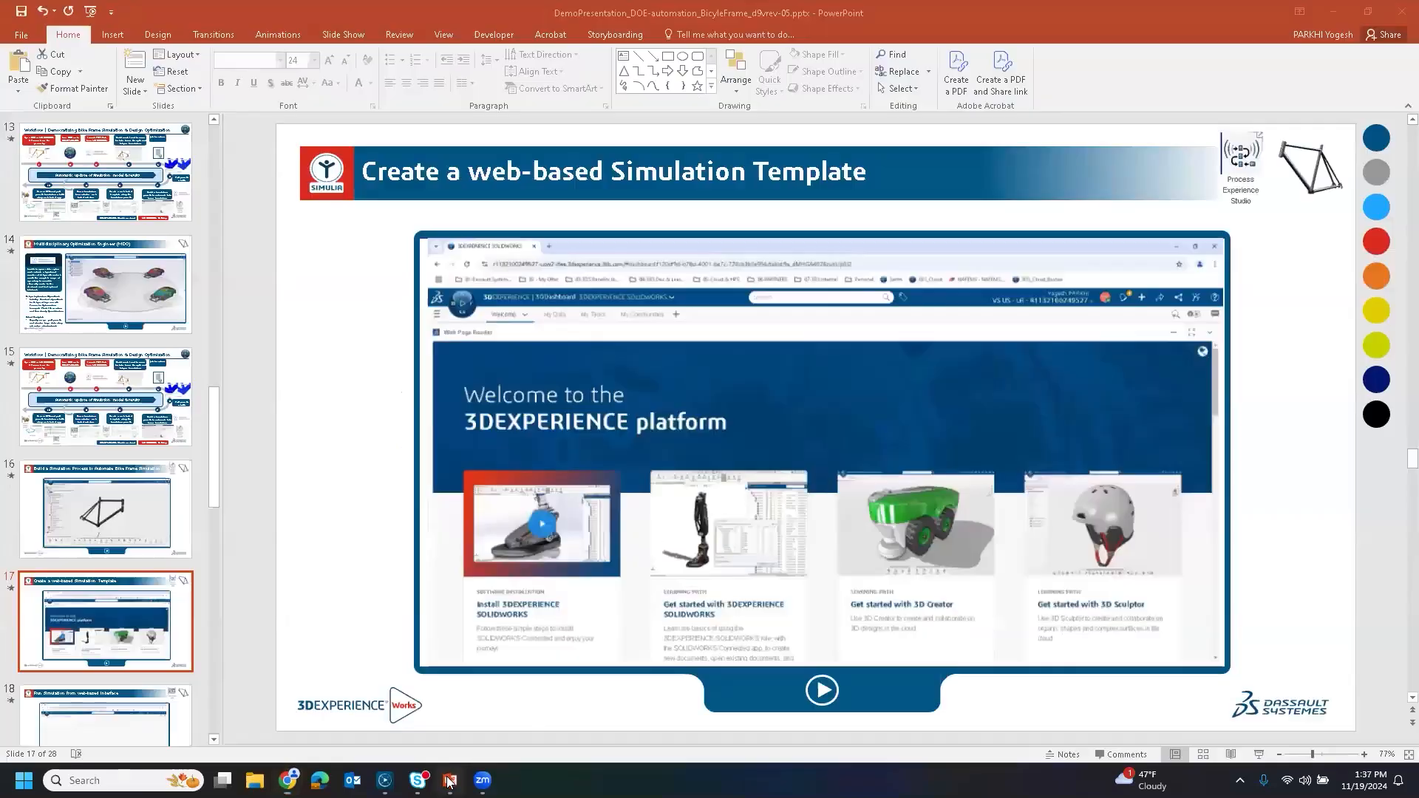
{"action": "left_click", "coordinate": [84, 693]}
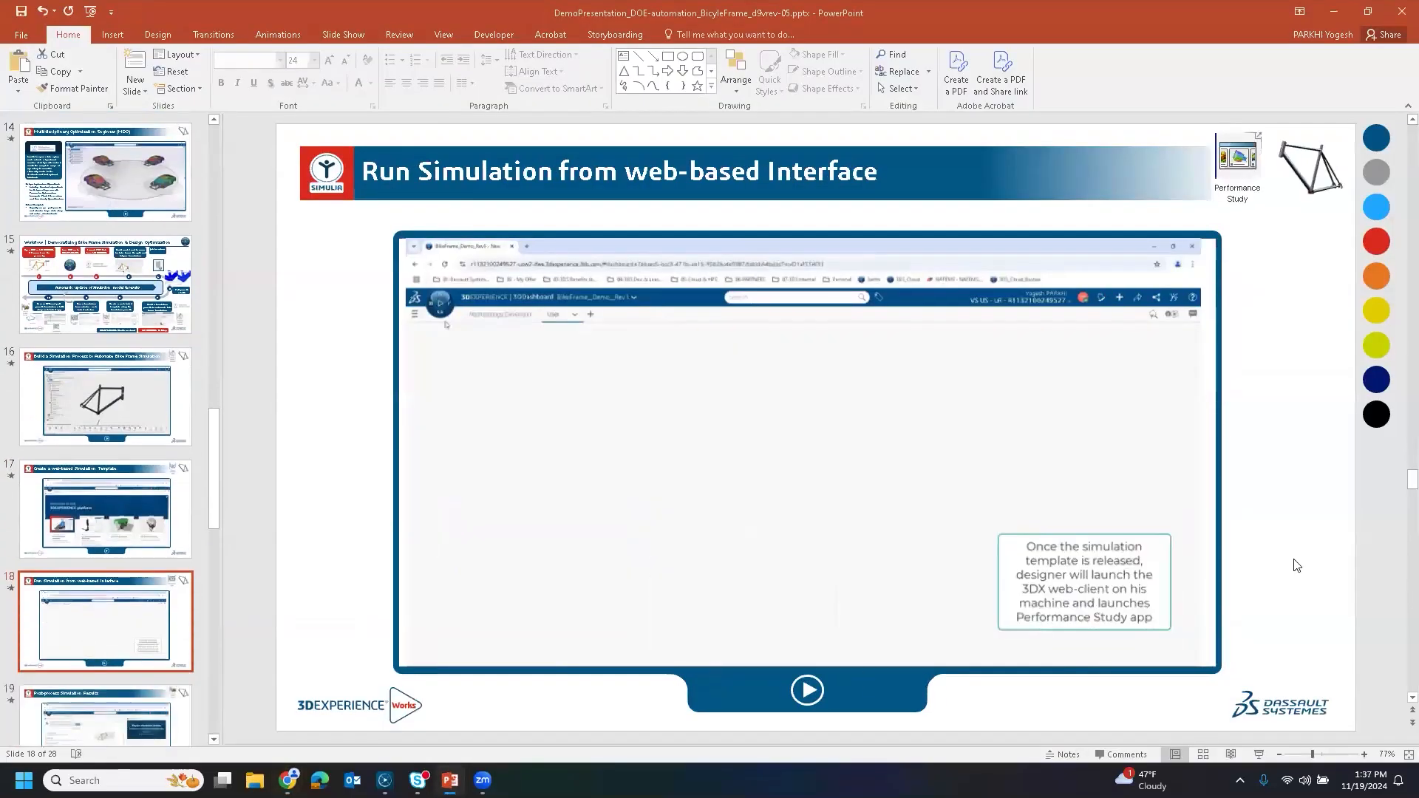
{"action": "left_click", "coordinate": [1259, 754]}
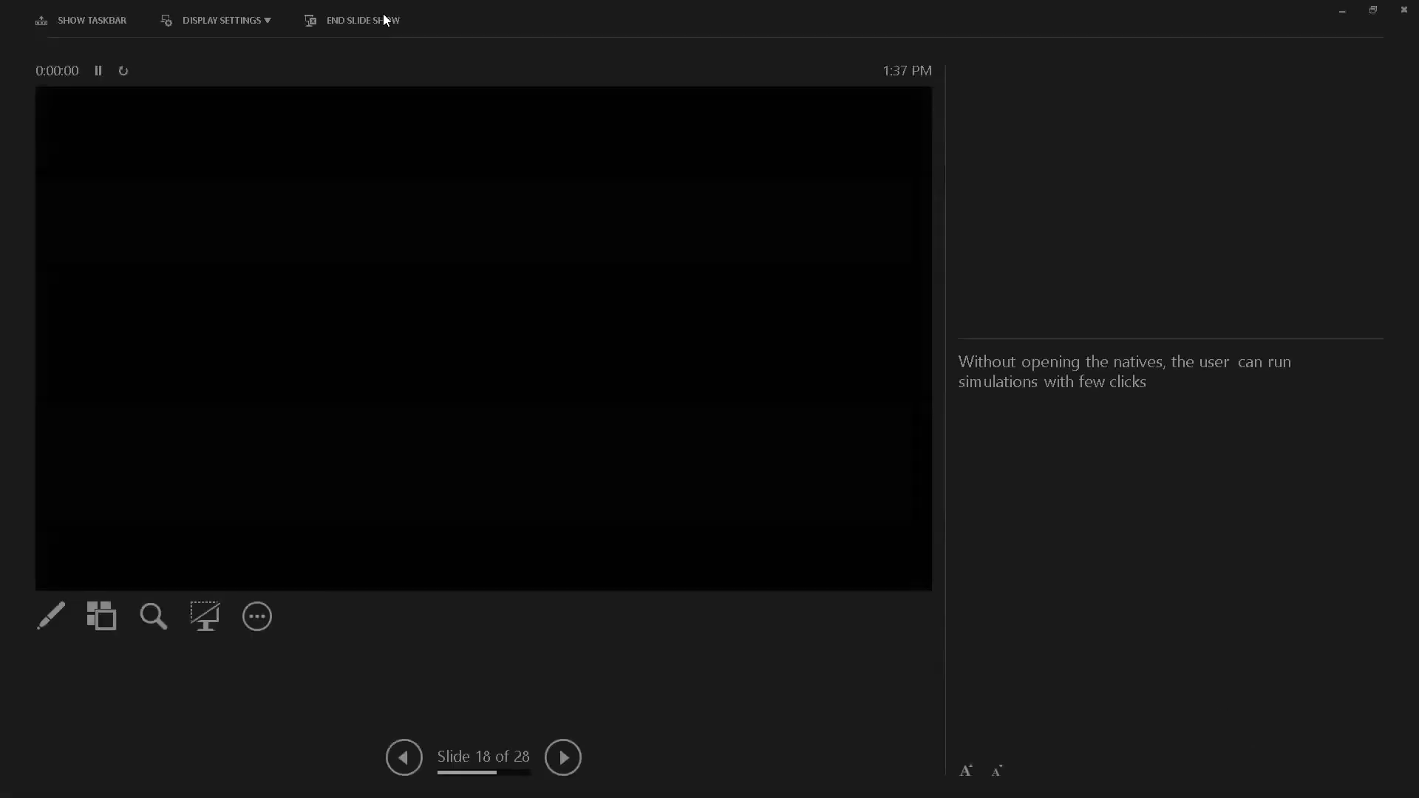
{"action": "left_click", "coordinate": [263, 23]}
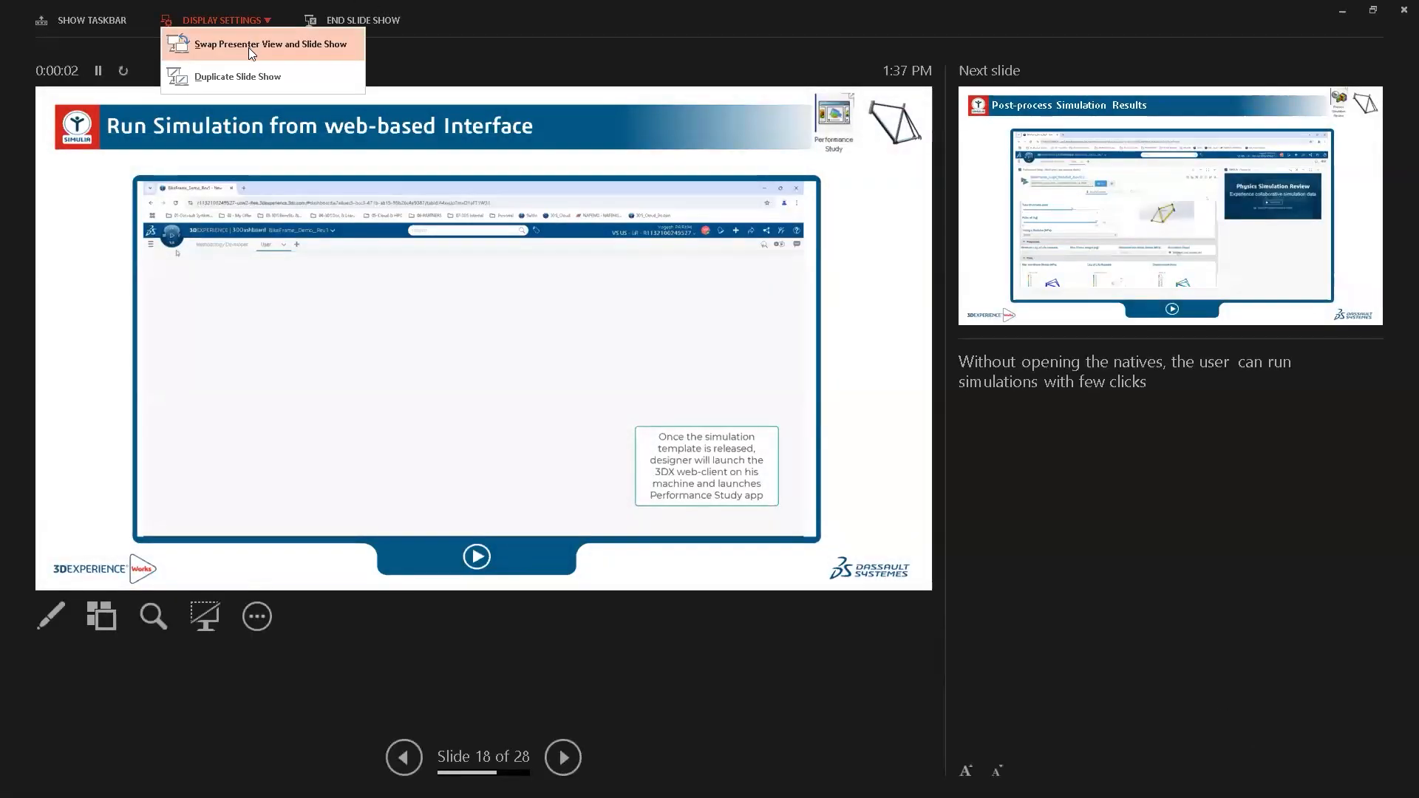
{"action": "left_click", "coordinate": [250, 45]}
{"action": "left_click", "coordinate": [649, 443]}
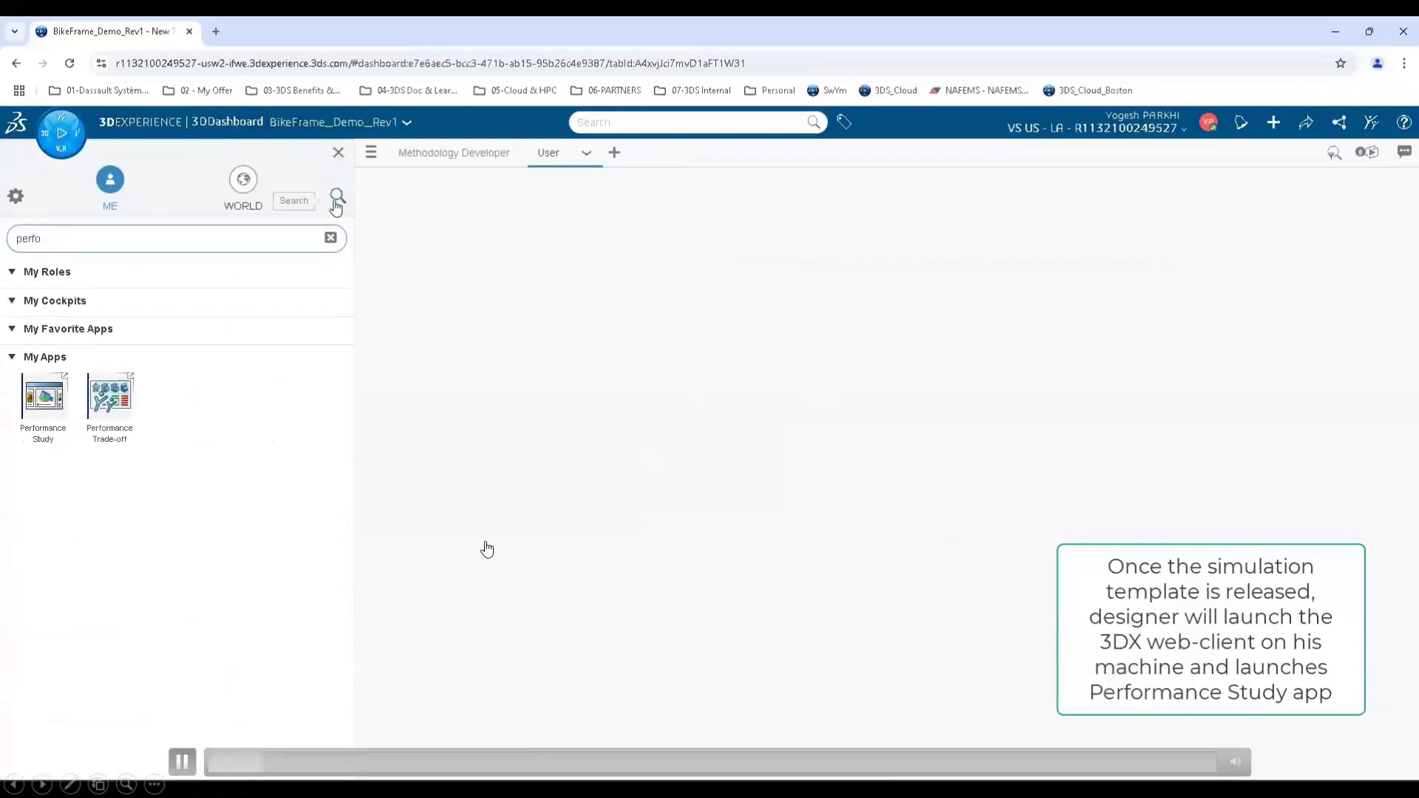
Step: Skip ahead in the slide's video and watch the simulation run, pausing to examine the updated responses and plots
{"action": "left_click", "coordinate": [717, 762]}
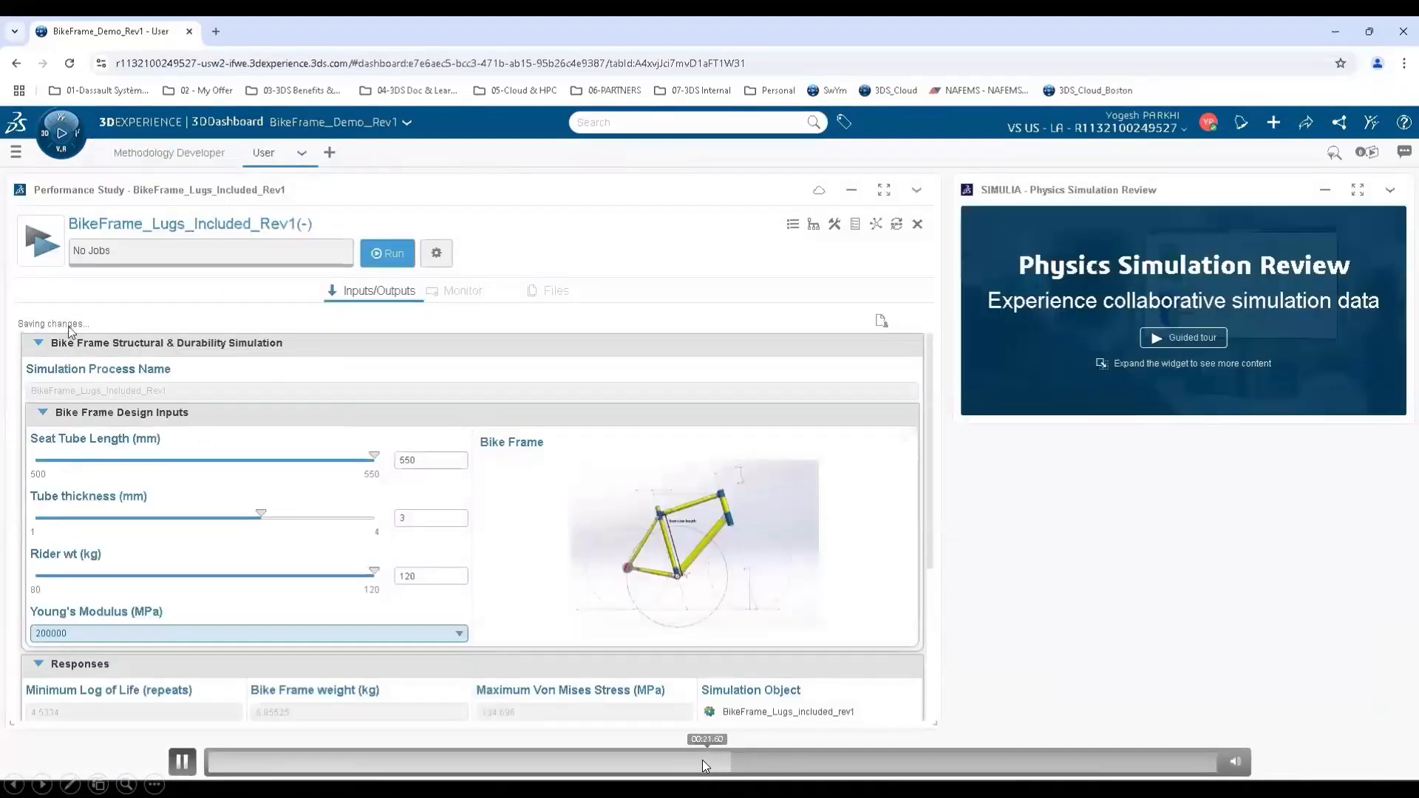
{"action": "left_click", "coordinate": [180, 762]}
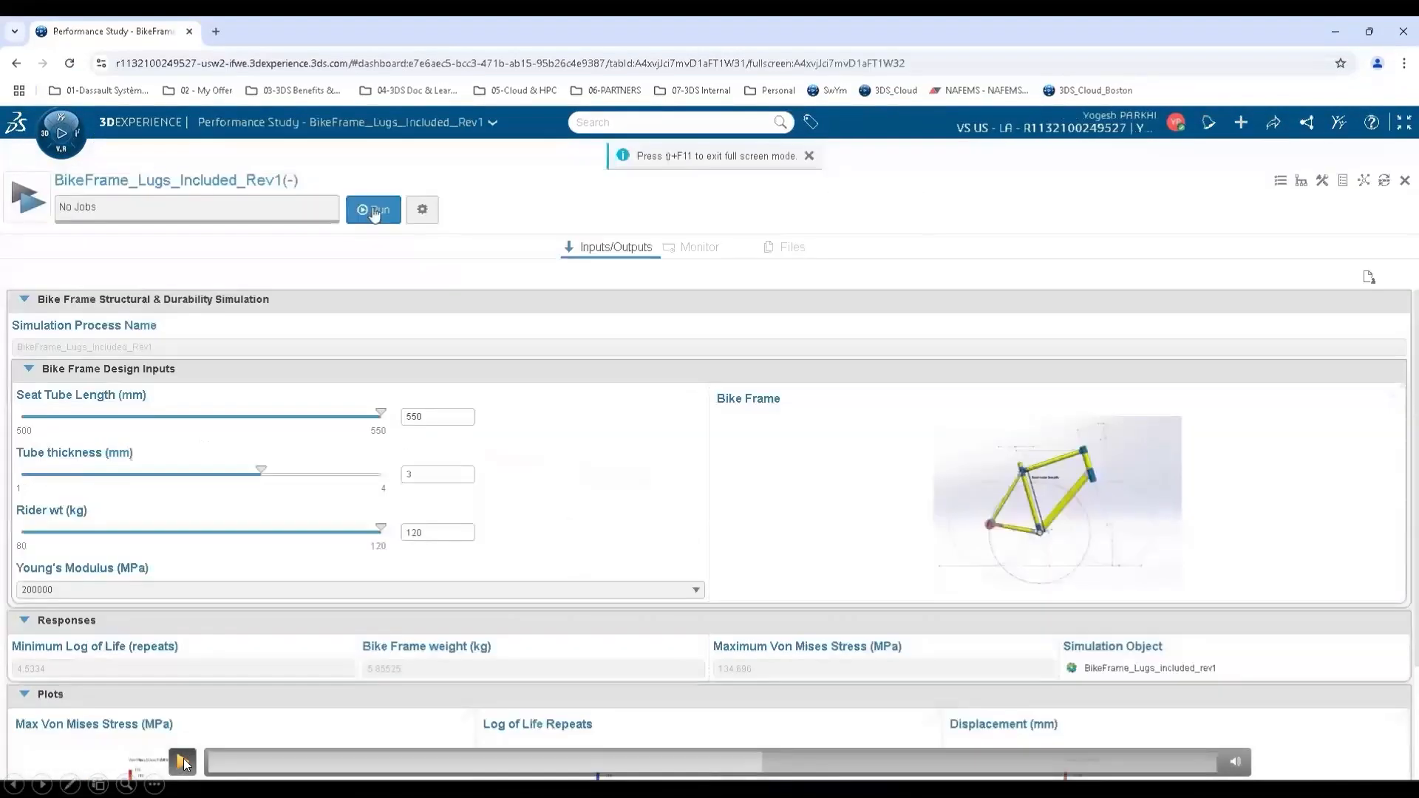
{"action": "left_click", "coordinate": [181, 761]}
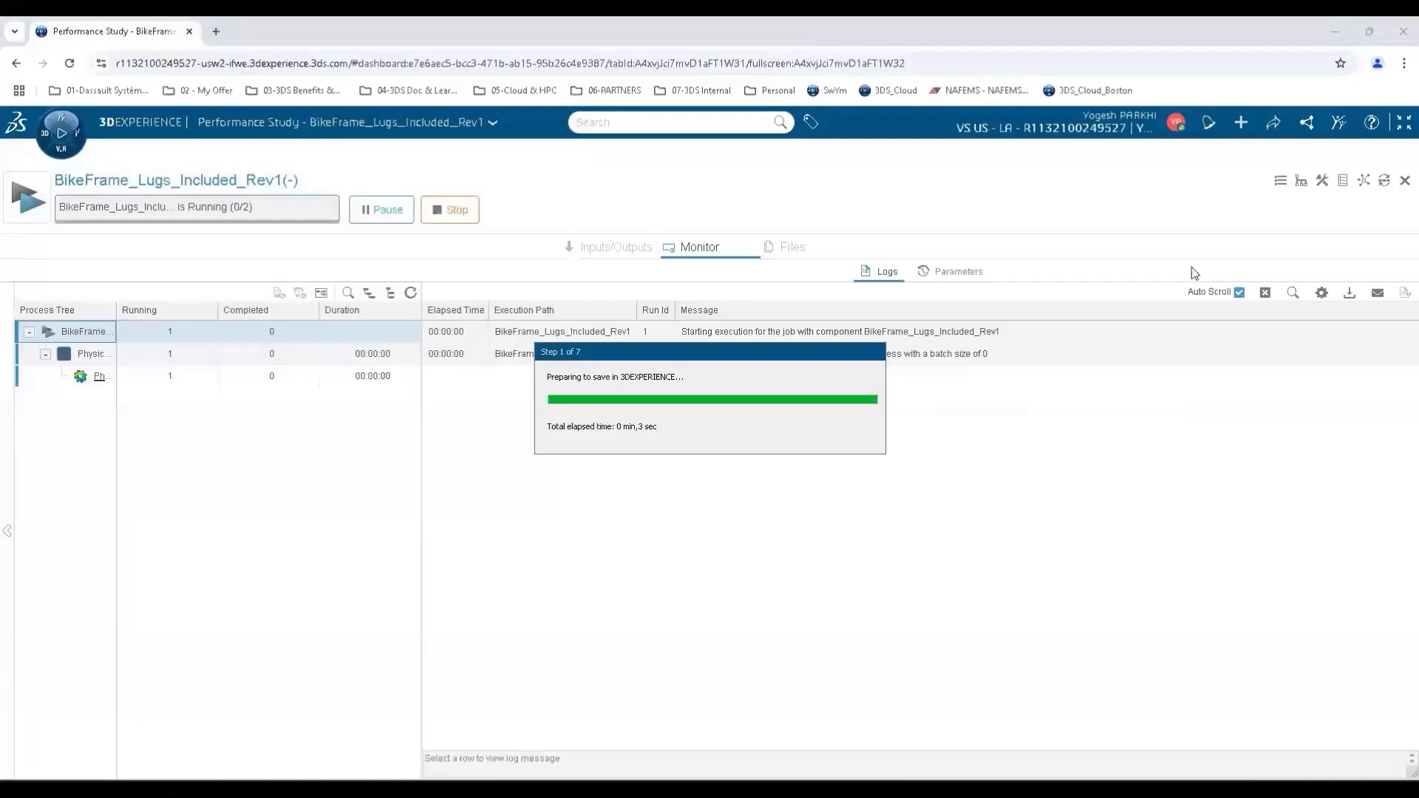
{"action": "mouse_move", "coordinate": [523, 650]}
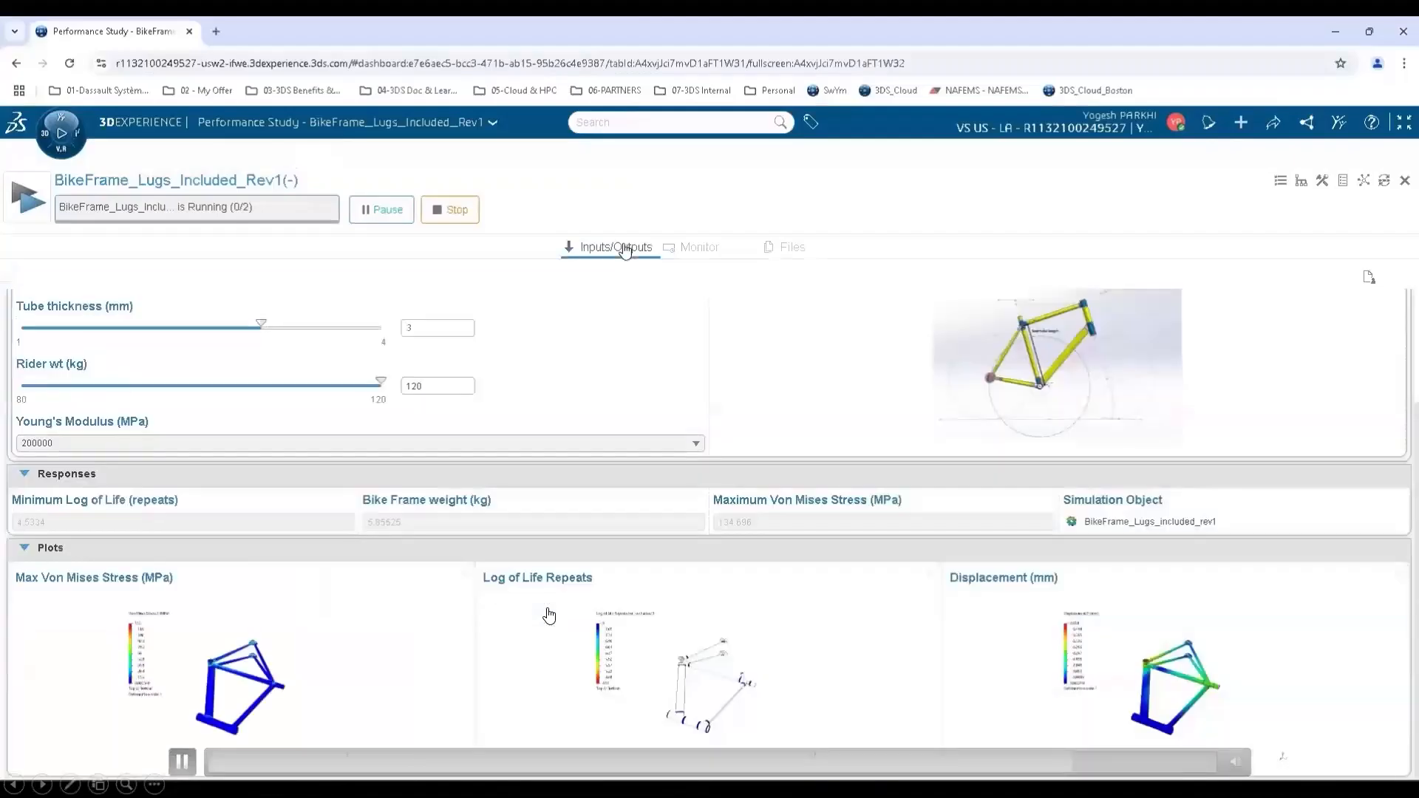
{"action": "left_click", "coordinate": [549, 616]}
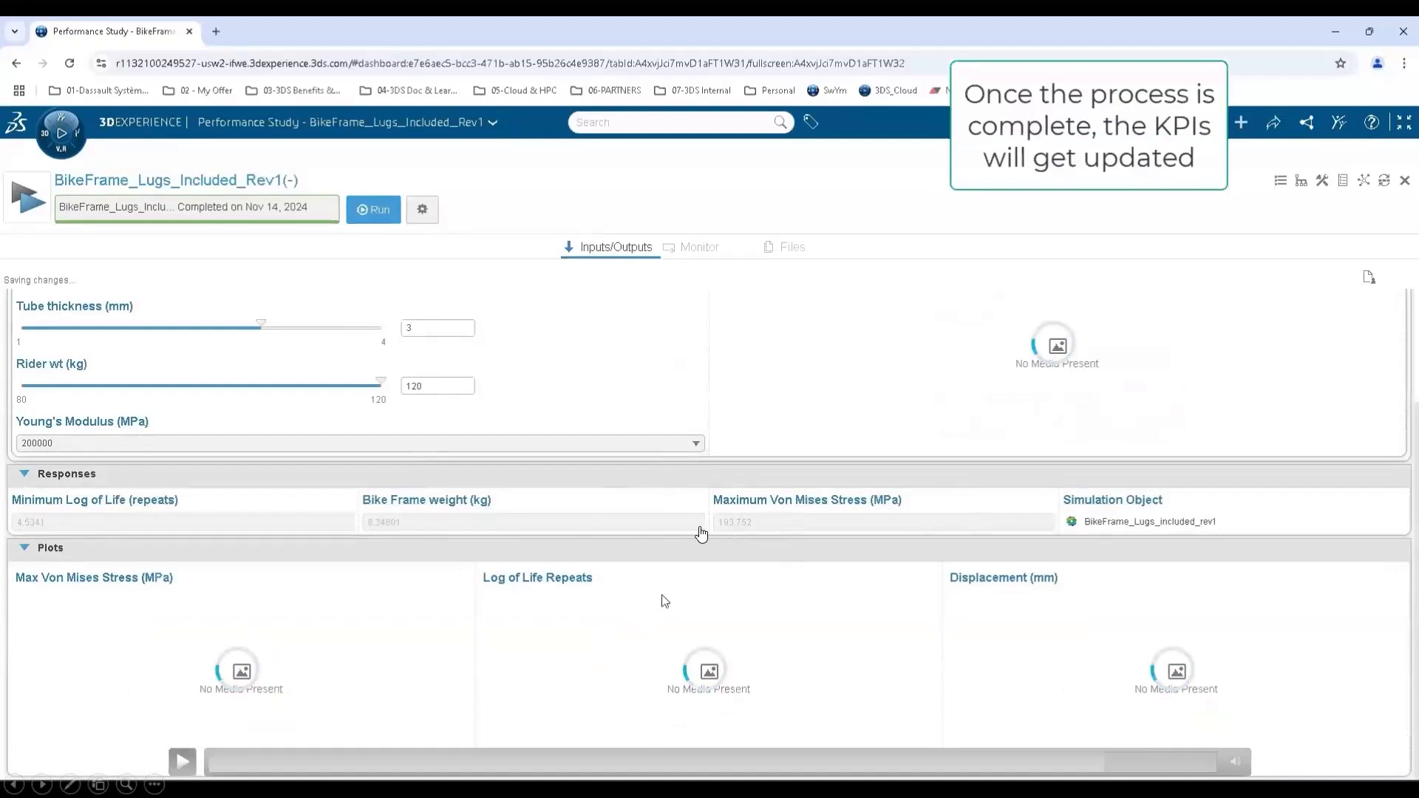
{"action": "left_click", "coordinate": [698, 527]}
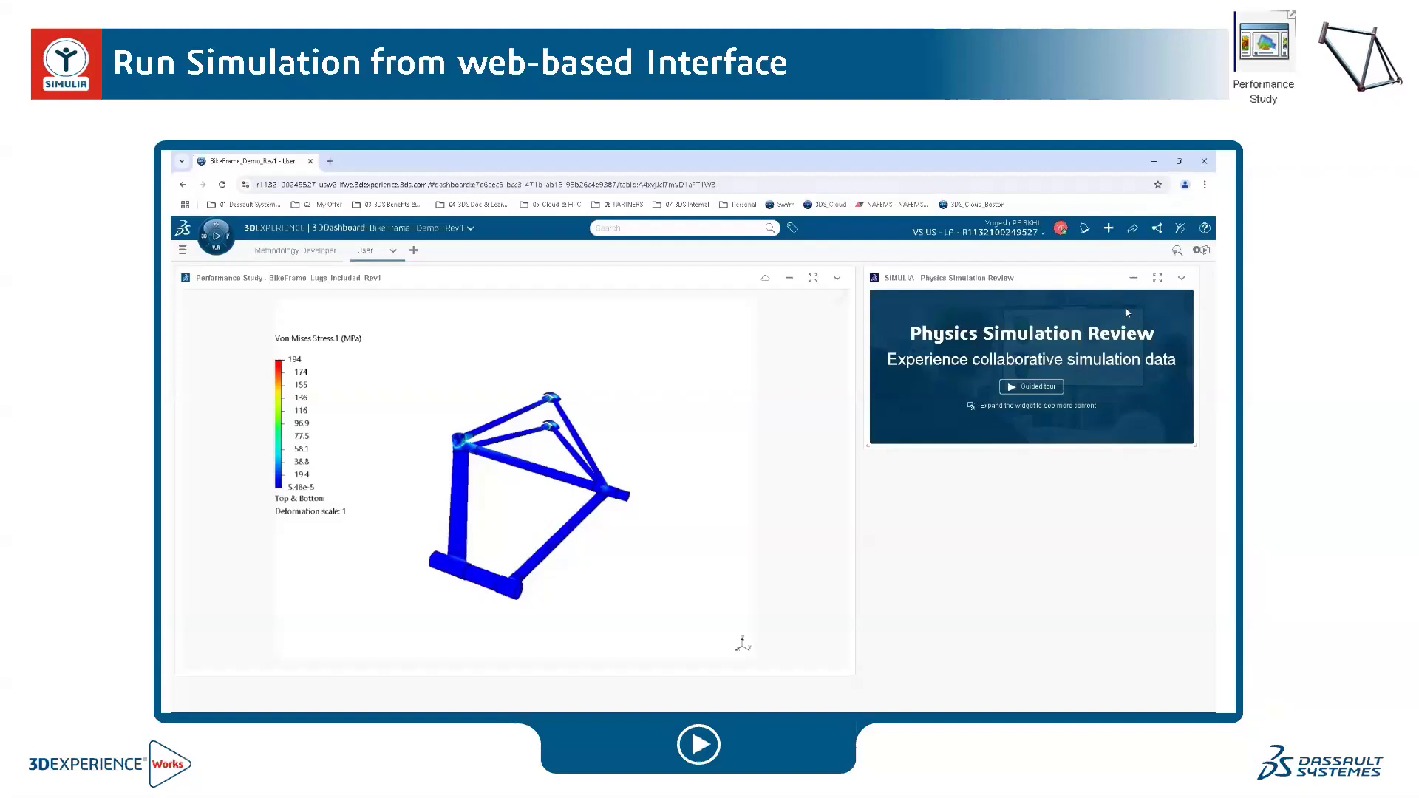
Step: End the slideshow, switch back to Chrome and restore the full-screen Performance Study widget to its dashboard size
{"action": "key", "text": "Escape"}
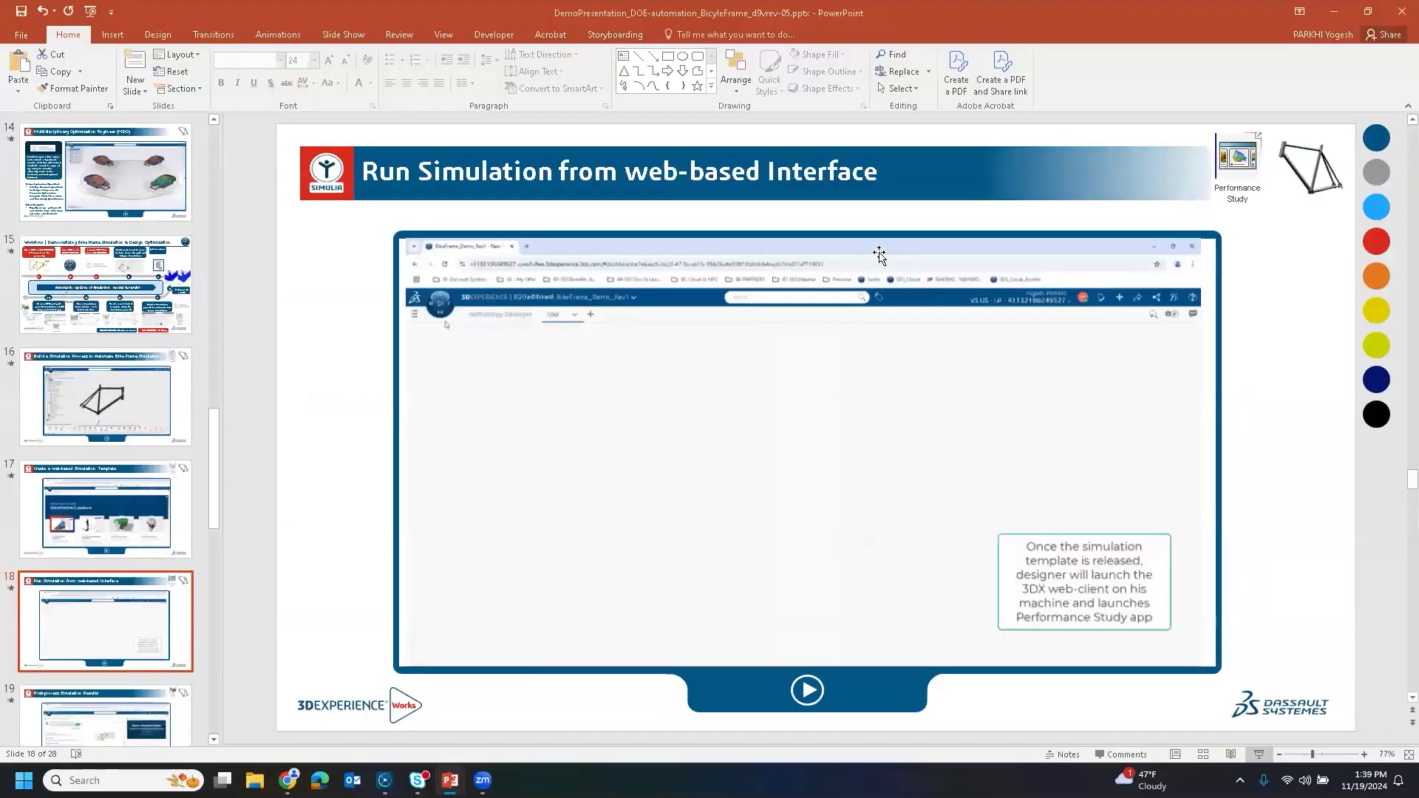
{"action": "left_click", "coordinate": [291, 781]}
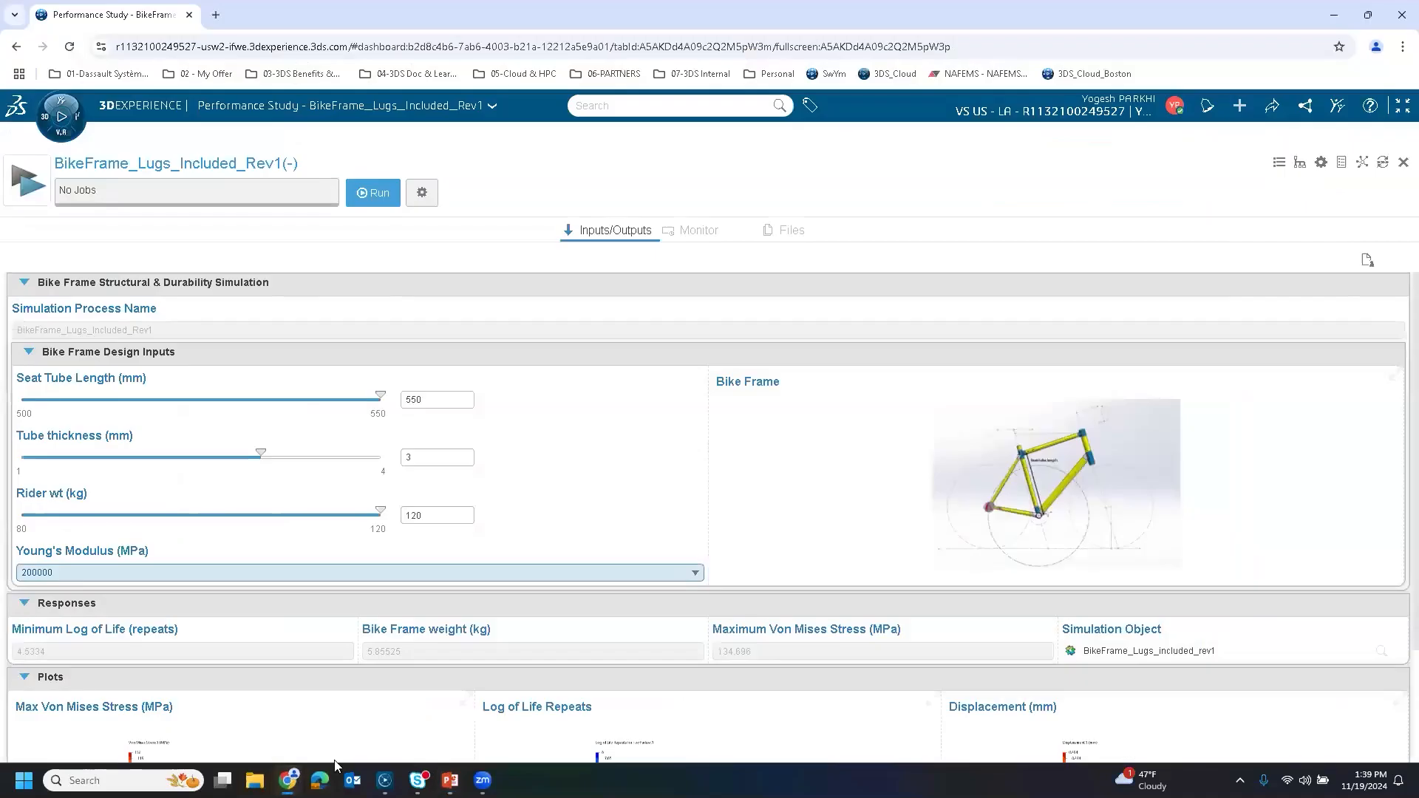
{"action": "left_click", "coordinate": [1399, 106]}
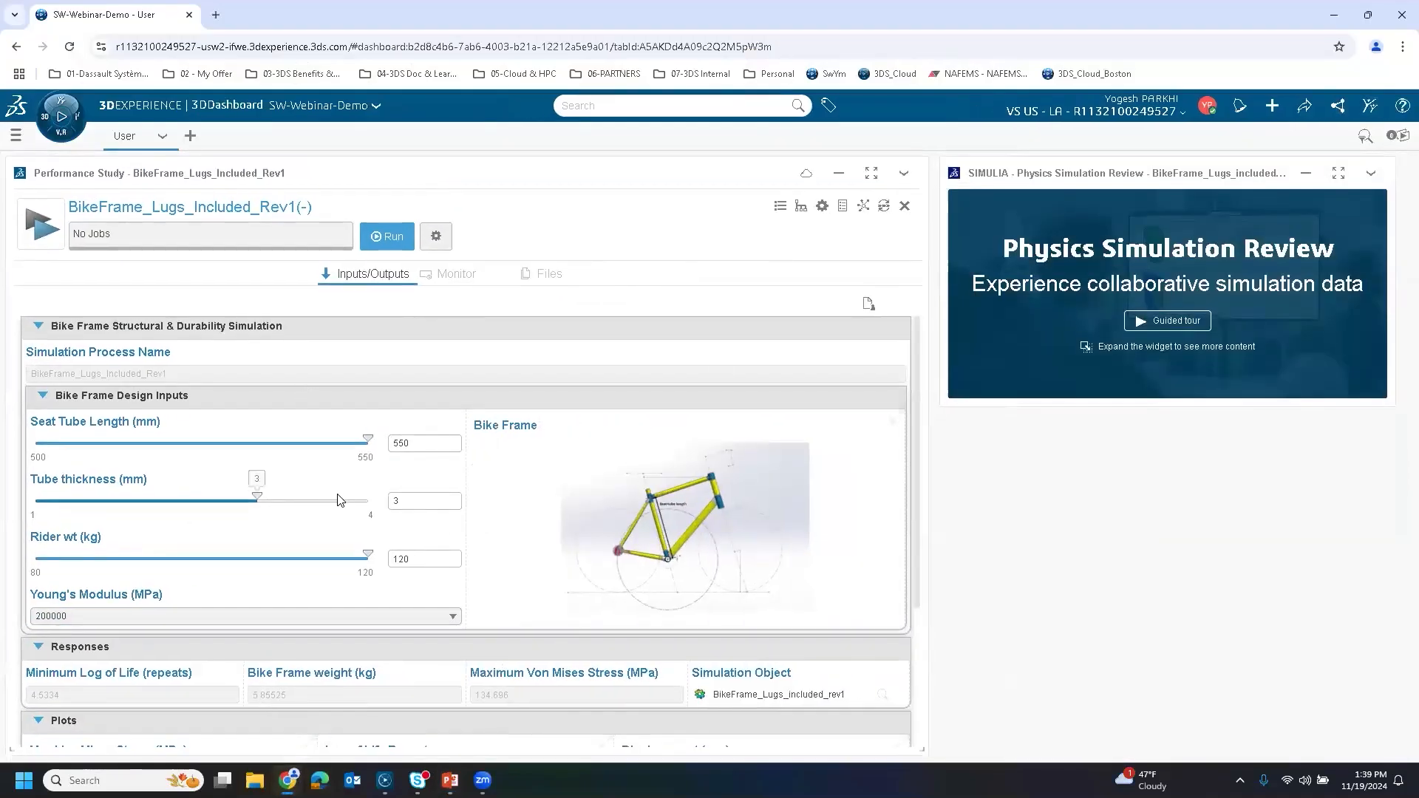
Step: Enlarge the Max Von Mises Stress plot to examine it and return to the Plots section
{"action": "scroll", "coordinate": [340, 501], "scroll_direction": "down", "scroll_amount": 3}
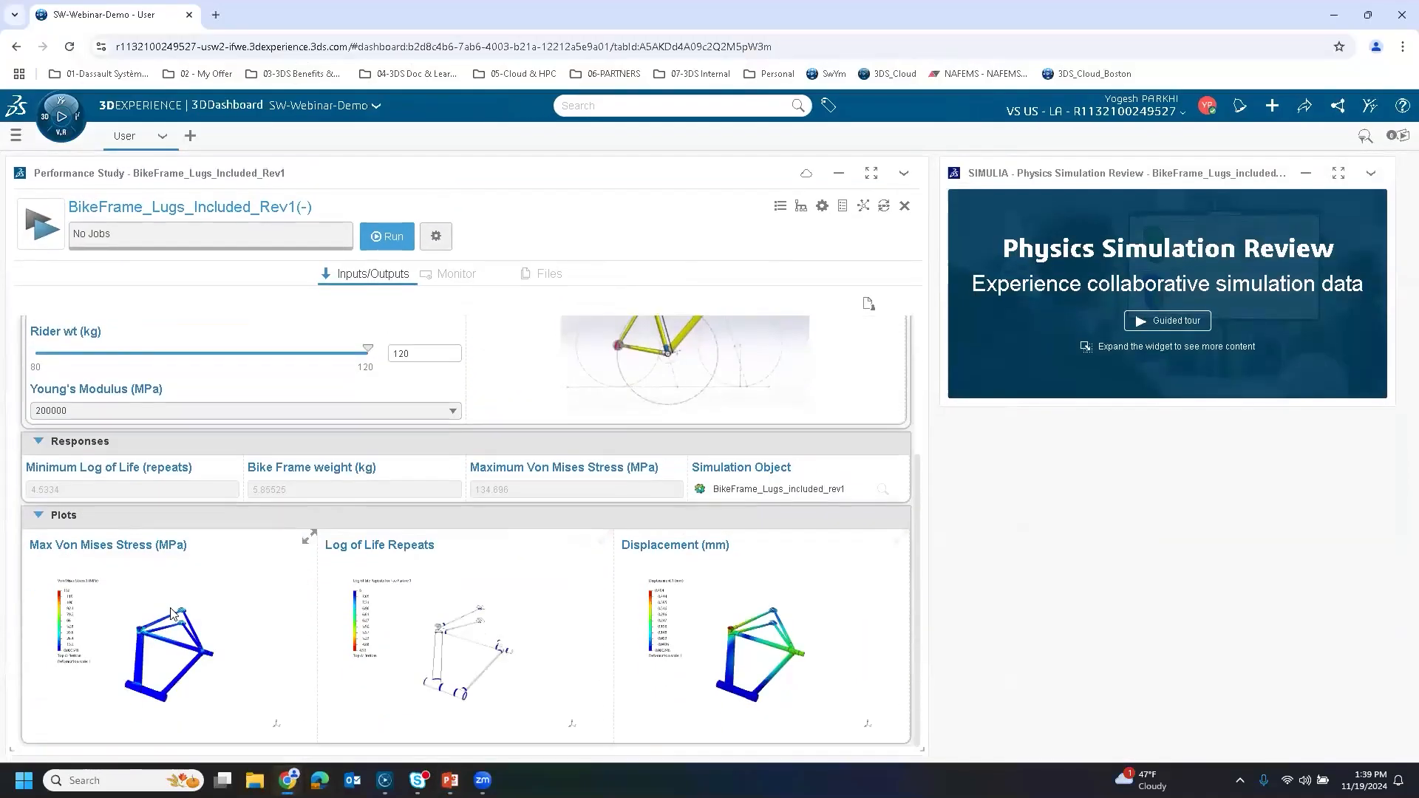
{"action": "left_click", "coordinate": [312, 533]}
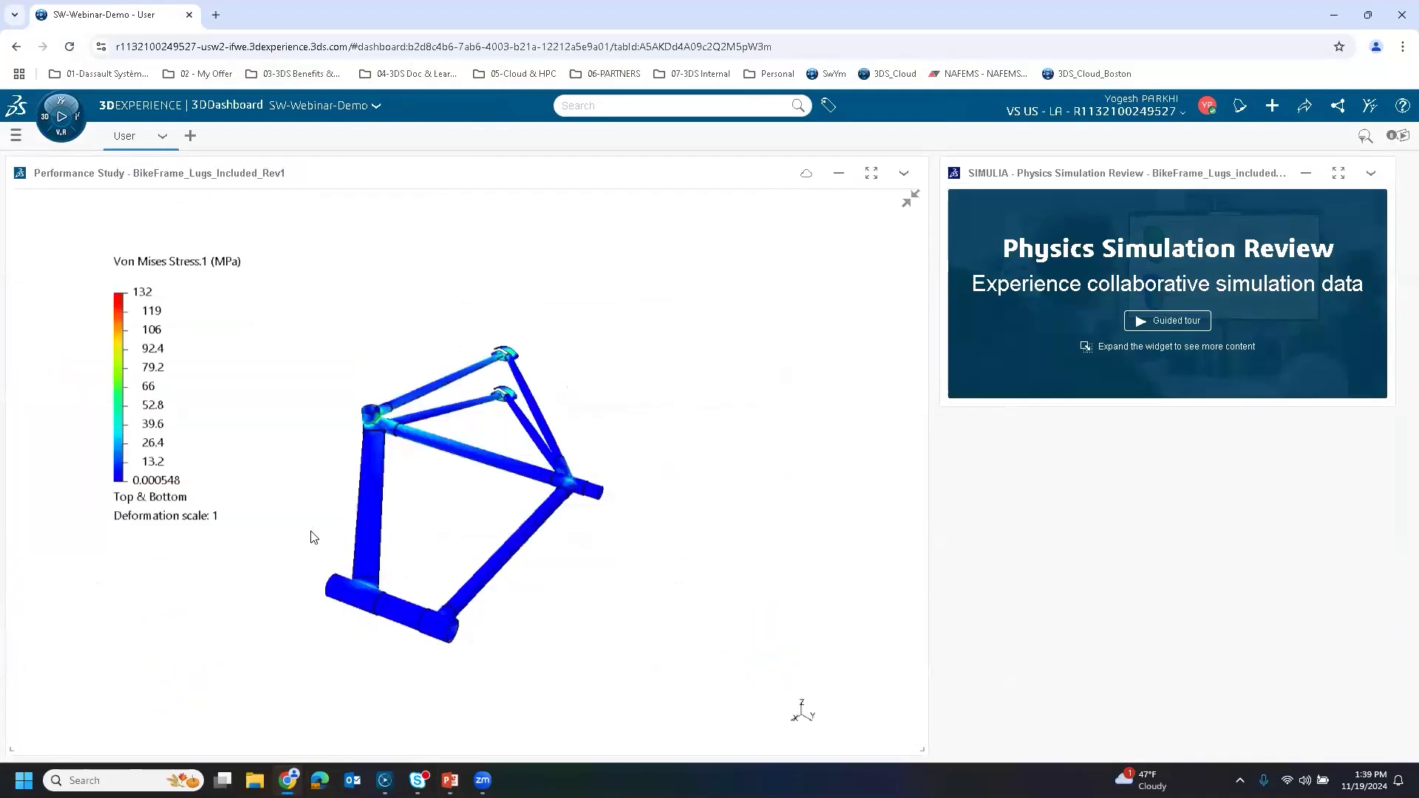
{"action": "left_click", "coordinate": [911, 198]}
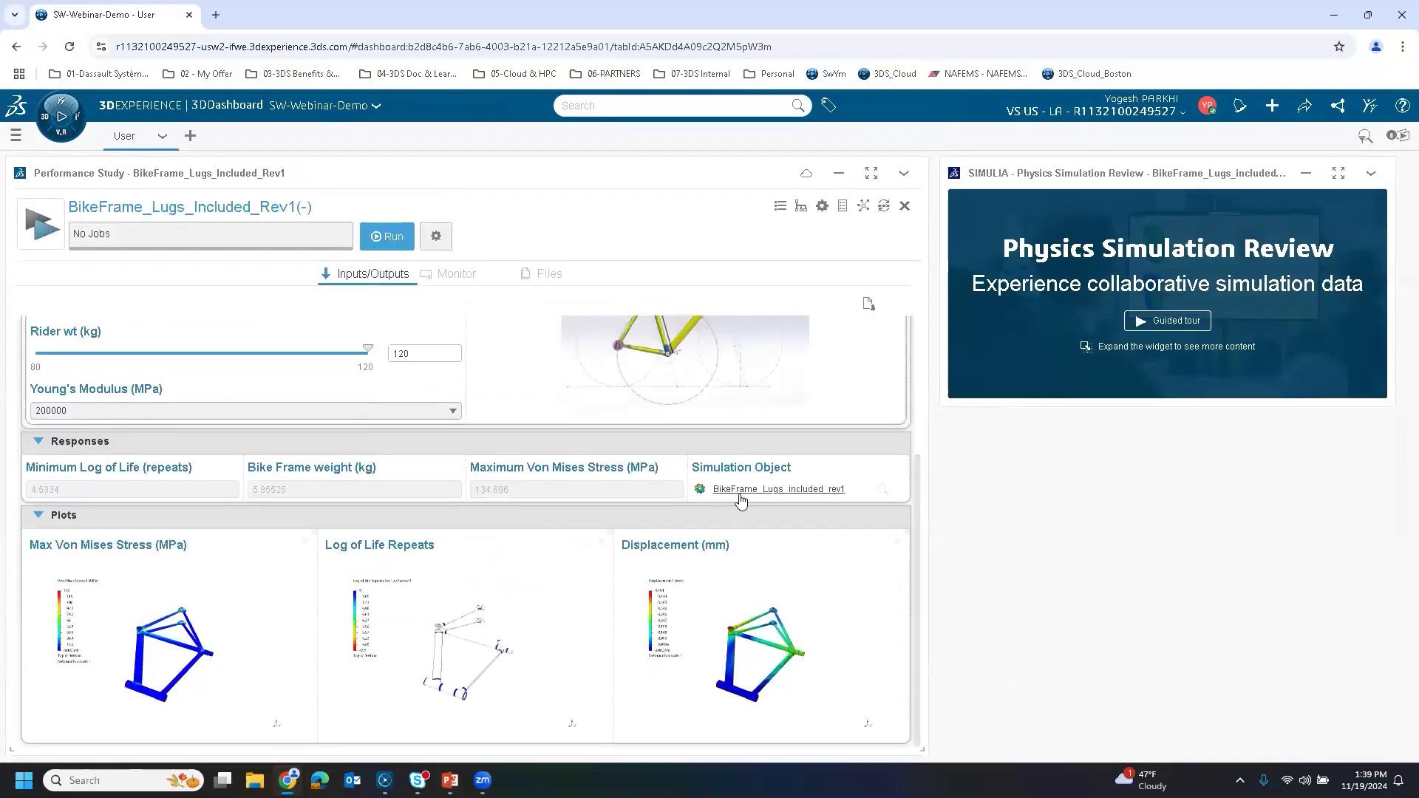
Step: Load the BikeFrame_Lugs_included_rev1 simulation object into the Physics Simulation Review widget and maximize that widget
{"action": "left_click_drag", "start_coordinate": [733, 494], "coordinate": [1120, 281]}
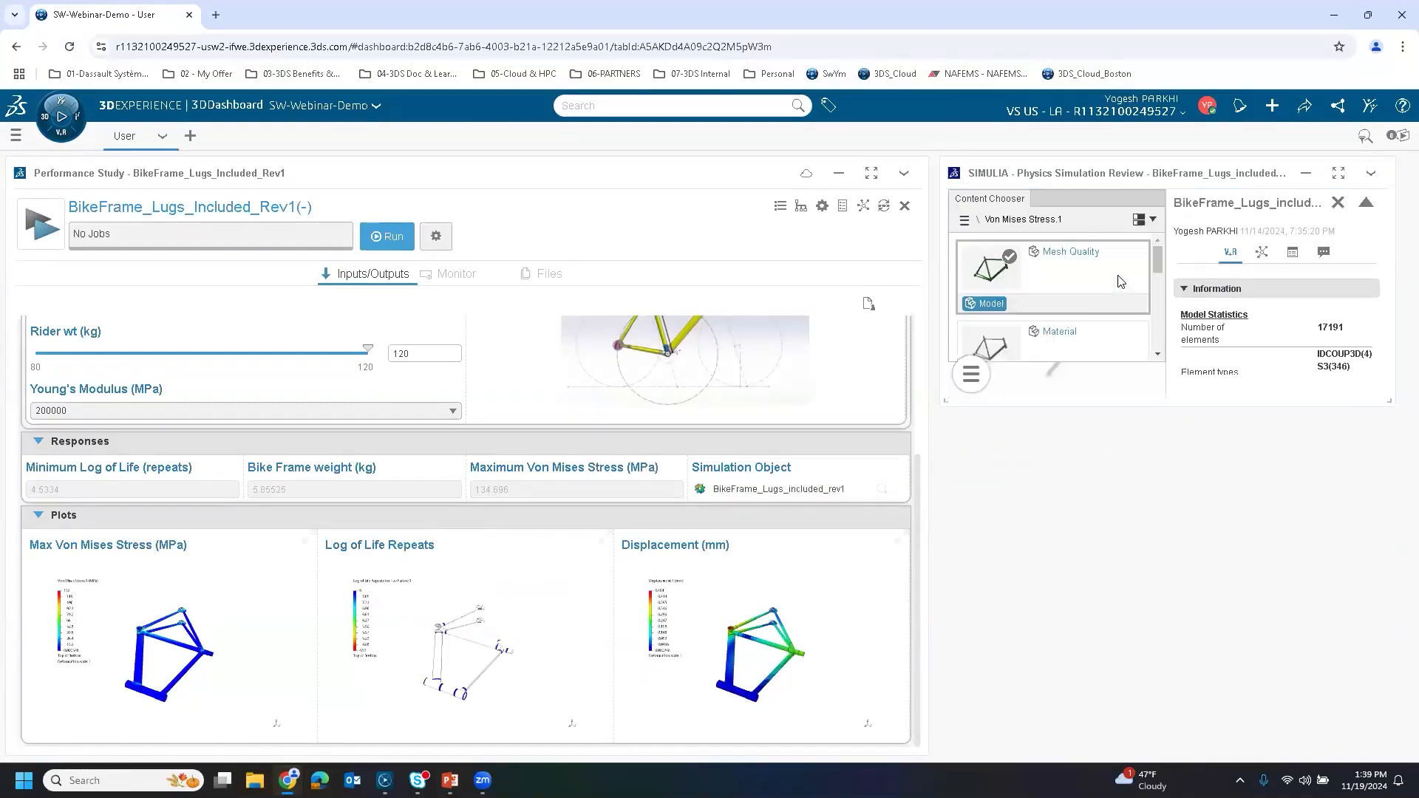
{"action": "left_click", "coordinate": [1338, 201]}
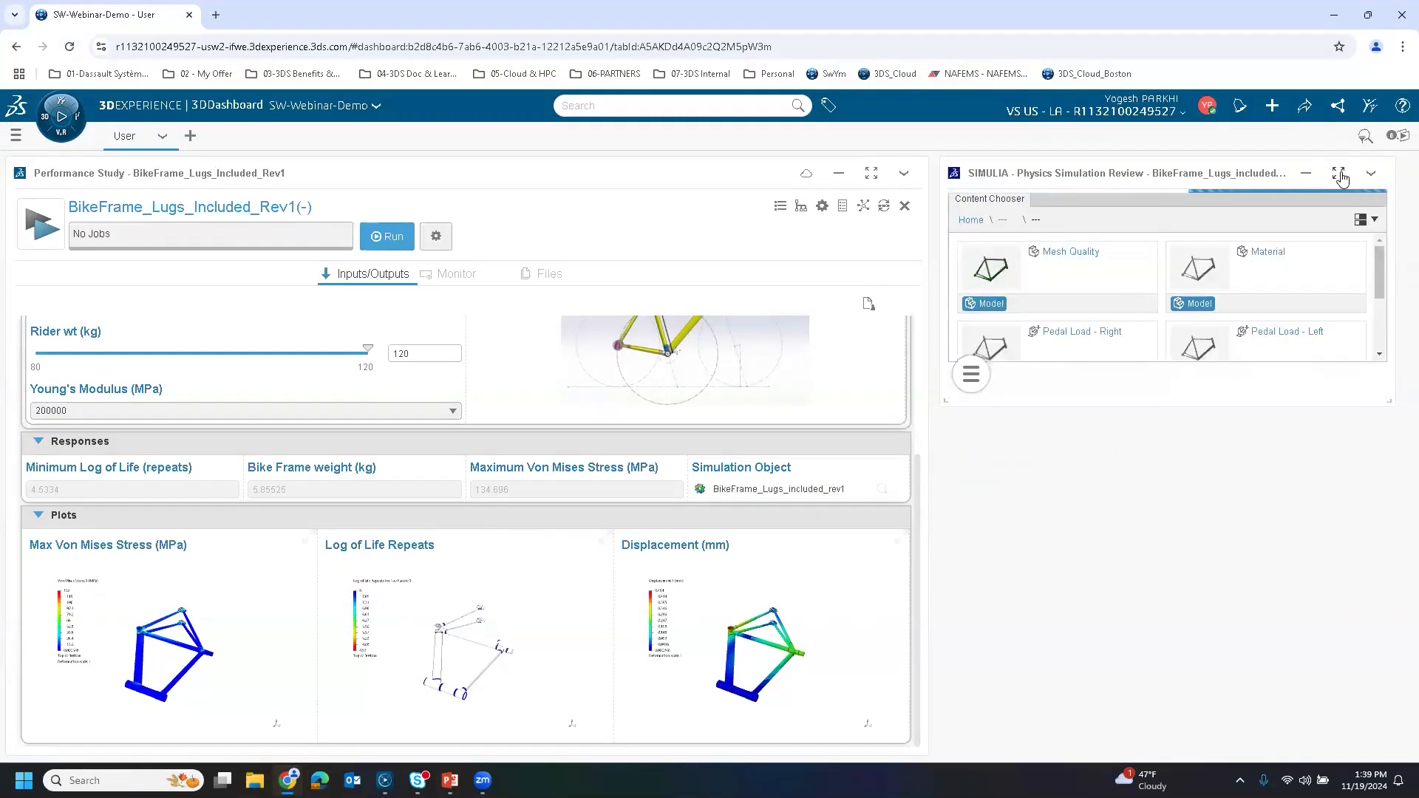
{"action": "left_click", "coordinate": [1339, 173]}
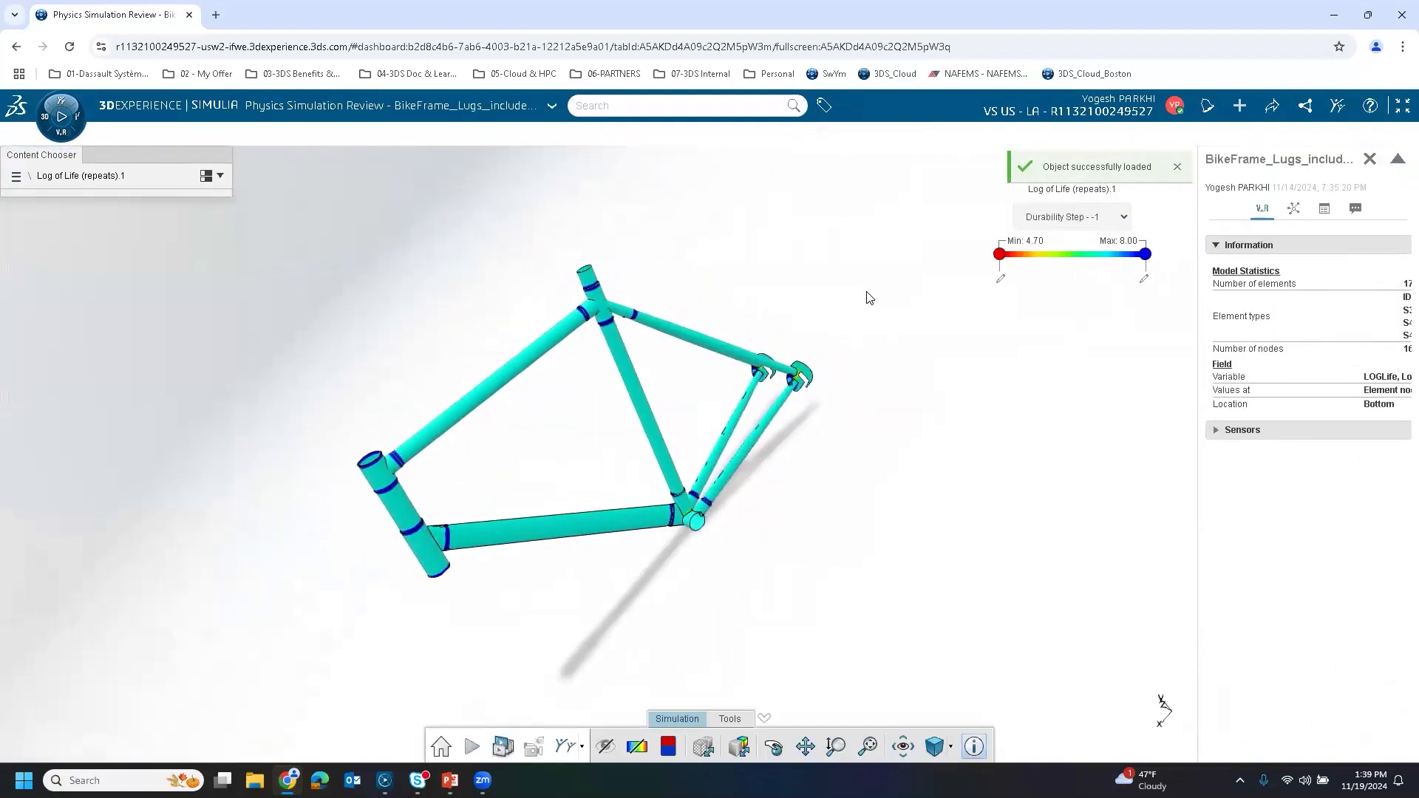
Step: Mark the minimum and maximum values on the Log of Life plot and examine the frame joint around the minimum
{"action": "middle_click_drag", "start_coordinate": [736, 325], "coordinate": [636, 770]}
{"action": "left_click", "coordinate": [668, 748]}
{"action": "mouse_move", "coordinate": [627, 495]}
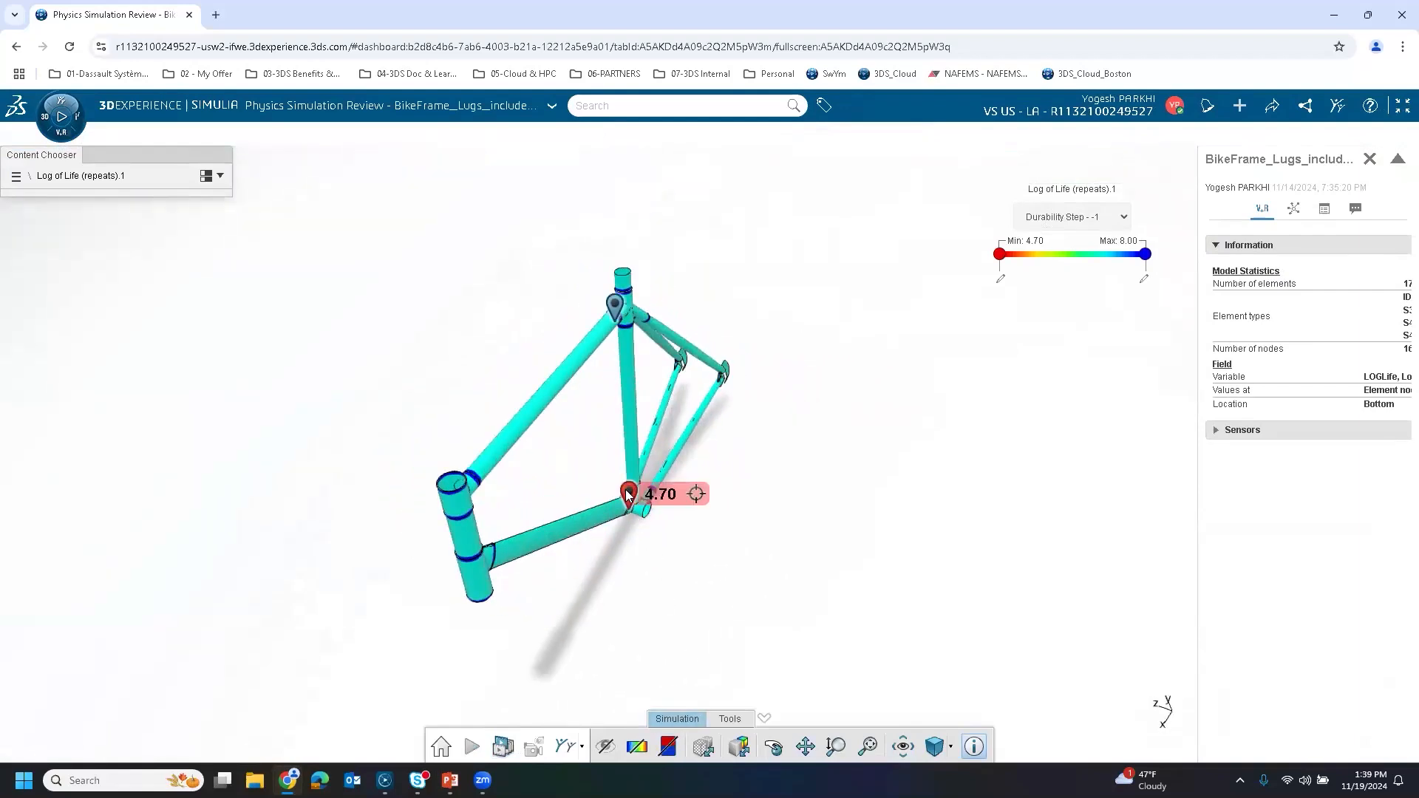
{"action": "left_click", "coordinate": [694, 495]}
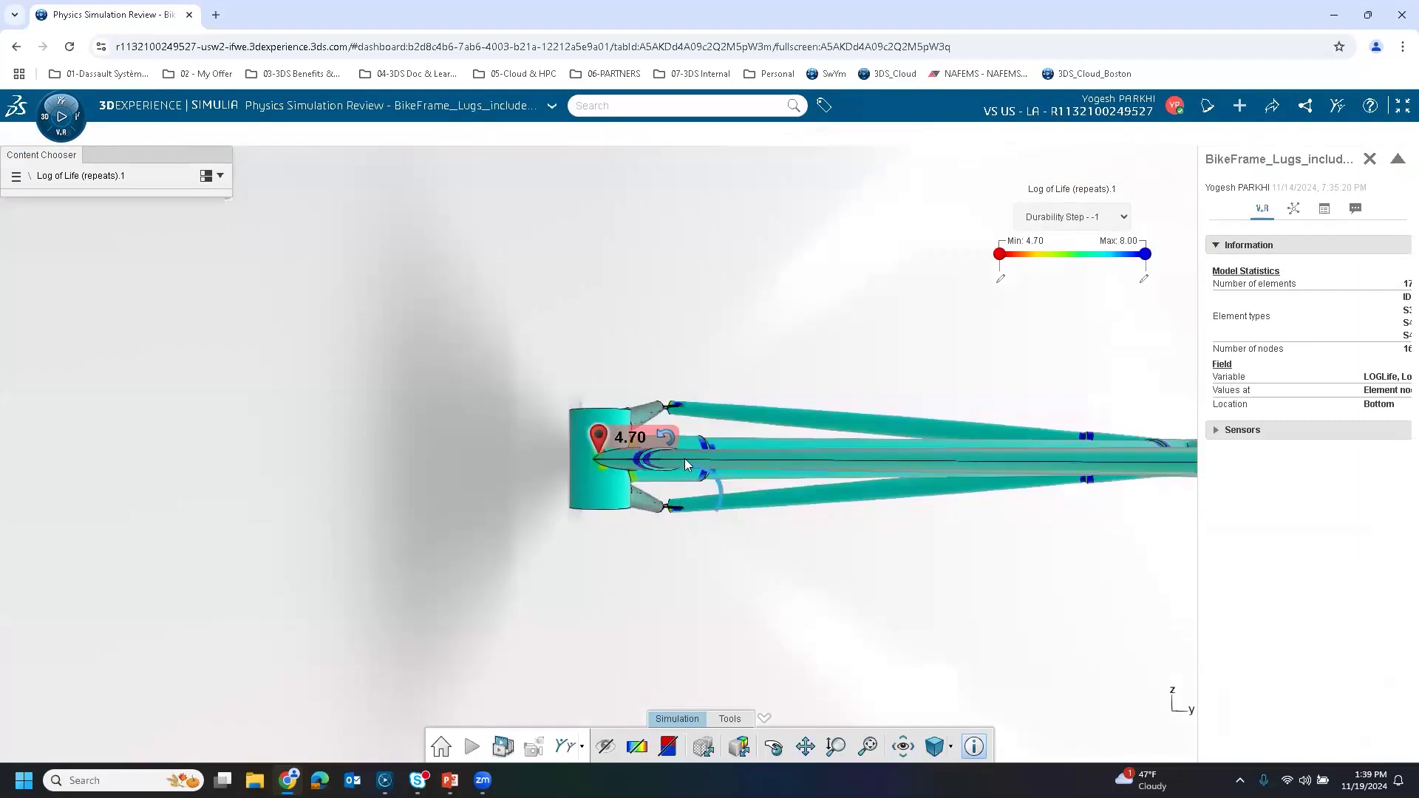
{"action": "middle_click_drag", "start_coordinate": [808, 339], "coordinate": [923, 311]}
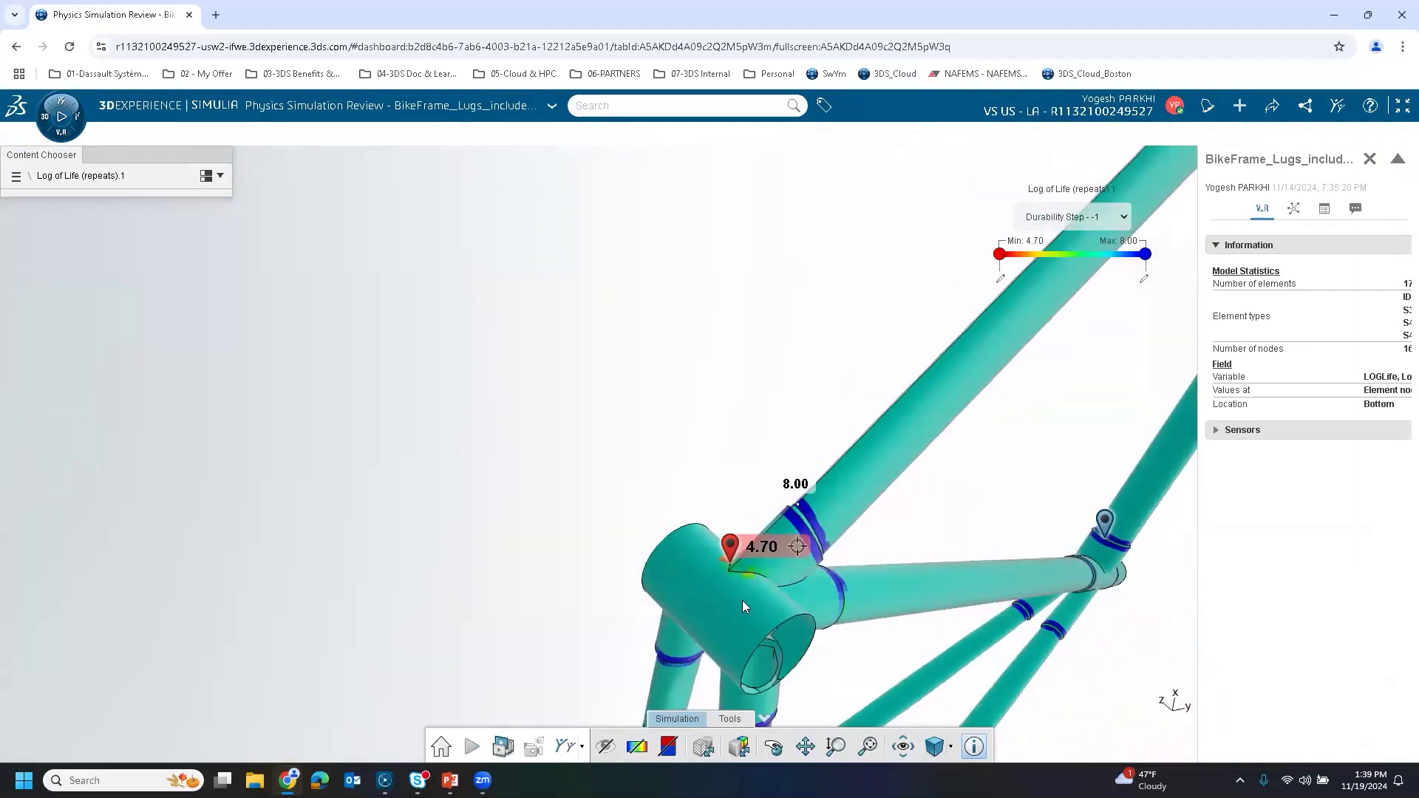
{"action": "scroll", "coordinate": [740, 595], "scroll_direction": "up", "scroll_amount": 5}
{"action": "middle_click_drag", "start_coordinate": [691, 473], "coordinate": [710, 495]}
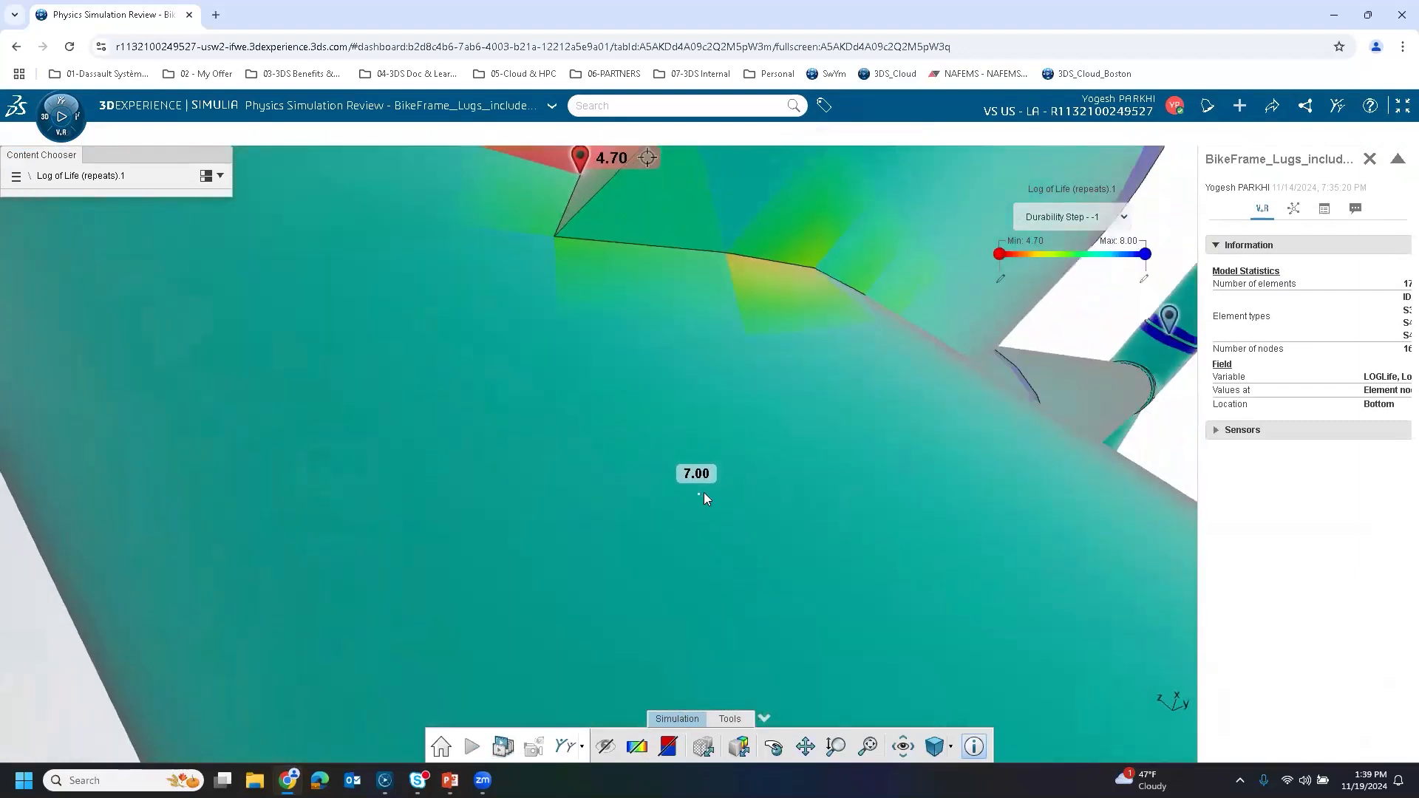
{"action": "scroll", "coordinate": [725, 500], "scroll_direction": "down", "scroll_amount": 5}
{"action": "mouse_move", "coordinate": [724, 436]}
{"action": "middle_mouse_down"}
{"action": "mouse_move", "coordinate": [566, 524]}
{"action": "mouse_move", "coordinate": [703, 304]}
{"action": "mouse_move", "coordinate": [600, 330]}
{"action": "middle_mouse_up"}
{"action": "scroll", "coordinate": [566, 525], "scroll_direction": "down", "scroll_amount": 5}
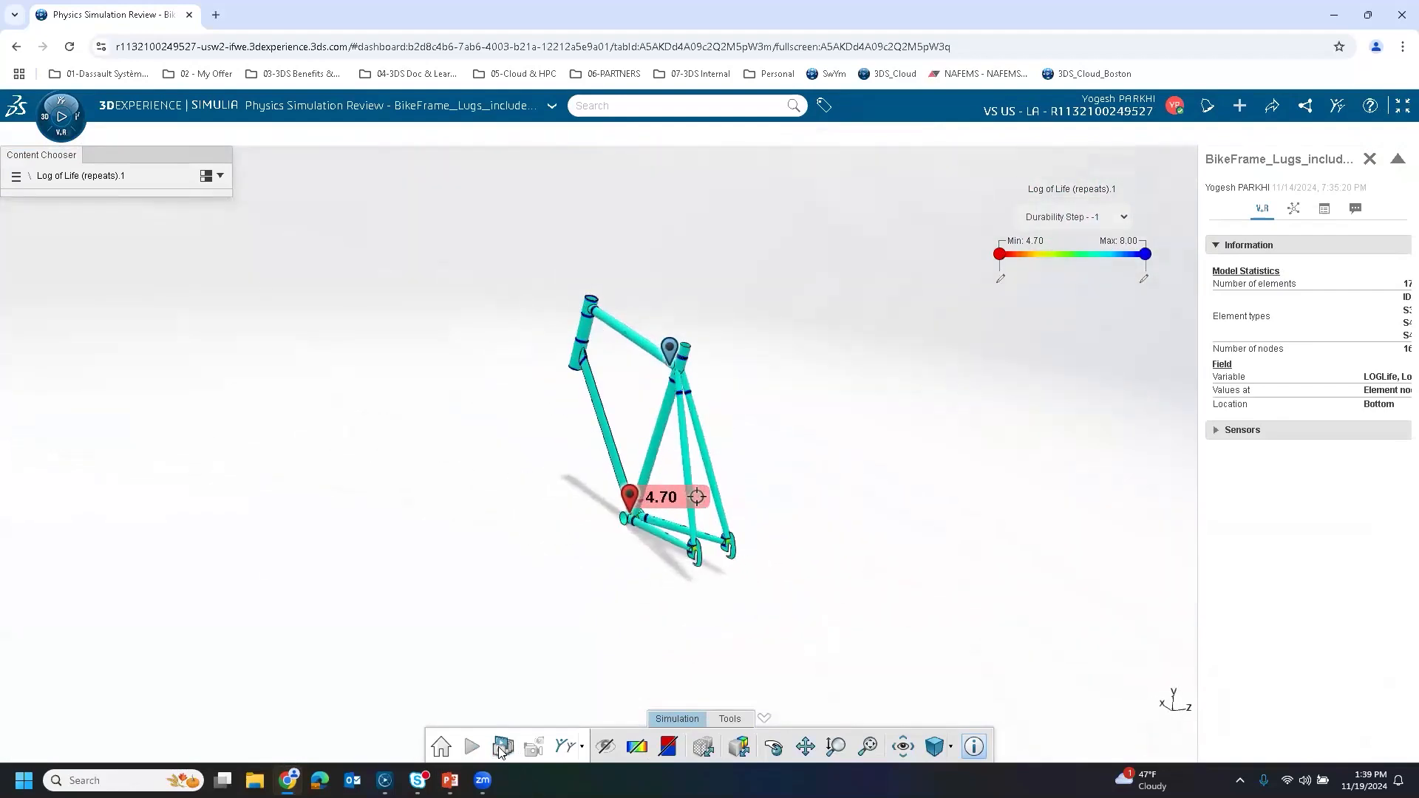
Step: Expand and widen the Content Chooser, displaying the frame's Mesh Quality and Material models
{"action": "left_click", "coordinate": [502, 747]}
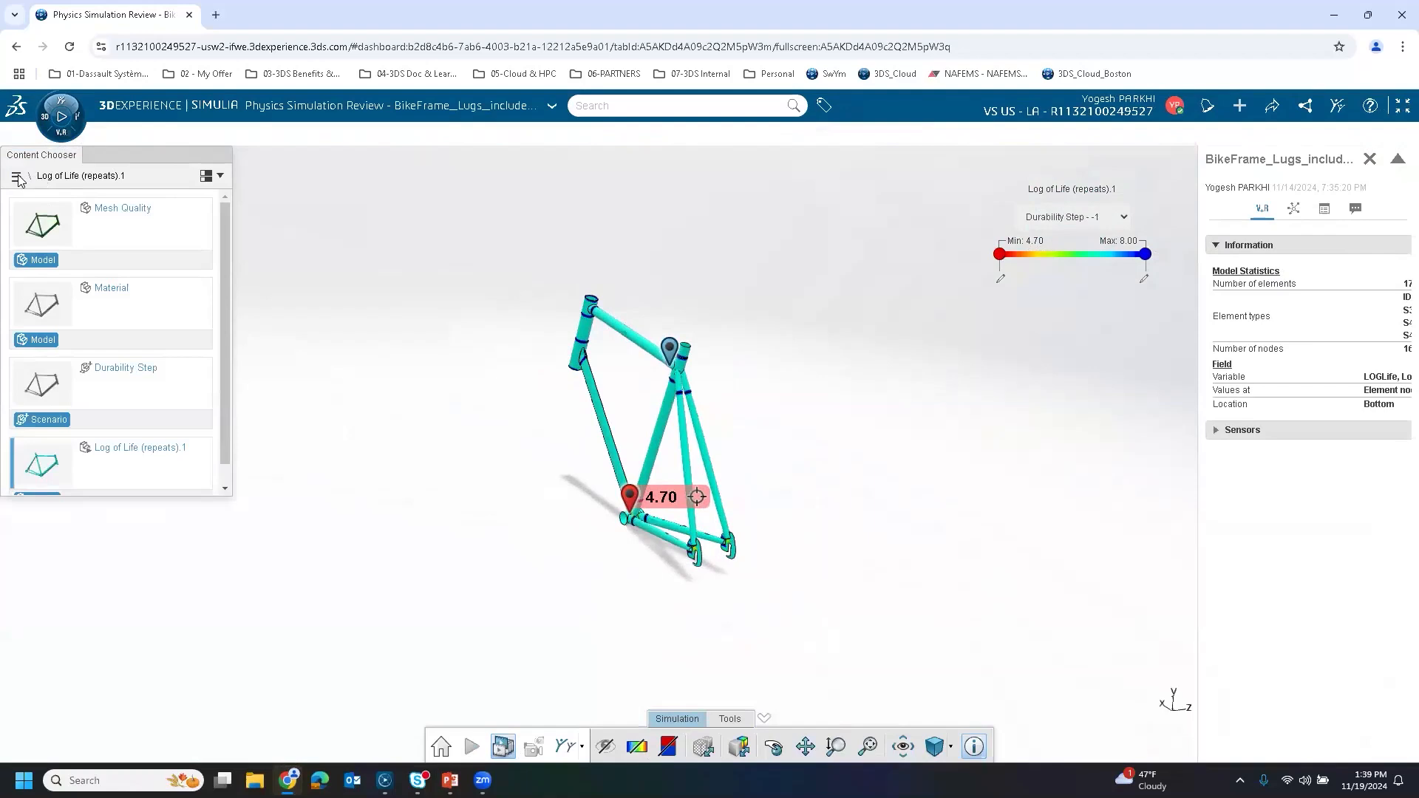
{"action": "left_click", "coordinate": [115, 216]}
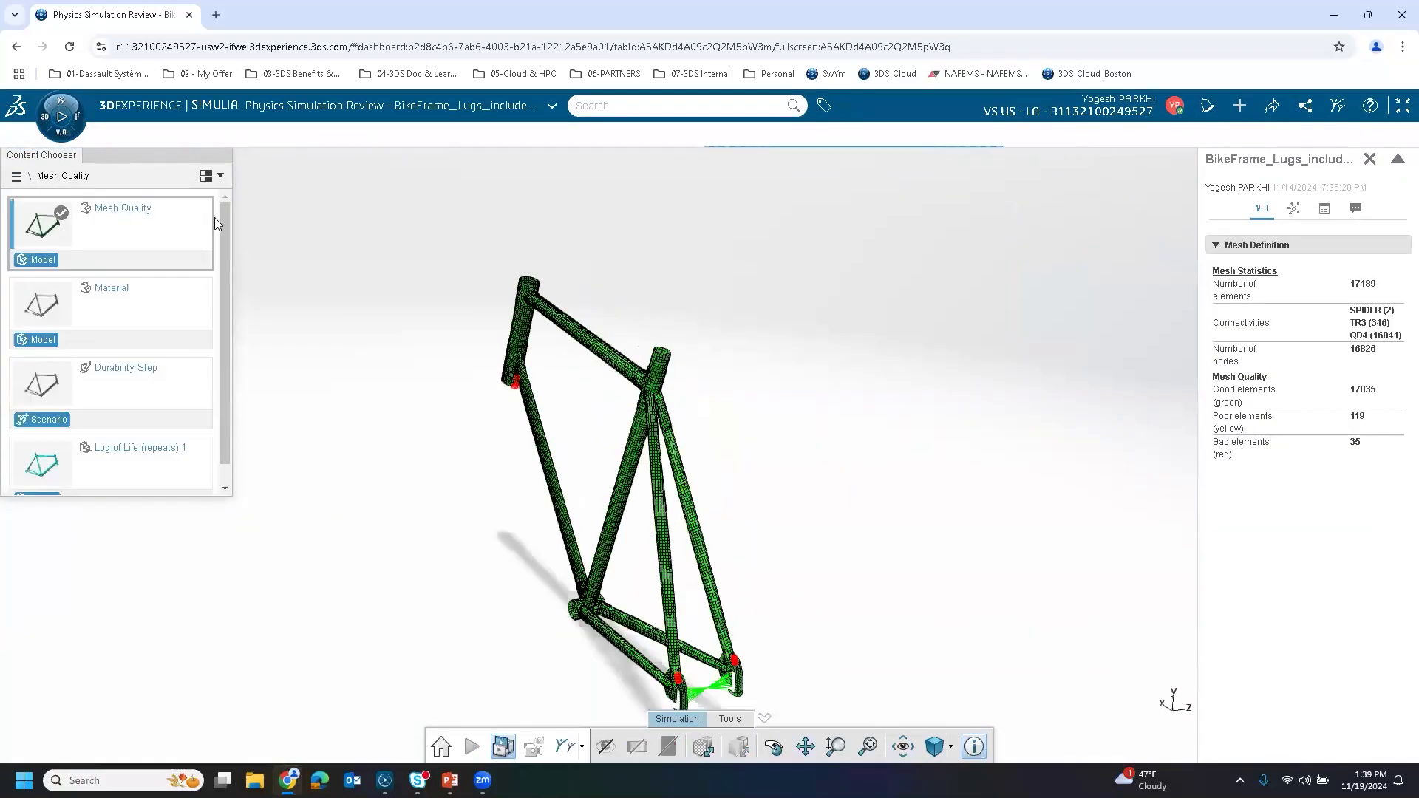
{"action": "left_click_drag", "start_coordinate": [375, 217], "coordinate": [402, 219]}
{"action": "left_click", "coordinate": [122, 295]}
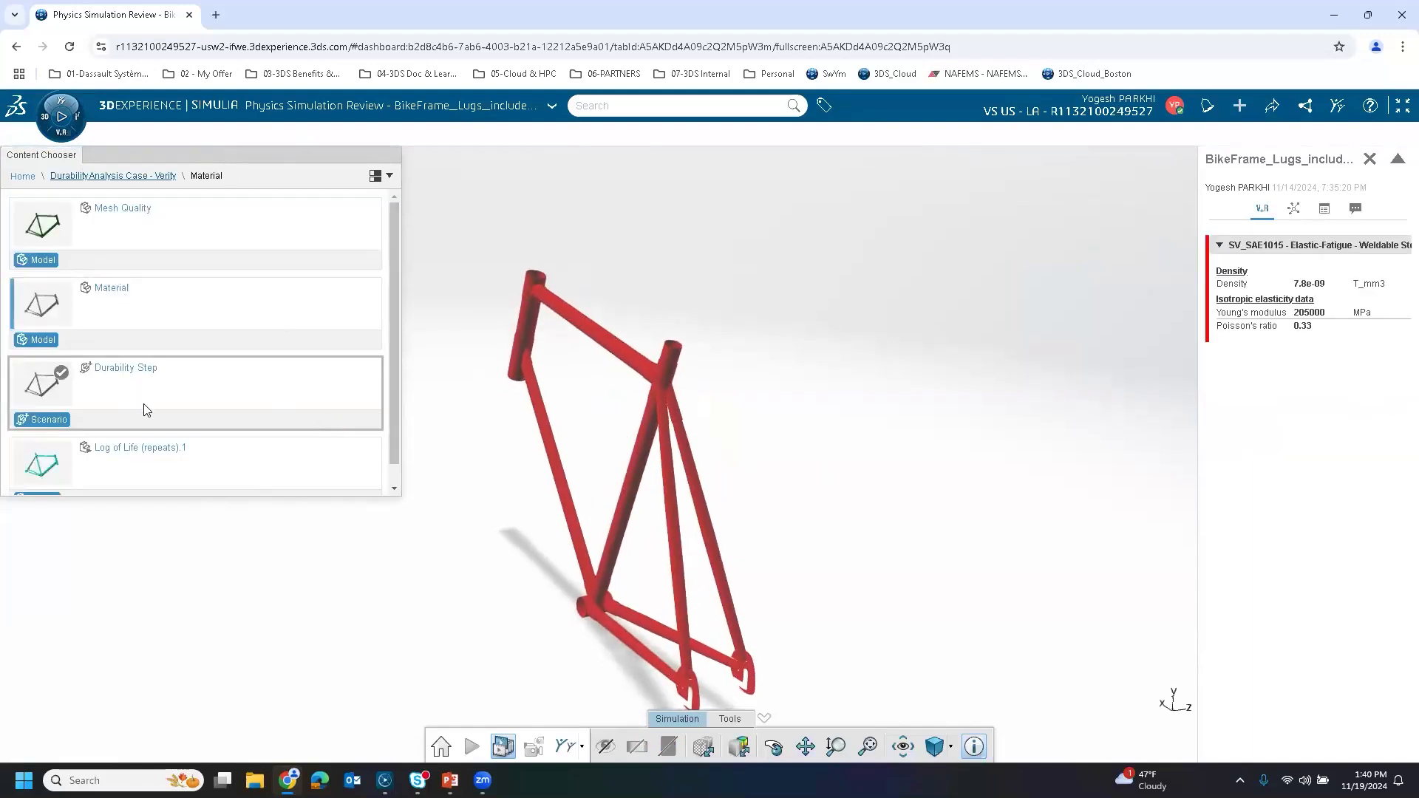
Step: Open Structural Analysis Case.1 from the content home and examine its Pedal Load - Right scenario on the frame
{"action": "left_click", "coordinate": [22, 176]}
{"action": "left_click", "coordinate": [145, 219]}
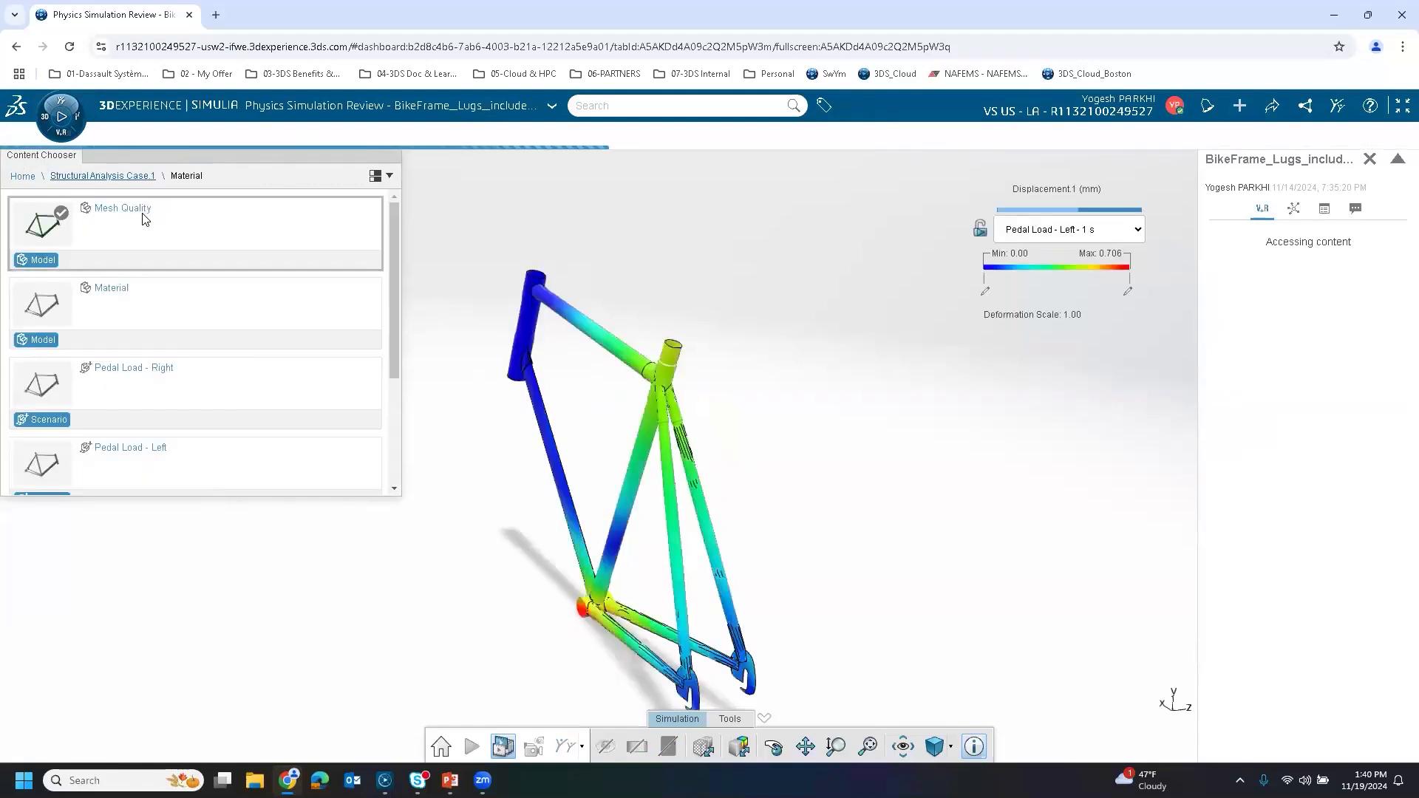
{"action": "left_click", "coordinate": [152, 381]}
{"action": "middle_click_drag", "start_coordinate": [788, 405], "coordinate": [640, 548]}
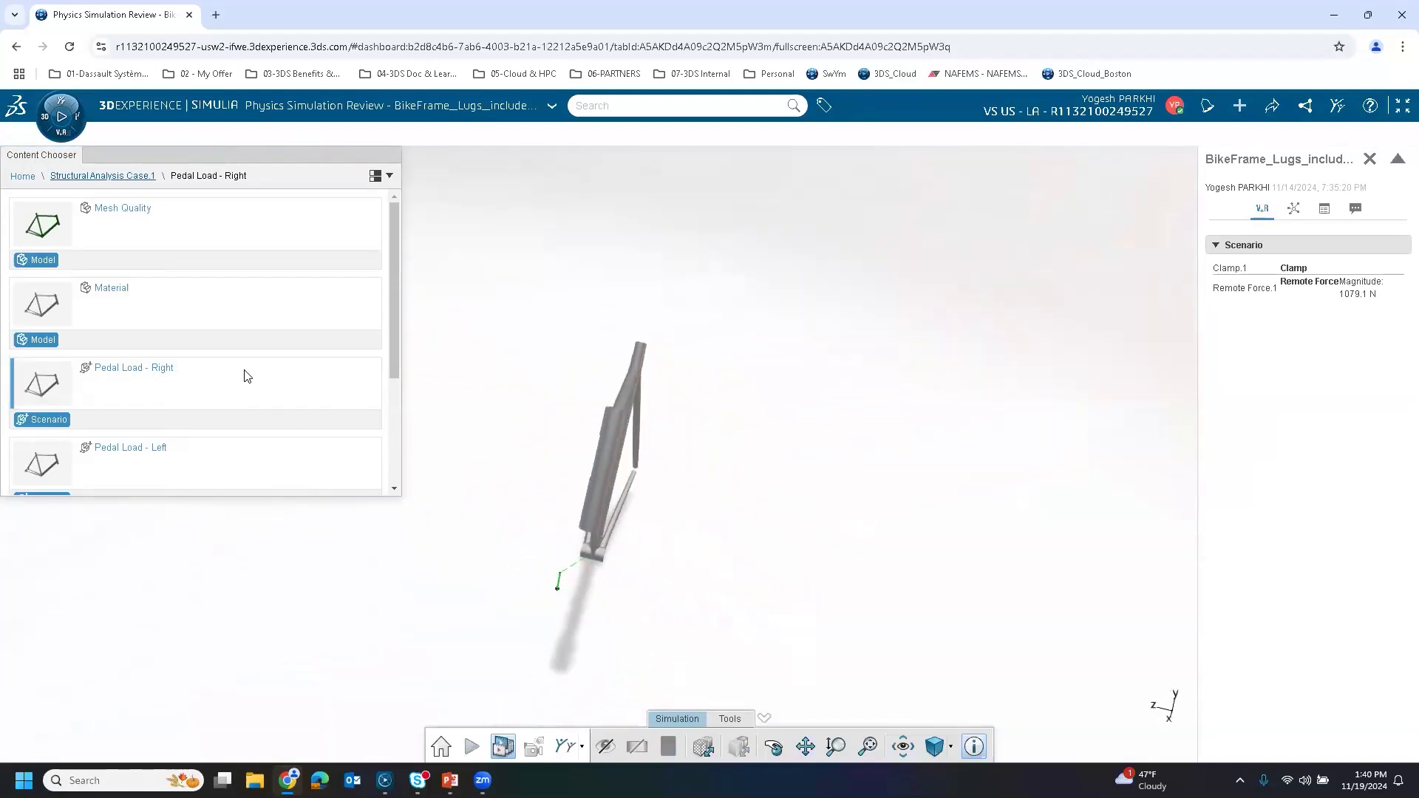
Step: Display the Pedal Load - Left scenario of Structural Analysis Case.1
{"action": "scroll", "coordinate": [246, 376], "scroll_direction": "down", "scroll_amount": 3}
{"action": "left_click", "coordinate": [163, 360]}
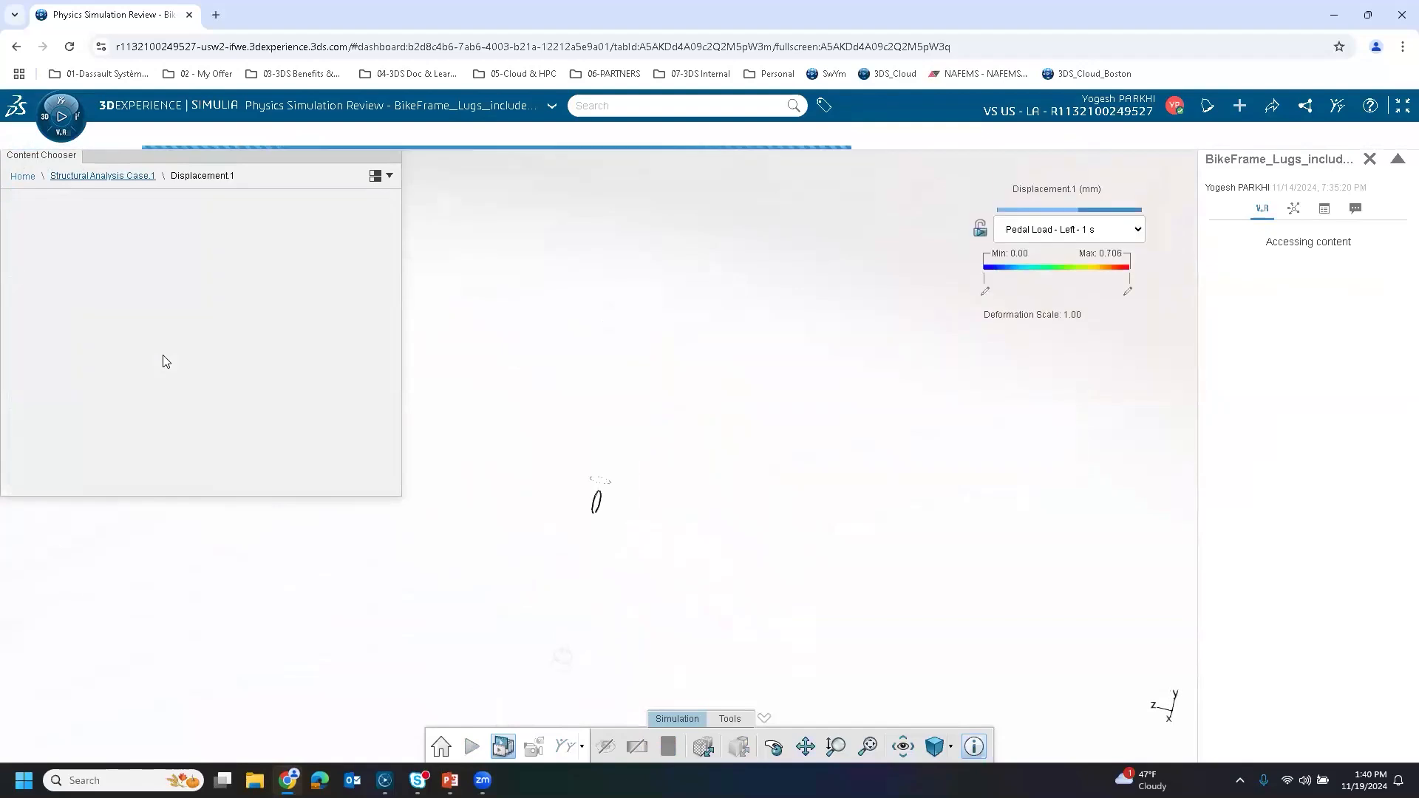
{"action": "left_click", "coordinate": [150, 460]}
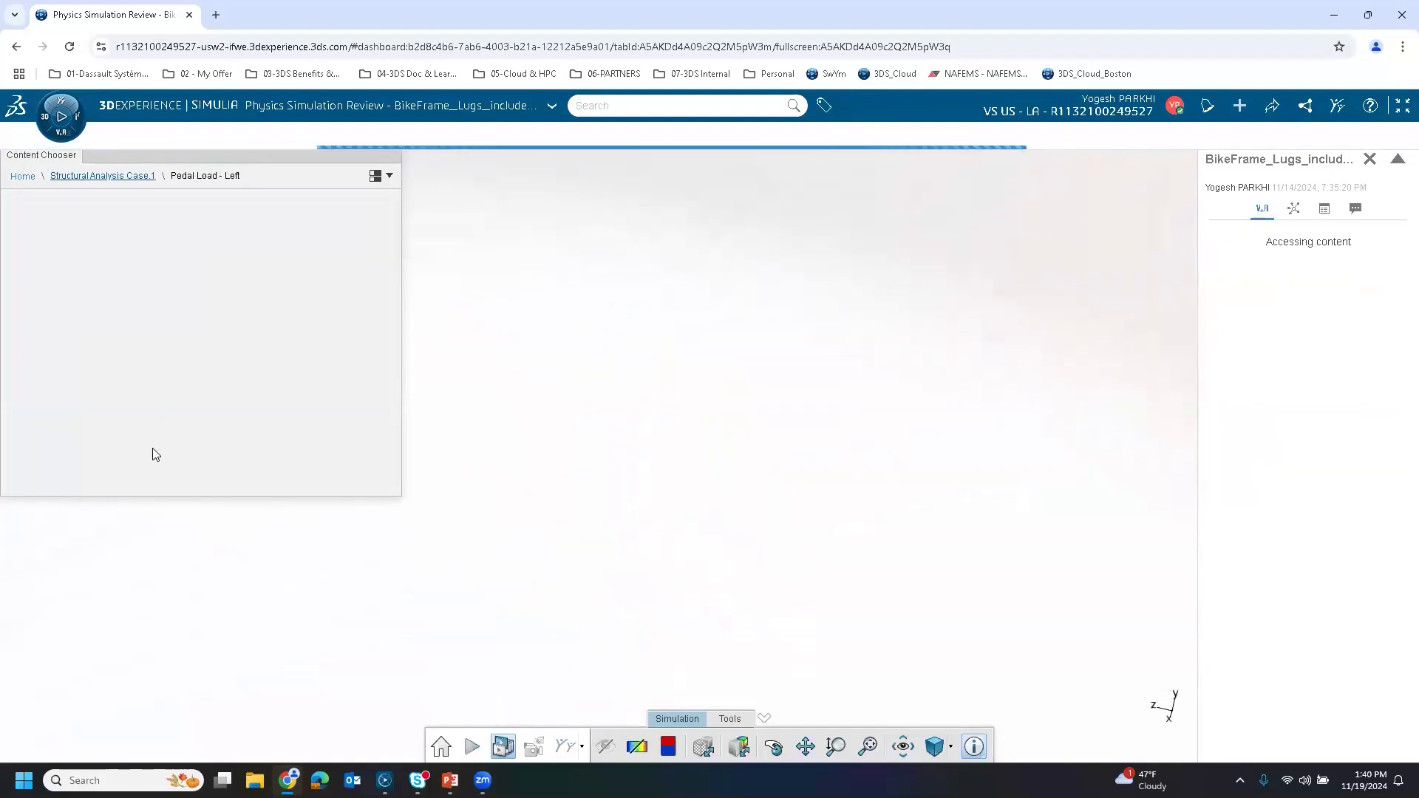
Step: Display the Von Mises Stress.1 result, examine it on the whole frame, and restore the review widget to the dashboard
{"action": "scroll", "coordinate": [155, 389], "scroll_direction": "down", "scroll_amount": 3}
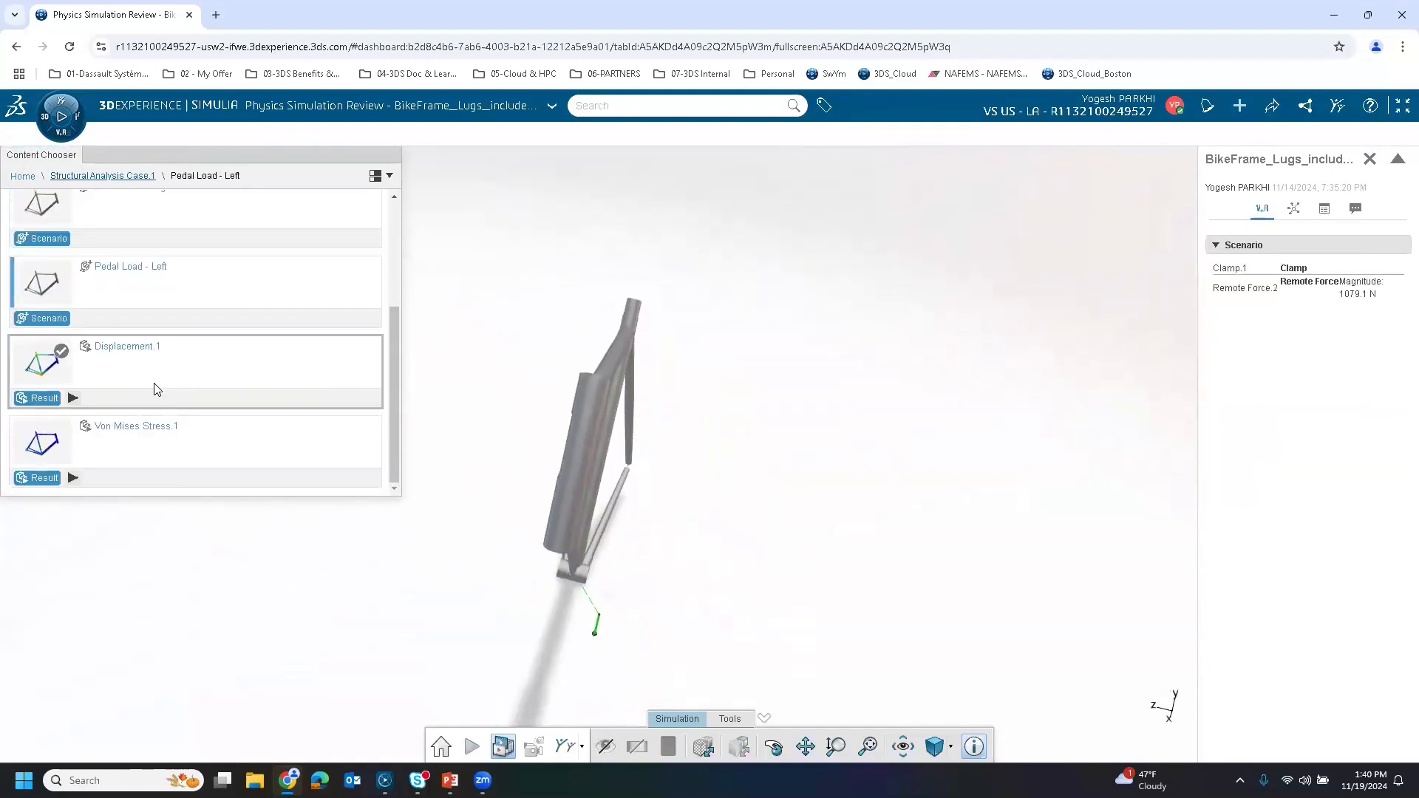
{"action": "left_click", "coordinate": [147, 433]}
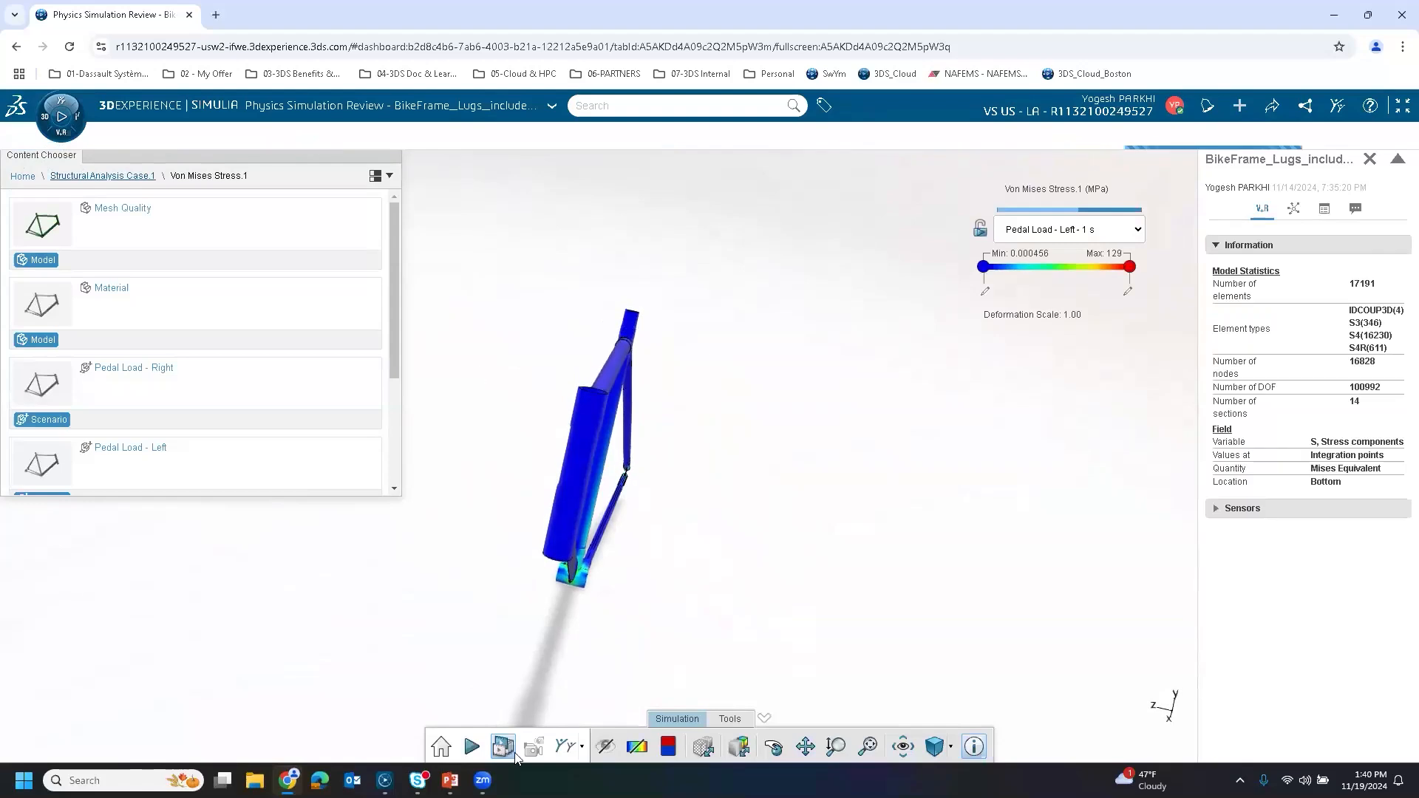
{"action": "middle_click_drag", "start_coordinate": [798, 306], "coordinate": [695, 347]}
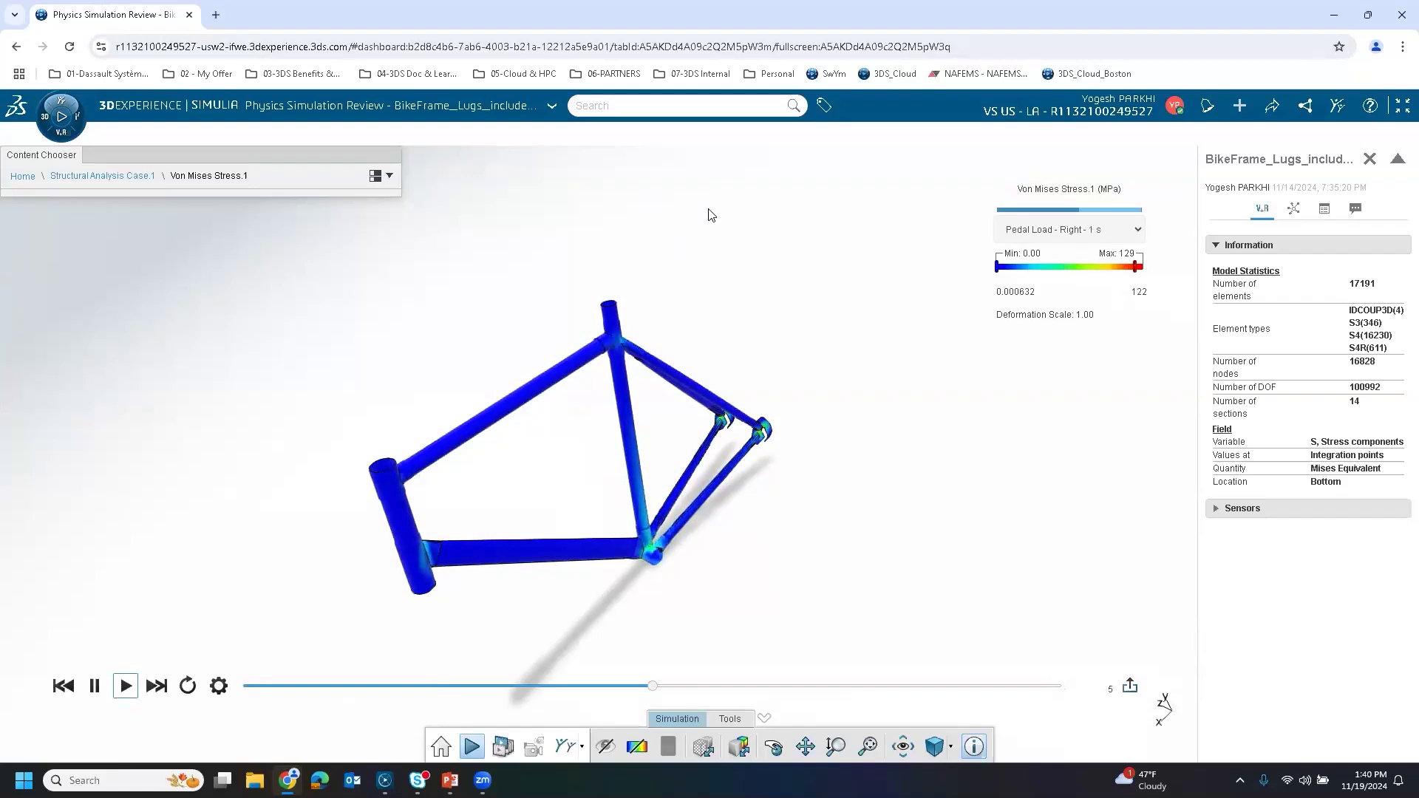
{"action": "left_click", "coordinate": [1400, 107]}
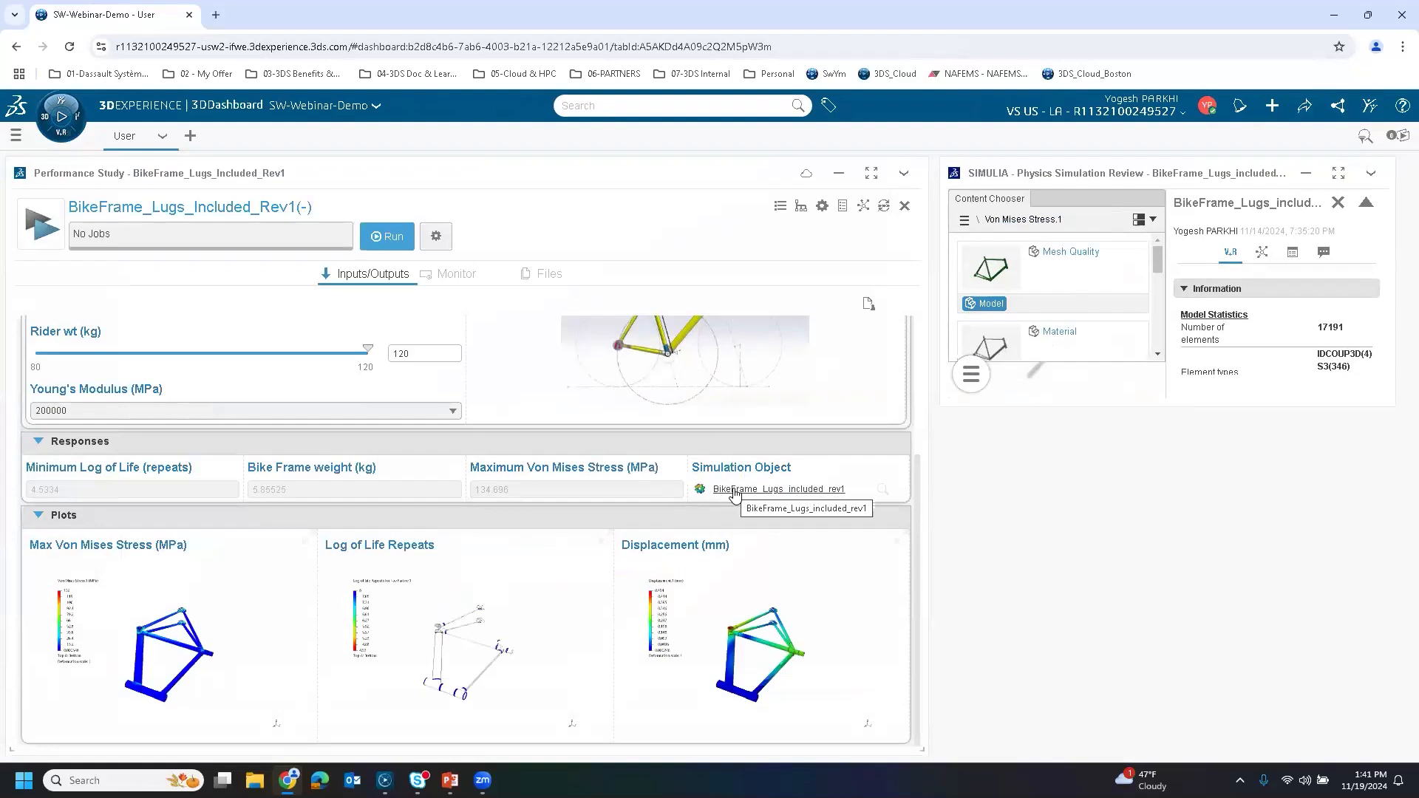
Step: Switch to PowerPoint, start the slide show from slide 18, change its display arrangement, and advance the presentation
{"action": "mouse_move", "coordinate": [481, 781]}
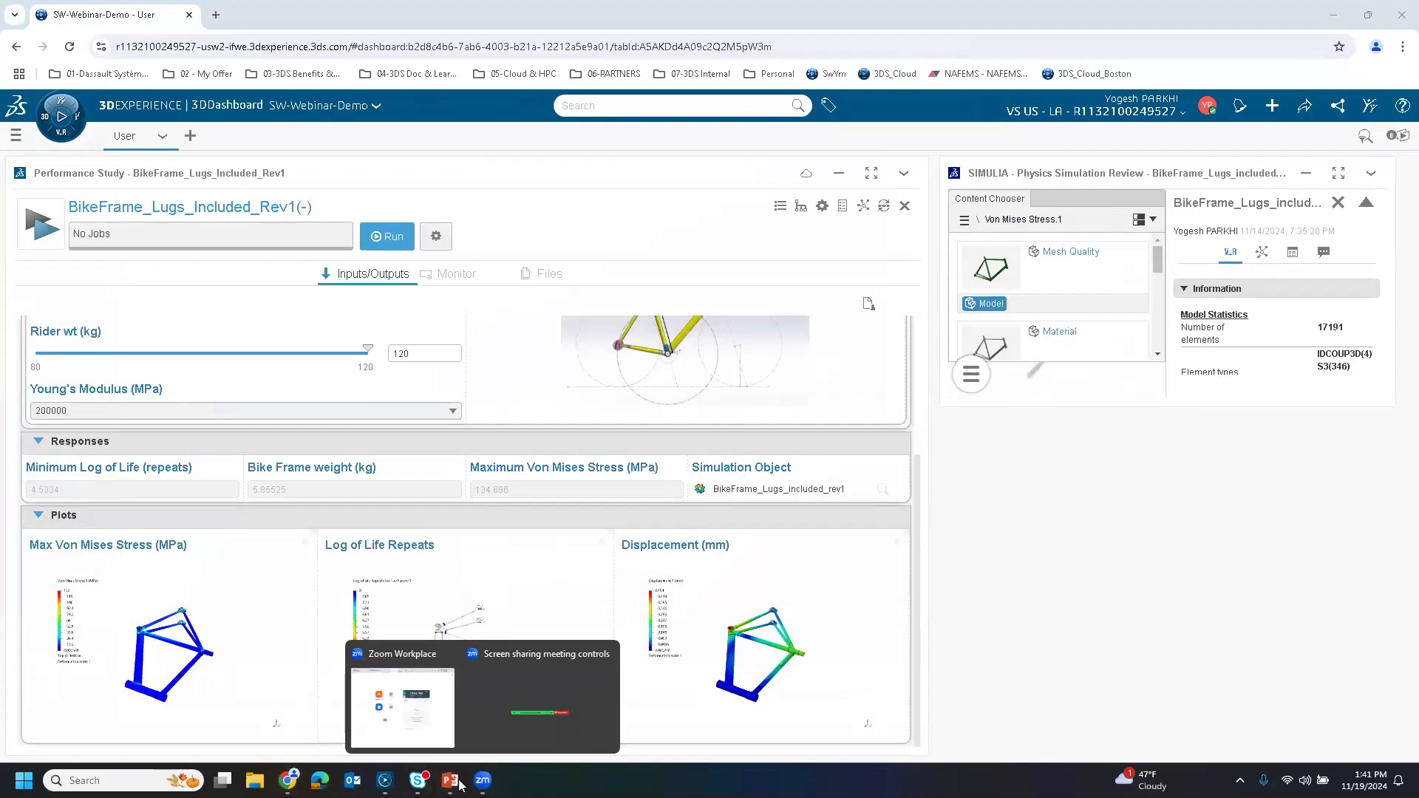
{"action": "left_click", "coordinate": [450, 780]}
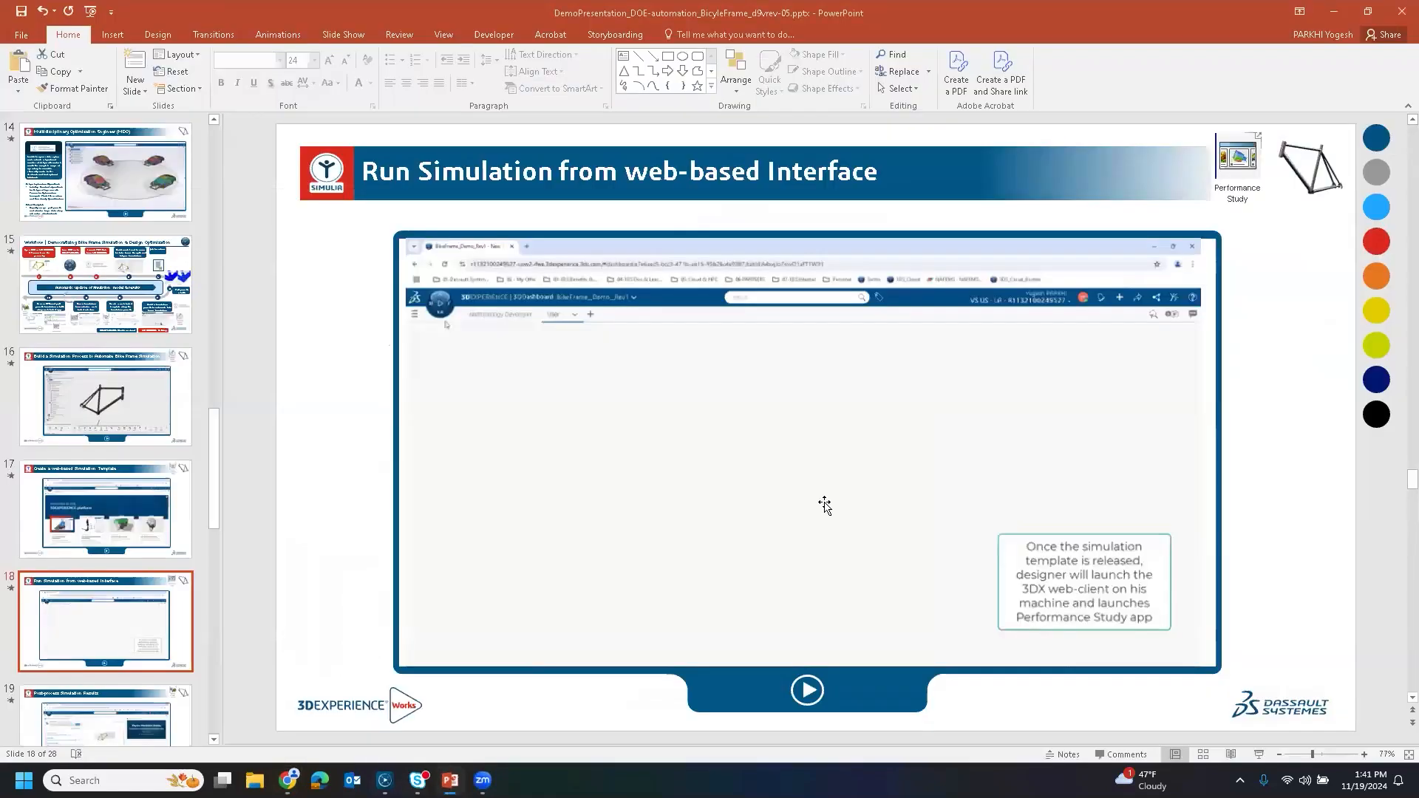
{"action": "left_click", "coordinate": [1256, 748]}
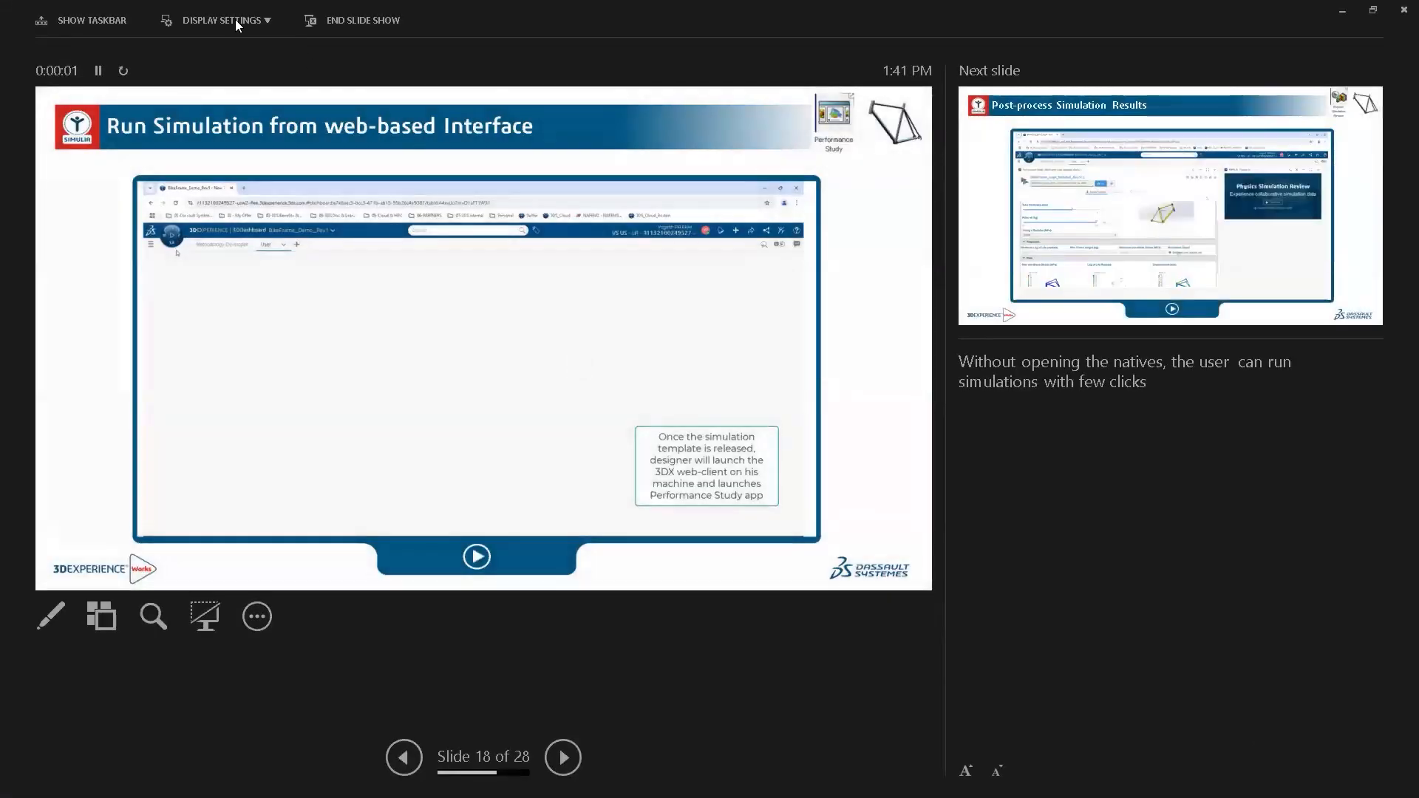
{"action": "left_click", "coordinate": [235, 19]}
{"action": "left_click", "coordinate": [227, 74]}
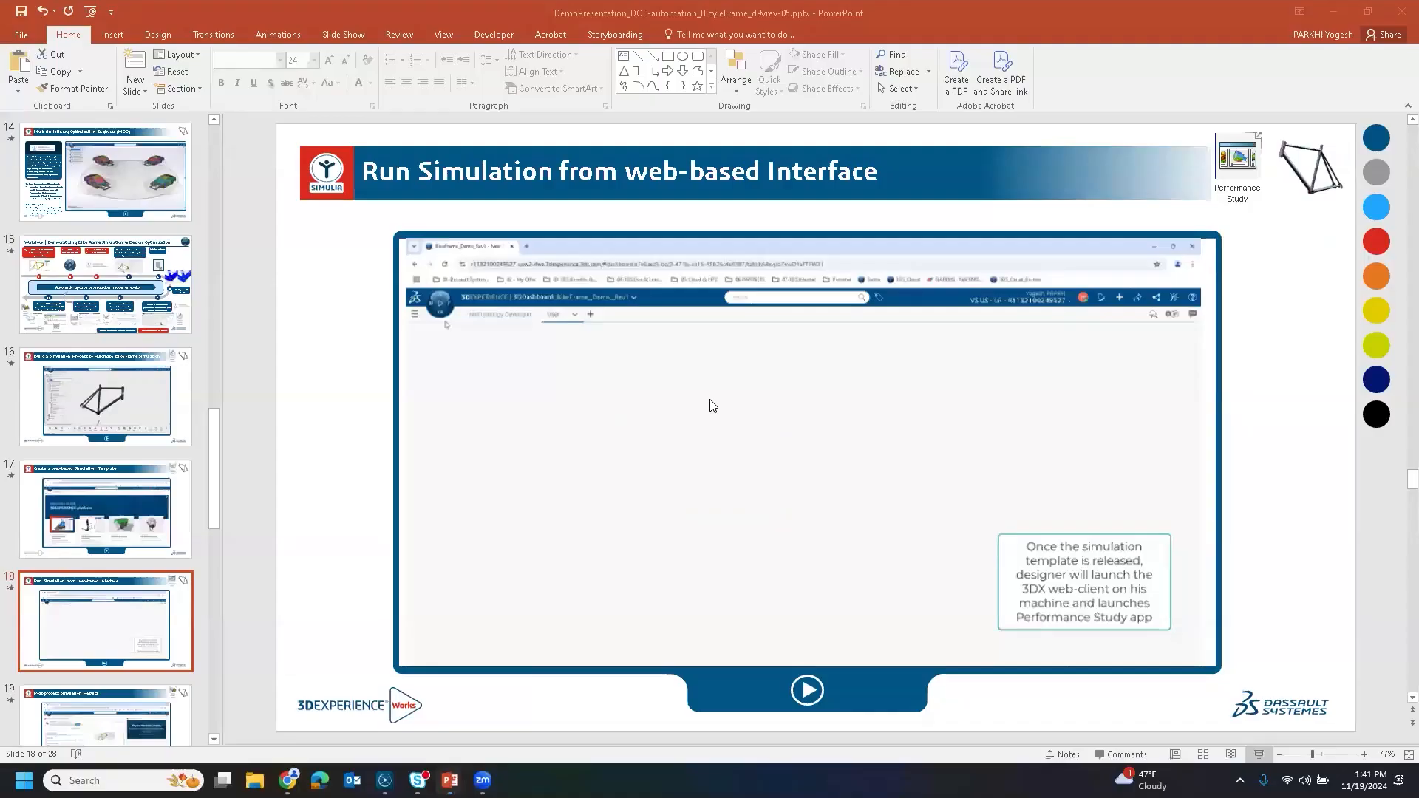
{"action": "key", "text": "Right"}
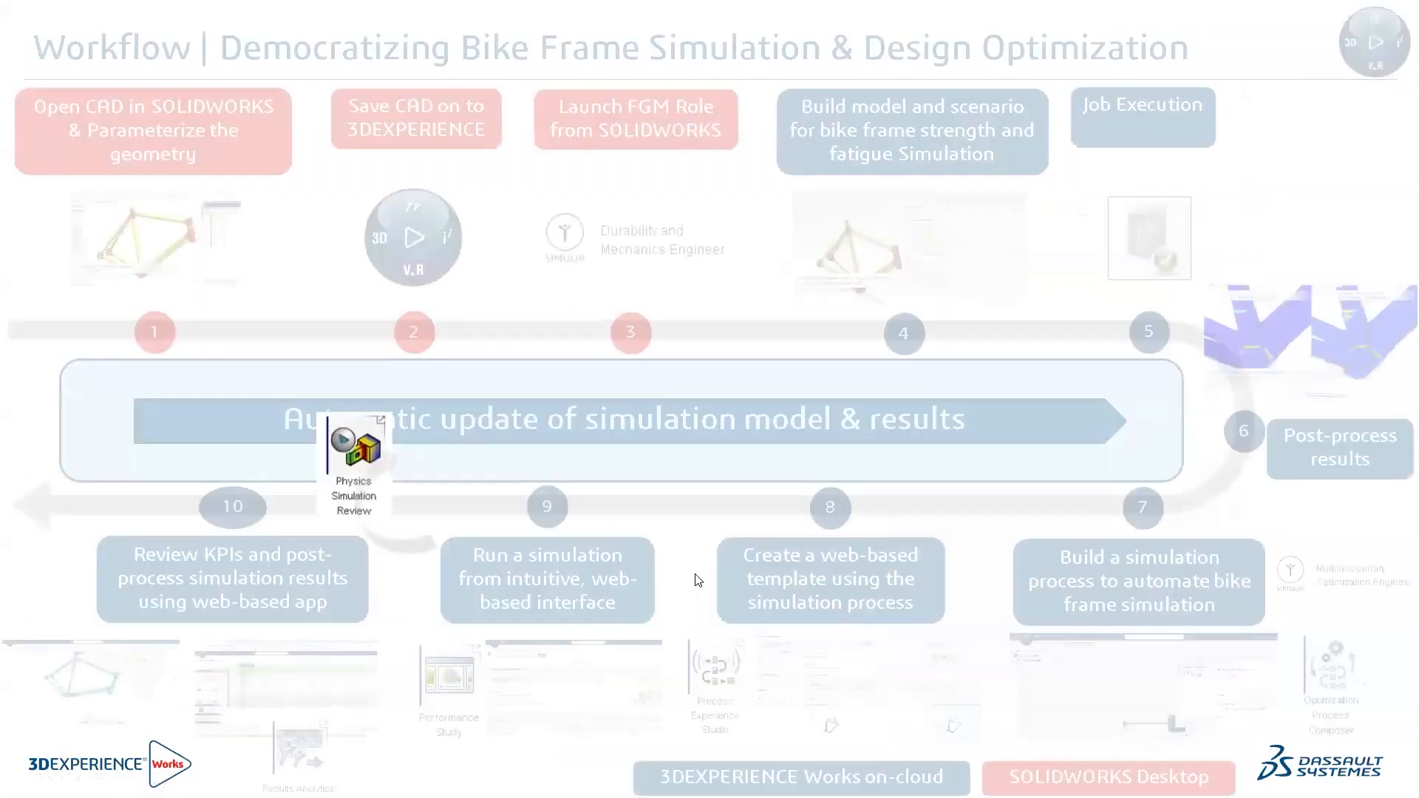
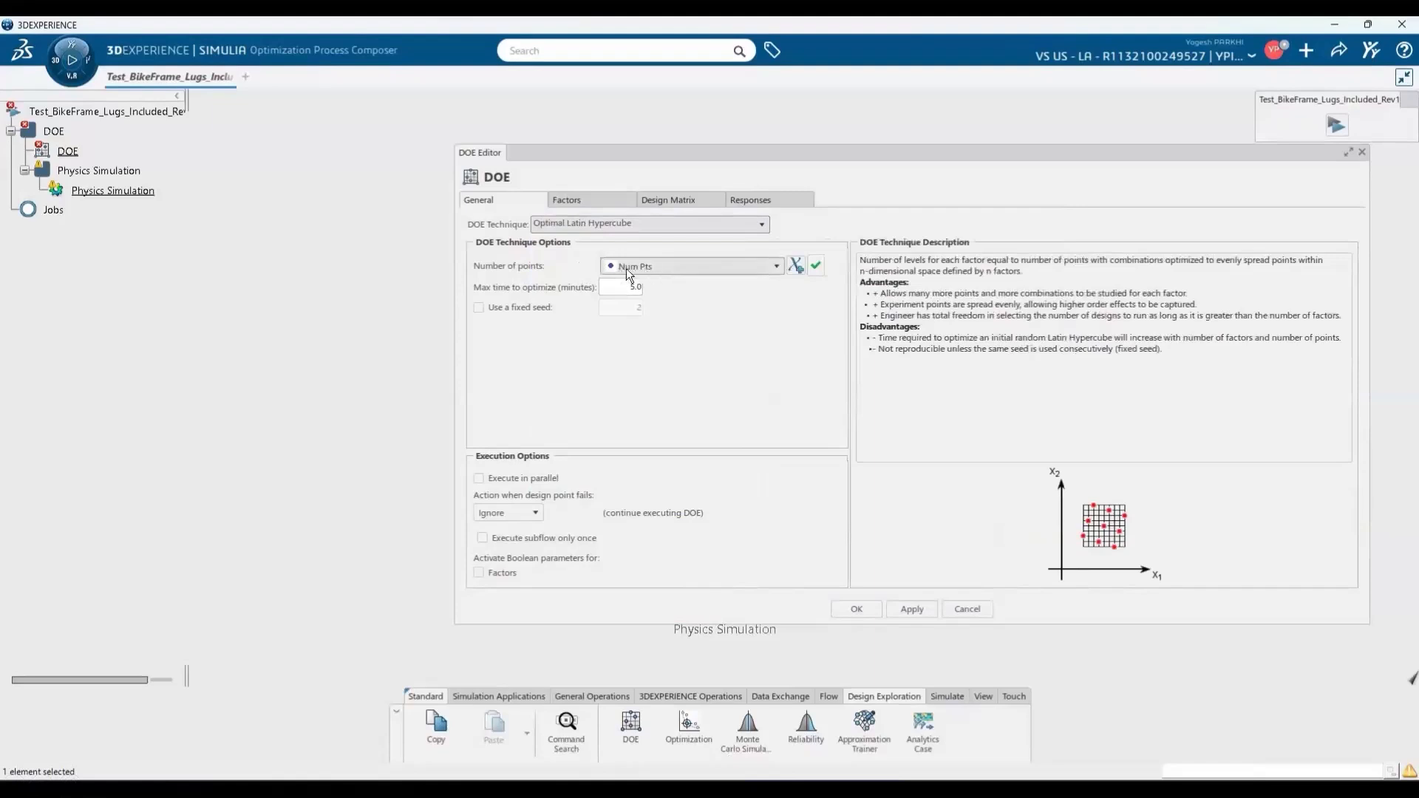
Step: Pause the embedded DOE process video at the Factors list, rewind it to the DOE technique options, and resume playback
{"action": "left_click", "coordinate": [587, 202]}
{"action": "left_click", "coordinate": [584, 263]}
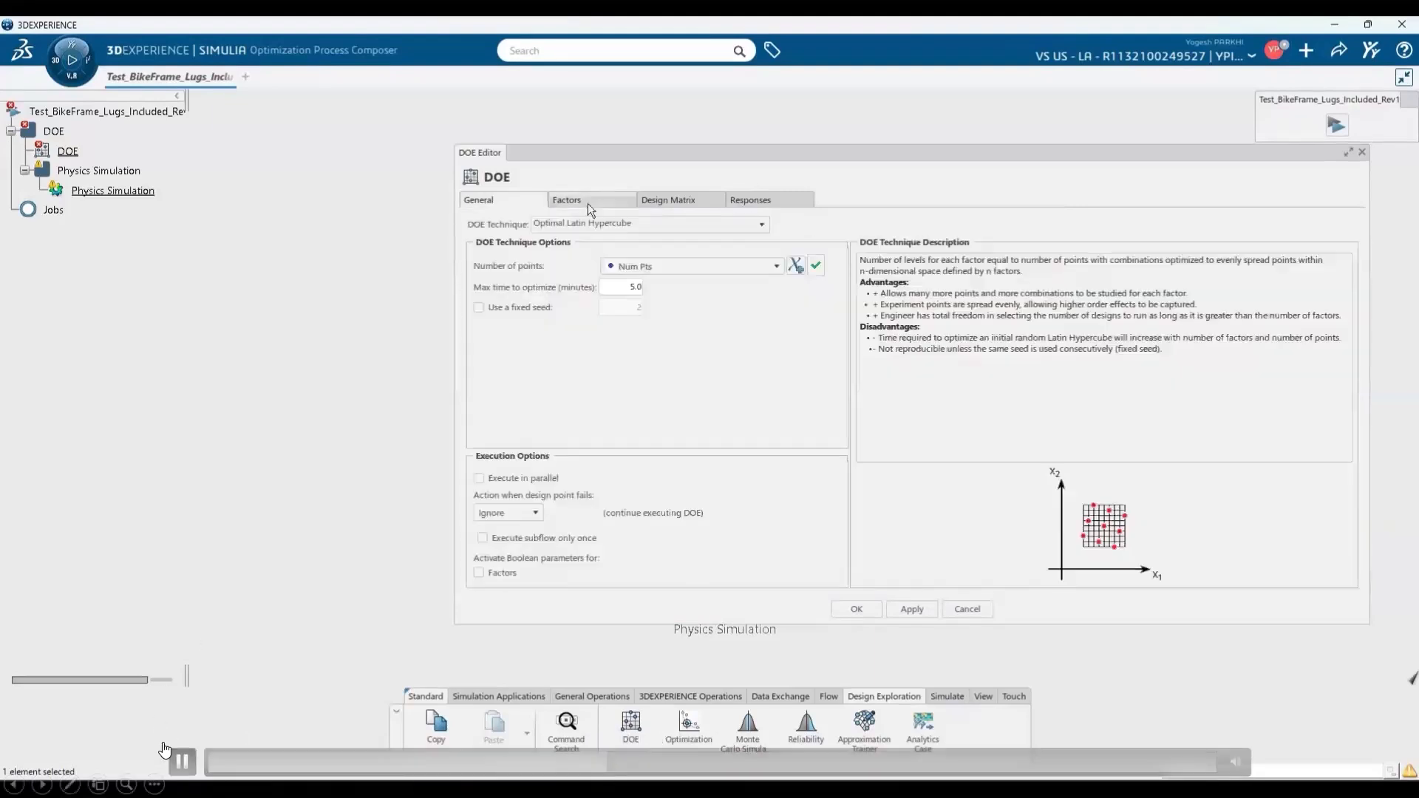
{"action": "left_click", "coordinate": [588, 202]}
{"action": "left_click", "coordinate": [181, 762]}
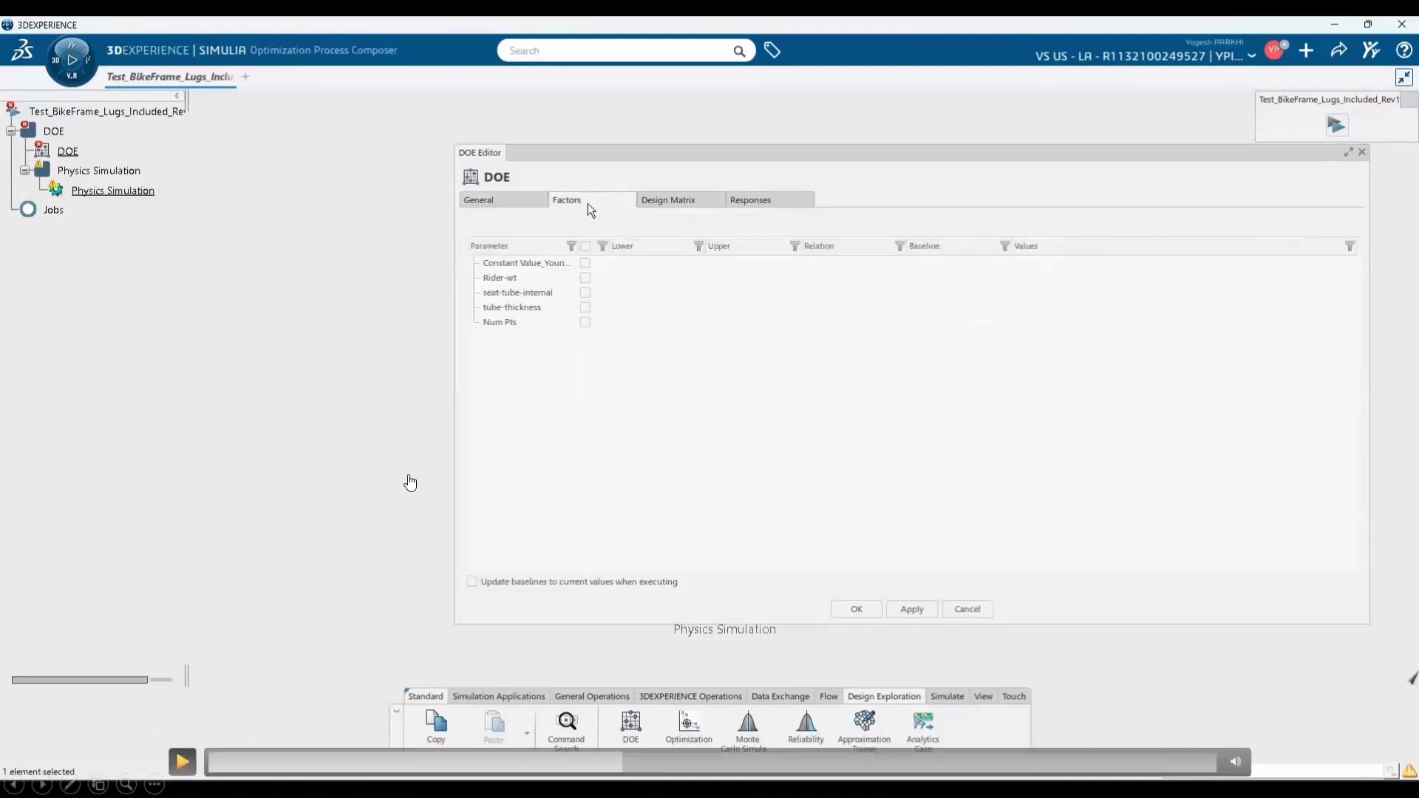
{"action": "left_click_drag", "start_coordinate": [573, 762], "coordinate": [539, 761]}
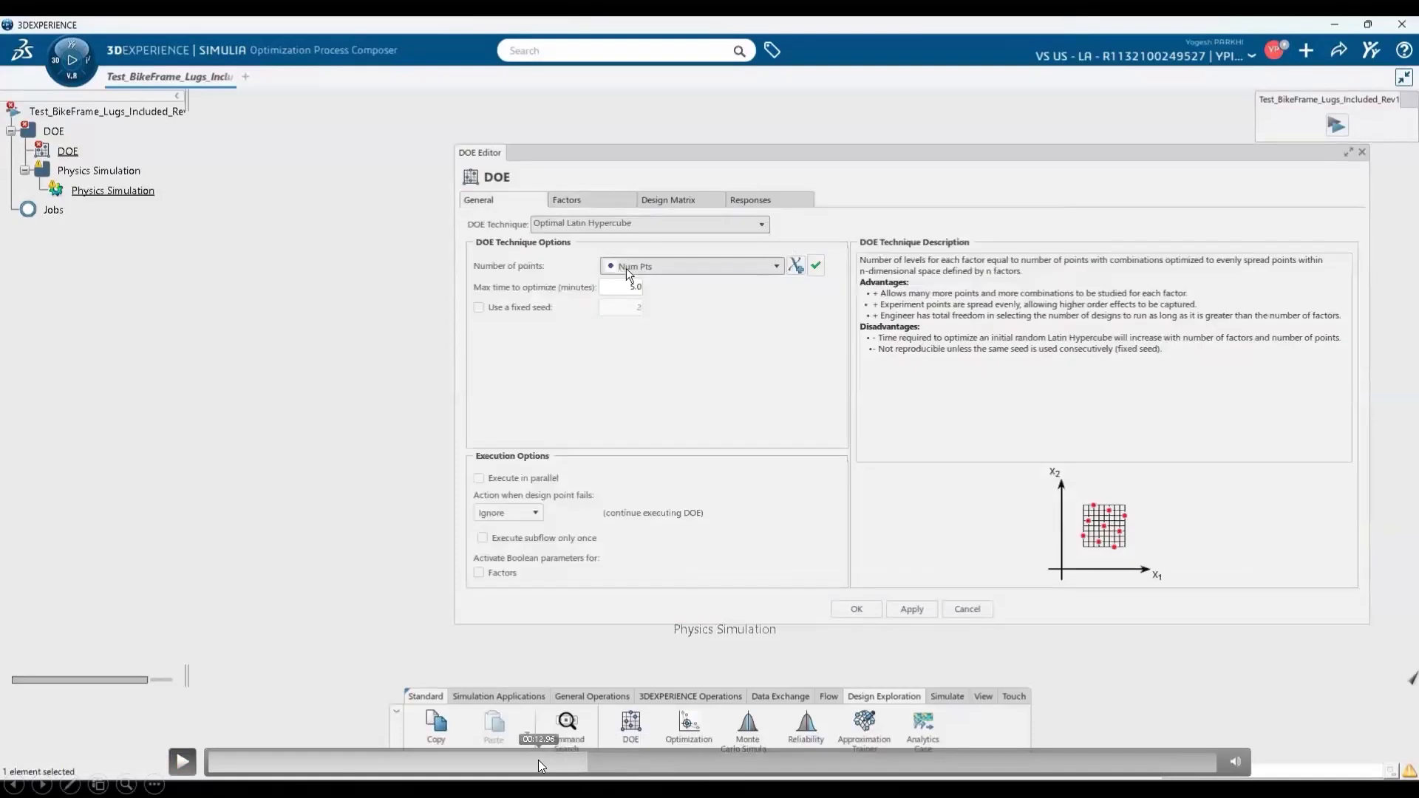
{"action": "left_click", "coordinate": [182, 762]}
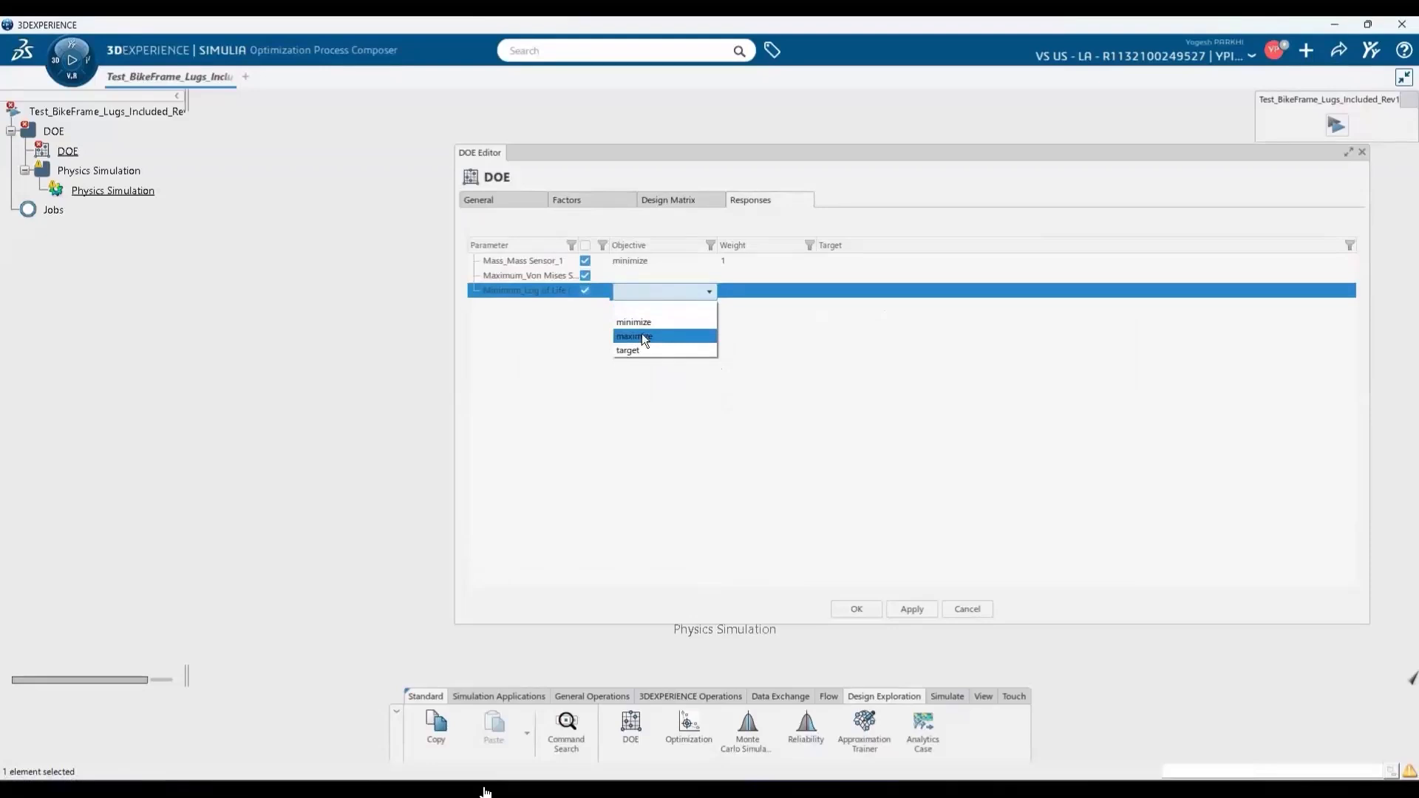
Step: Pause and resume the DOE process video to examine the response objectives and the Physics Simulation run settings
{"action": "mouse_move", "coordinate": [282, 699]}
{"action": "left_click", "coordinate": [181, 762]}
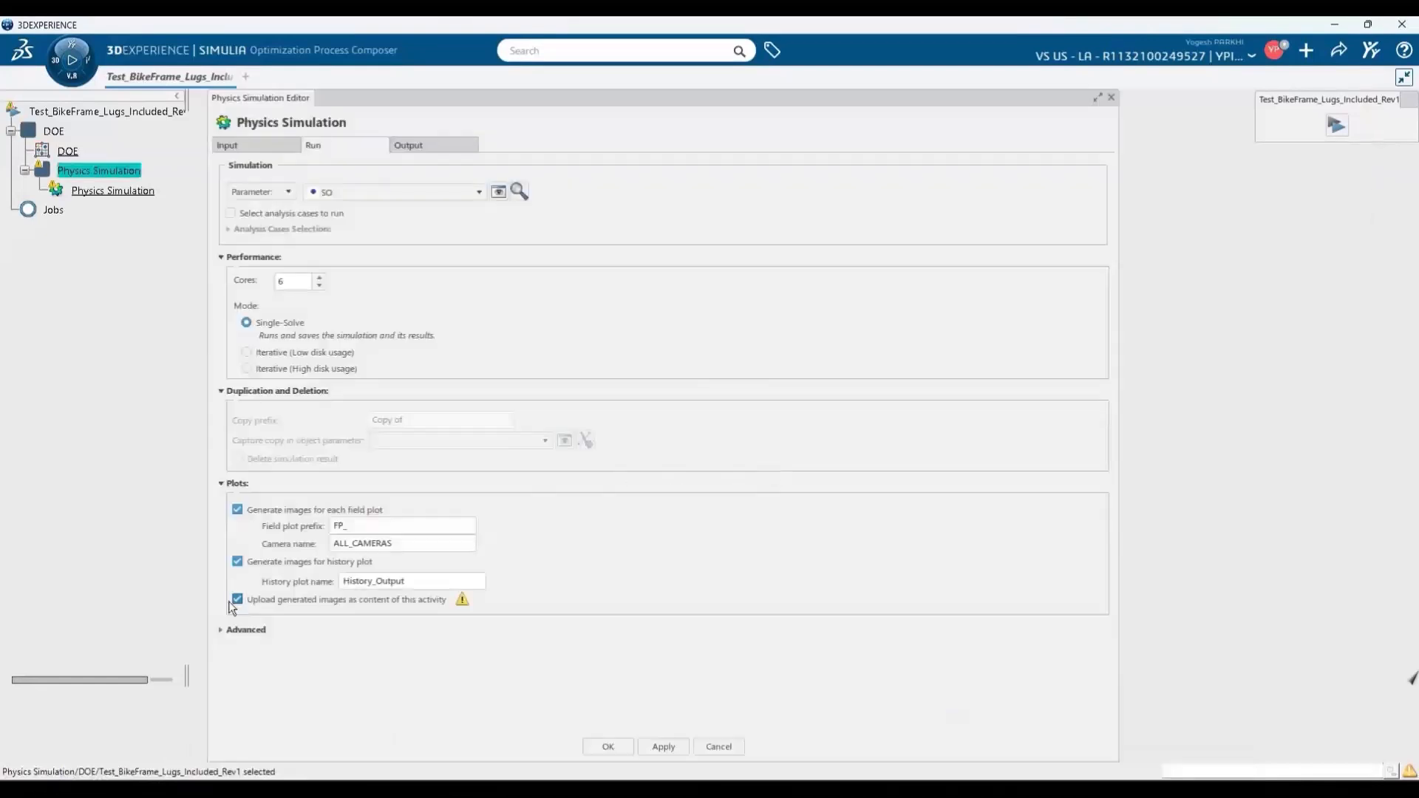
{"action": "left_click", "coordinate": [193, 753]}
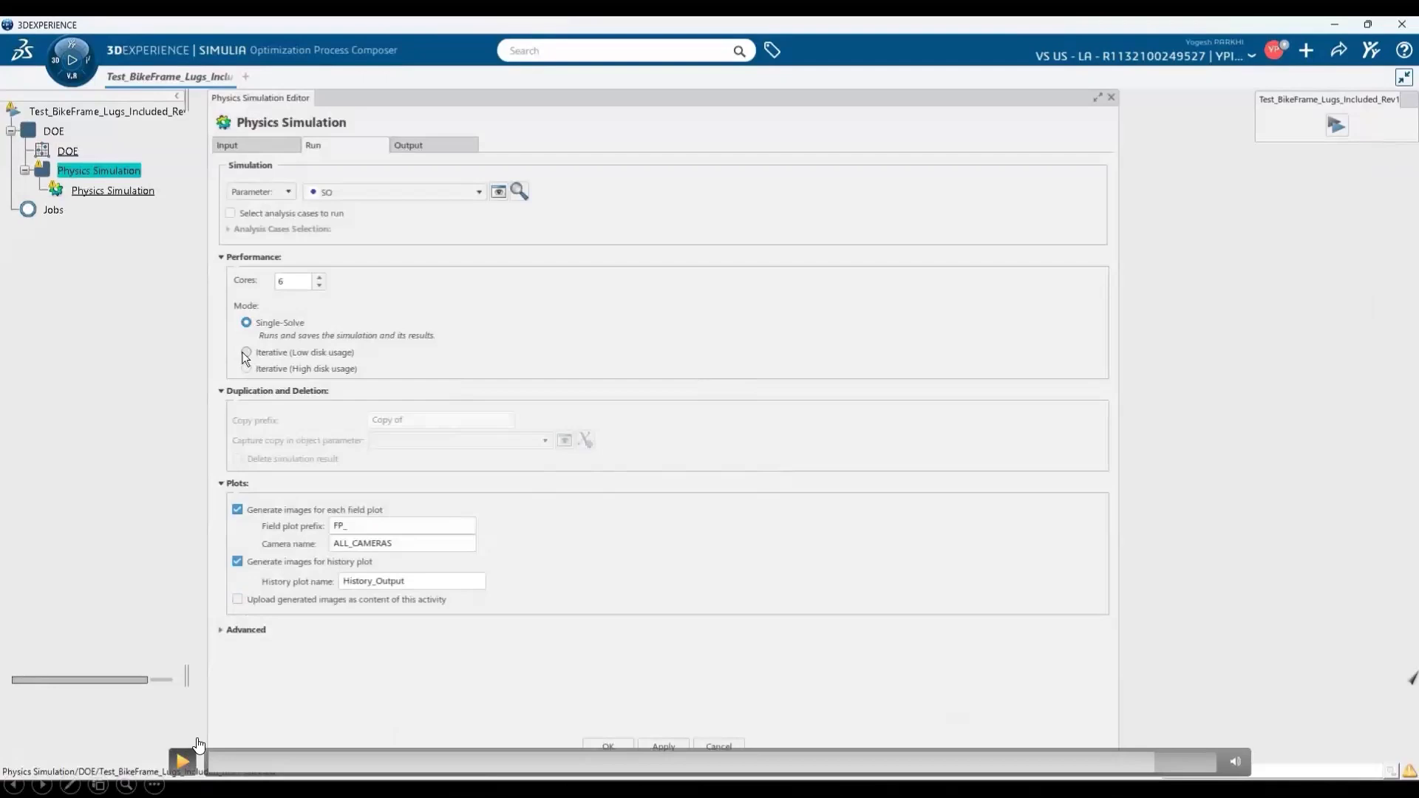
{"action": "left_click", "coordinate": [184, 762]}
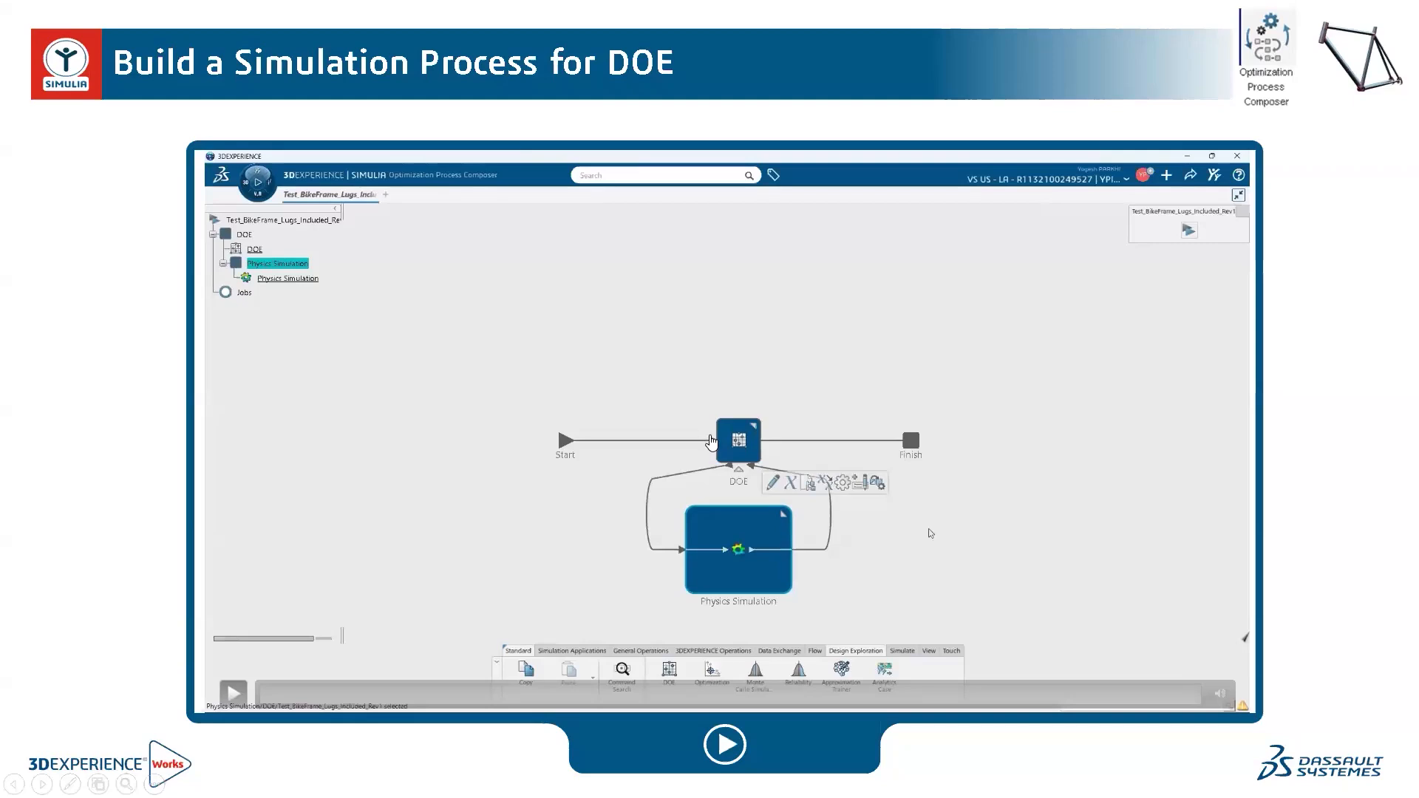
Step: Advance to the web-based template slide and continue to the Performance Study DOE video, pausing and resuming it at the DOE inputs
{"action": "key", "text": "Right"}
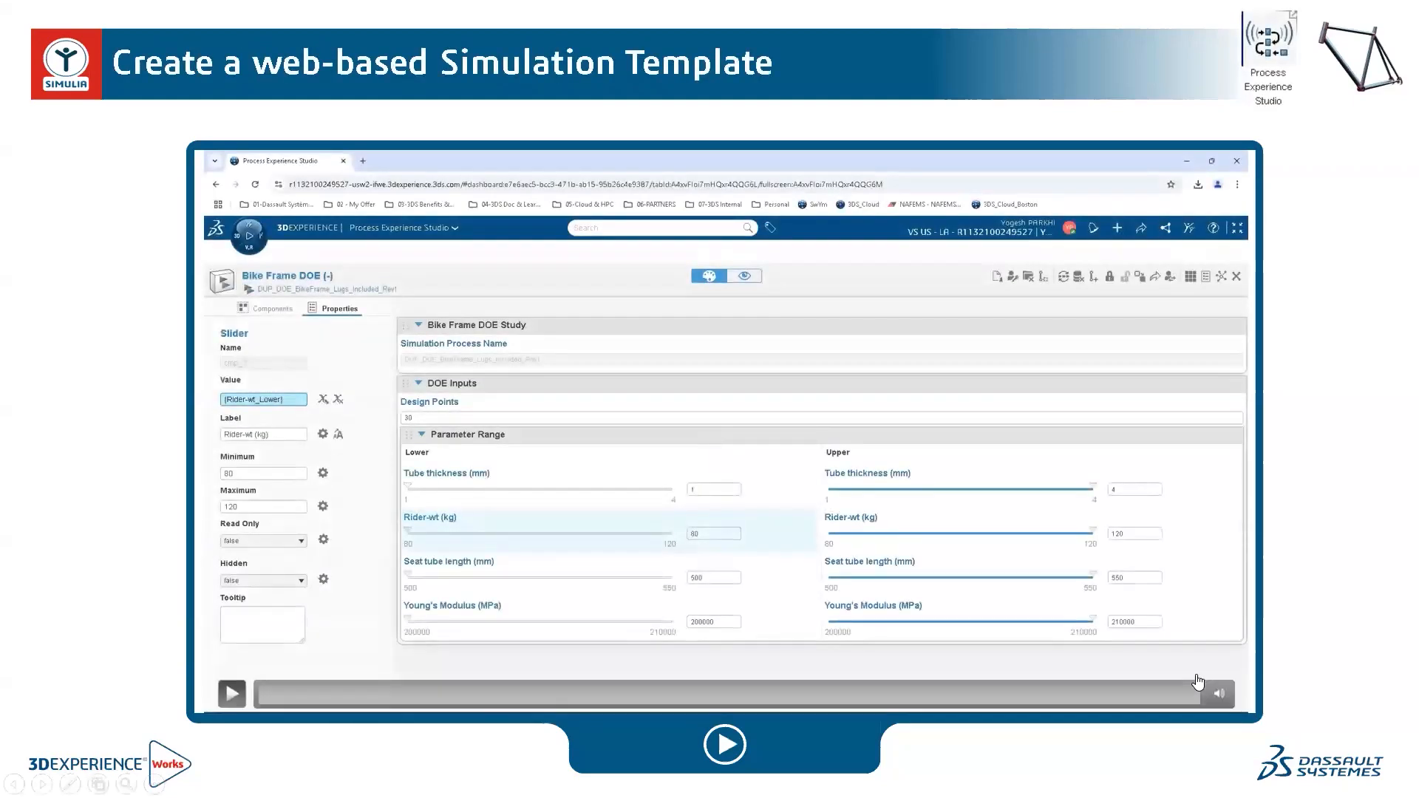
{"action": "left_click", "coordinate": [875, 373]}
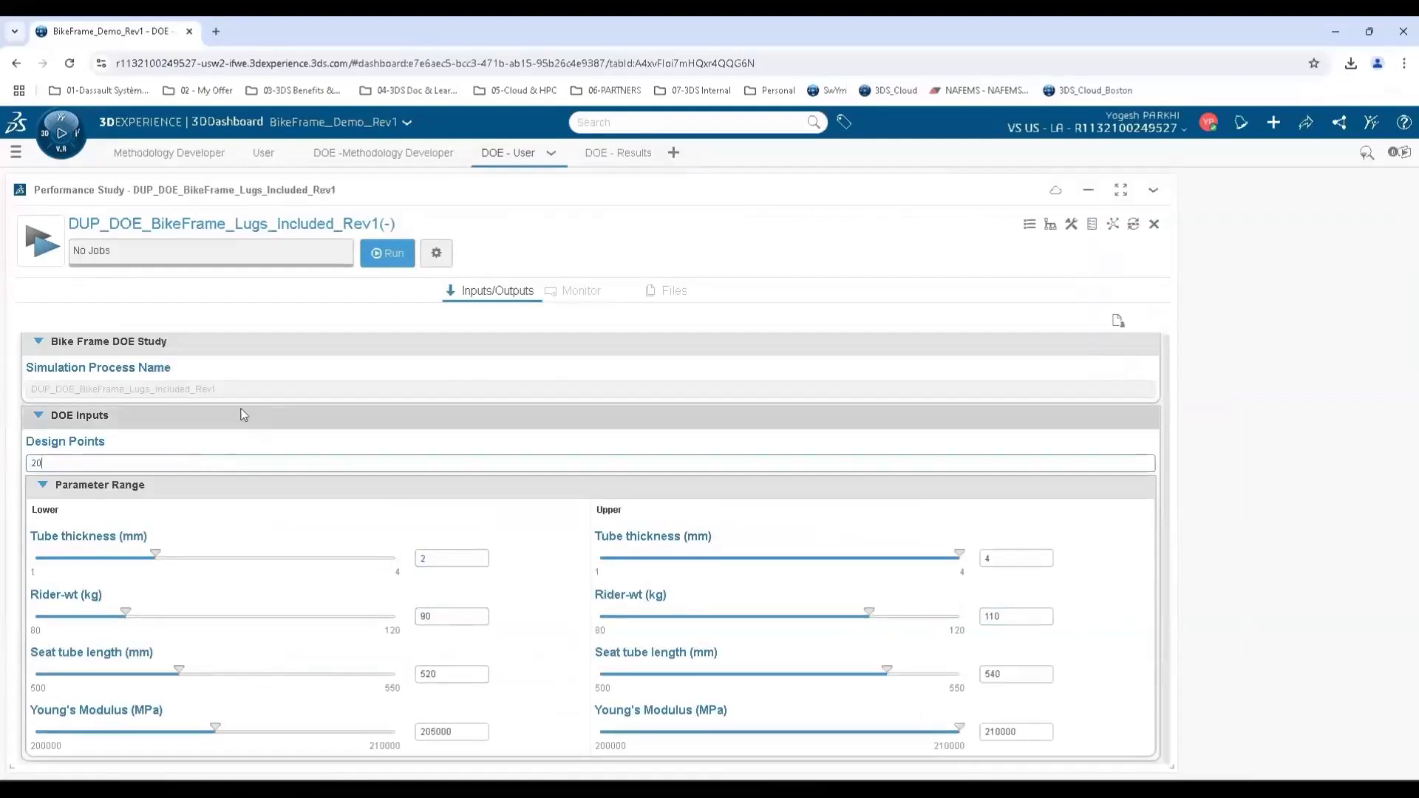
{"action": "mouse_move", "coordinate": [180, 768]}
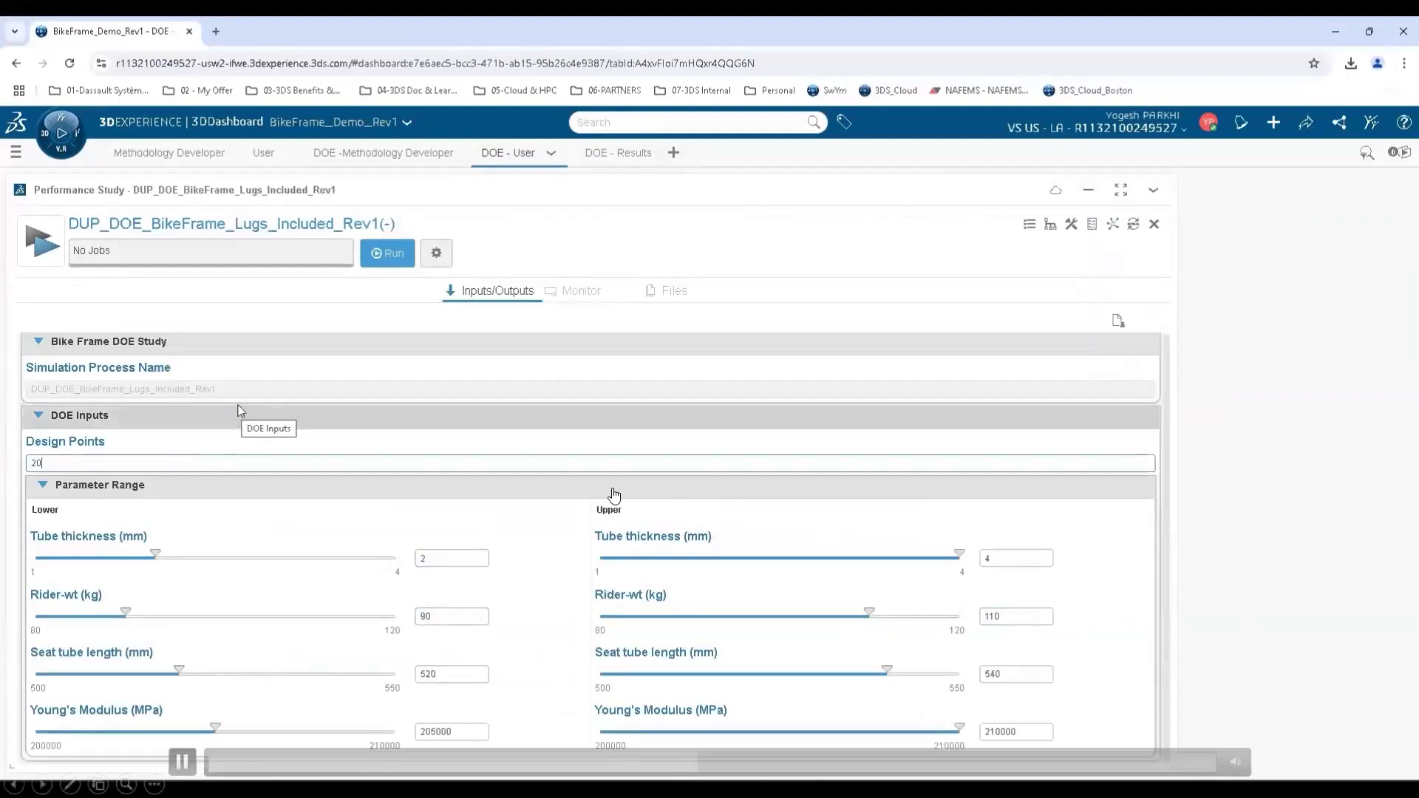
{"action": "left_click", "coordinate": [181, 764]}
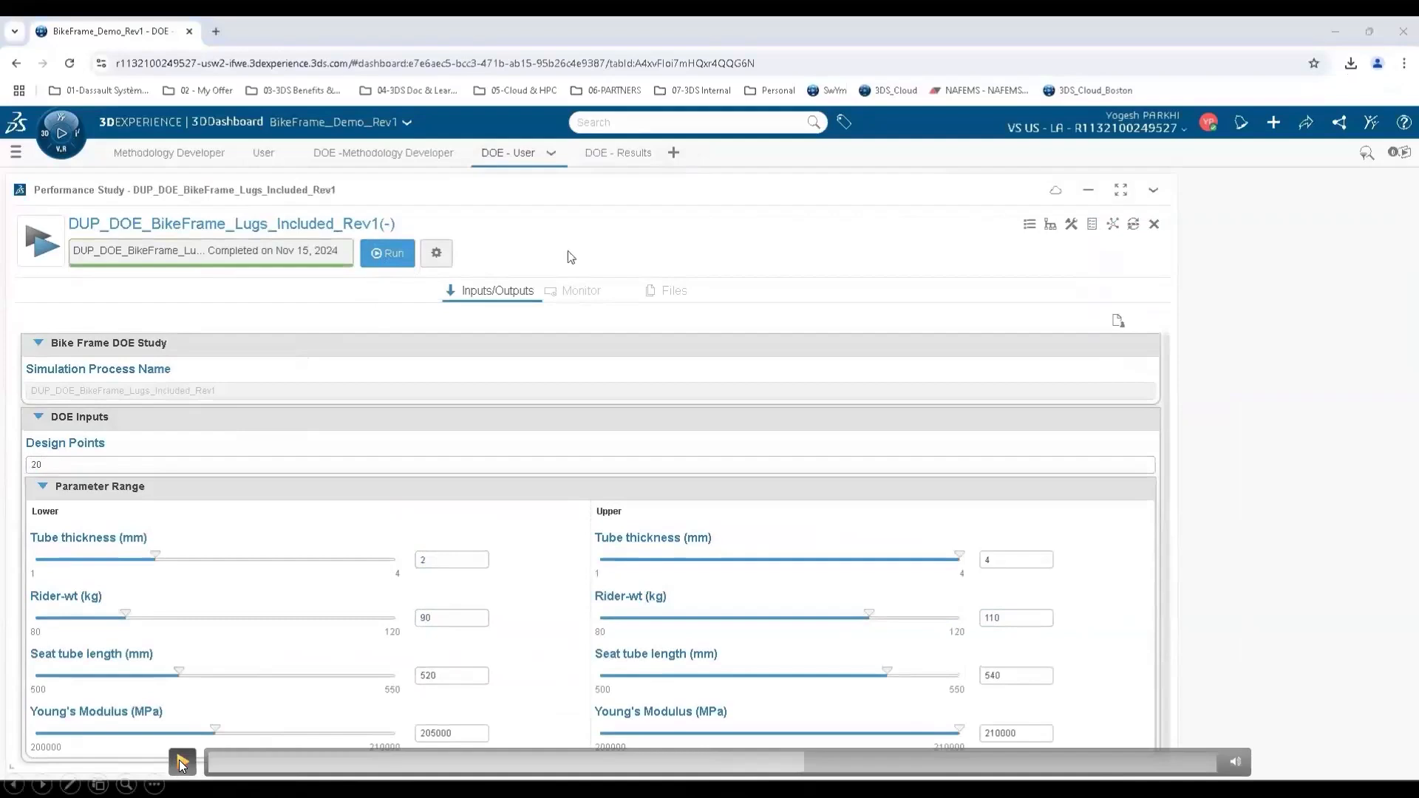
{"action": "left_click", "coordinate": [181, 762]}
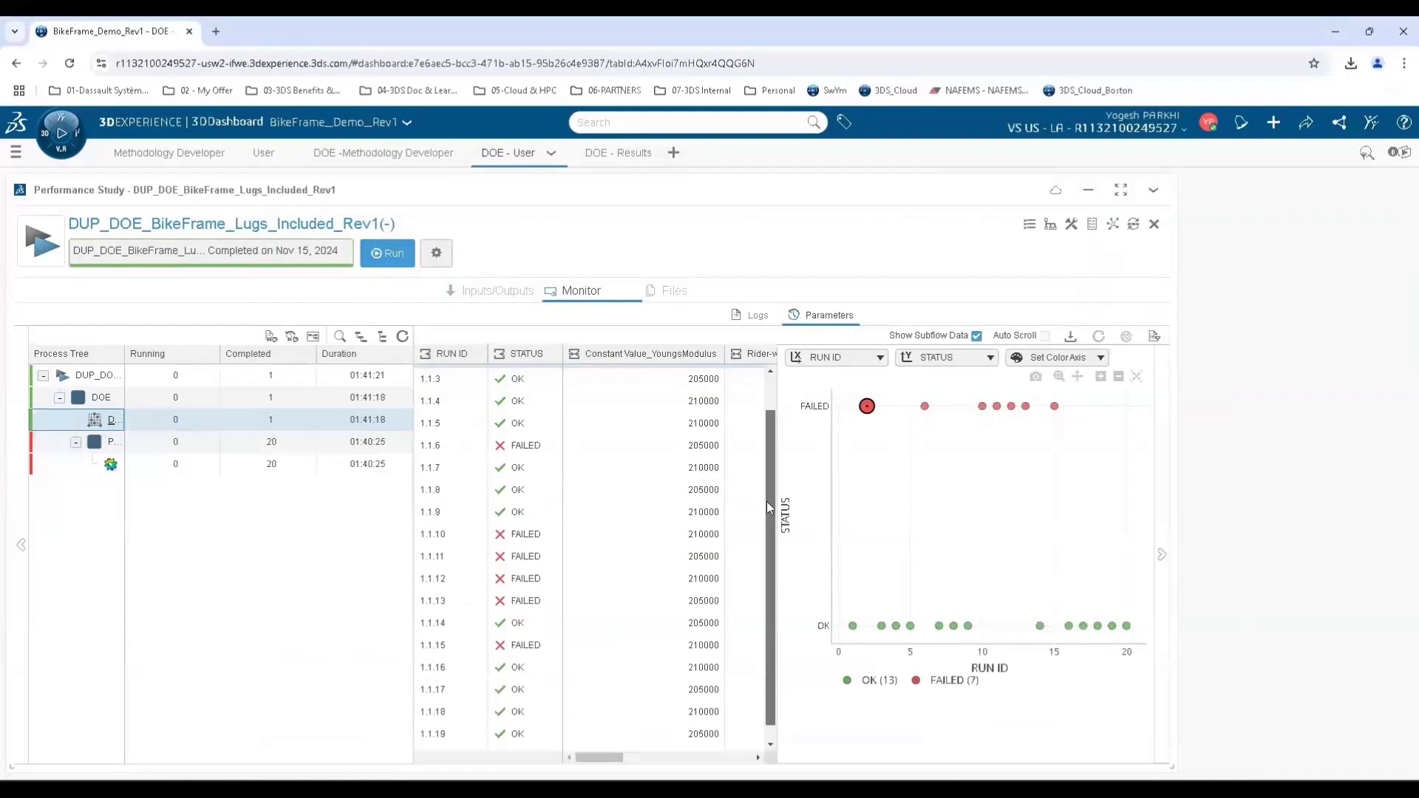
Step: Play the DOE run video through the monitored parameters, pausing to examine run status plotted against the internal seat tube length
{"action": "mouse_move", "coordinate": [183, 765]}
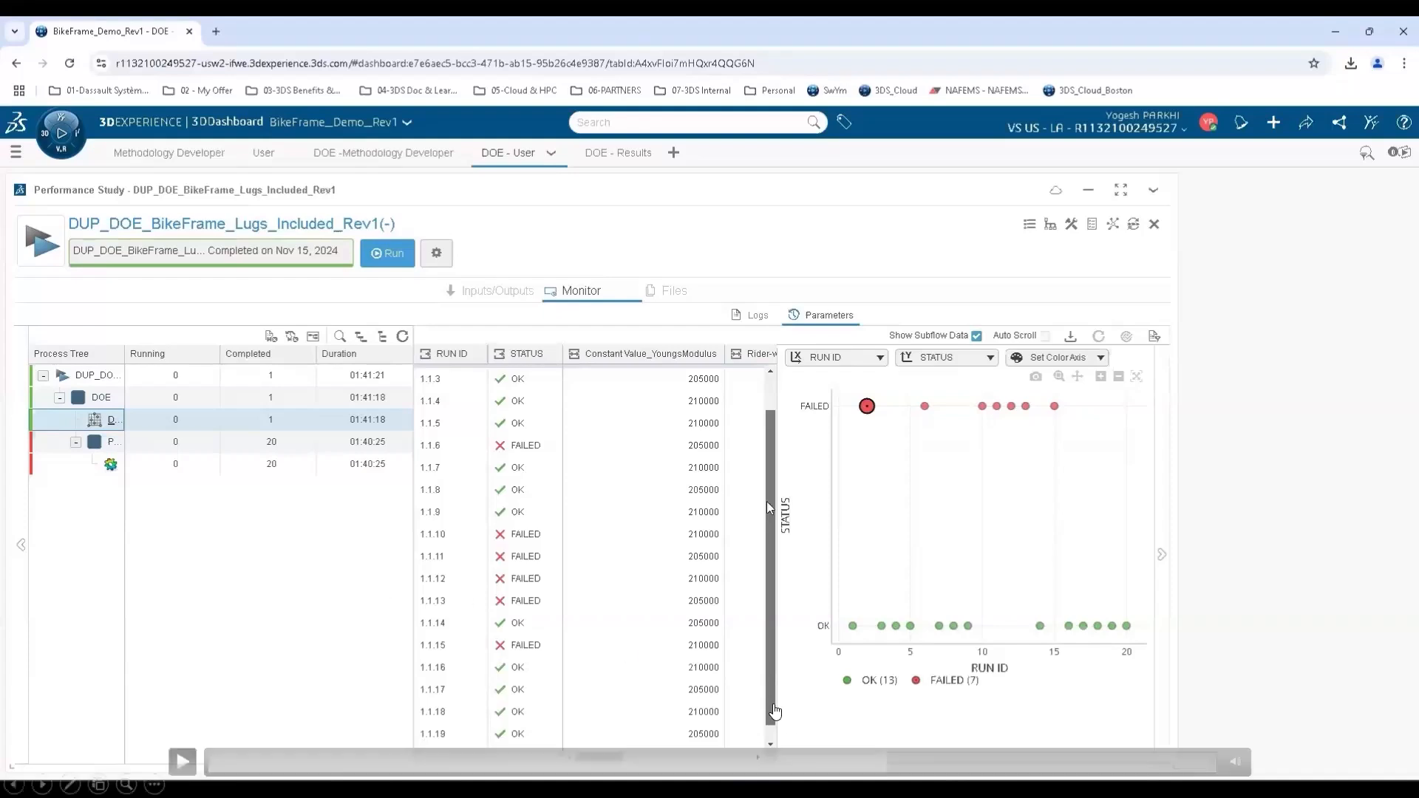
{"action": "left_click", "coordinate": [183, 765]}
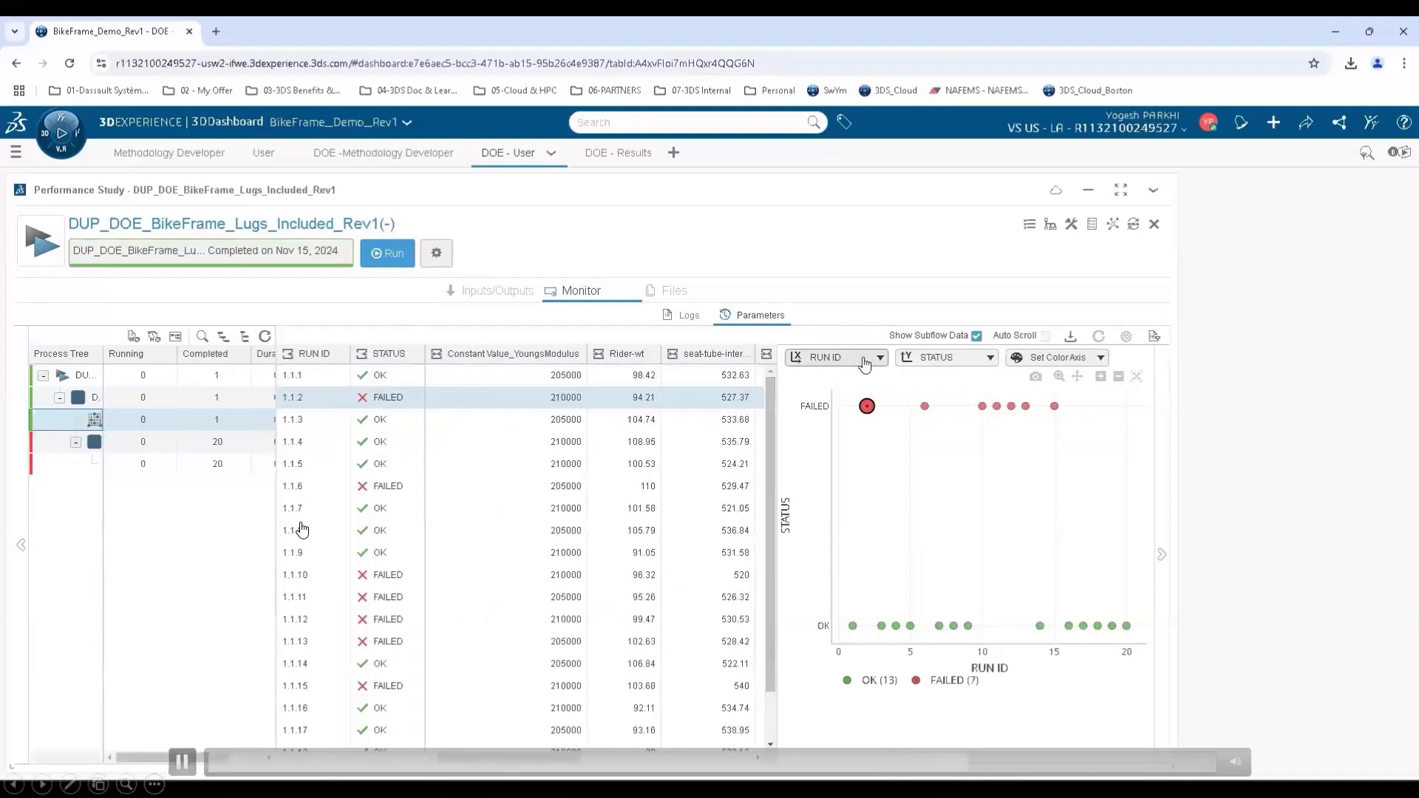
{"action": "left_click", "coordinate": [182, 764]}
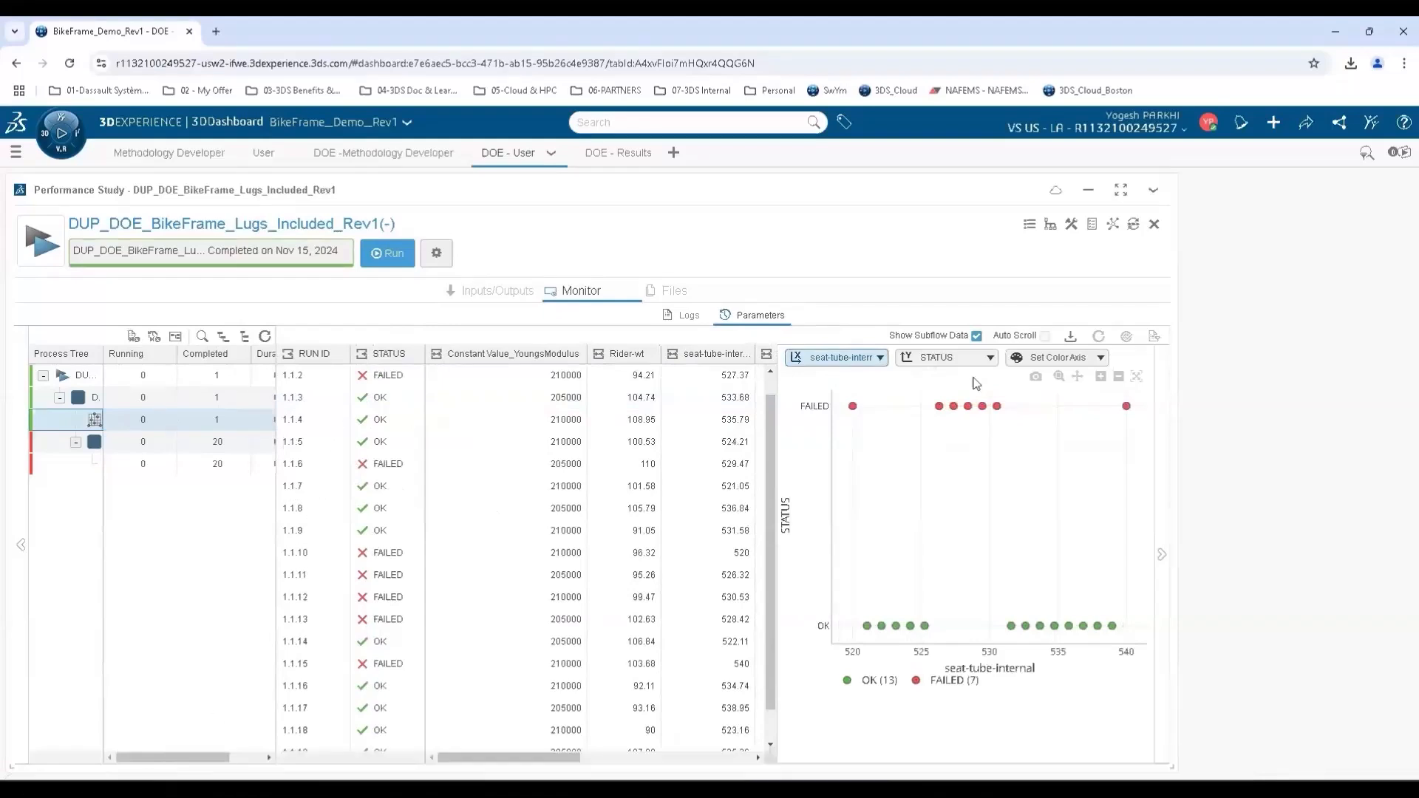
{"action": "mouse_move", "coordinate": [285, 627]}
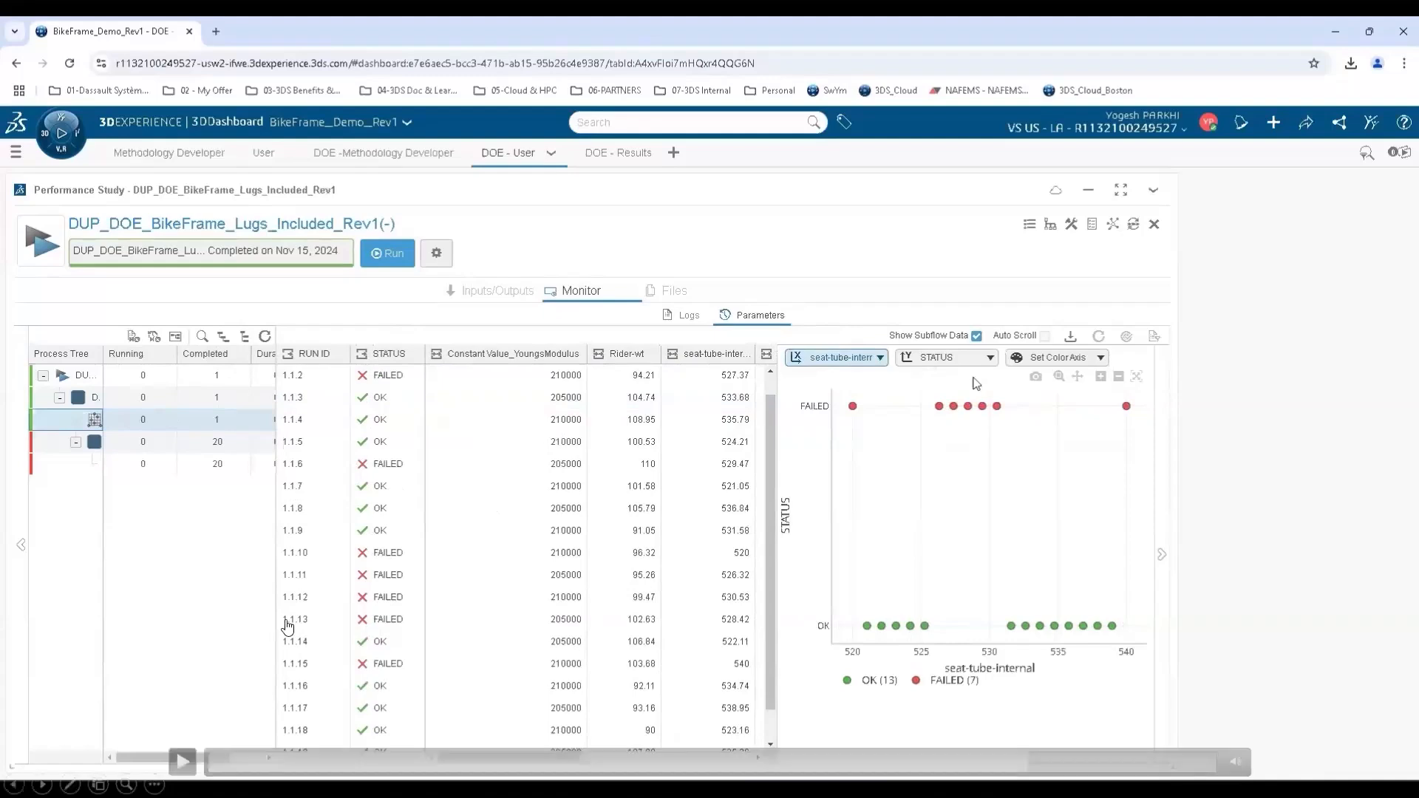
{"action": "left_click", "coordinate": [182, 762]}
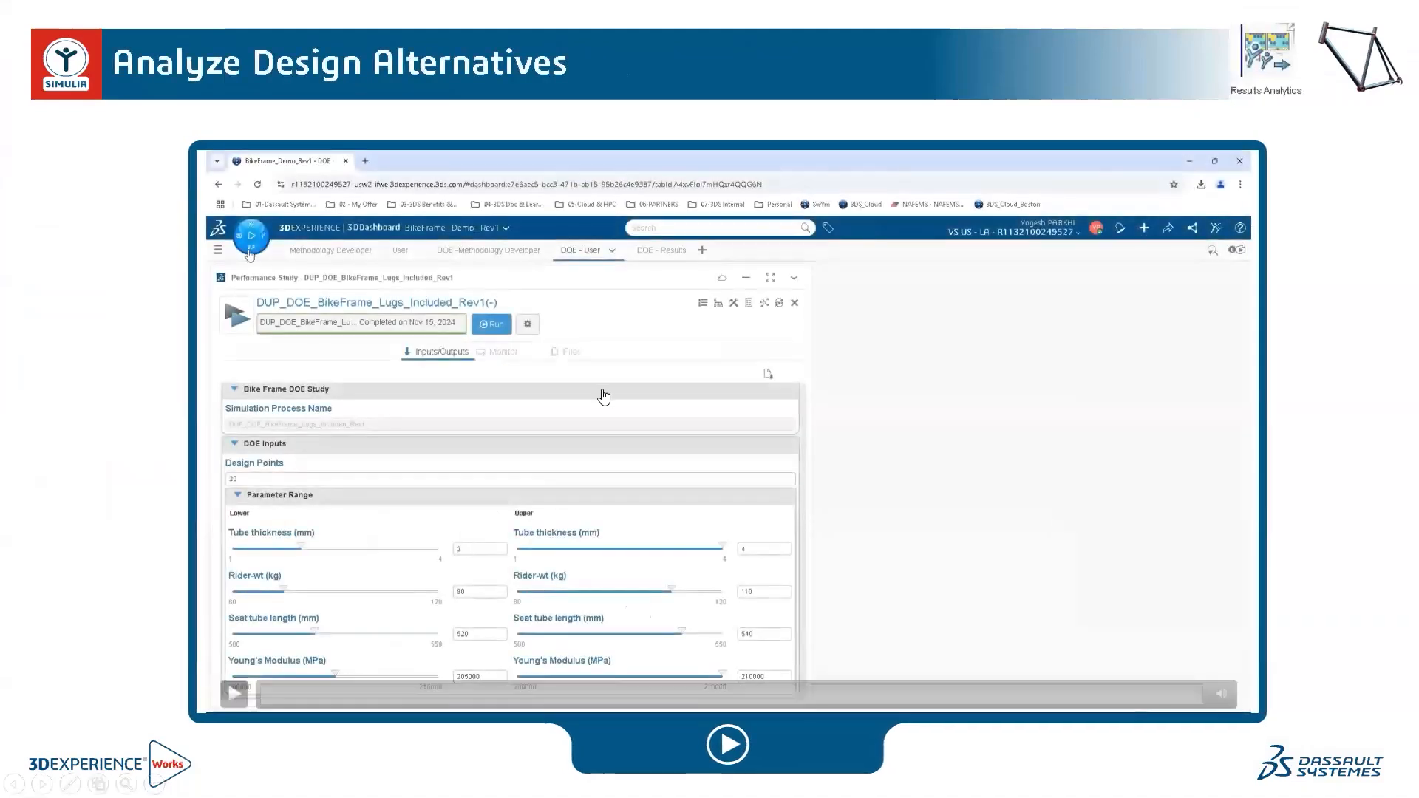
Step: Play the Analyze Design Alternatives video, pausing at the opened Results Analytics case, and move playback back to the parameter statistics
{"action": "left_click", "coordinate": [564, 372]}
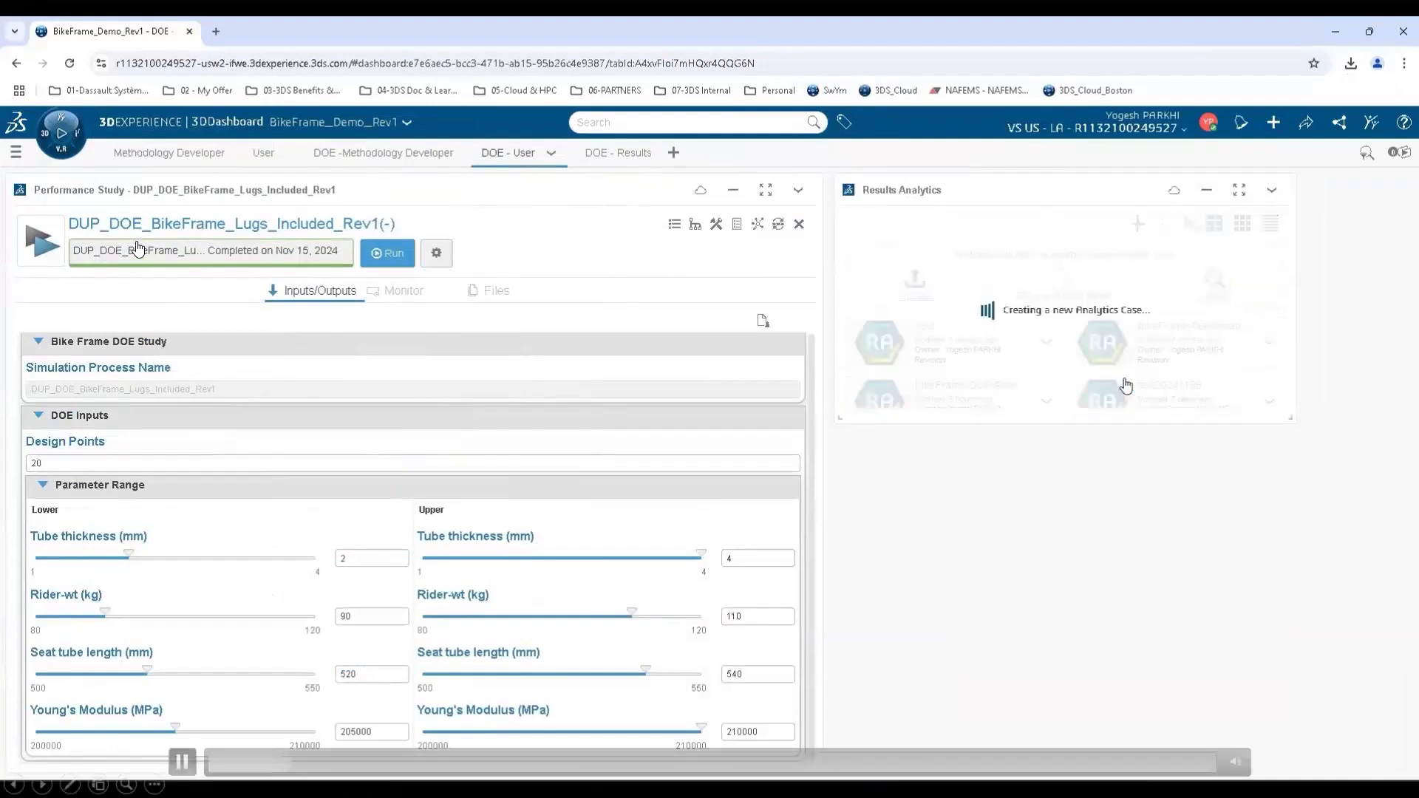
{"action": "left_click", "coordinate": [185, 759]}
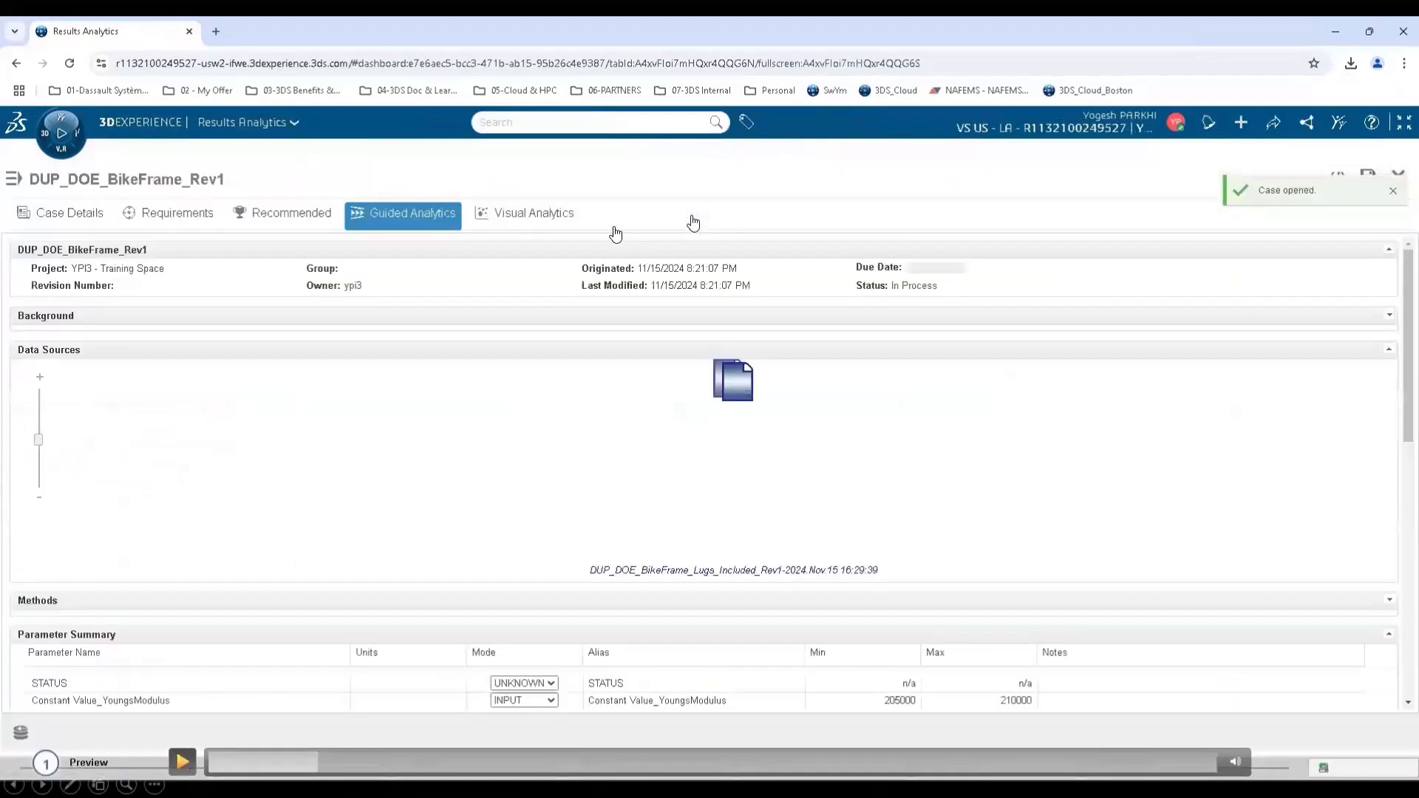
{"action": "left_click", "coordinate": [182, 762]}
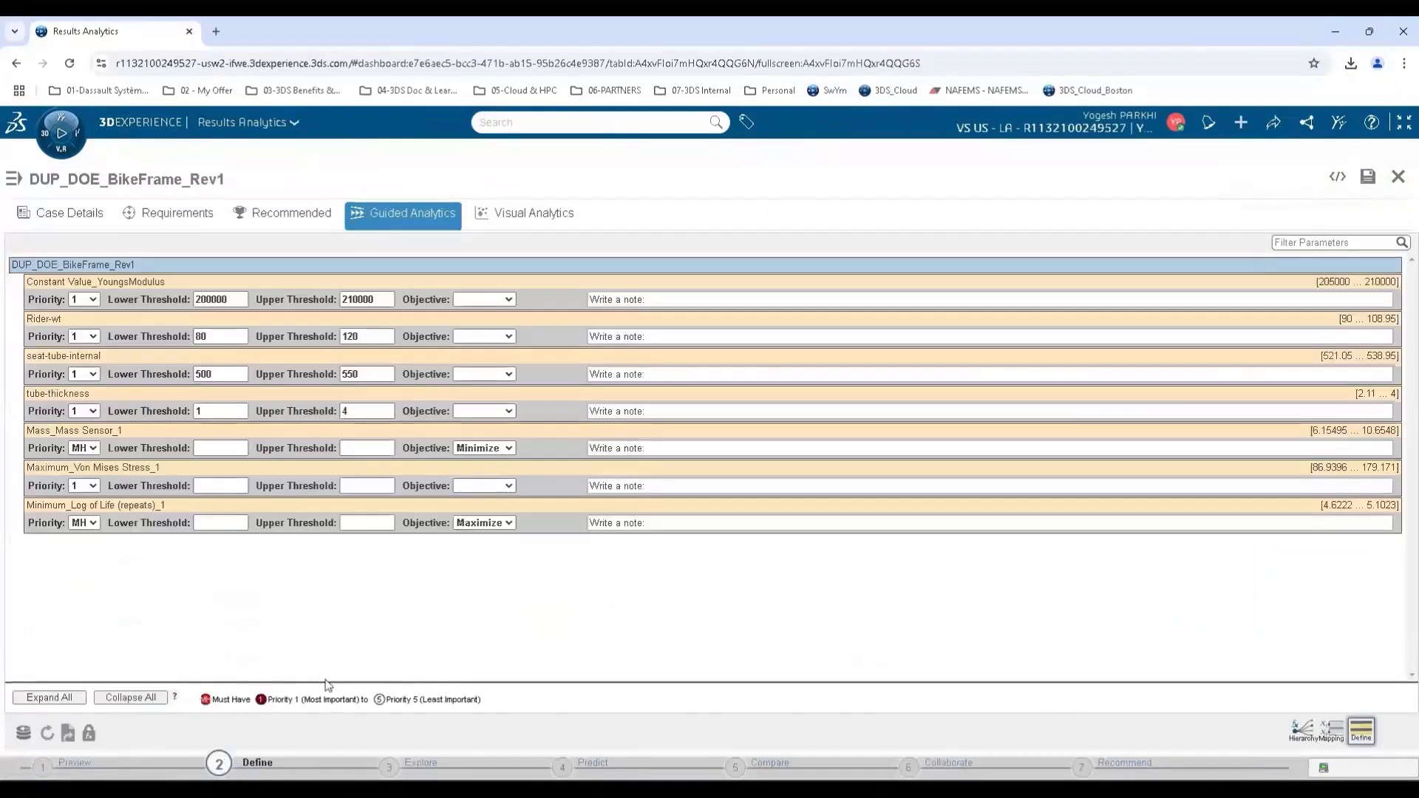
{"action": "left_click", "coordinate": [405, 760]}
{"action": "left_click", "coordinate": [187, 758]}
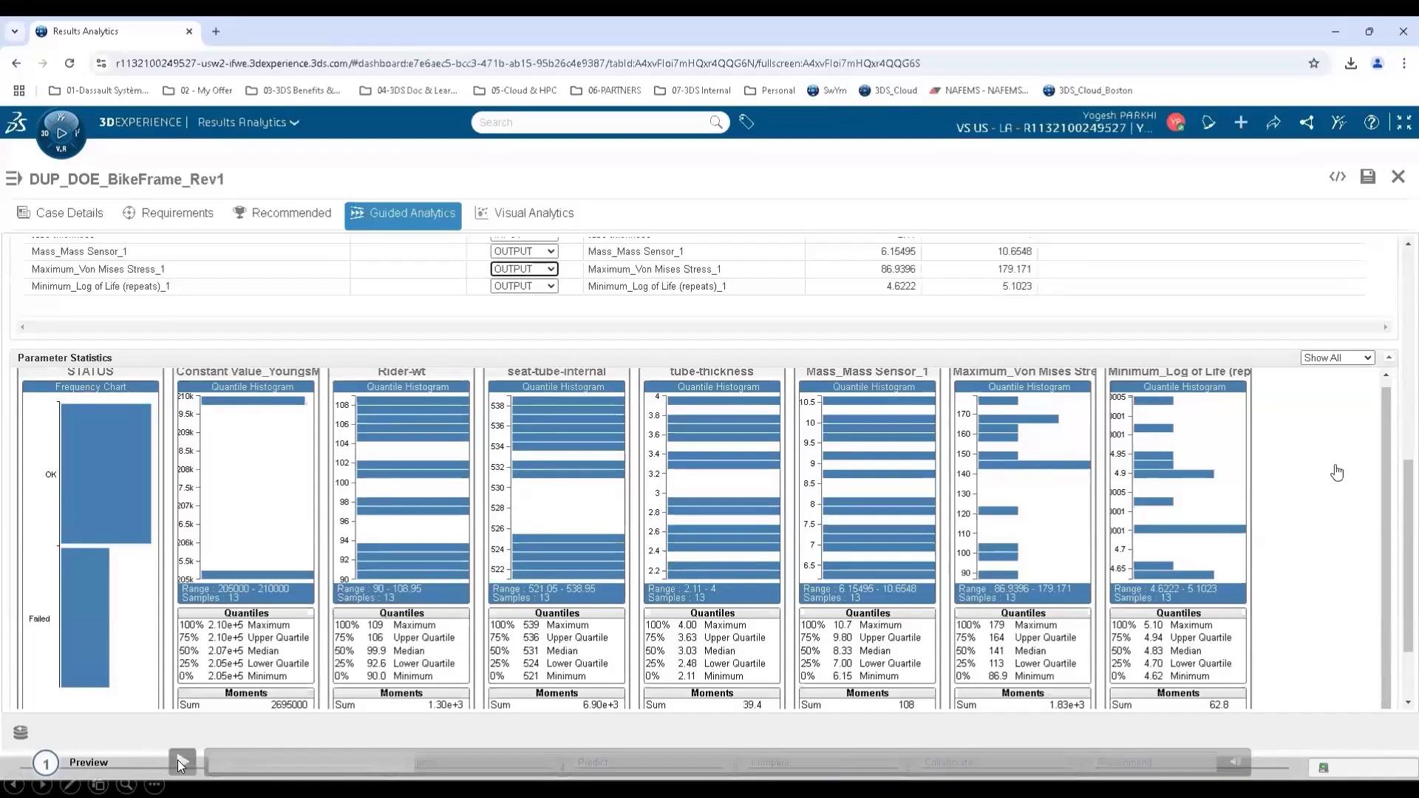
Step: Move playback back to the app search and replay to the Define step, pausing at the Mass_Mass Sensor_1 priority options
{"action": "scroll", "coordinate": [1335, 473], "scroll_direction": "down", "scroll_amount": 2}
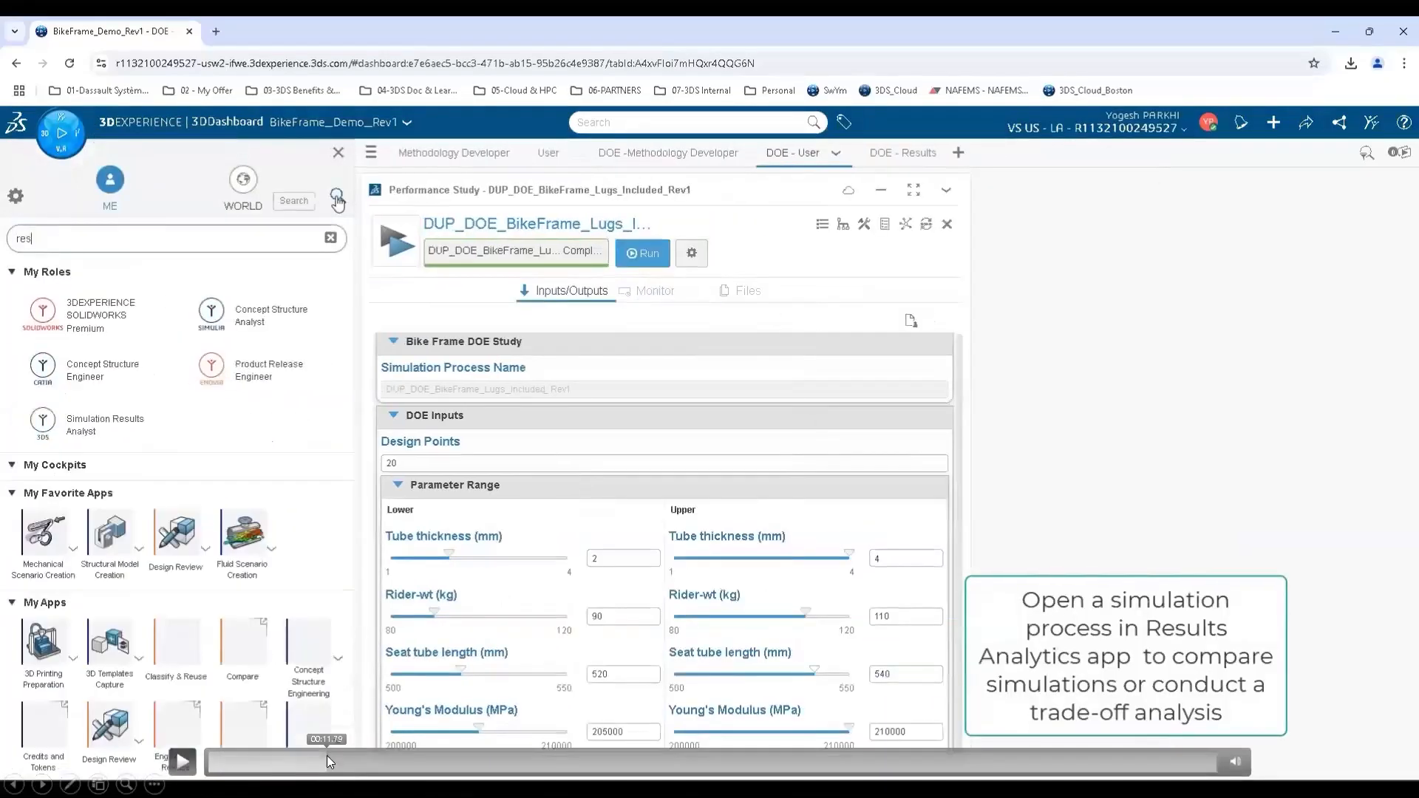
{"action": "left_click", "coordinate": [327, 755]}
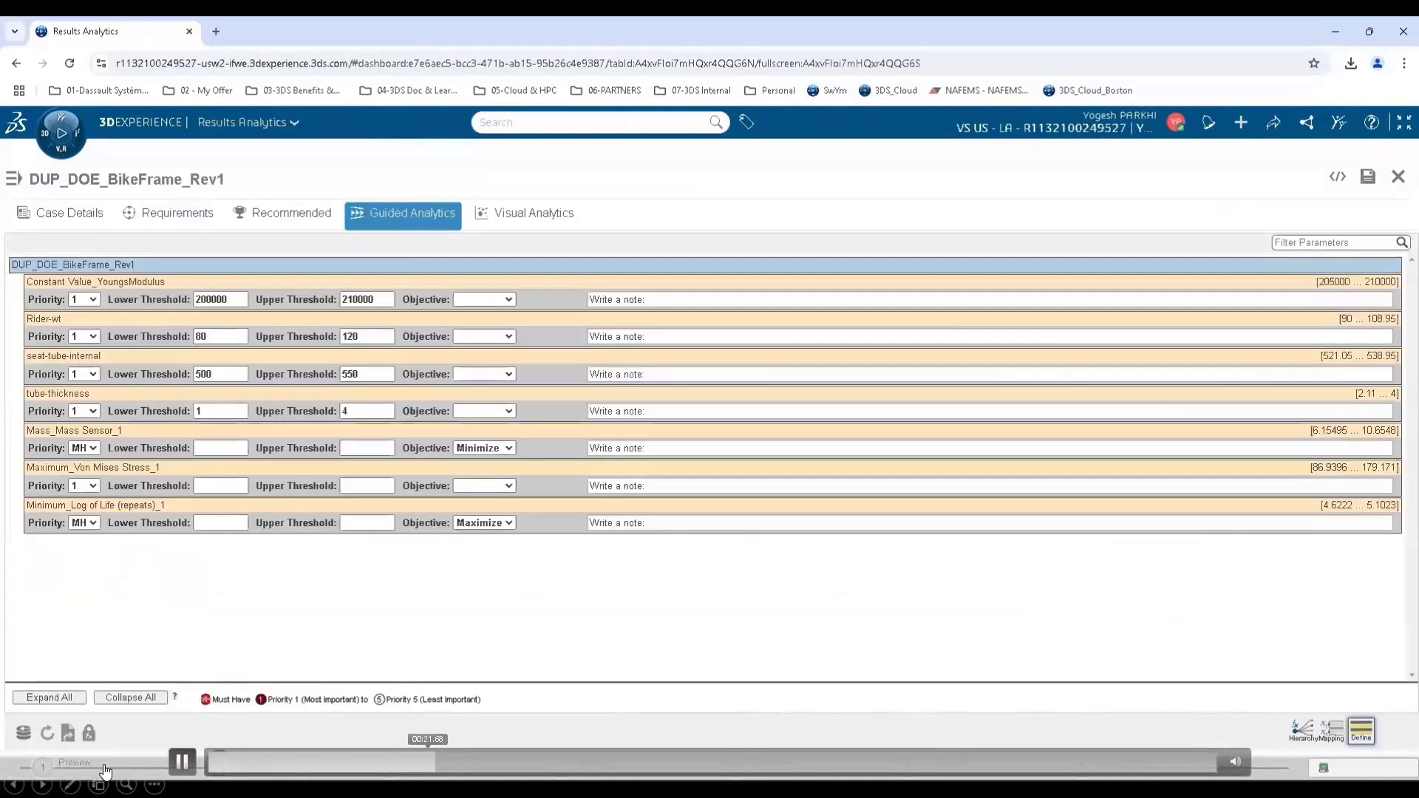
{"action": "left_click", "coordinate": [184, 758]}
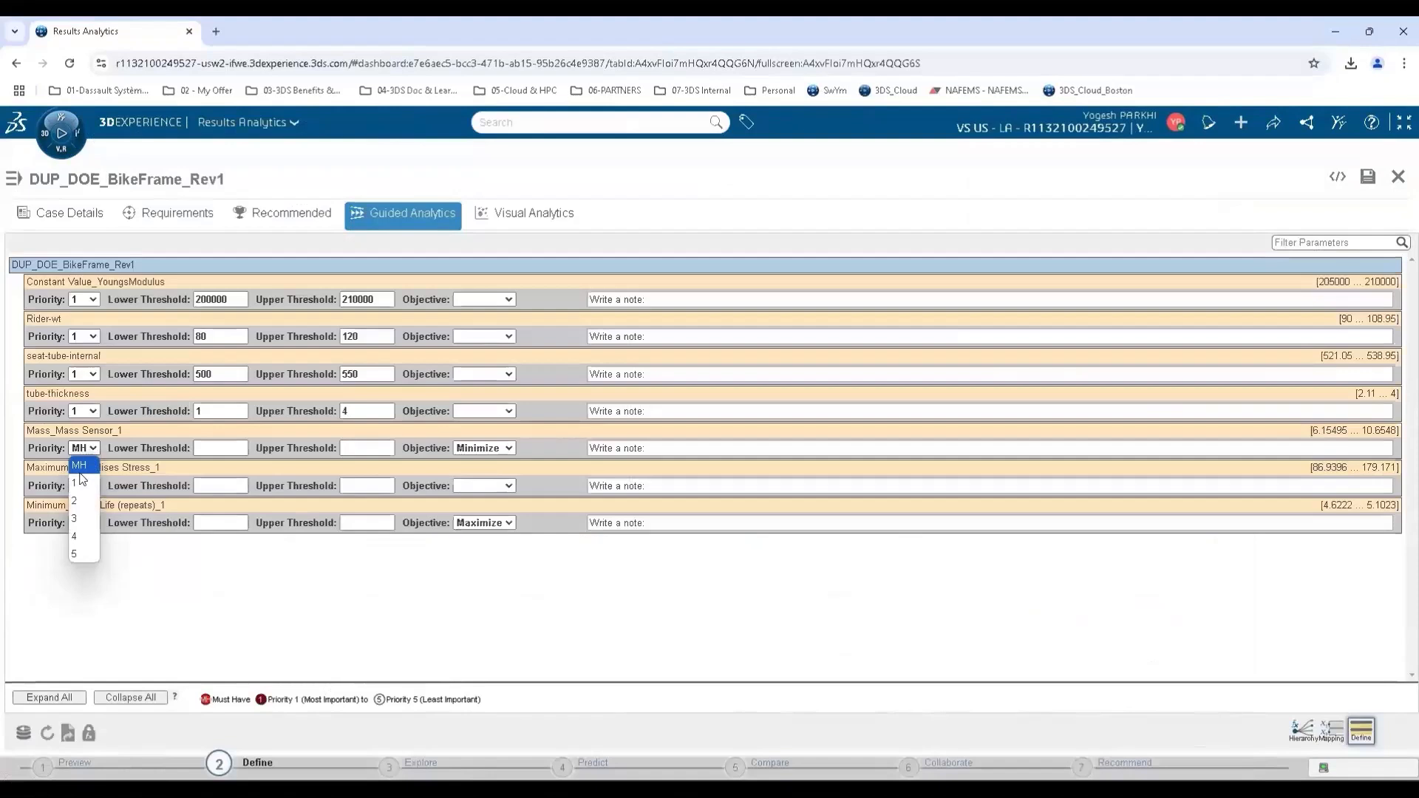
{"action": "mouse_move", "coordinate": [616, 648]}
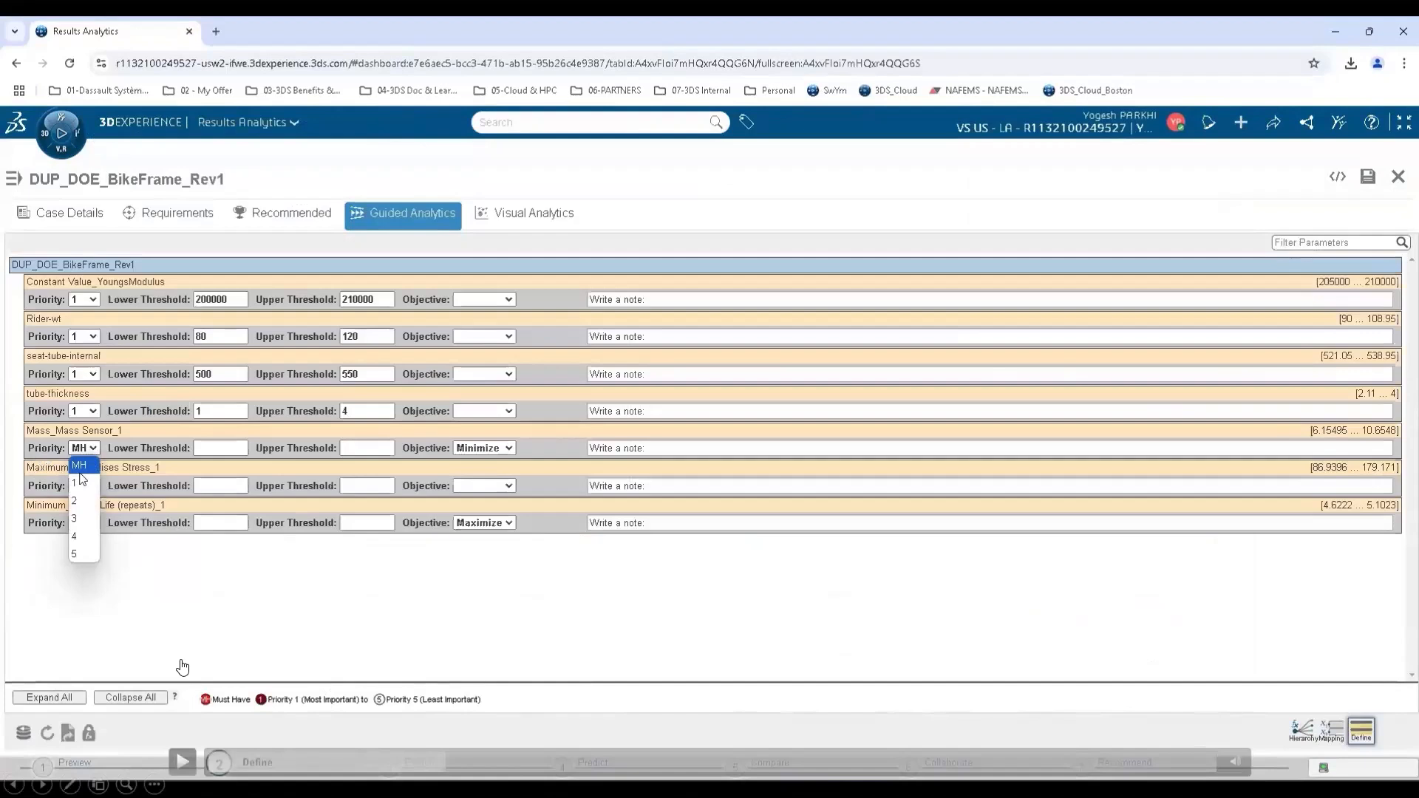
Step: Continue the video into the Explore step, pausing and resuming it to examine the ranked alternatives and the overall score filtering
{"action": "left_click", "coordinate": [179, 766]}
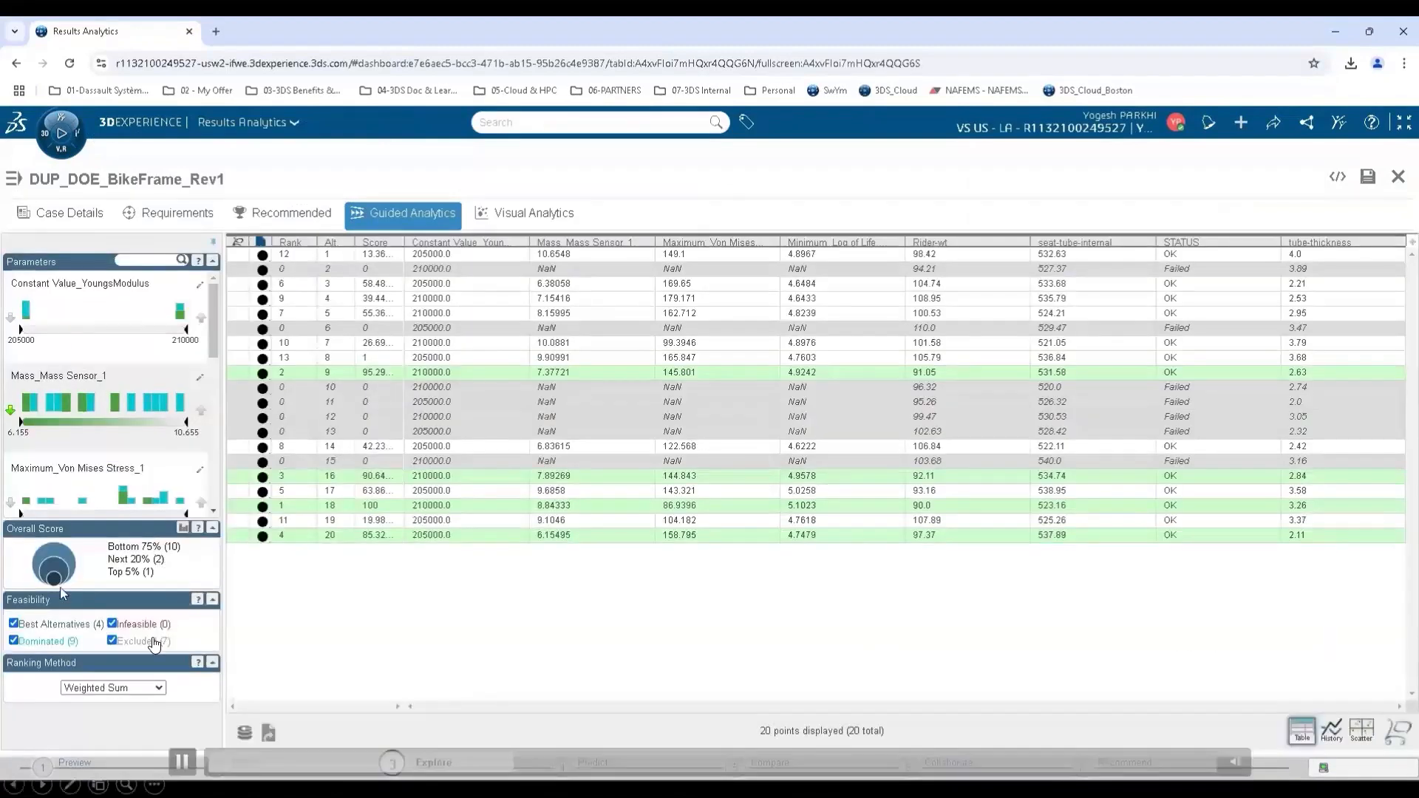
{"action": "left_click", "coordinate": [184, 761]}
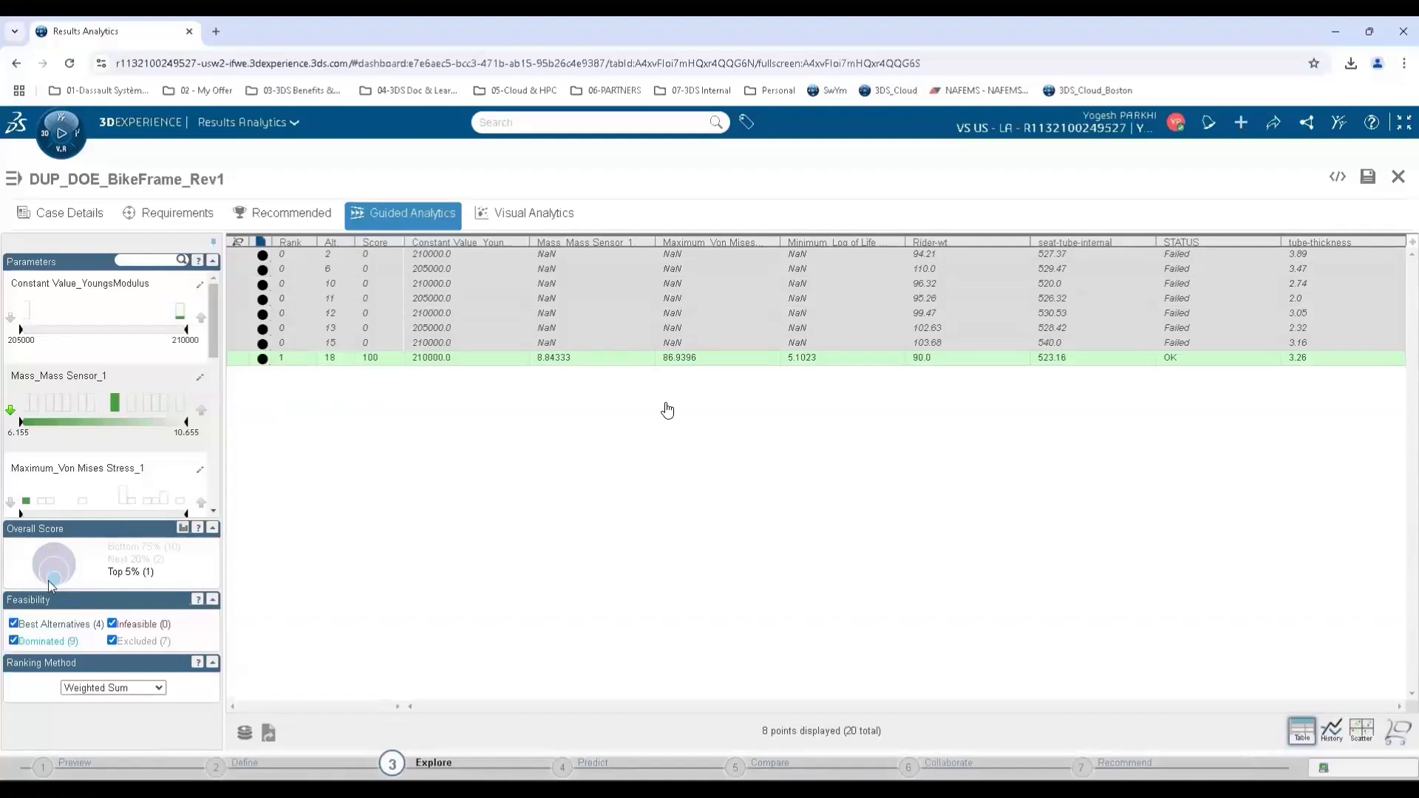
{"action": "mouse_move", "coordinate": [214, 749]}
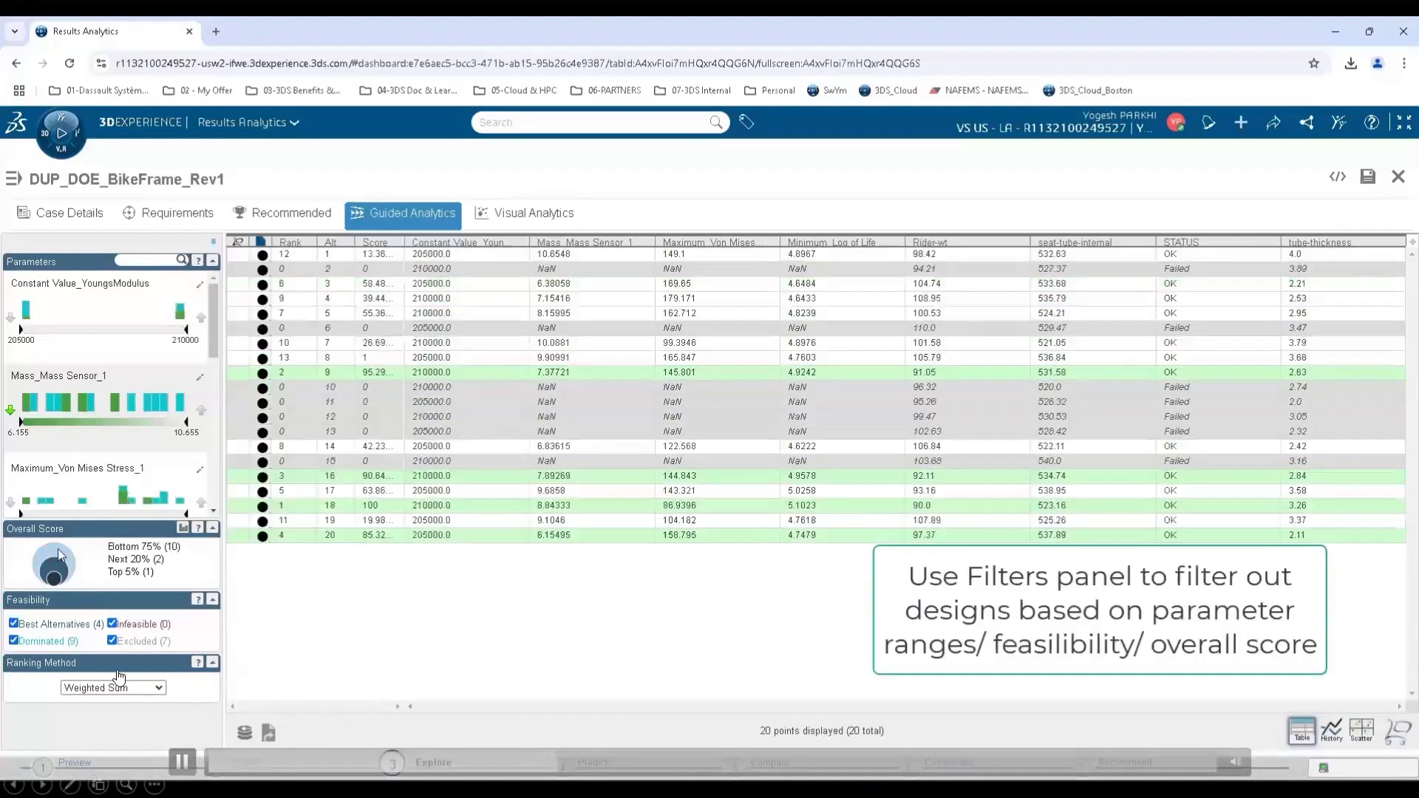
{"action": "left_click", "coordinate": [181, 761]}
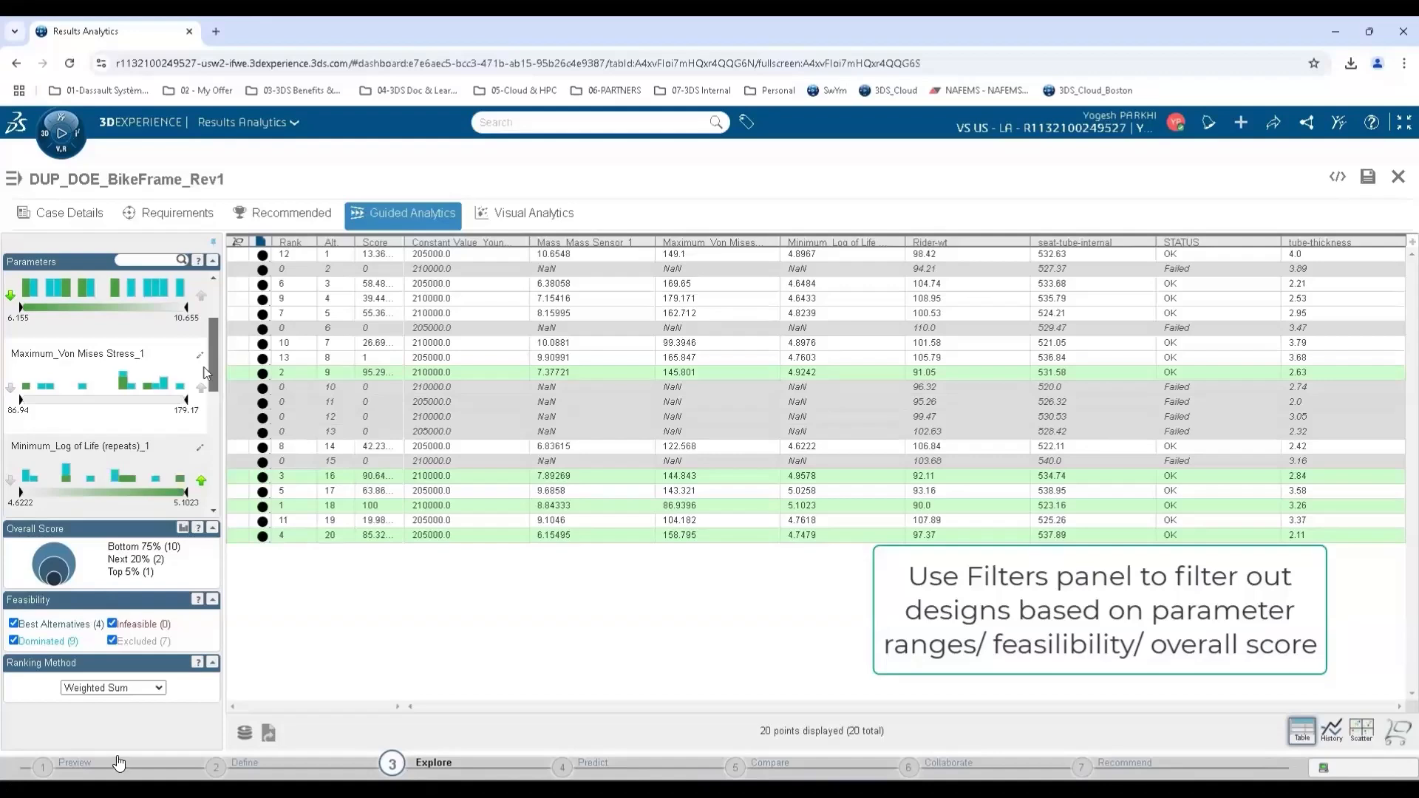
Step: Play through the Explore parameter filters, pausing where Alternative 9 is added to the basket, and resume playback
{"action": "mouse_move", "coordinate": [185, 766]}
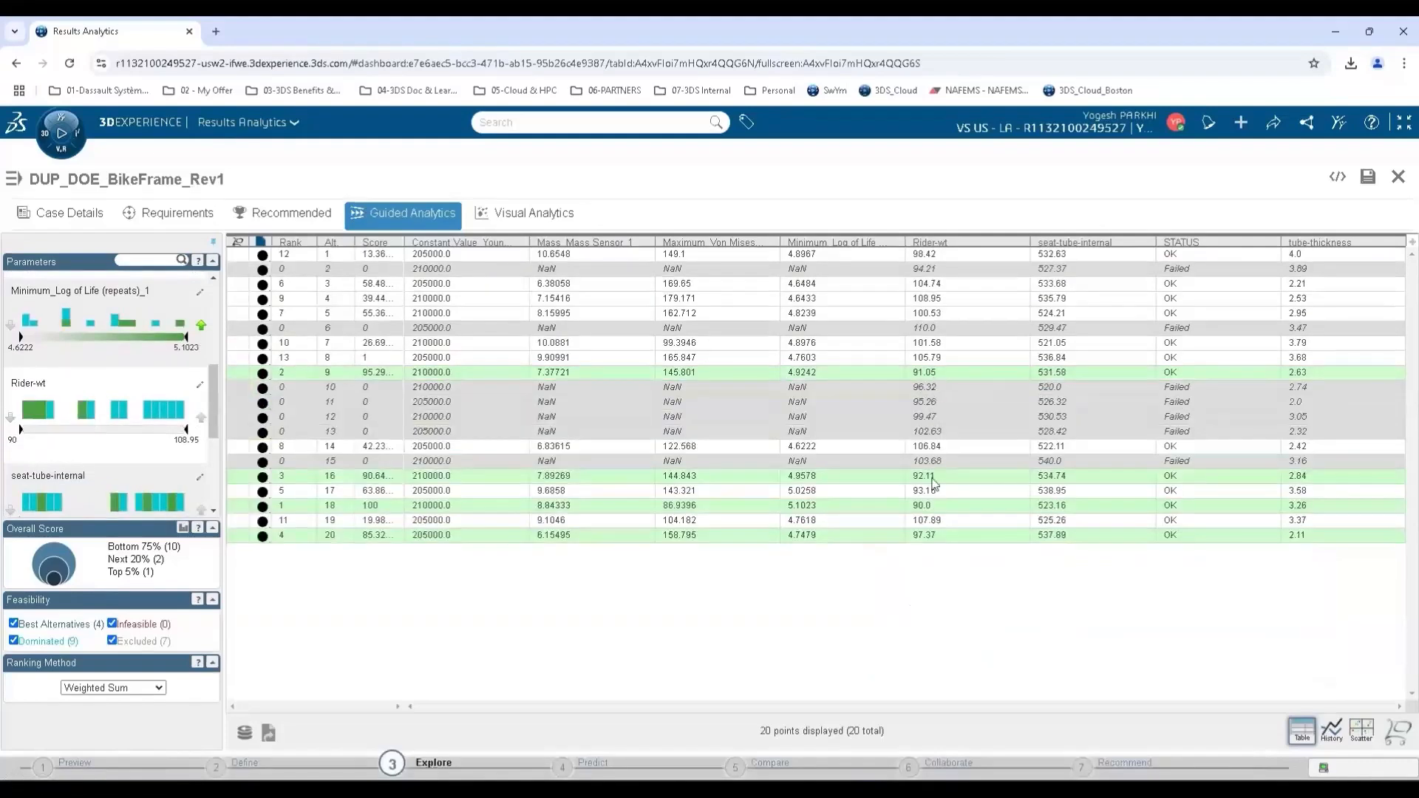
{"action": "mouse_move", "coordinate": [6, 533]}
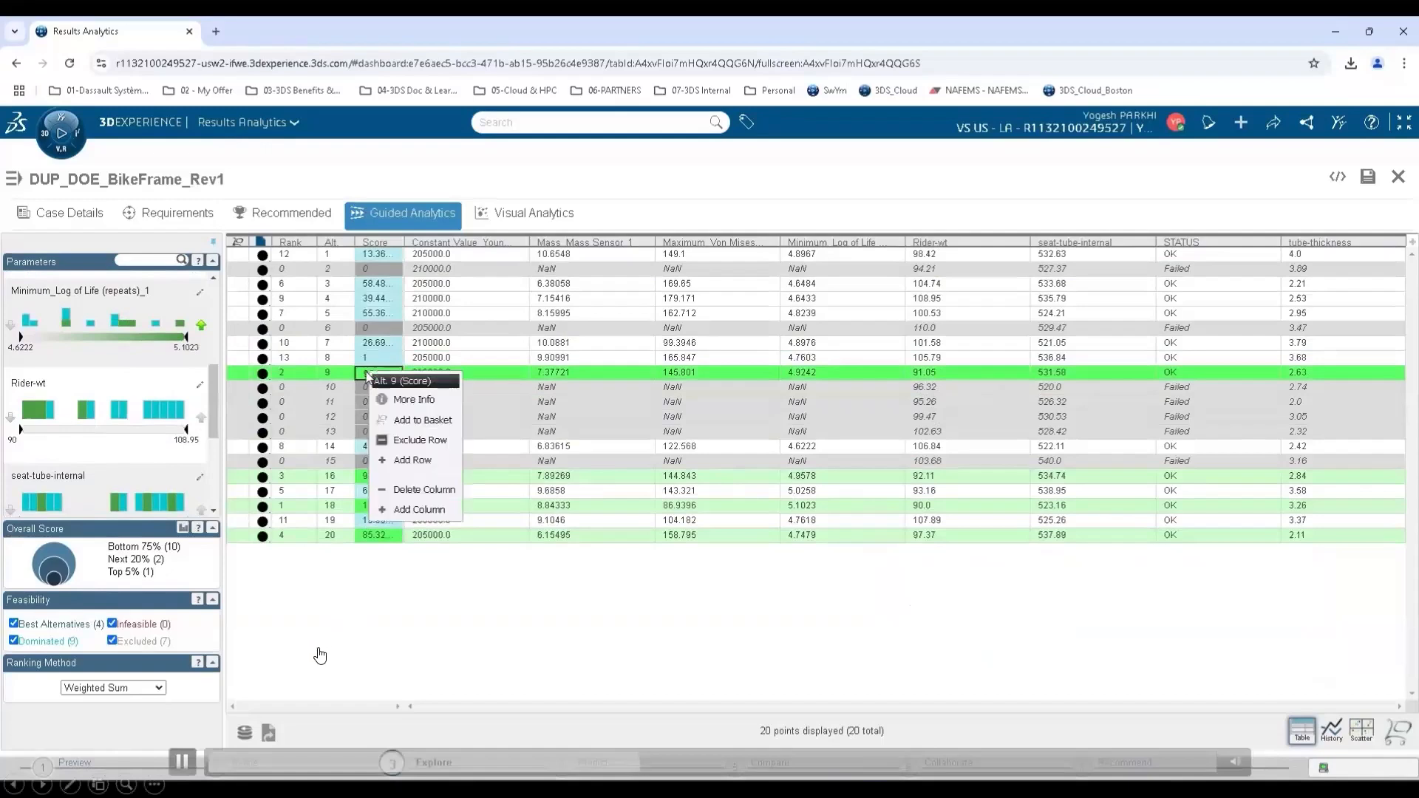
{"action": "left_click", "coordinate": [181, 762]}
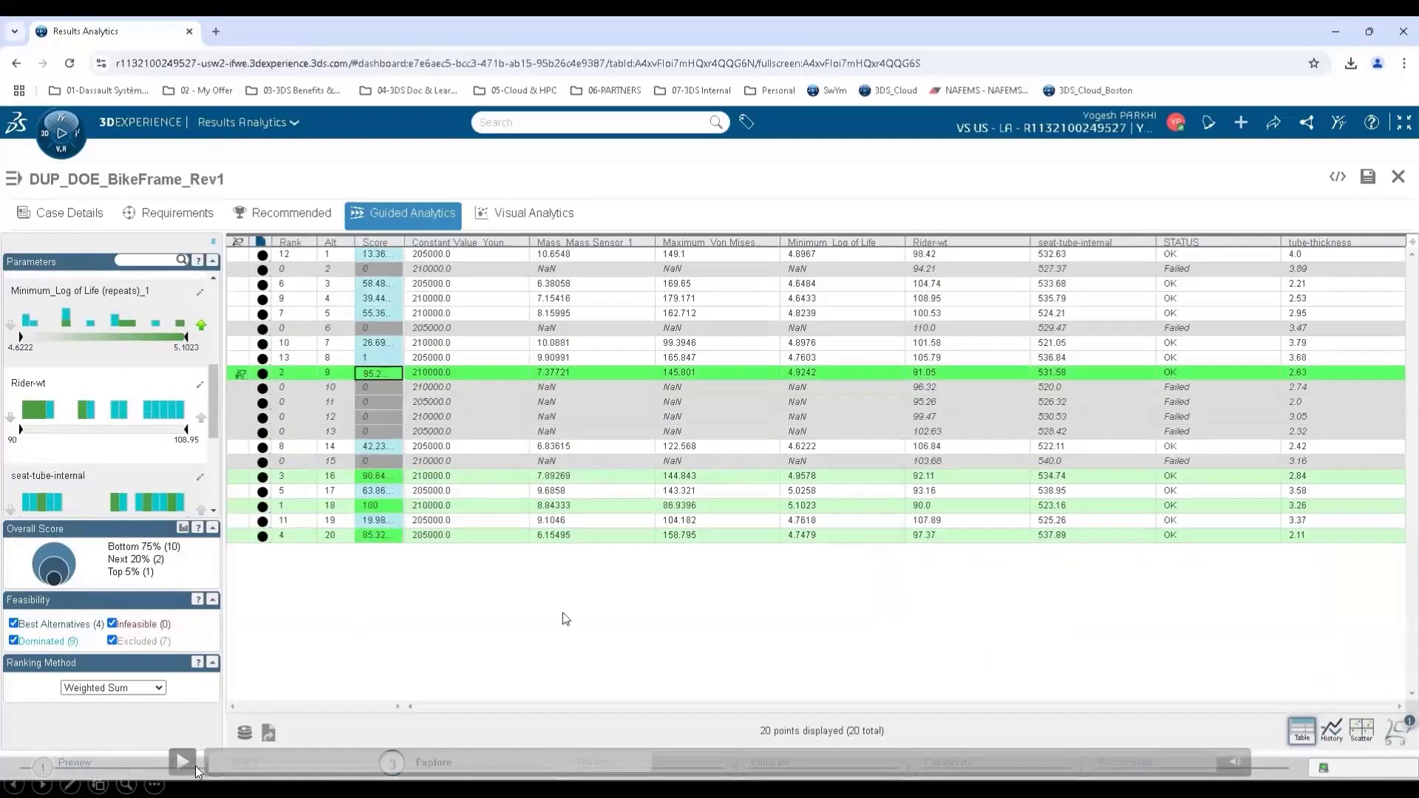
{"action": "left_click", "coordinate": [384, 644]}
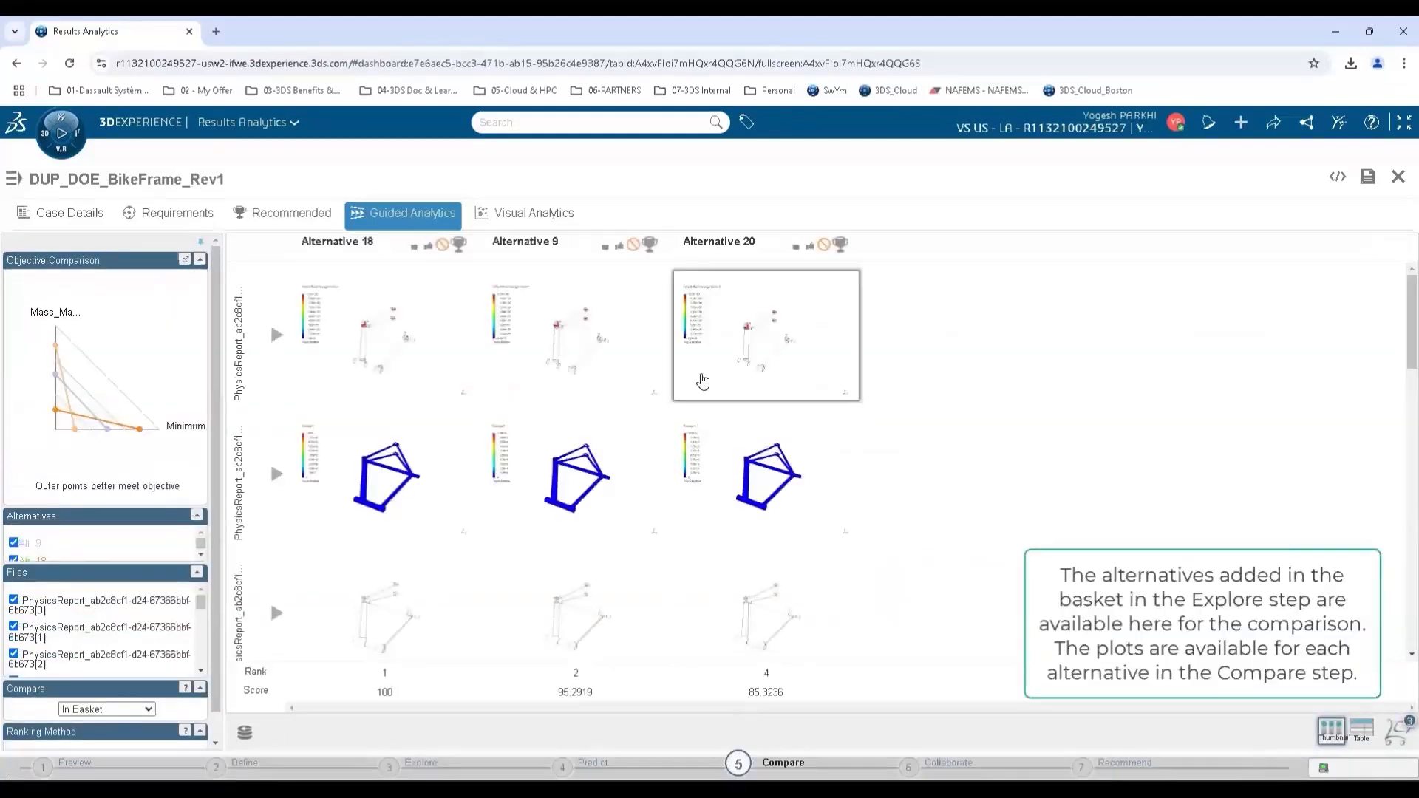
Step: Pause and resume the Compare part of the video to examine the result plots and the enlarged Objective Comparison view
{"action": "left_click", "coordinate": [183, 764]}
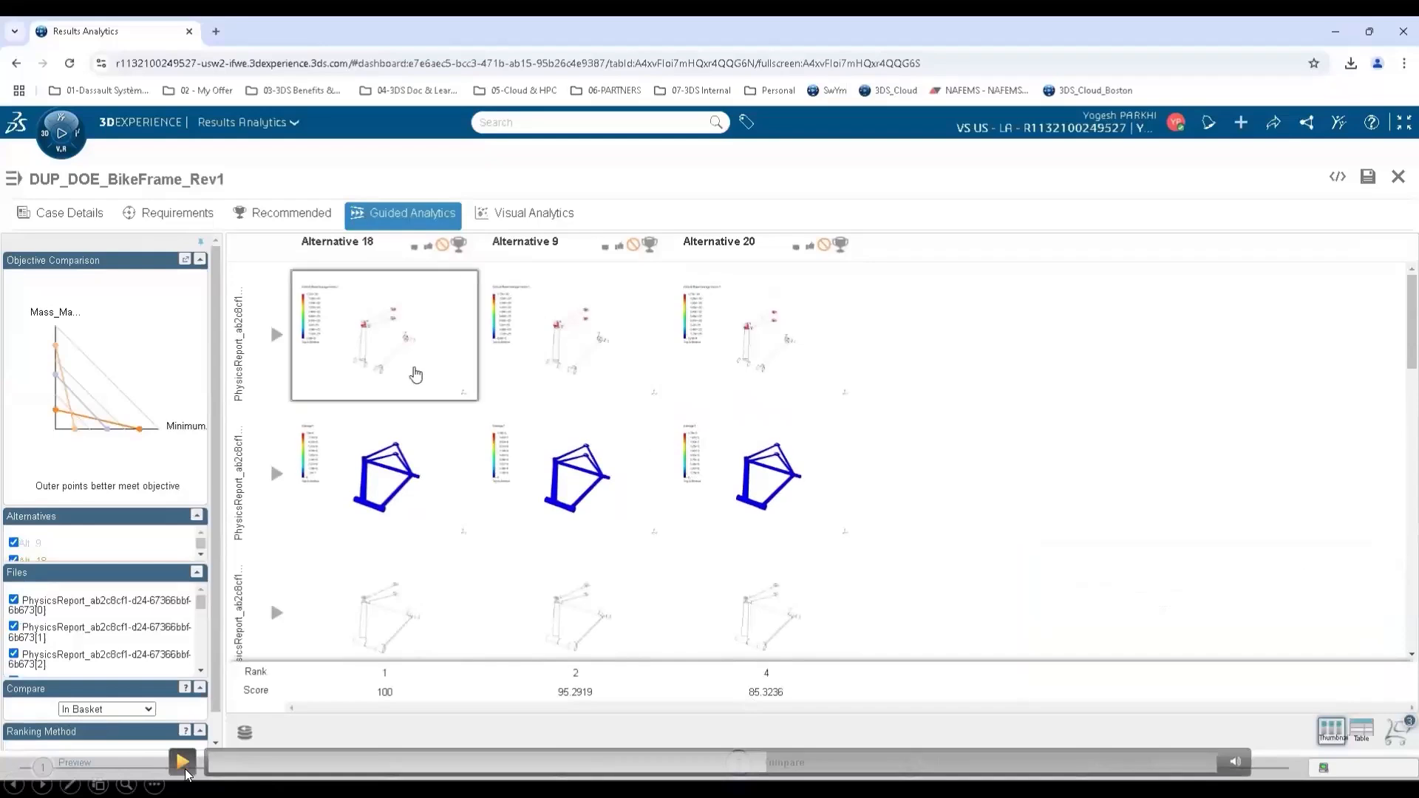
{"action": "left_click", "coordinate": [183, 765]}
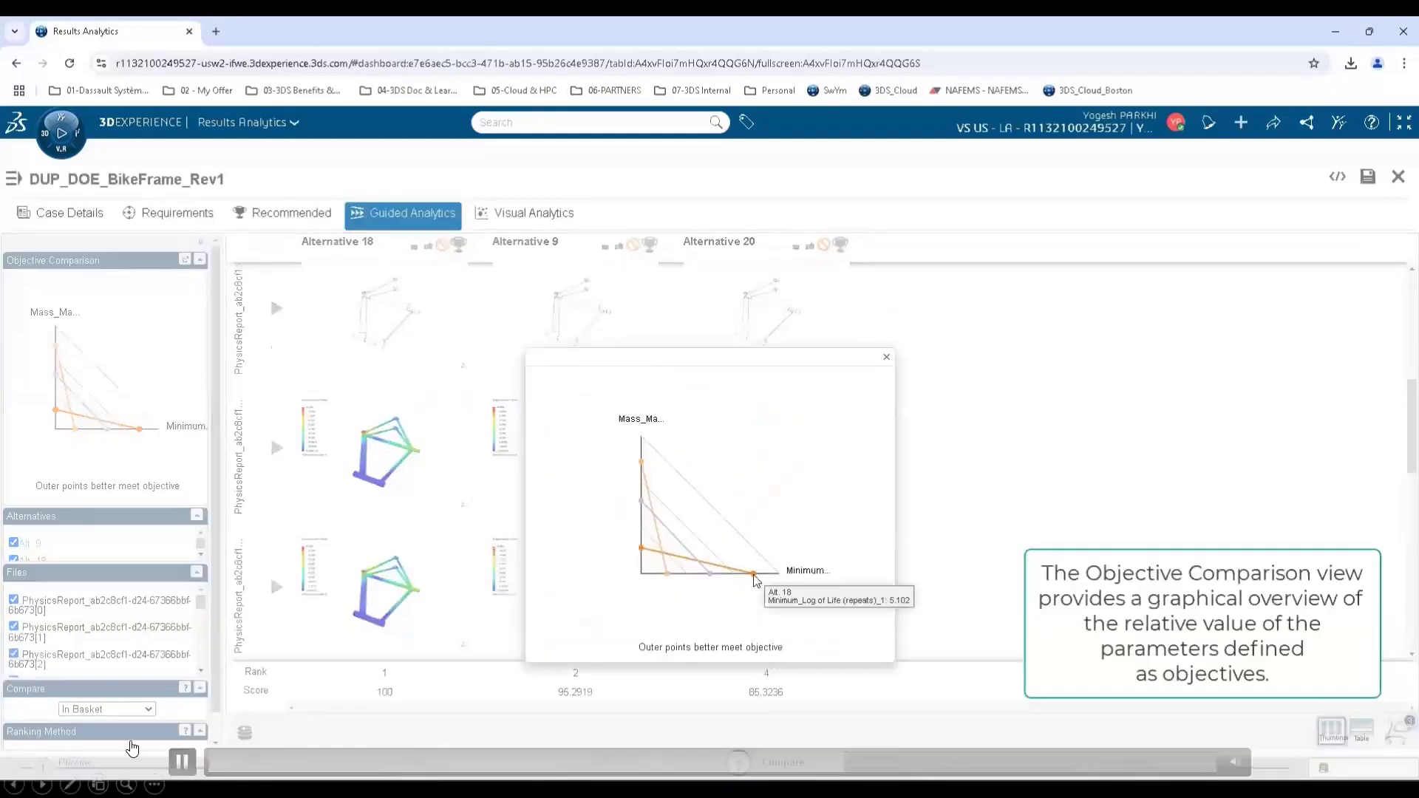
{"action": "left_click", "coordinate": [183, 765]}
{"action": "left_click", "coordinate": [180, 762]}
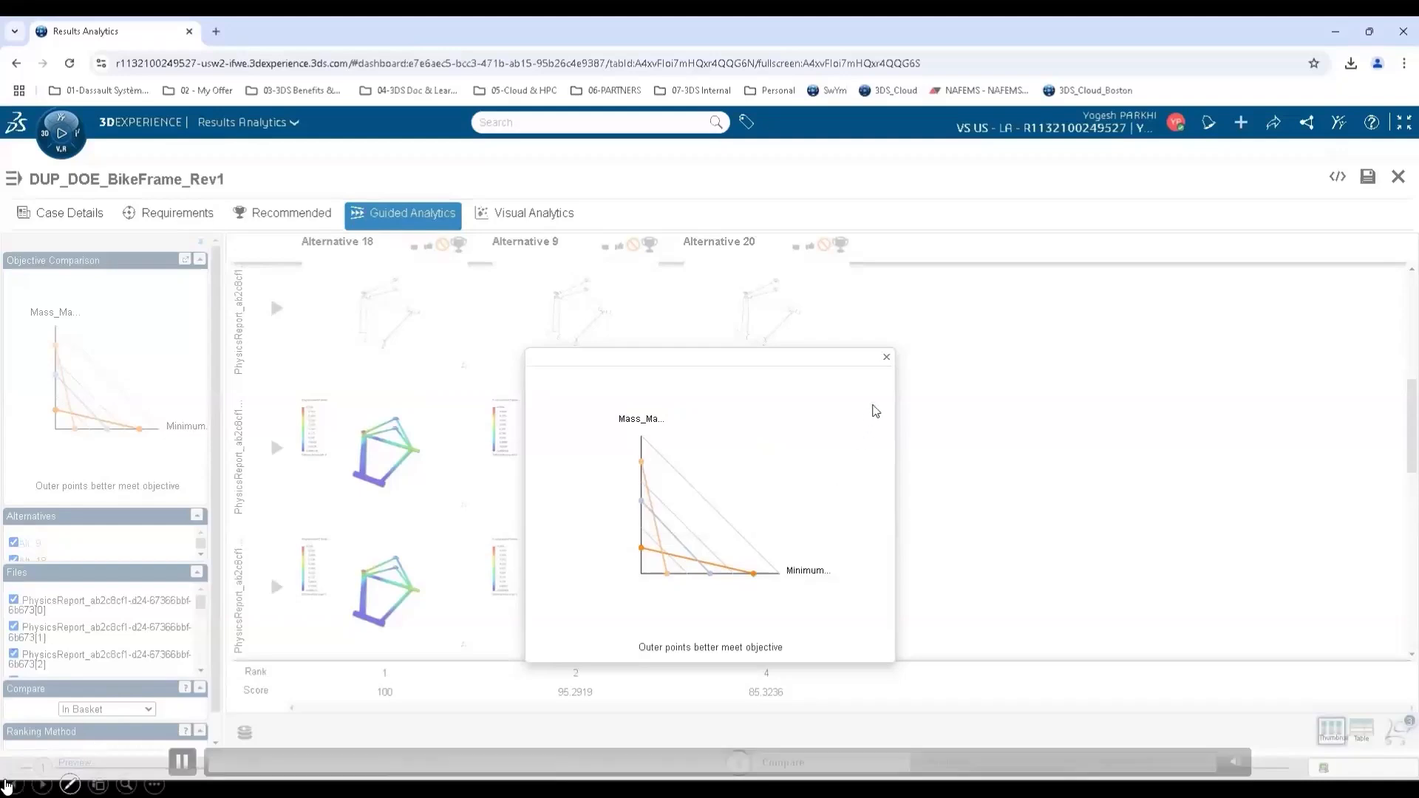
{"action": "left_click", "coordinate": [182, 762]}
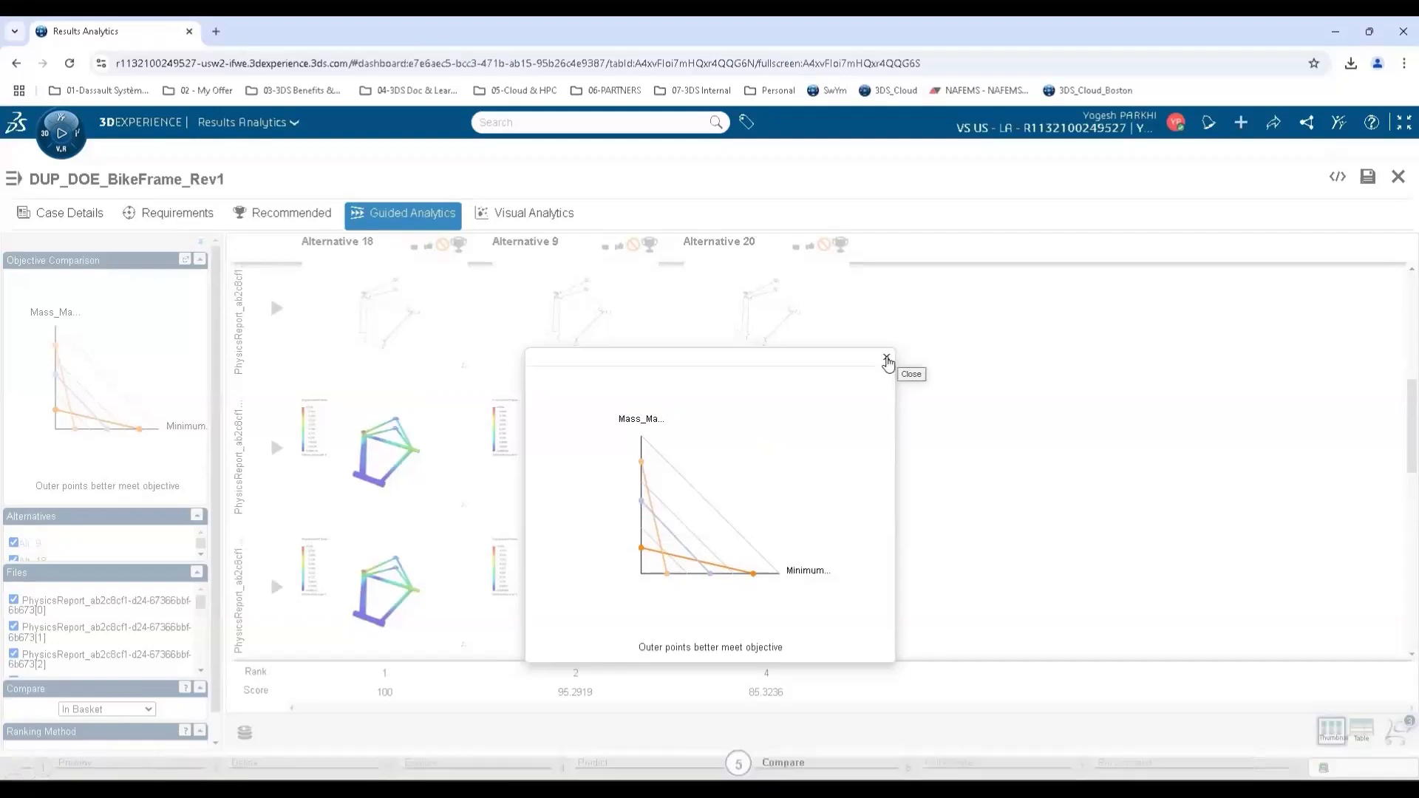
{"action": "left_click", "coordinate": [183, 764]}
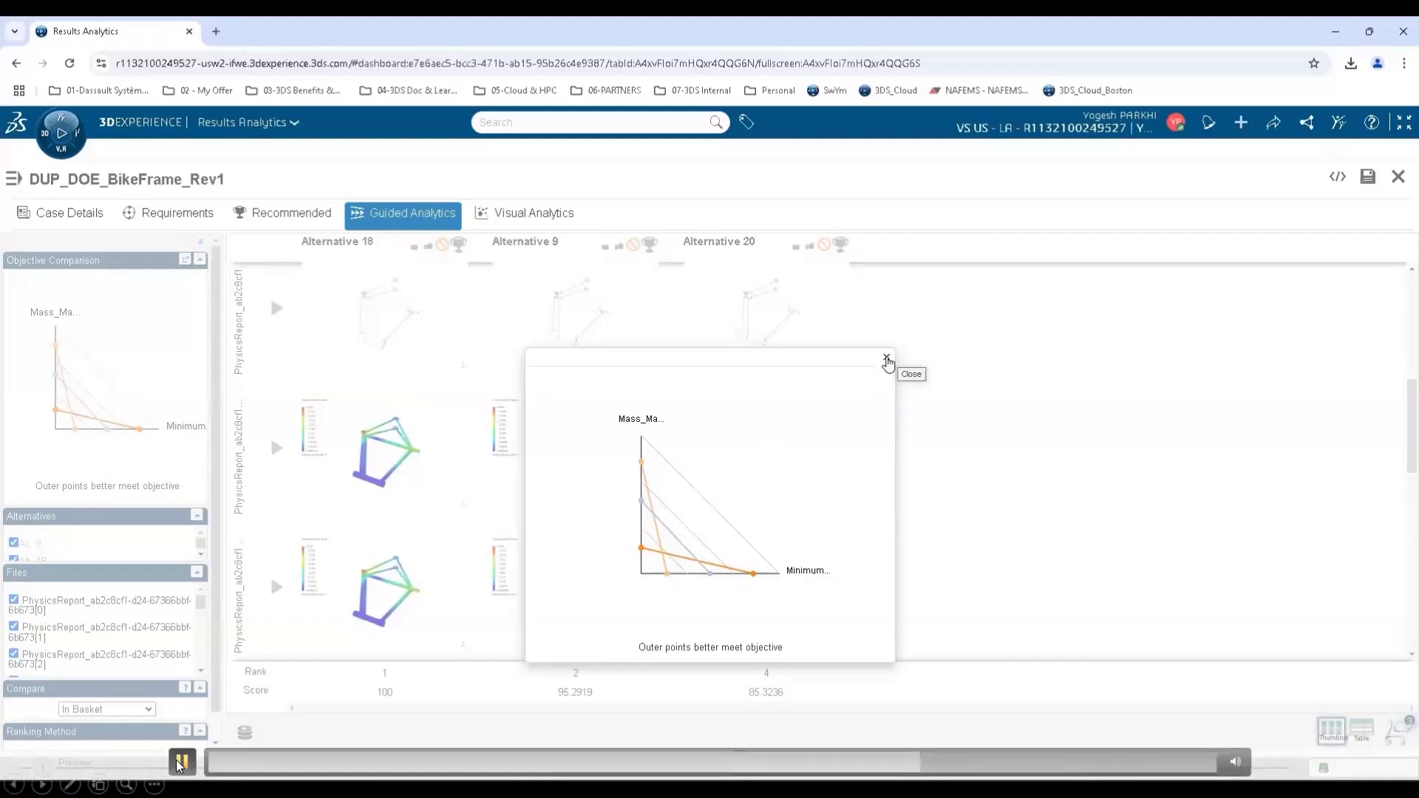
Step: Play on from the Compare table to the Collaborate step, pausing to examine the Rank & Score Breakdown chart
{"action": "left_click", "coordinate": [189, 768]}
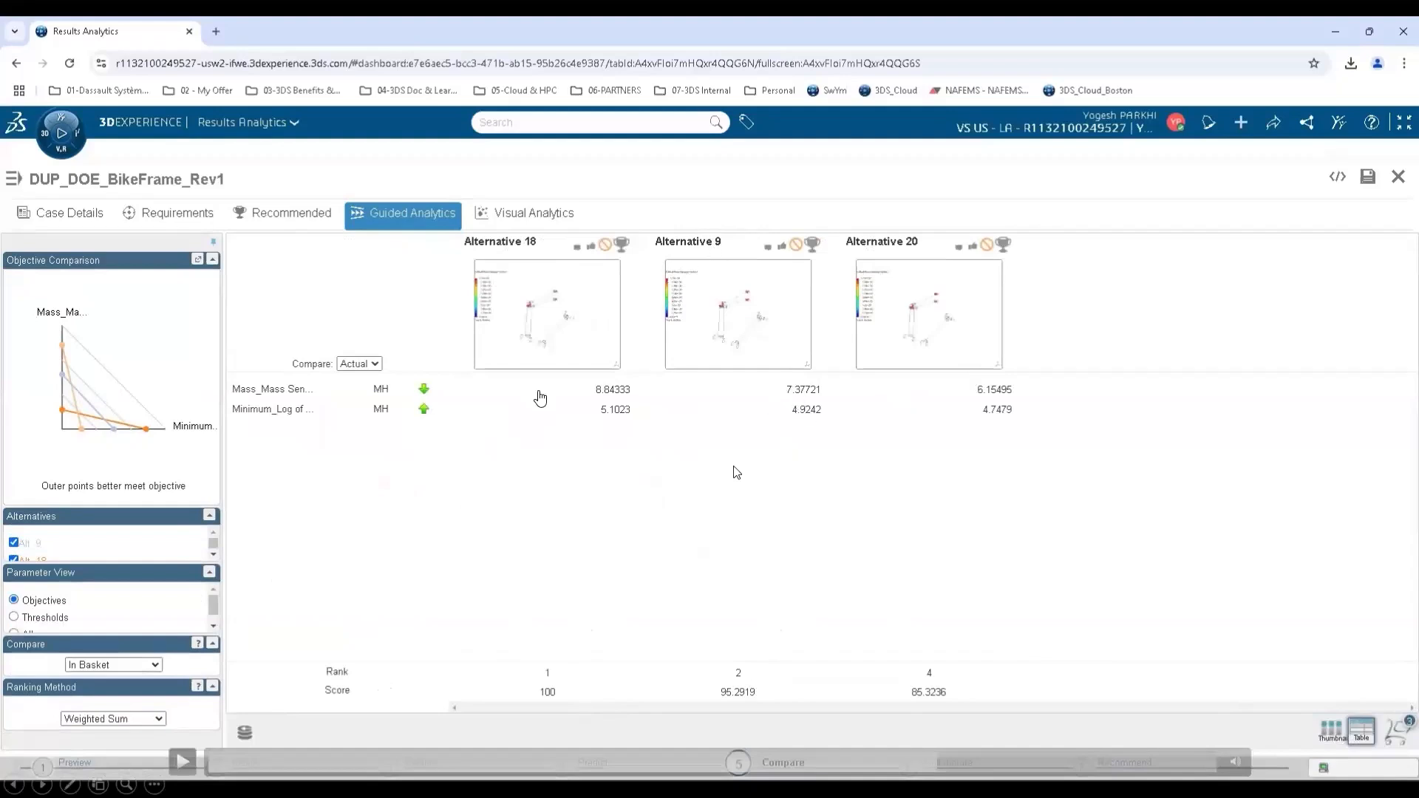
{"action": "left_click", "coordinate": [183, 762]}
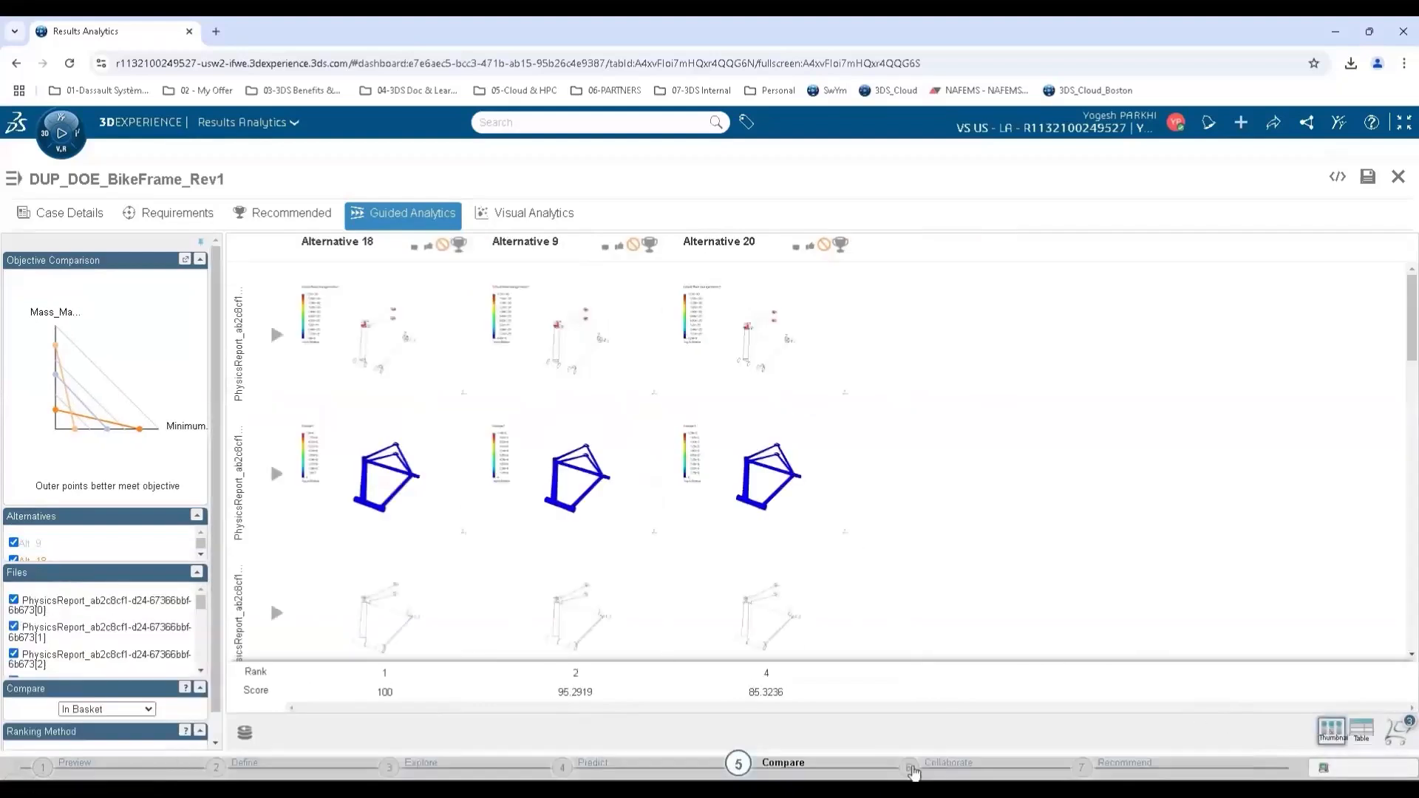
{"action": "left_click", "coordinate": [178, 769]}
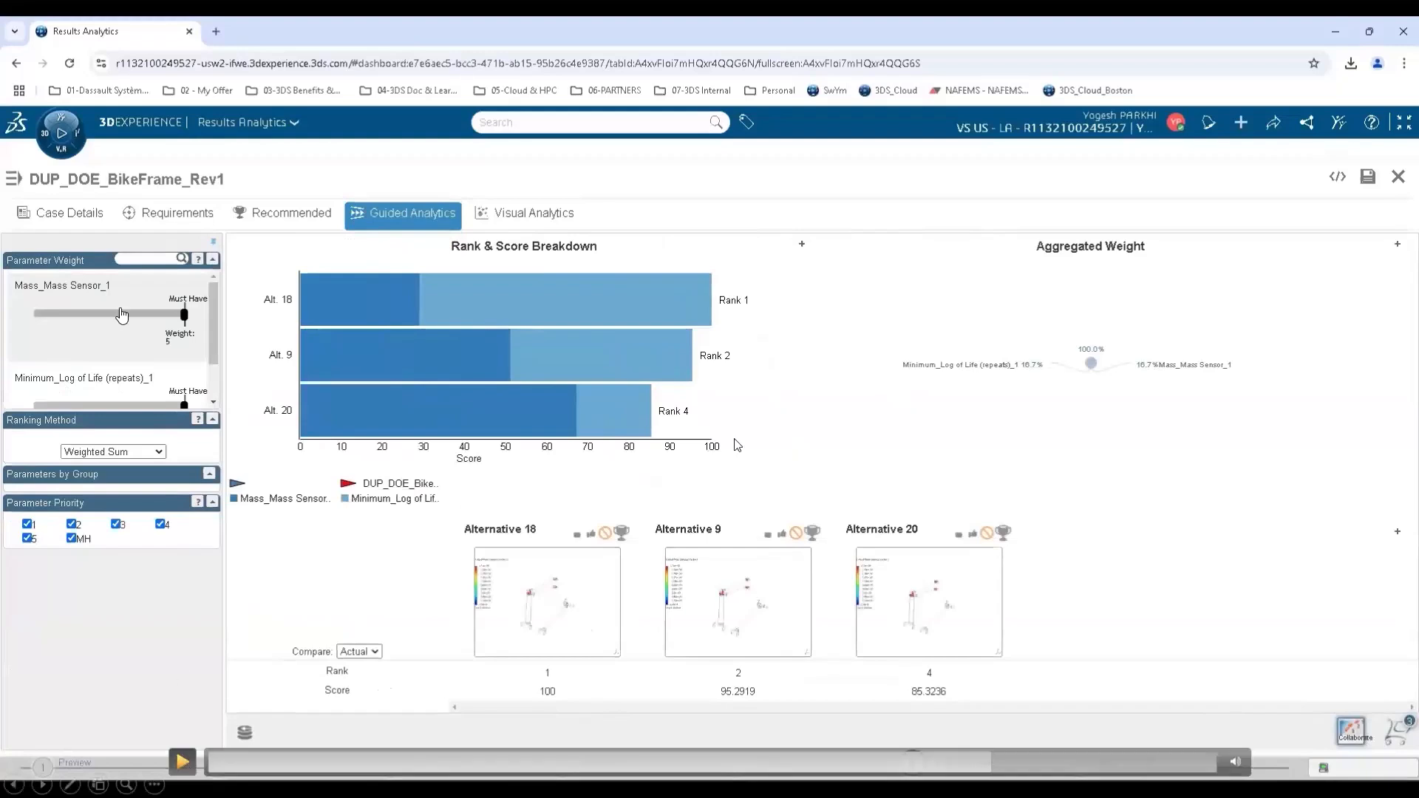
{"action": "left_click", "coordinate": [182, 761]}
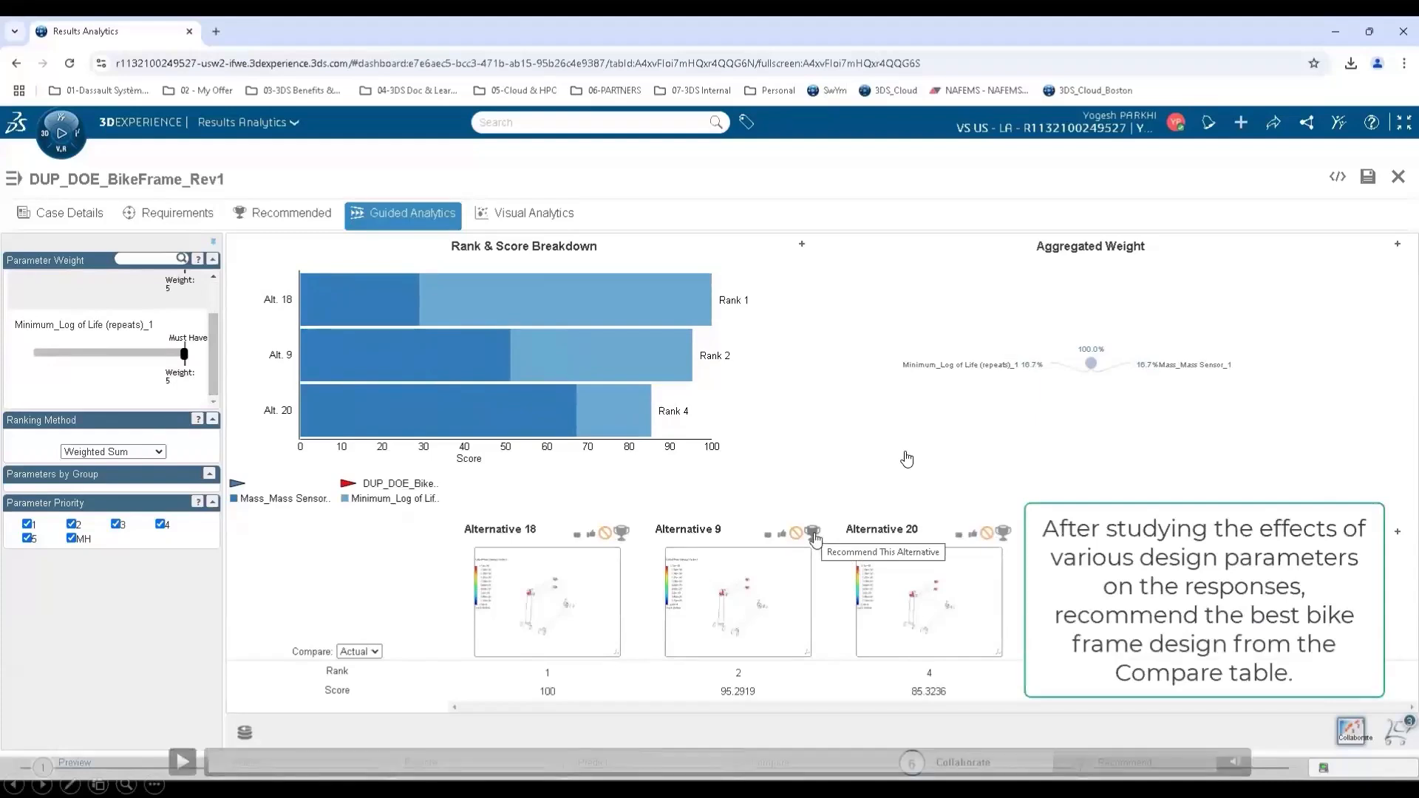
Step: Play the recommendation of Alternative 9, pausing at the dashboard tab sharing option, and let the video finish
{"action": "mouse_move", "coordinate": [183, 765]}
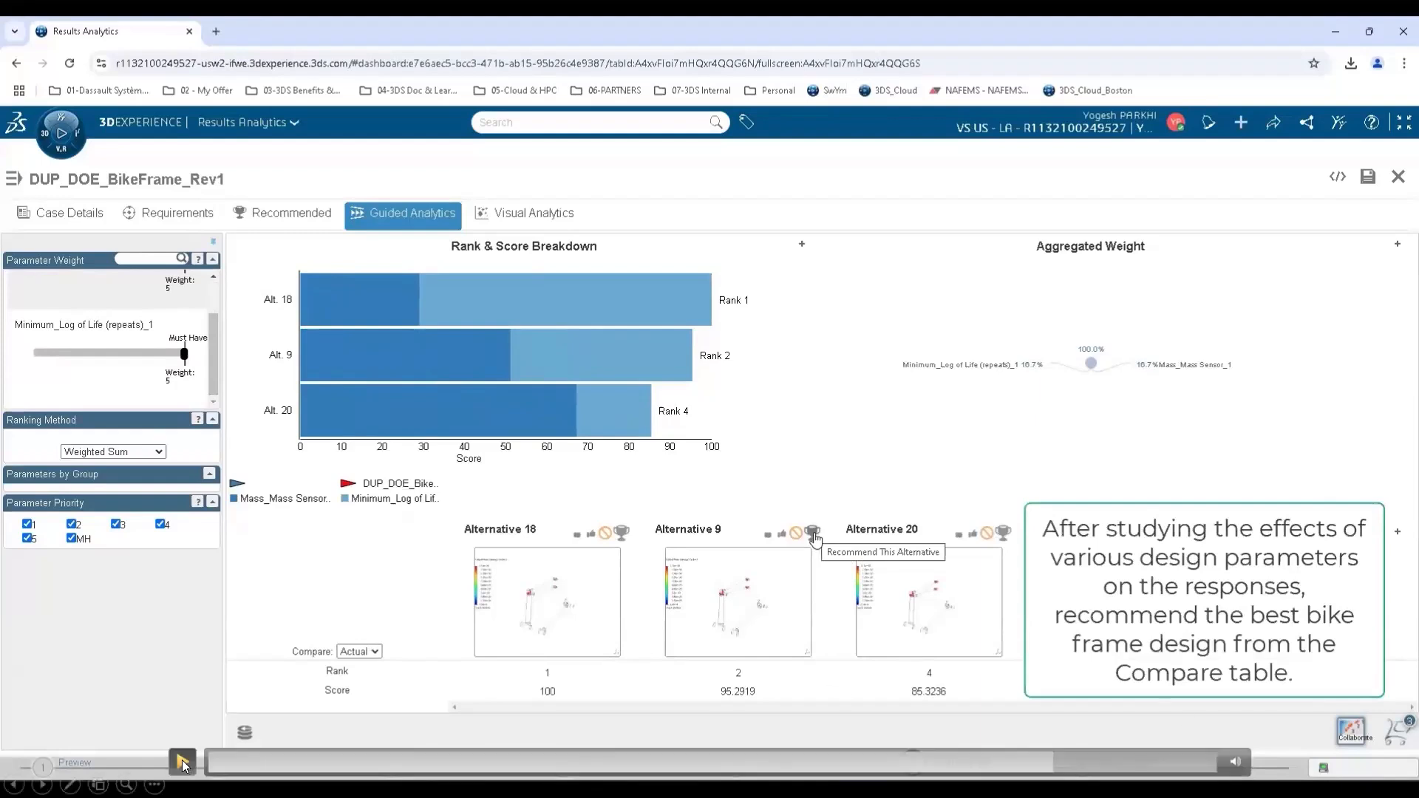
{"action": "left_click", "coordinate": [183, 765]}
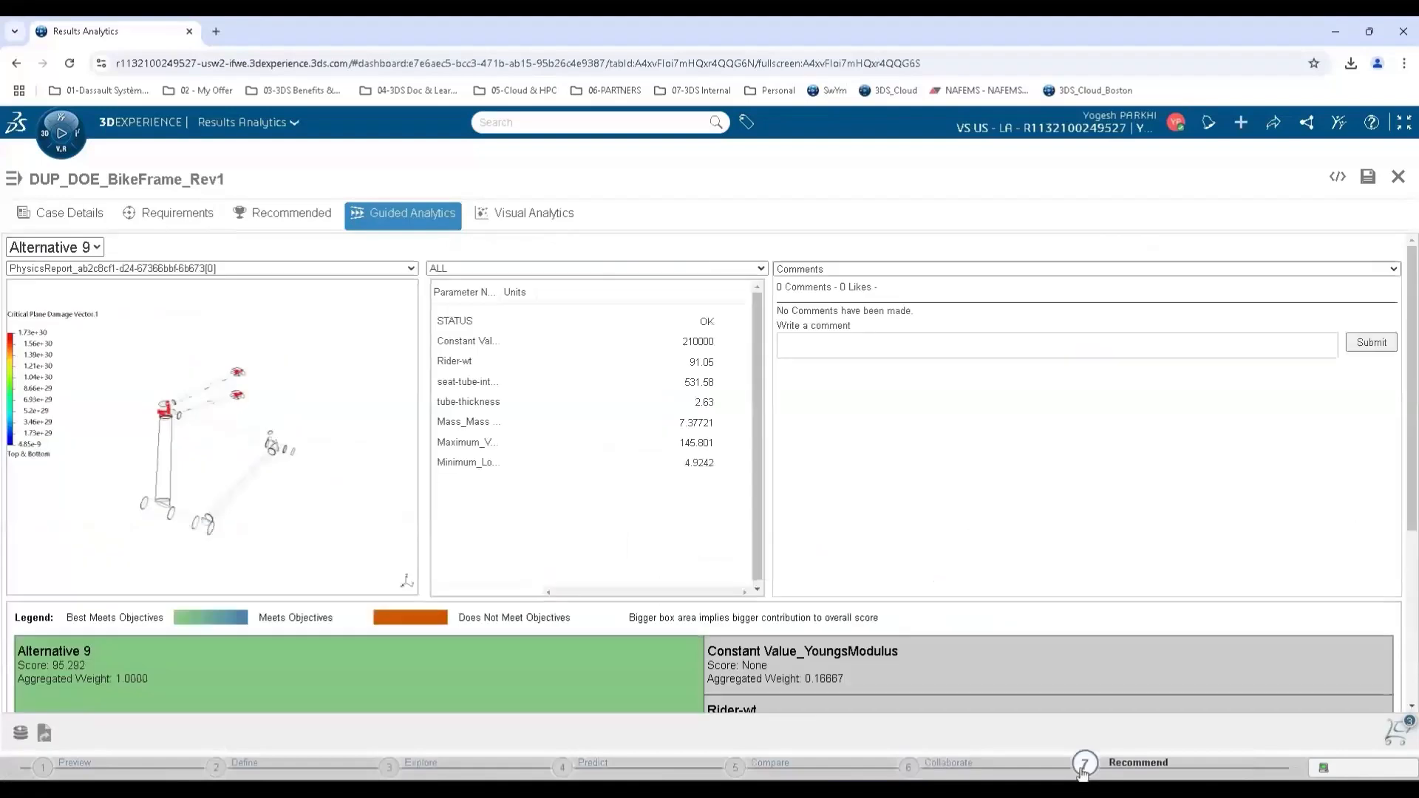
{"action": "mouse_move", "coordinate": [123, 750]}
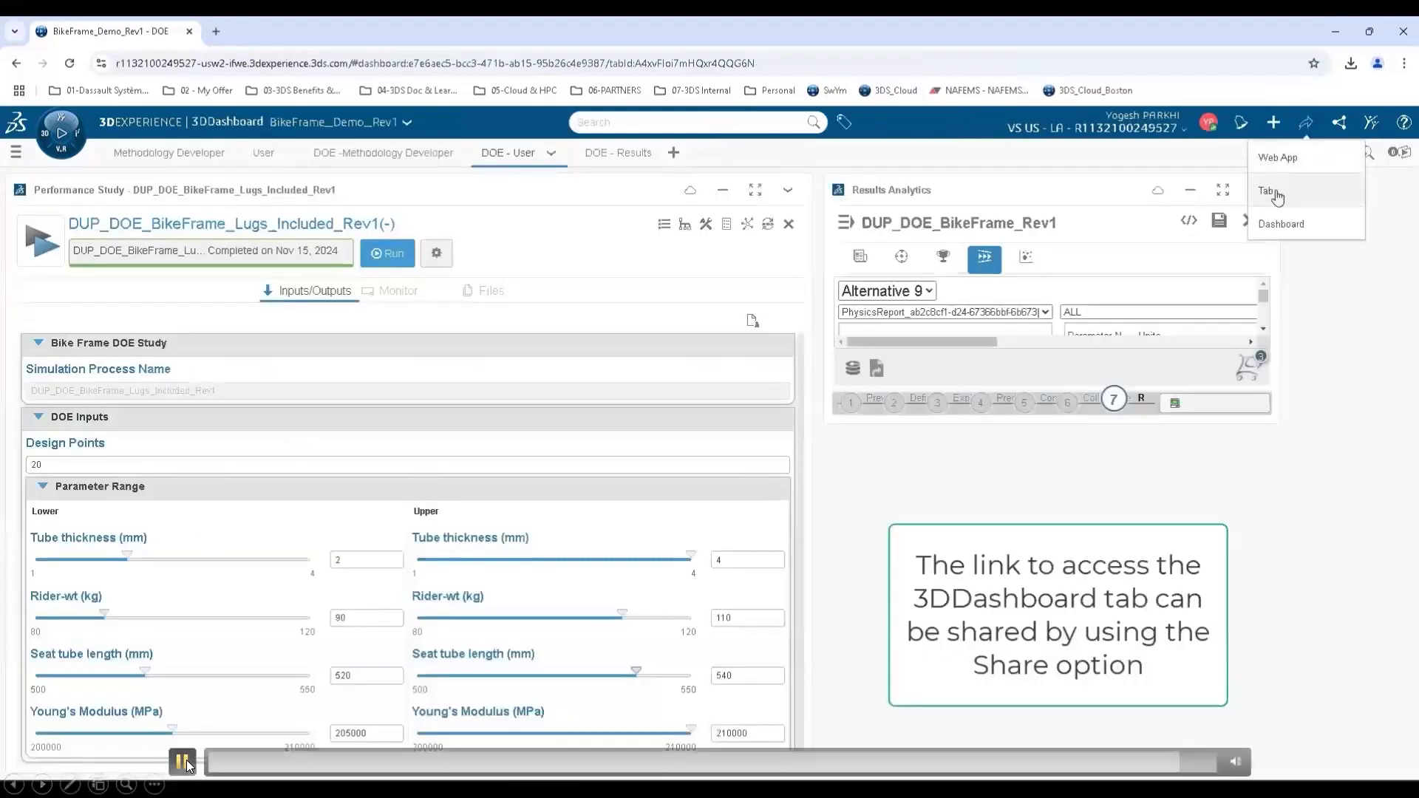
{"action": "left_click", "coordinate": [183, 761]}
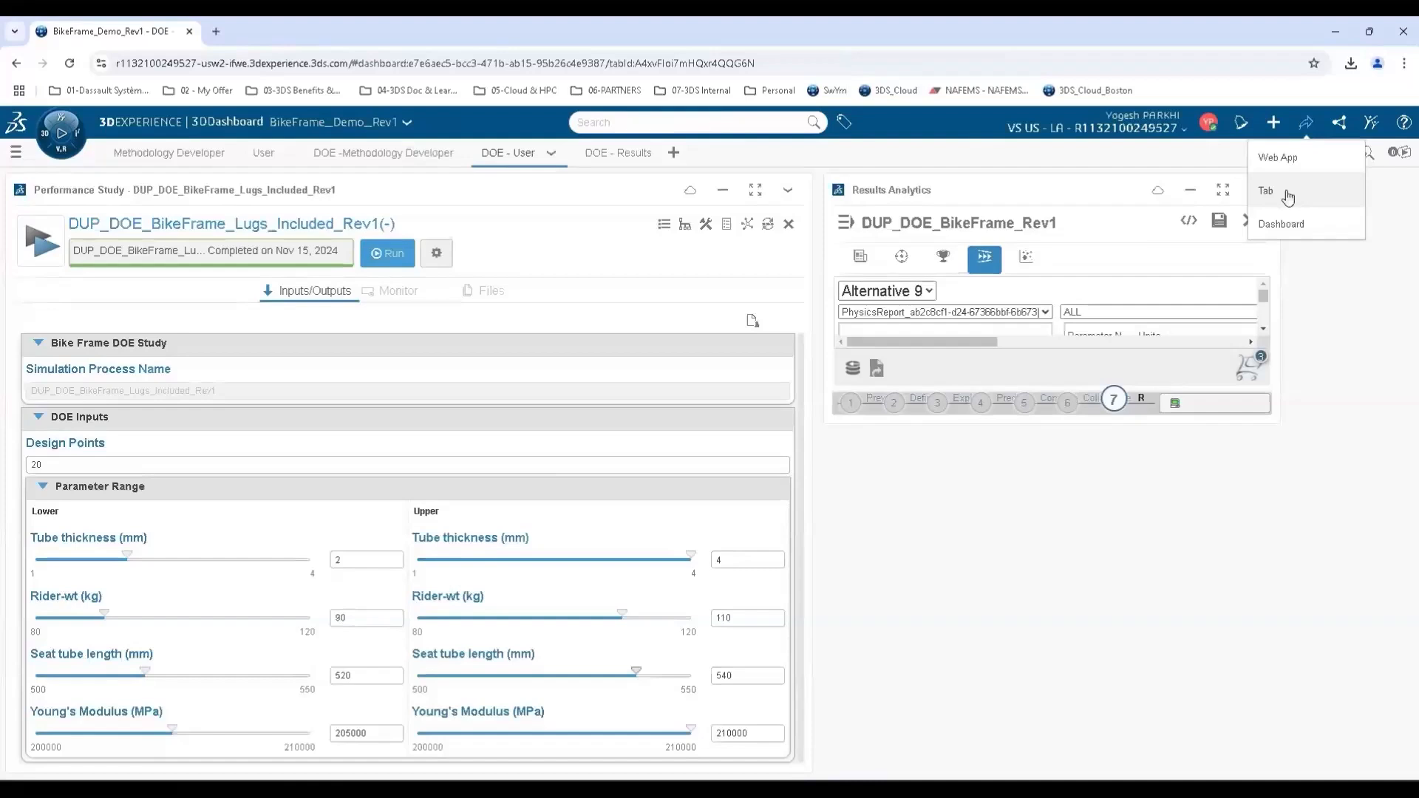
{"action": "mouse_move", "coordinate": [356, 501]}
{"action": "left_click", "coordinate": [178, 763]}
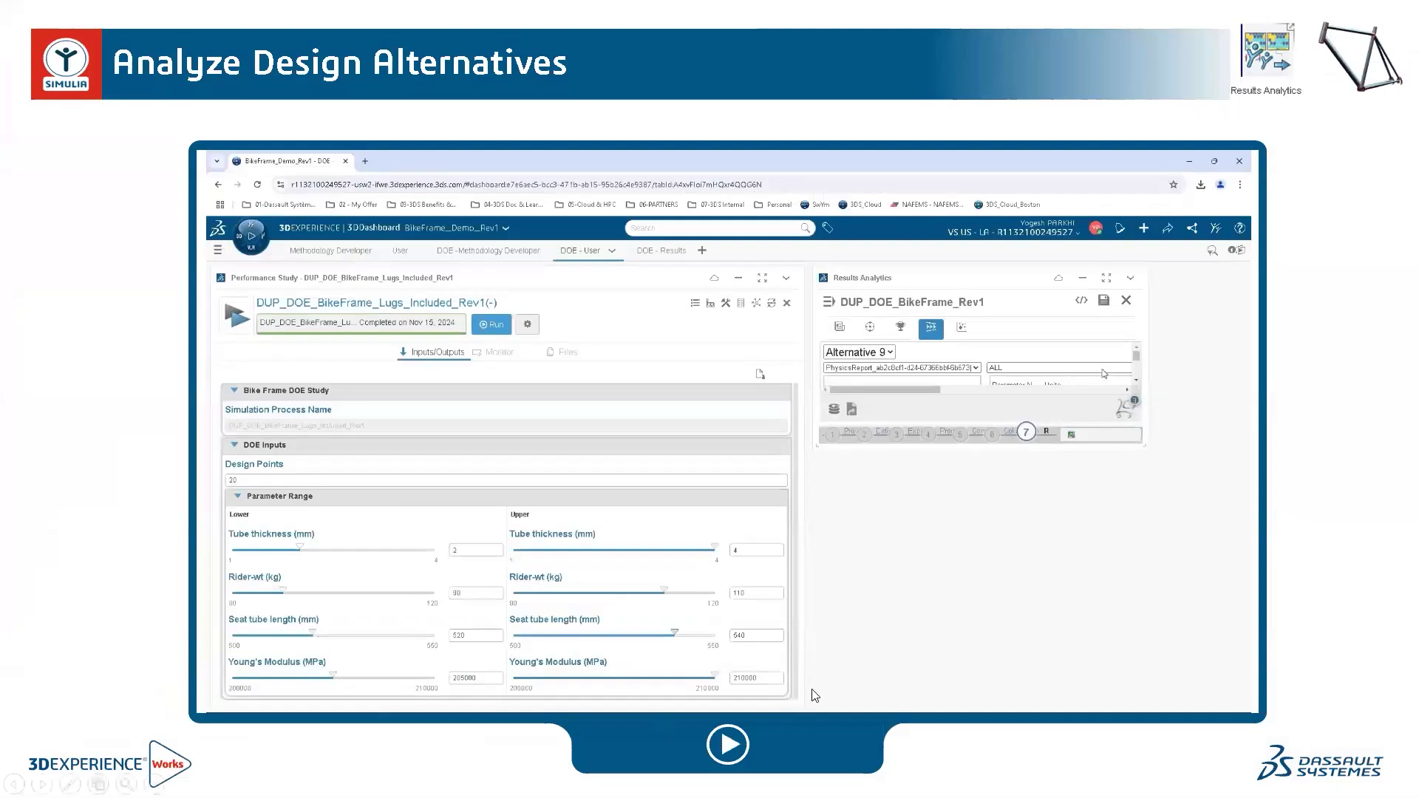
Step: Advance to the Summary slide and reveal its points on simulation capabilities, best-in-class algorithms and simulation efficiency
{"action": "key", "text": "Right"}
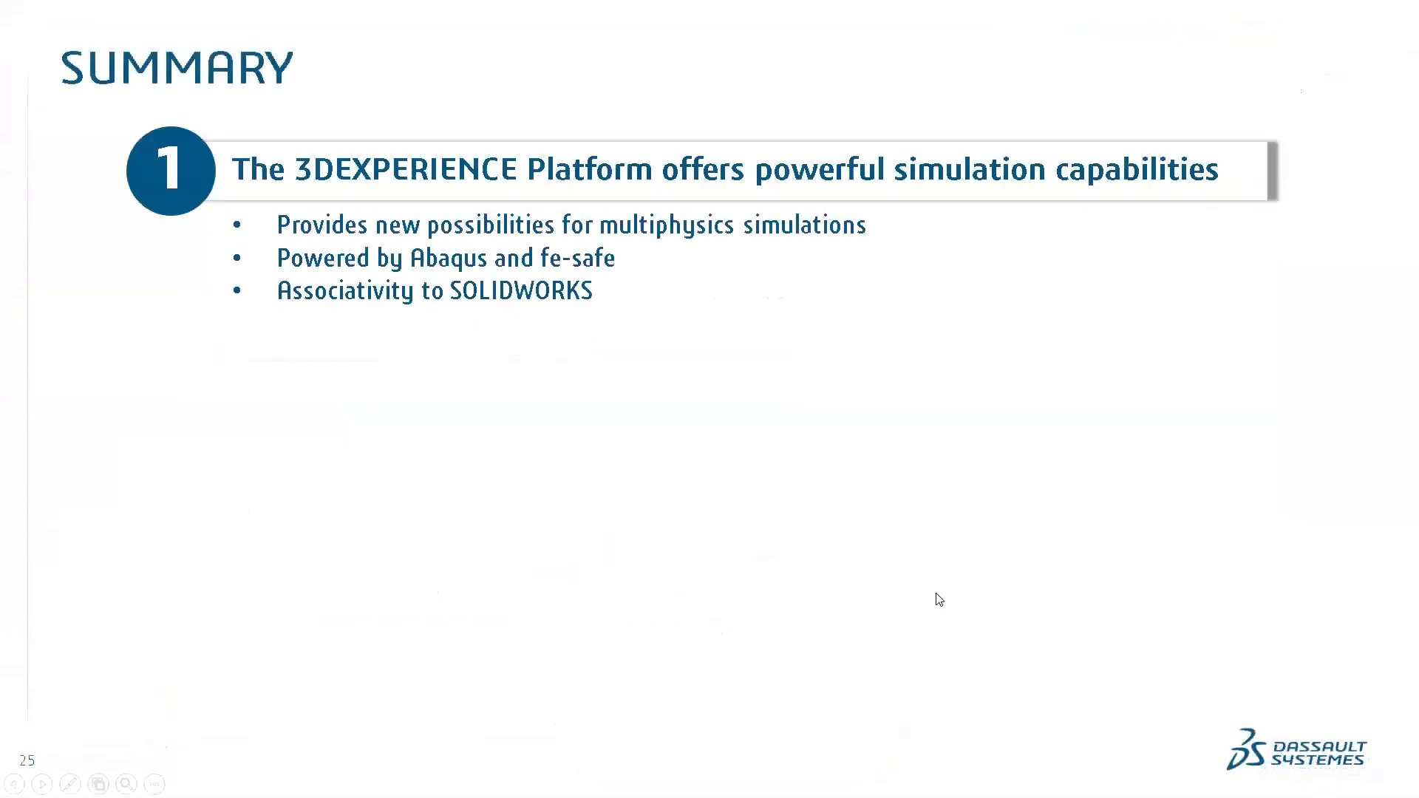
{"action": "key", "text": "Right"}
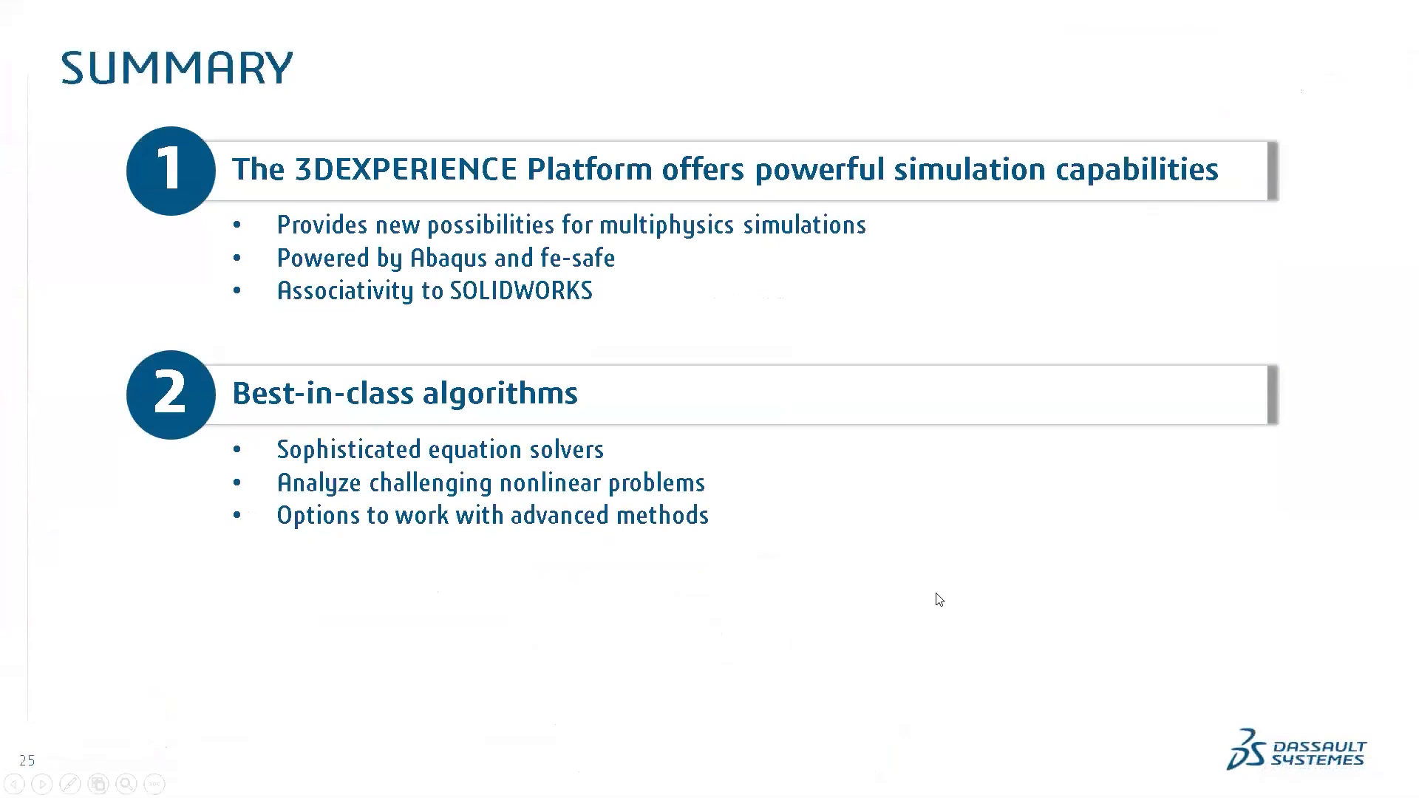
{"action": "key", "text": "Right"}
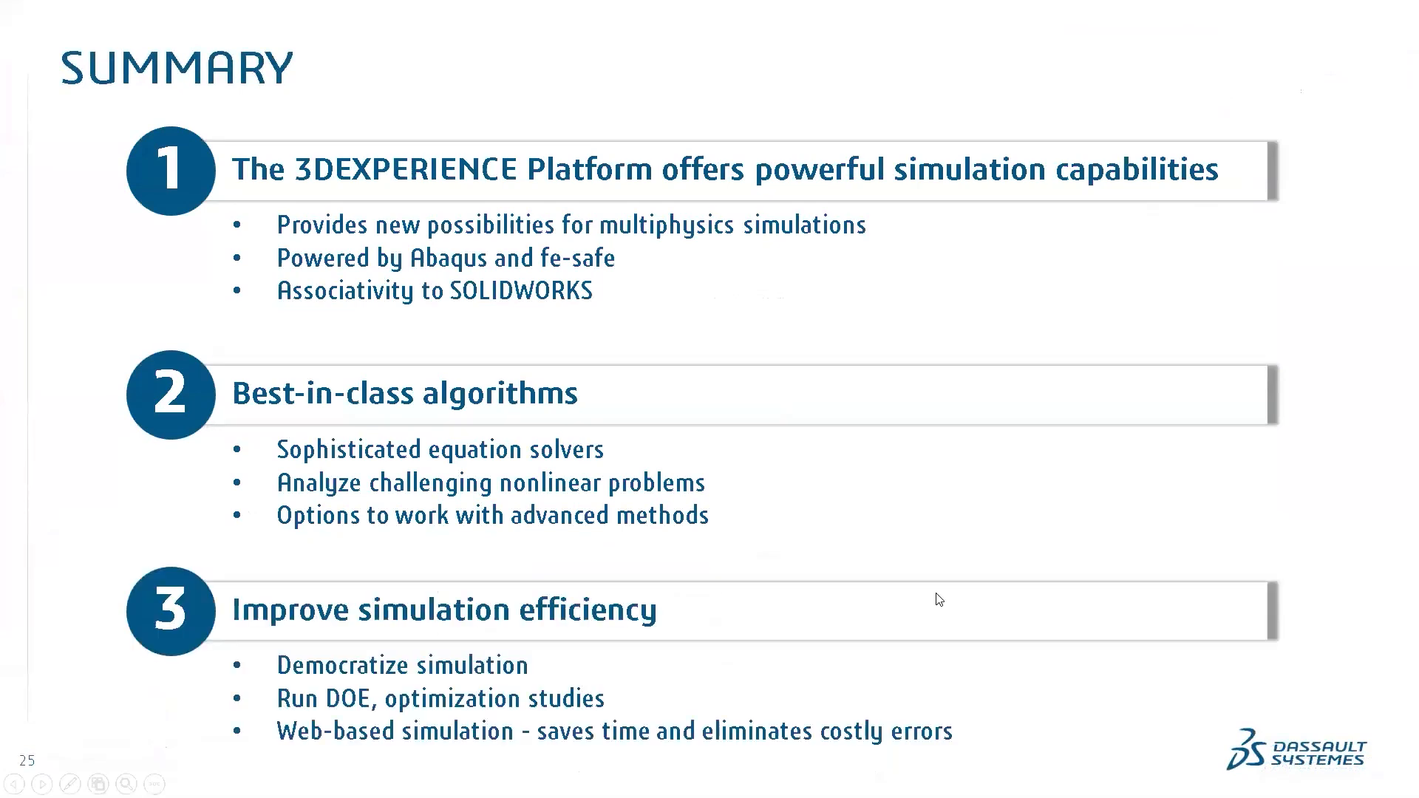